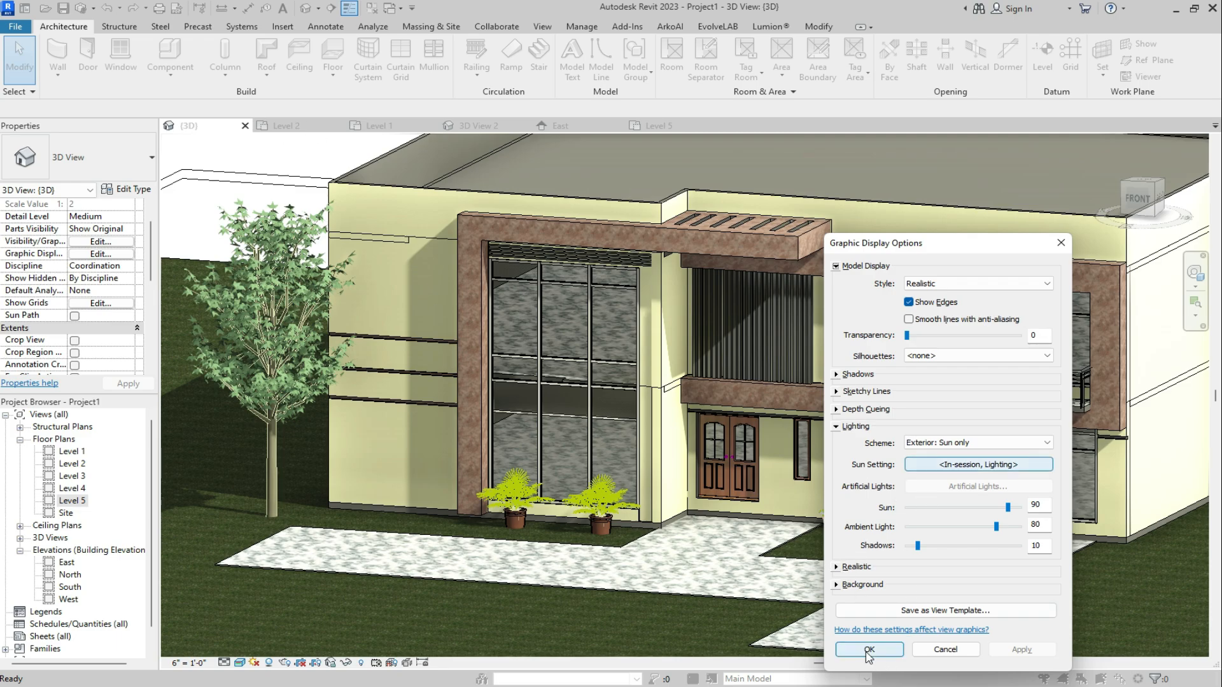
Apply the lighting with shadows at 70 and give the 3D view a Sky background with ground color RGB 128-255-255
click(1020, 649)
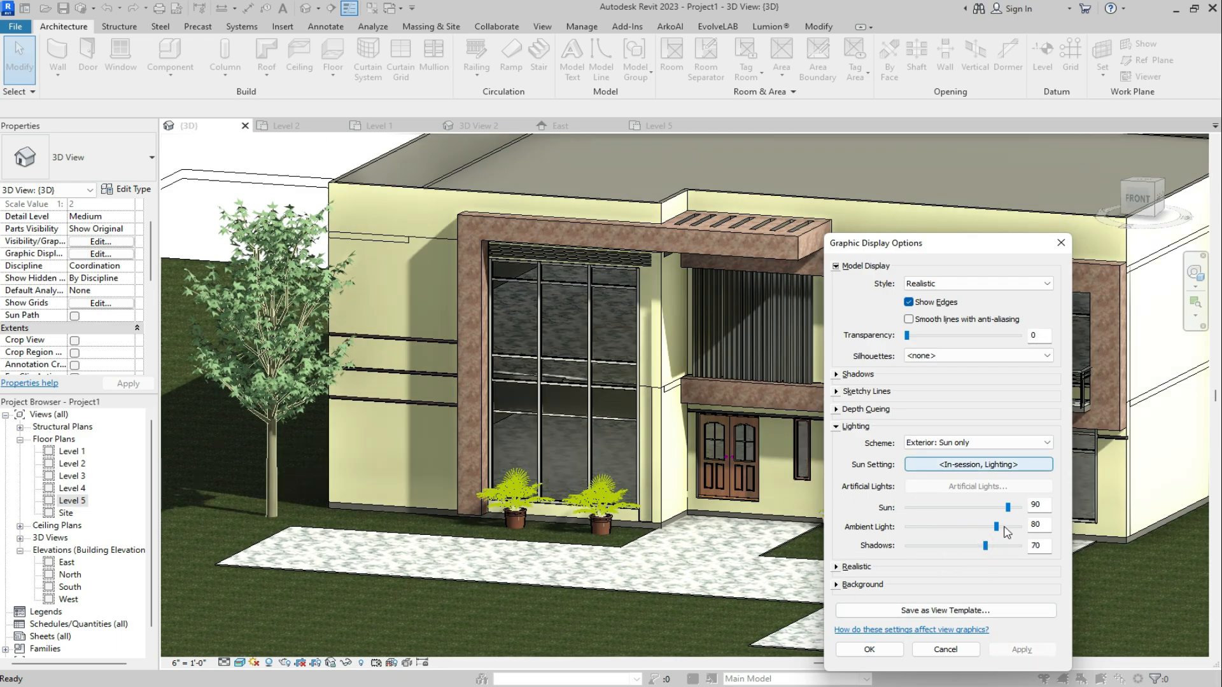
click(836, 426)
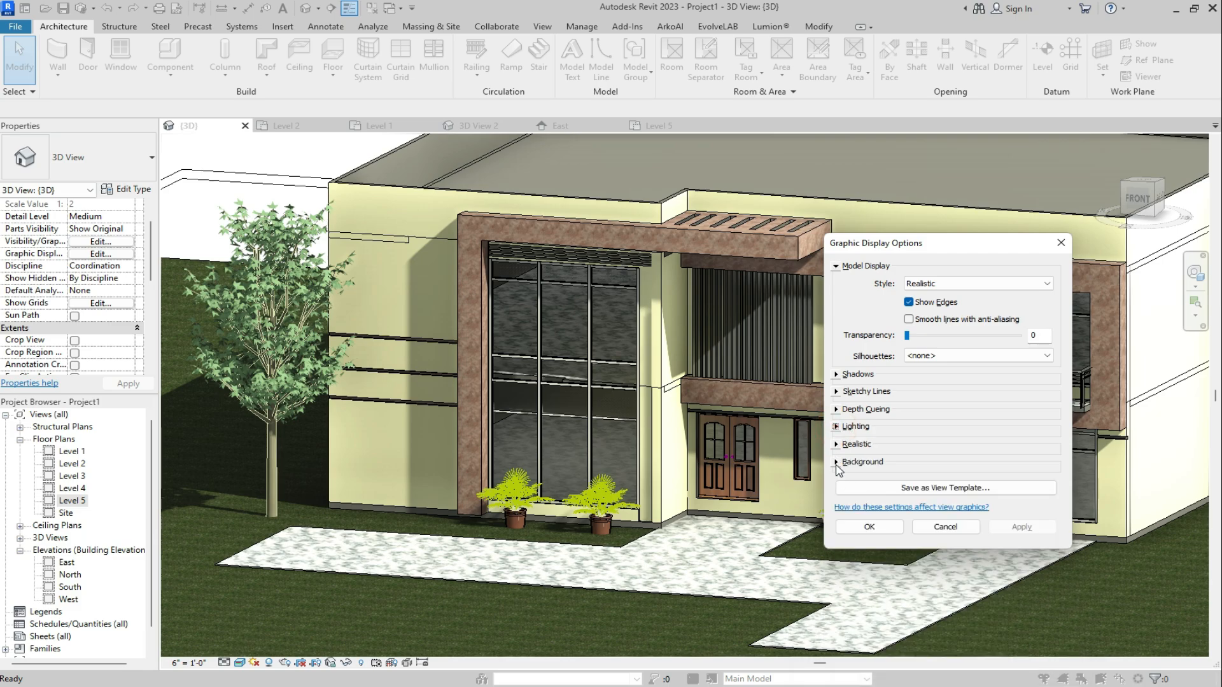
click(836, 462)
click(974, 481)
click(922, 506)
click(914, 543)
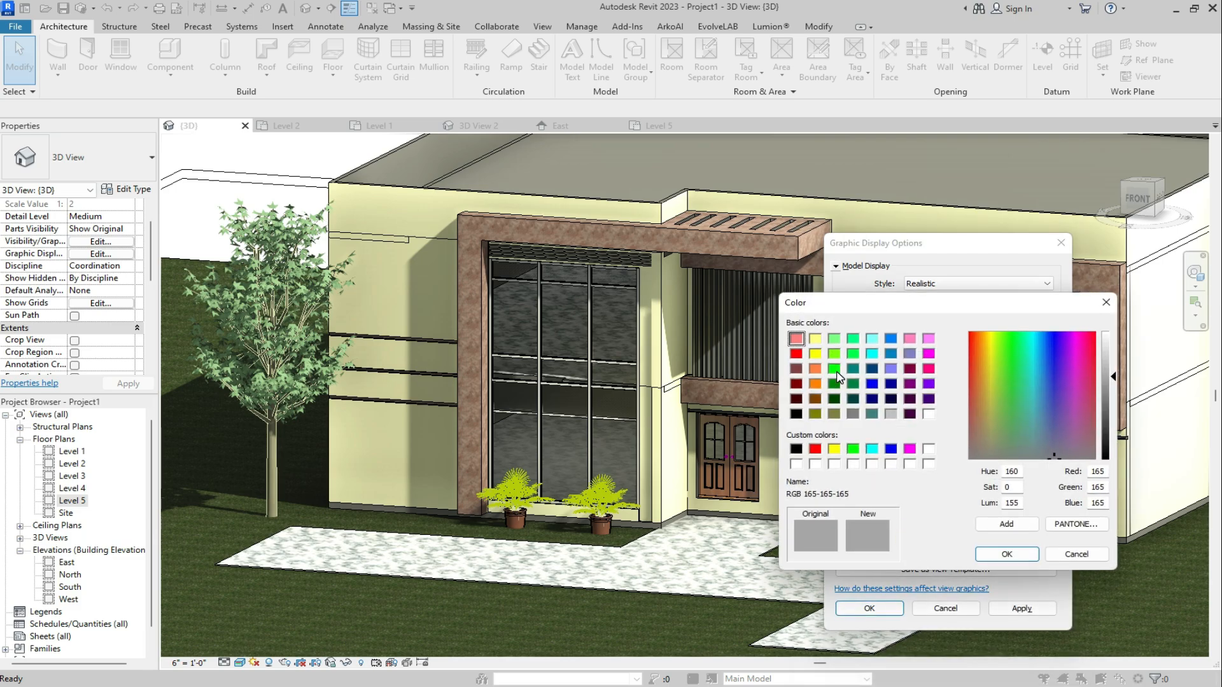
click(872, 338)
click(1007, 554)
click(1020, 608)
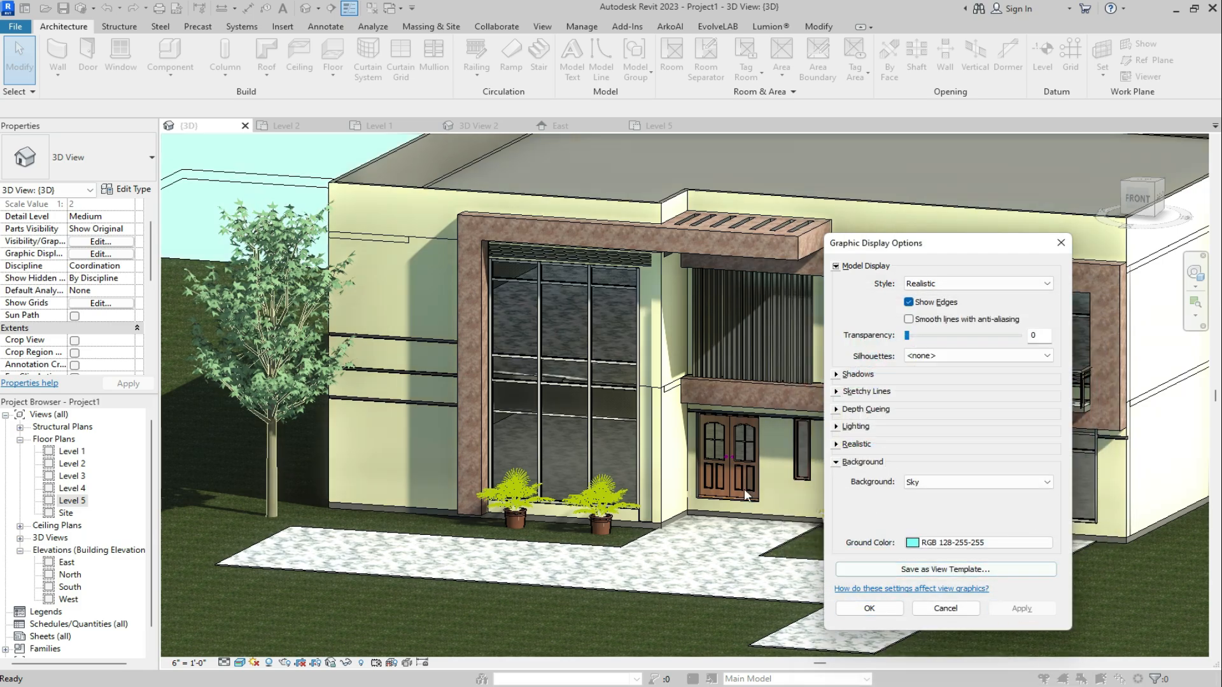
click(855, 608)
scroll(785, 455, down, 5)
scroll(745, 467, up, 5)
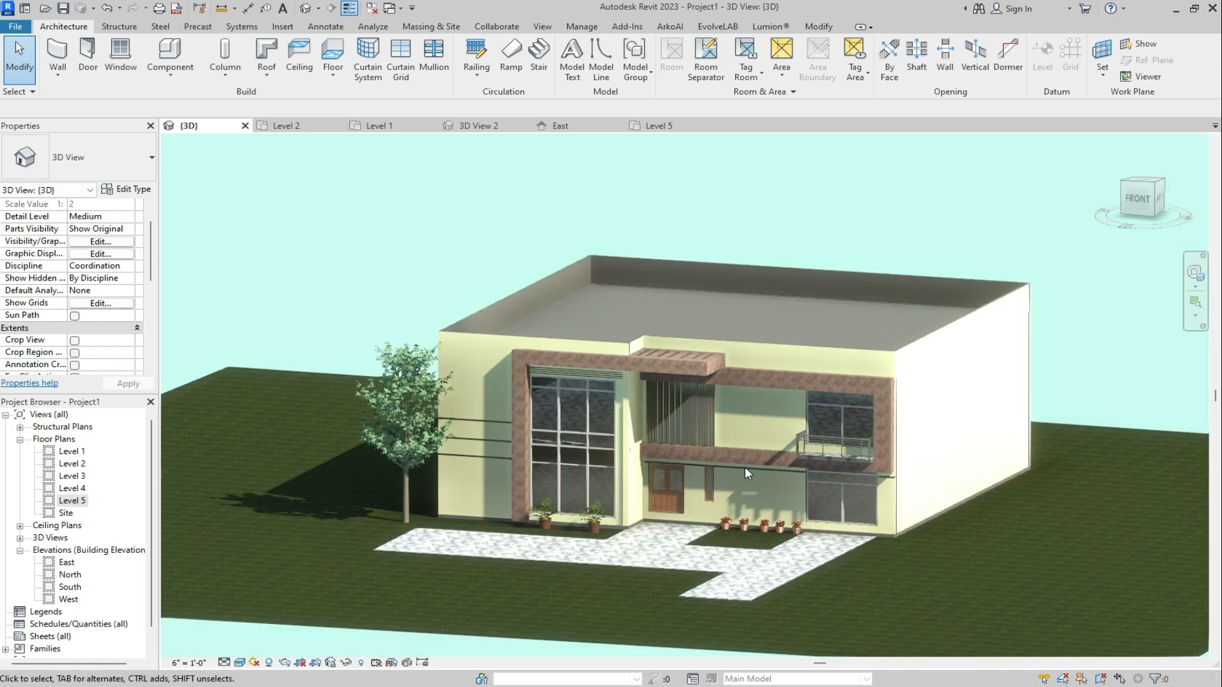
scroll(630, 565, down, 4)
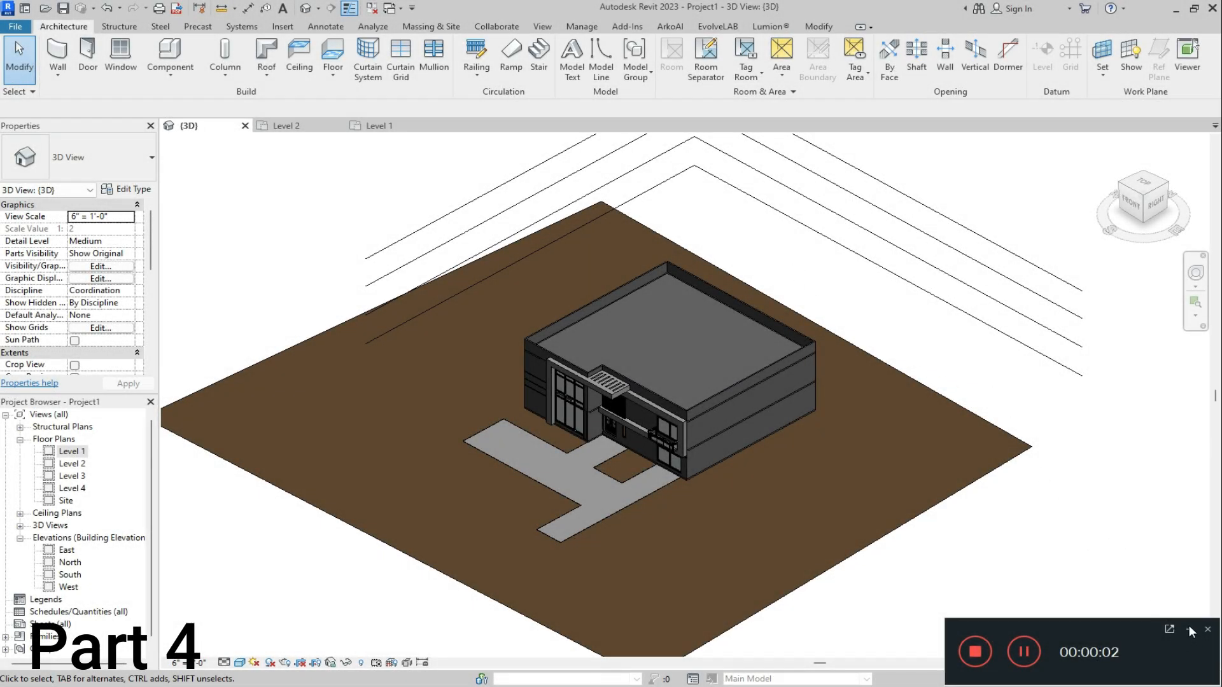
click(1188, 627)
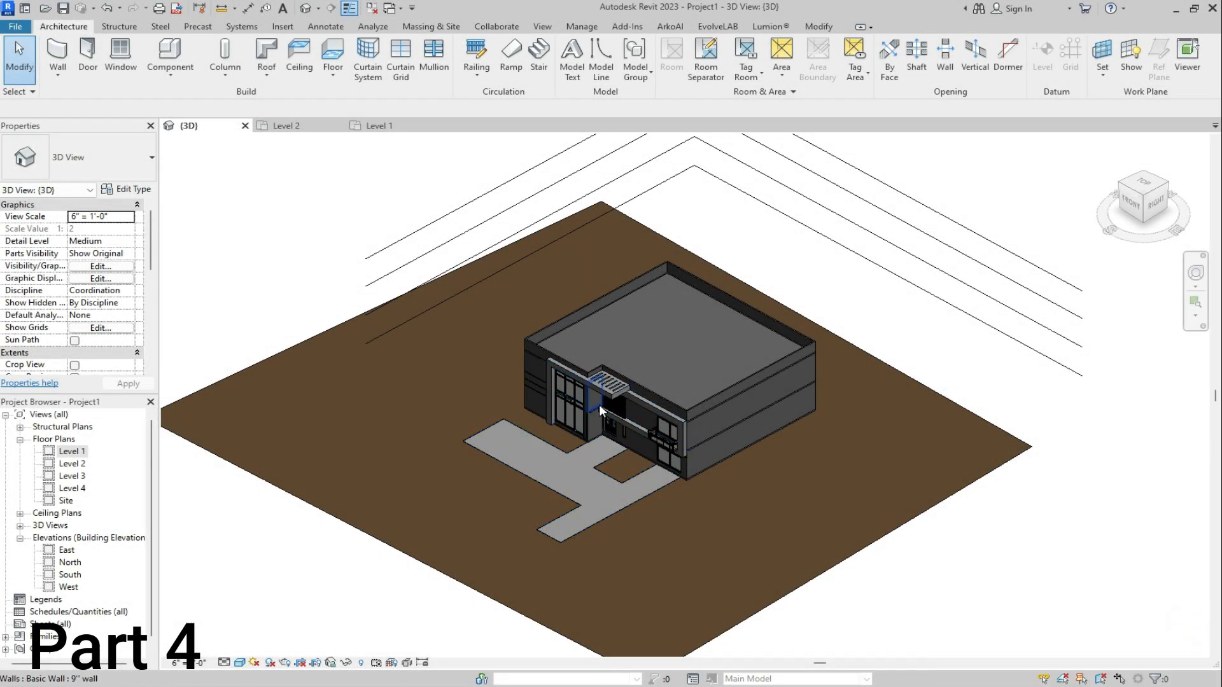
scroll(619, 382, up, 3)
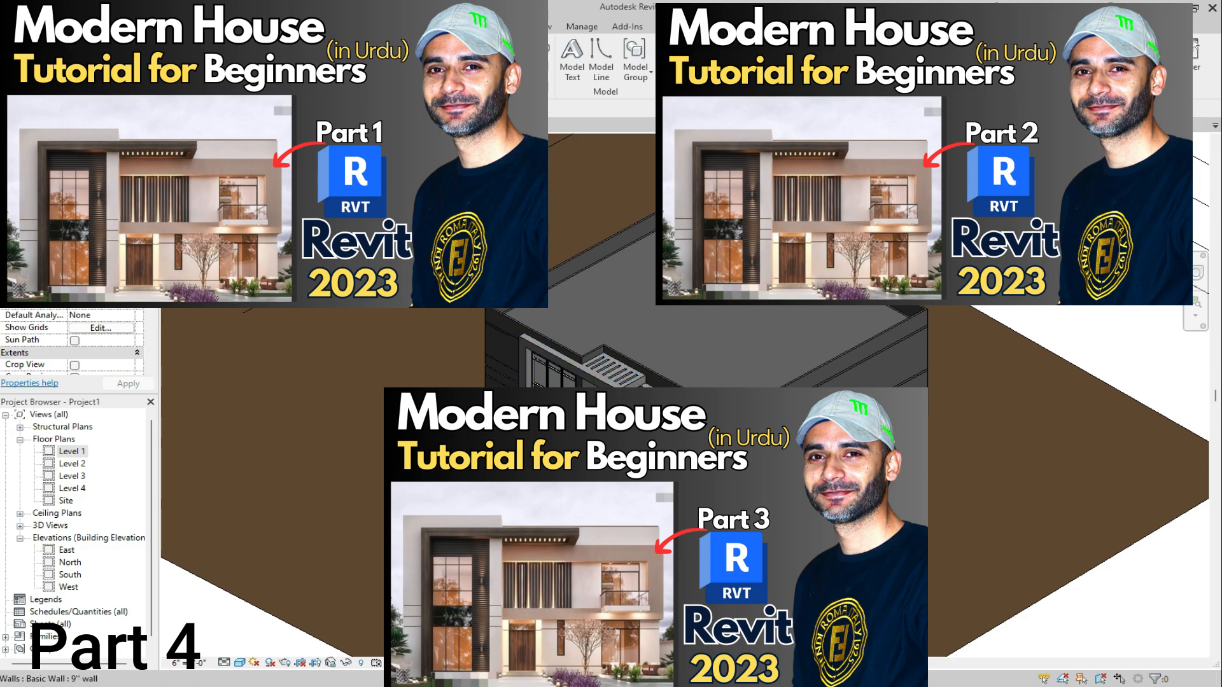
scroll(639, 376, up, 5)
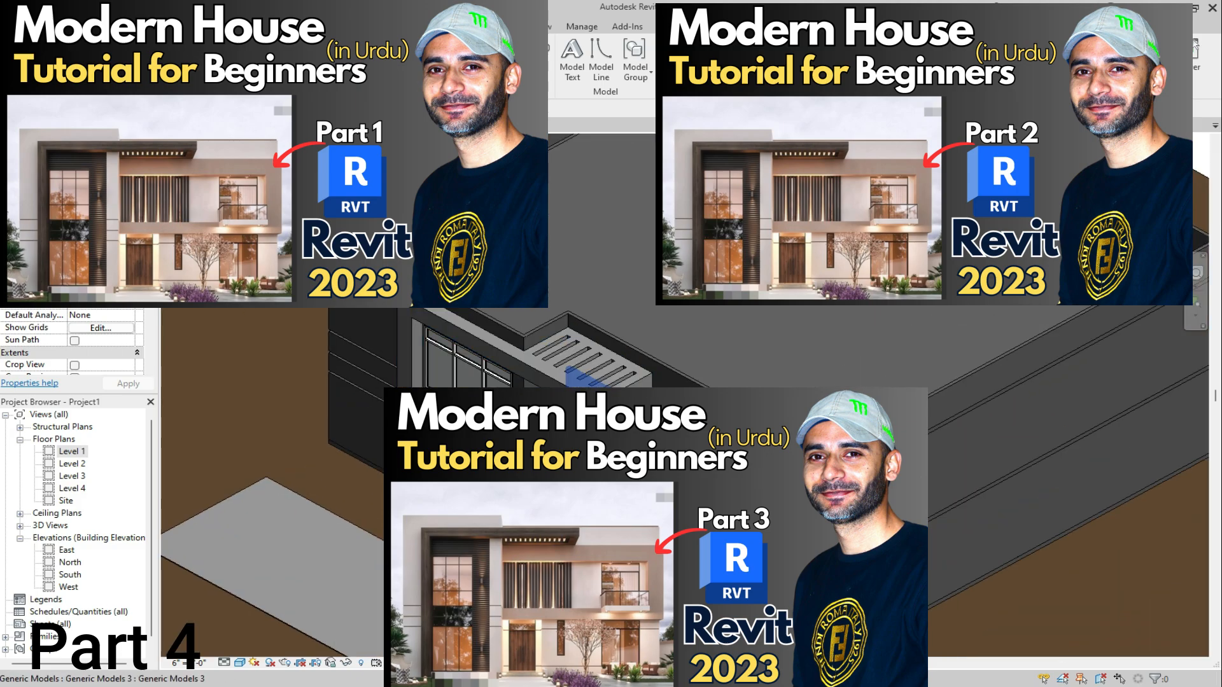
scroll(522, 318, down, 3)
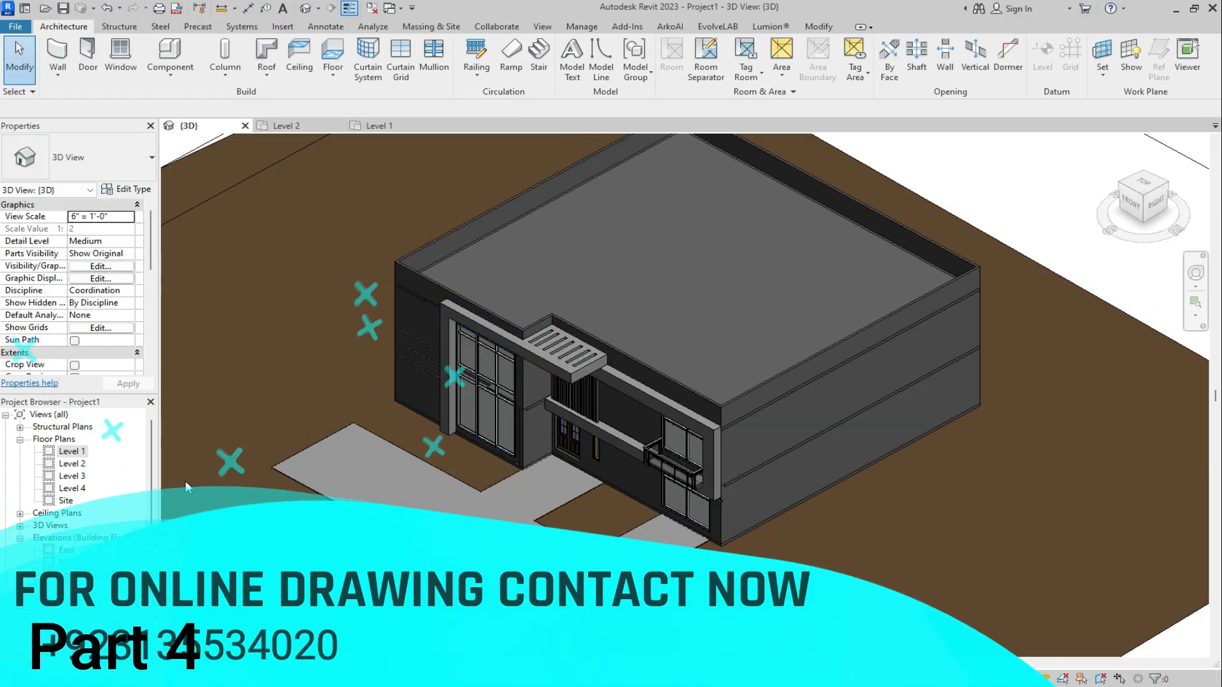
Open the Level 1 floor plan and look over the house's wall outline
double_click(71, 451)
scroll(529, 422, down, 4)
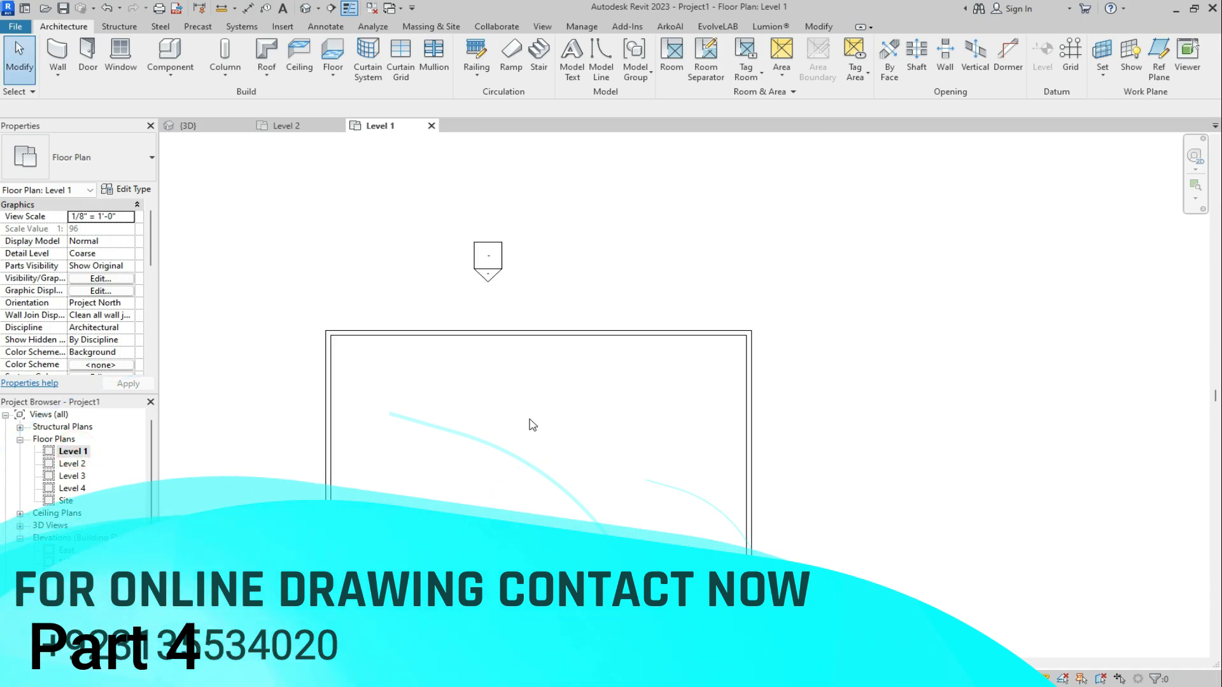
scroll(521, 439, up, 3)
scroll(496, 551, up, 2)
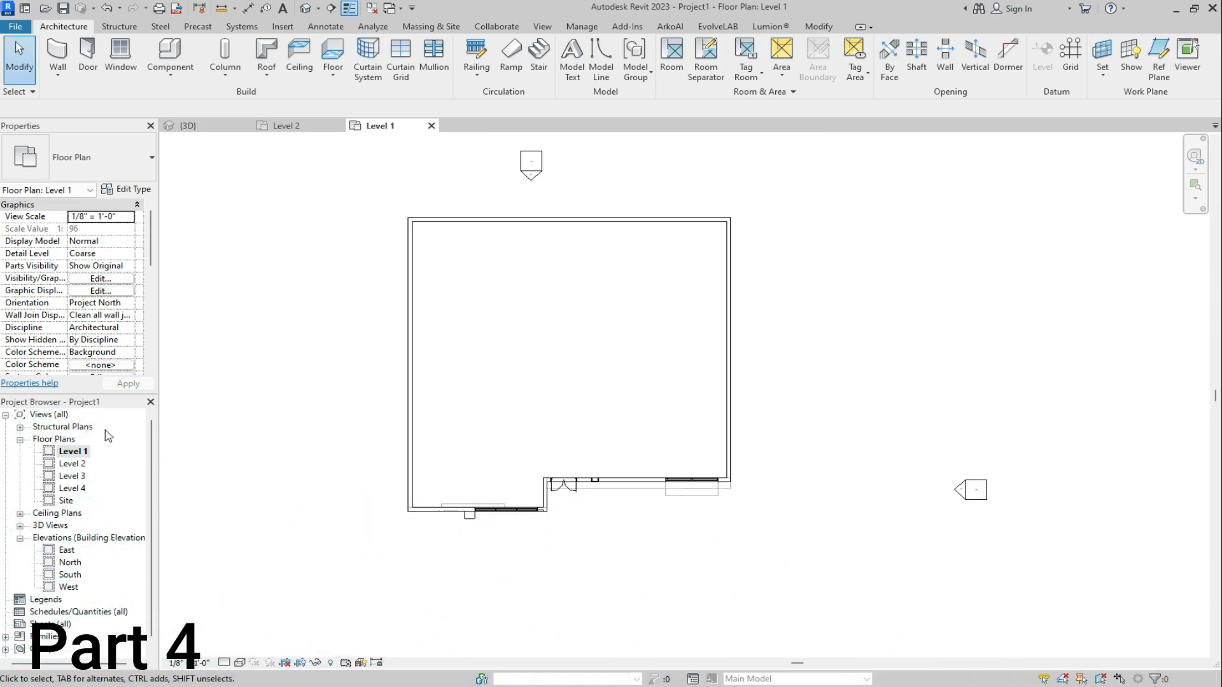
Return to the 3D view and examine the house's facade, canopy, windows and door, finishing with the straight front view
click(201, 127)
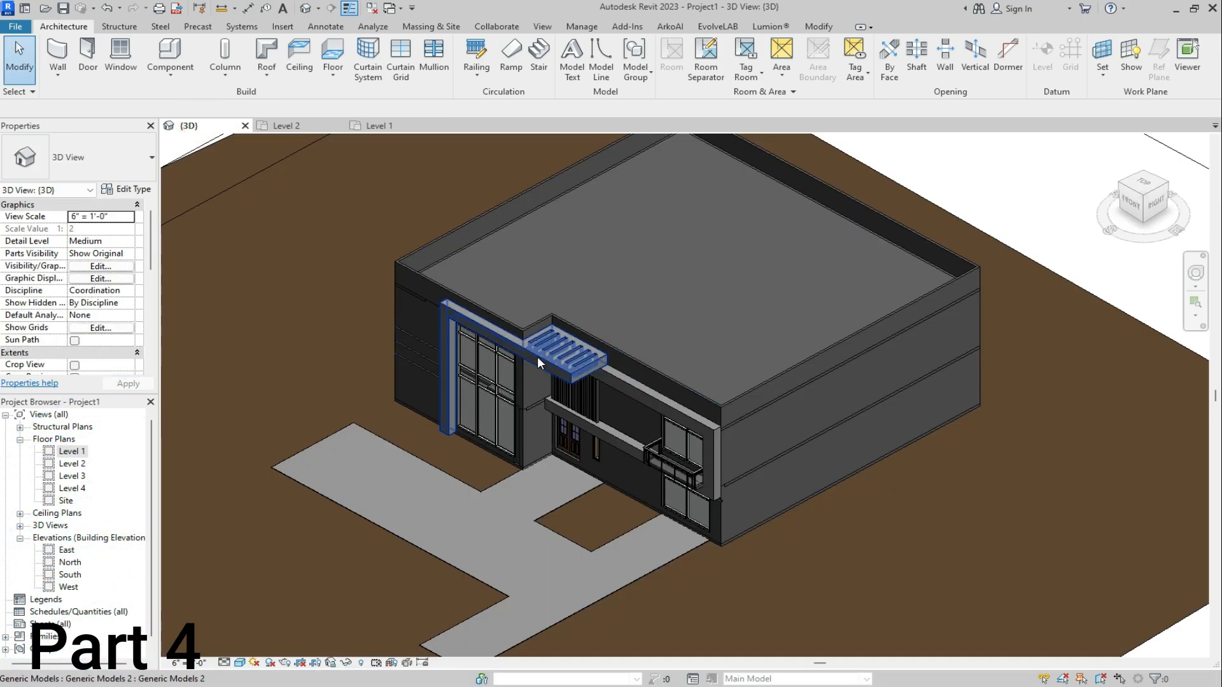
scroll(537, 357, down, 1)
scroll(537, 356, up, 4)
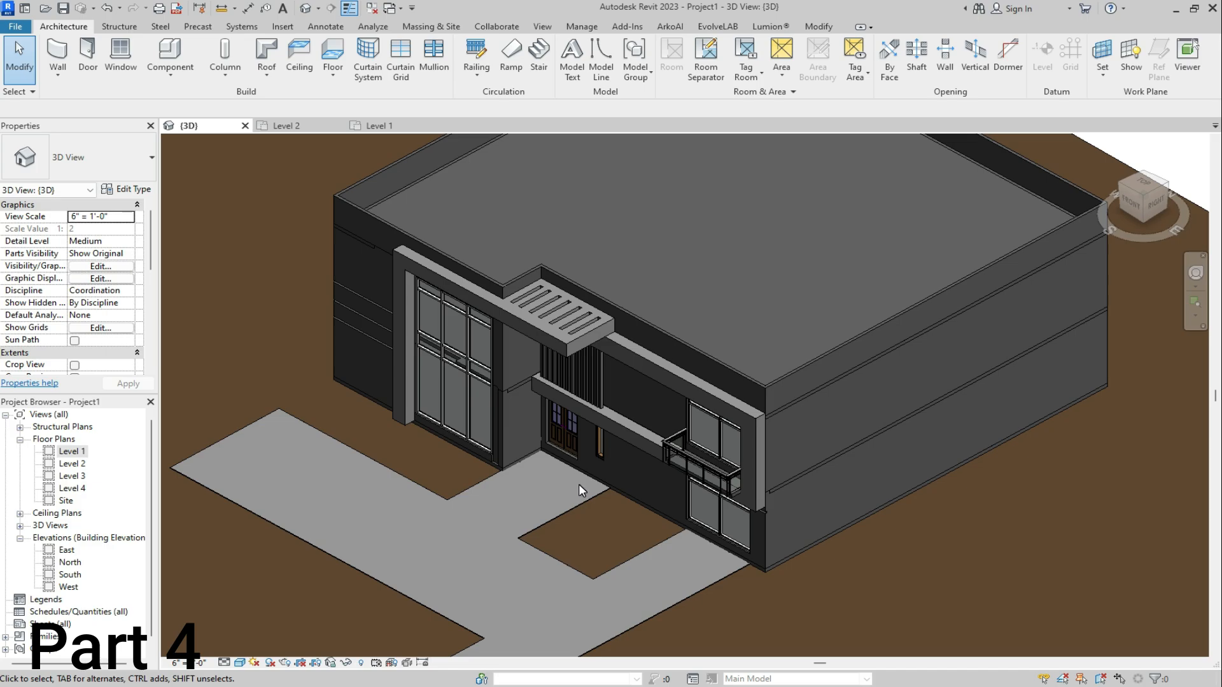
scroll(579, 484, down, 5)
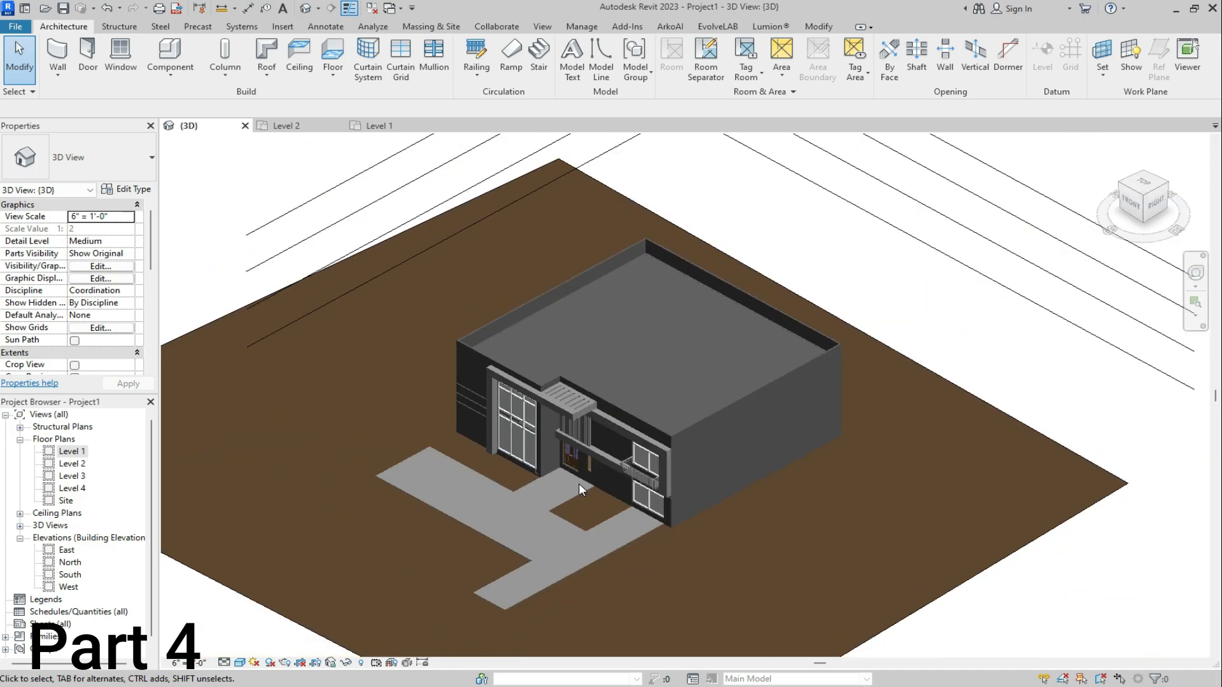
scroll(651, 372, up, 3)
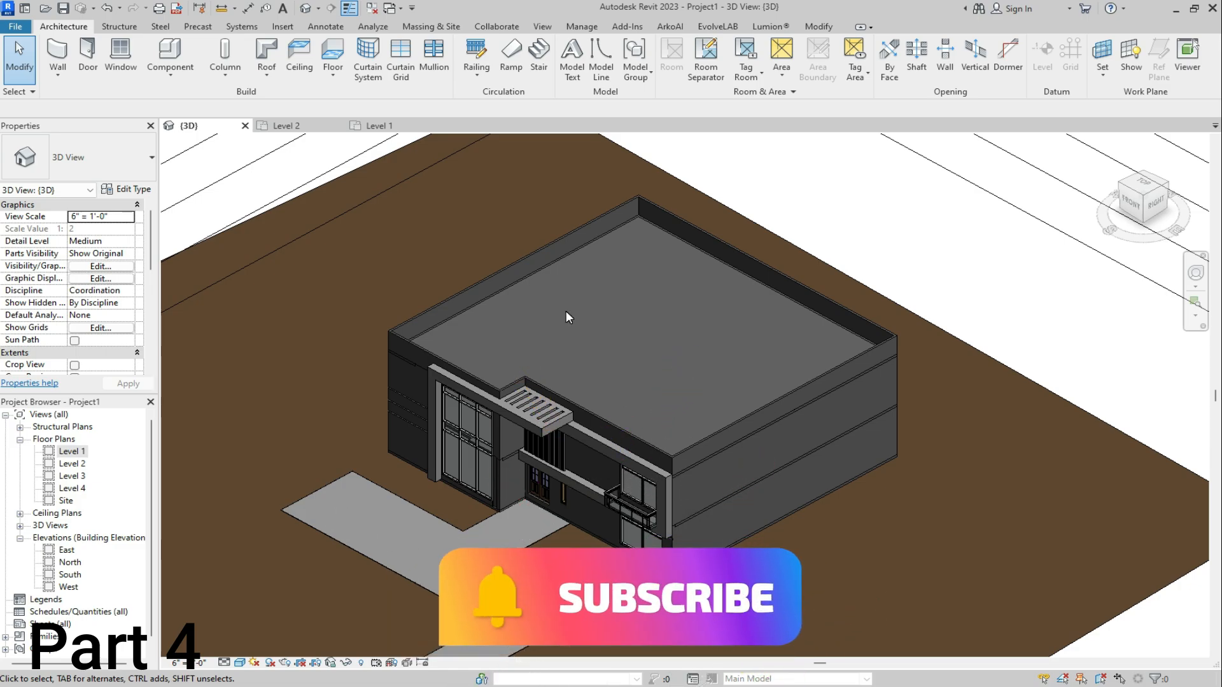
scroll(567, 312, down, 2)
scroll(535, 423, up, 5)
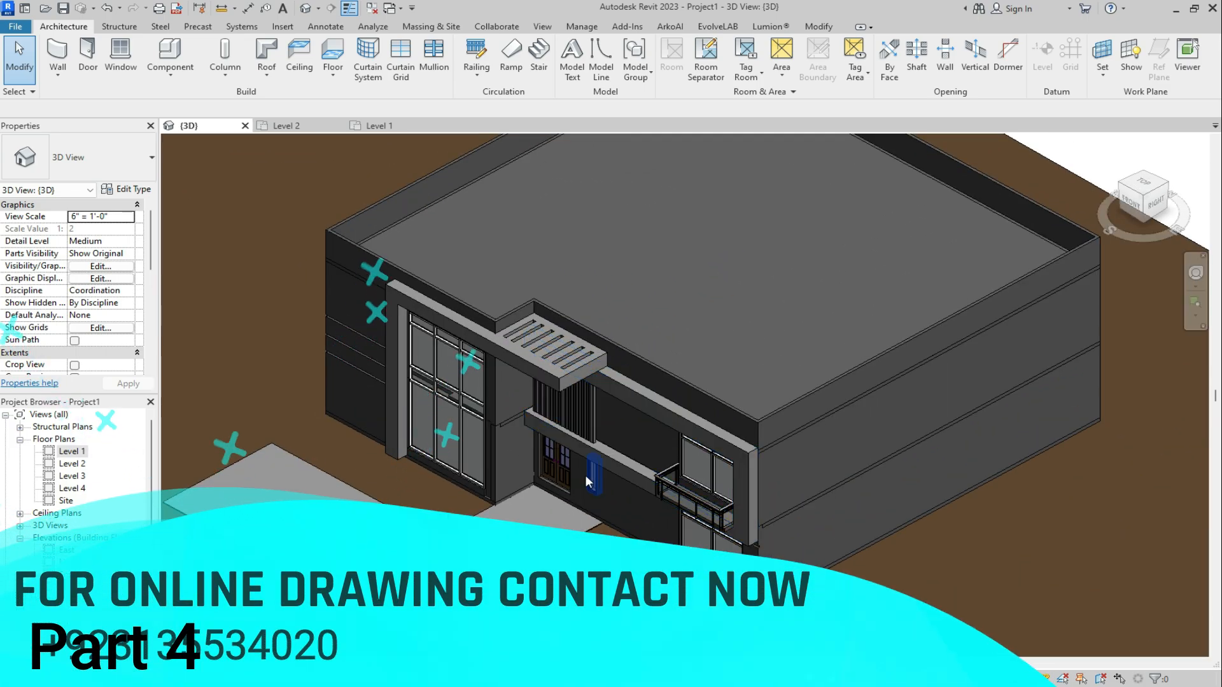
scroll(560, 483, up, 3)
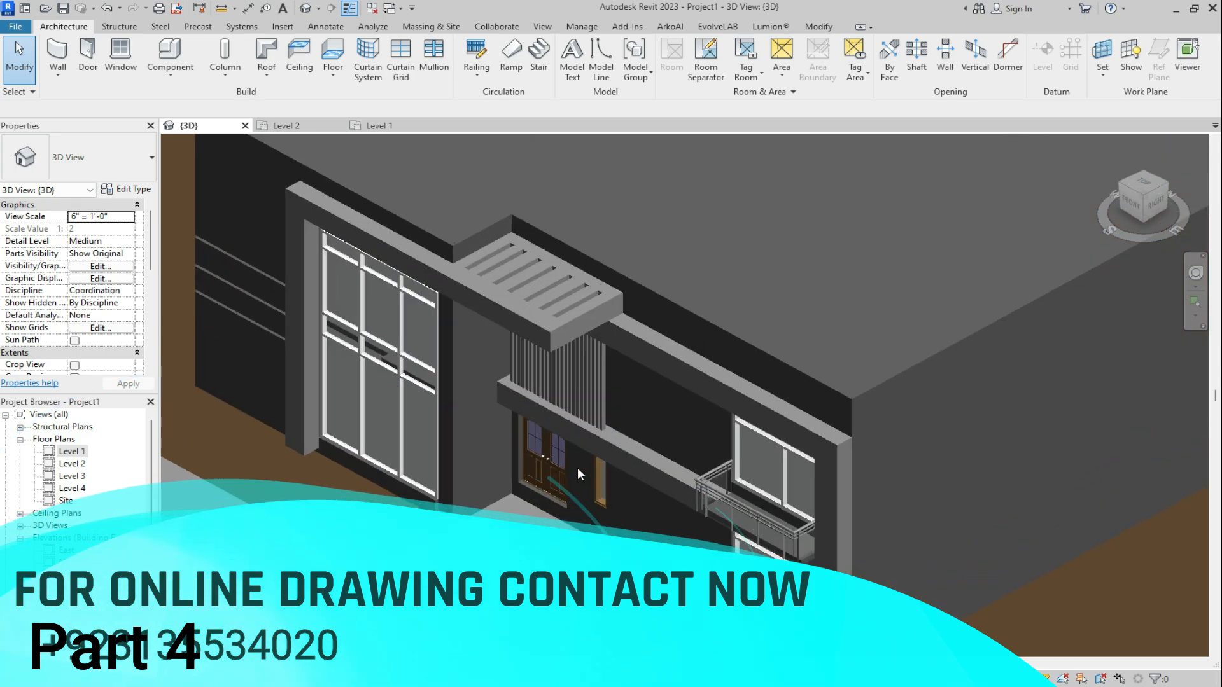
scroll(596, 353, down, 4)
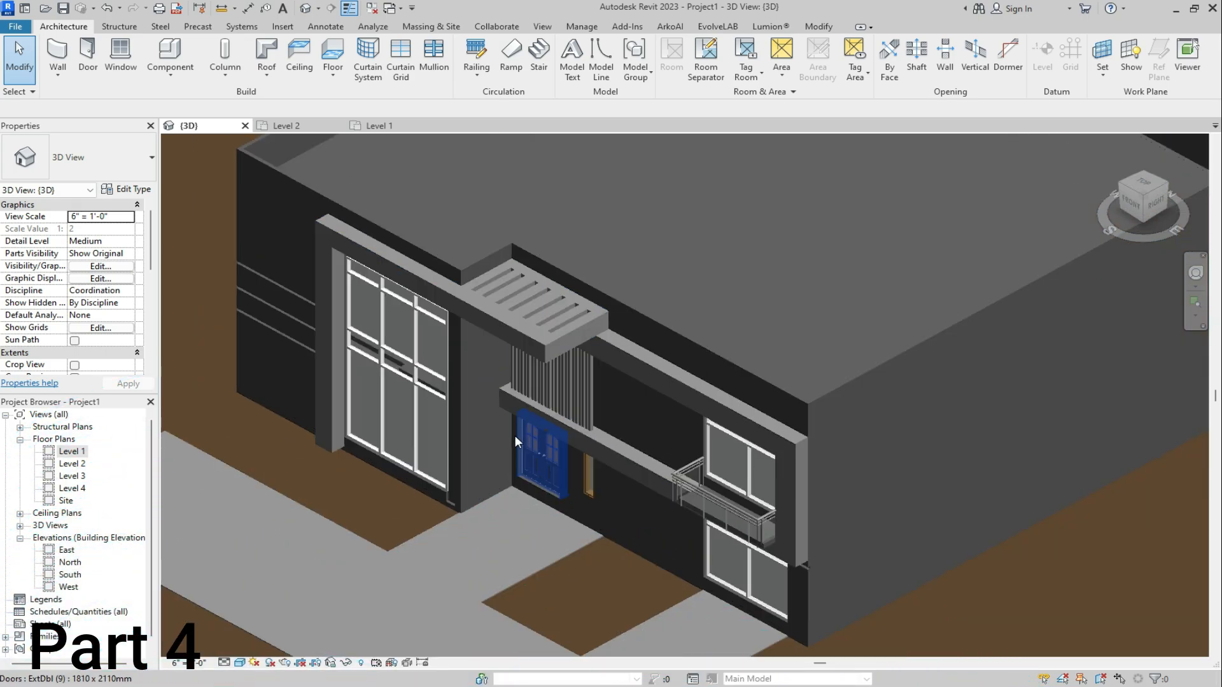
scroll(464, 431, down, 2)
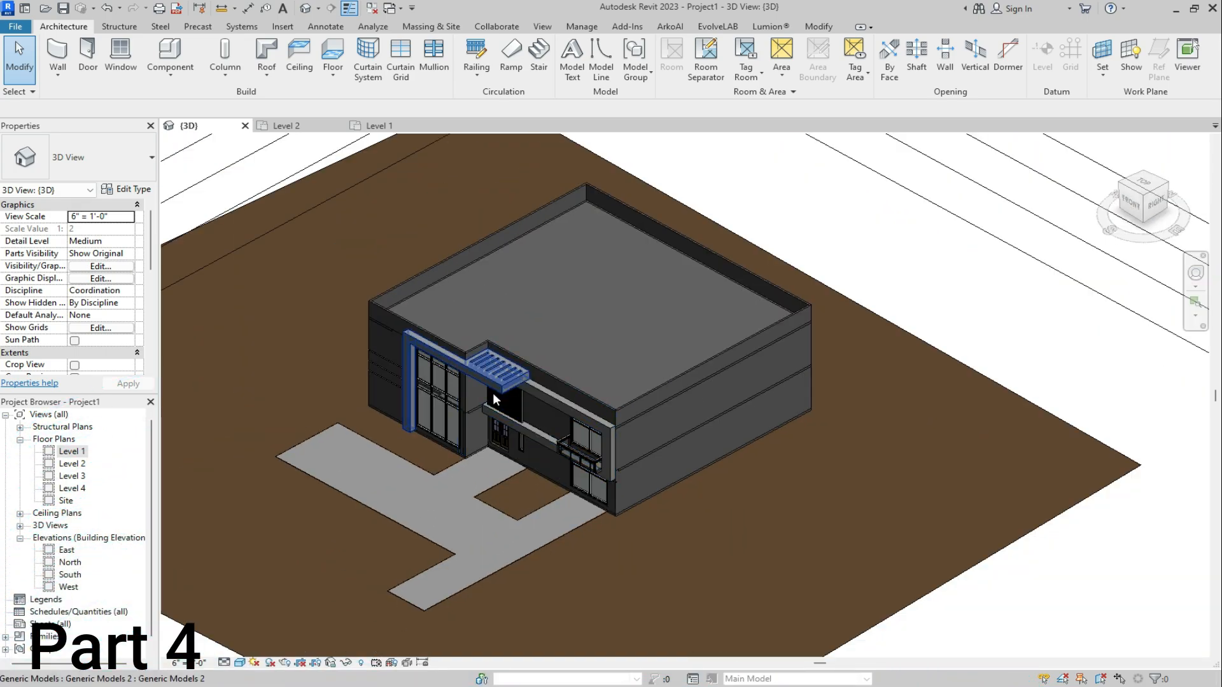
scroll(453, 364, up, 5)
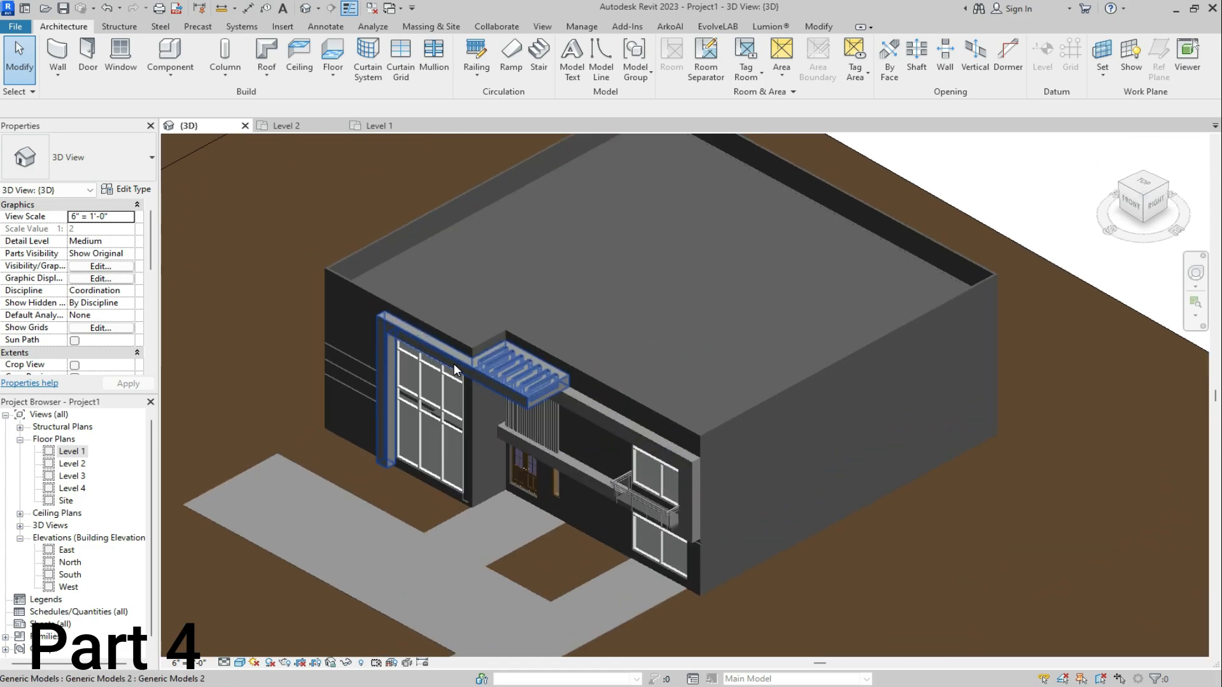
scroll(447, 385, down, 4)
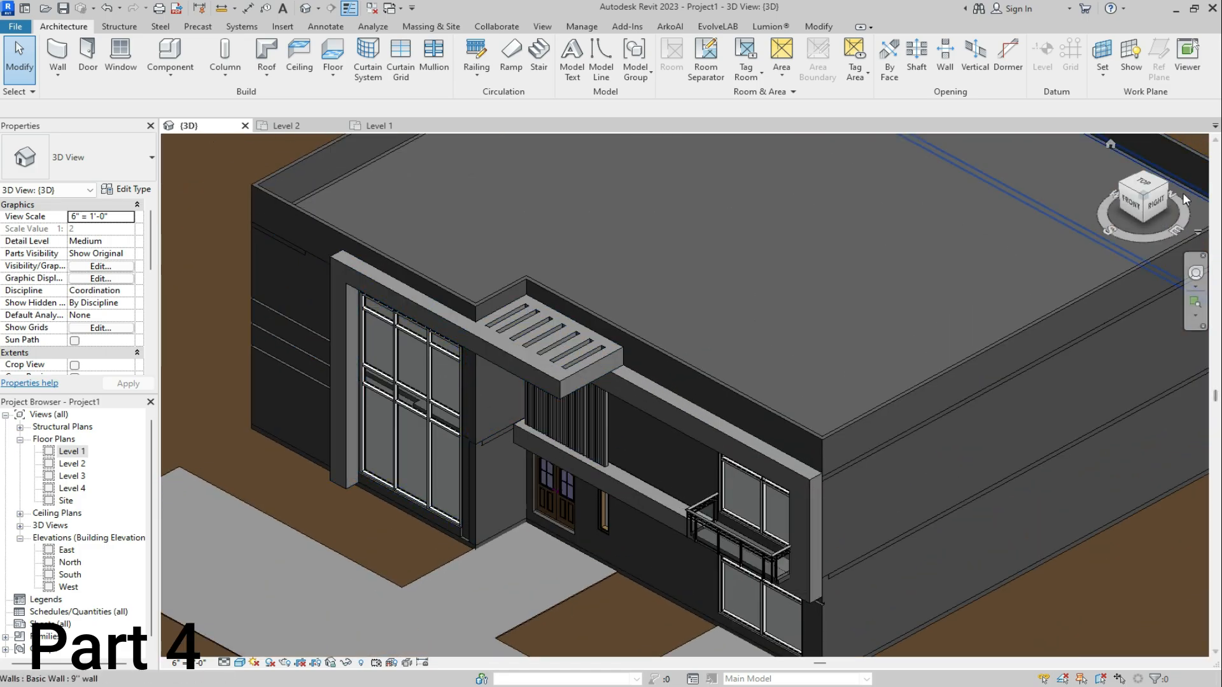
click(1125, 204)
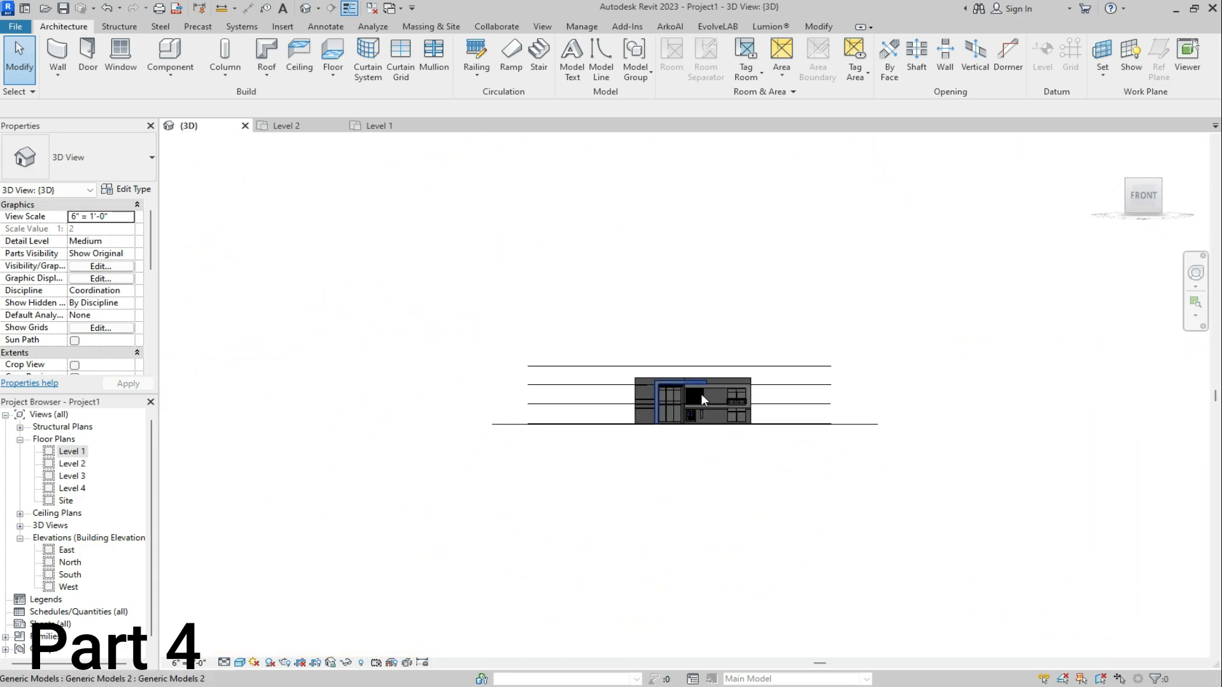
scroll(701, 393, up, 5)
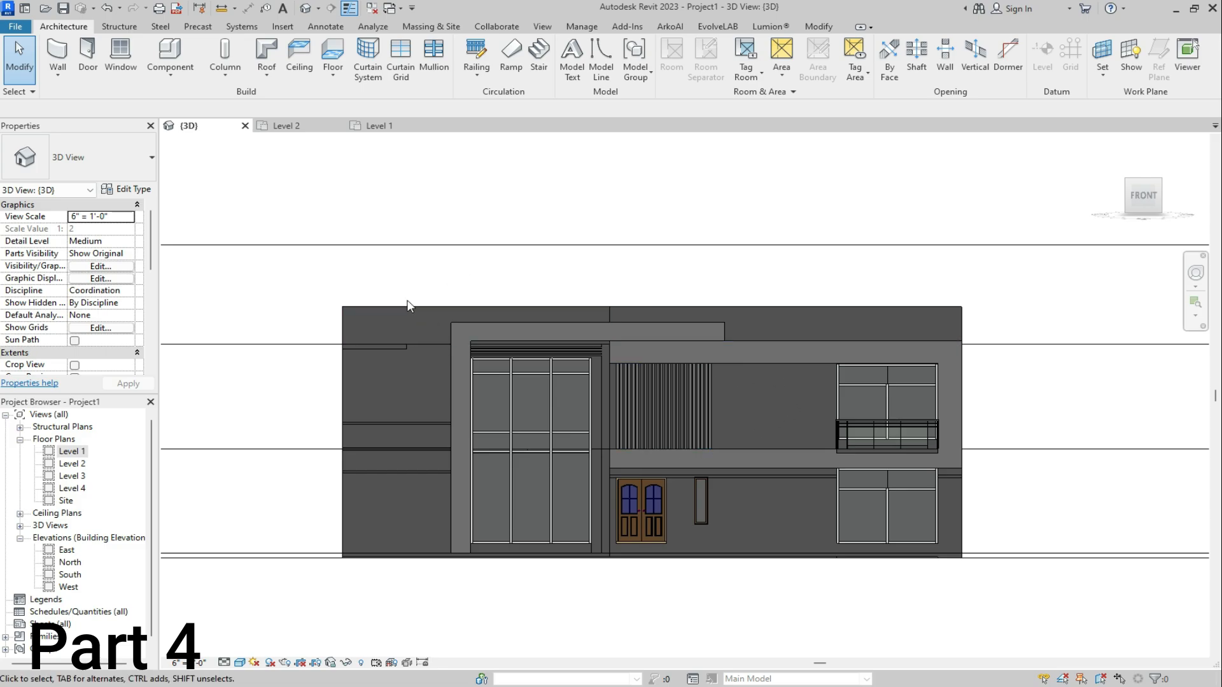
On the Level 1 floor plan, draw two 4.5" walls enclosing a rectangular room in the house's upper-right corner
click(369, 130)
scroll(564, 403, down, 2)
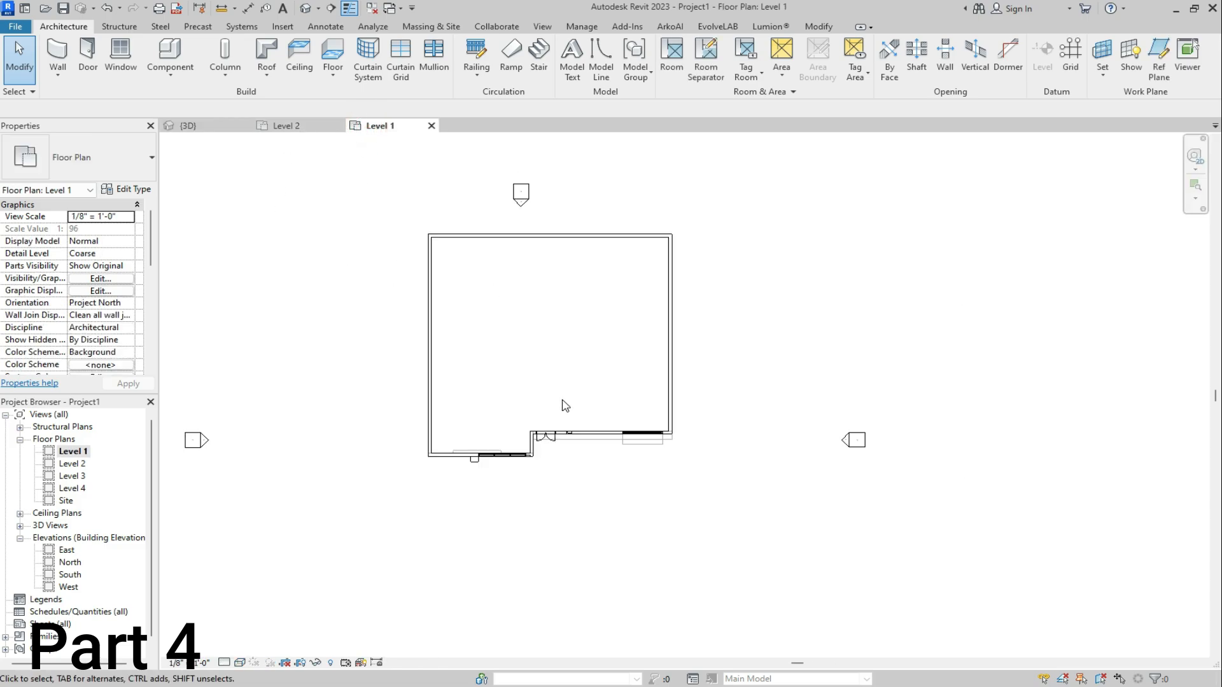
scroll(486, 382, up, 4)
scroll(532, 289, down, 3)
scroll(530, 288, up, 2)
scroll(444, 238, up, 2)
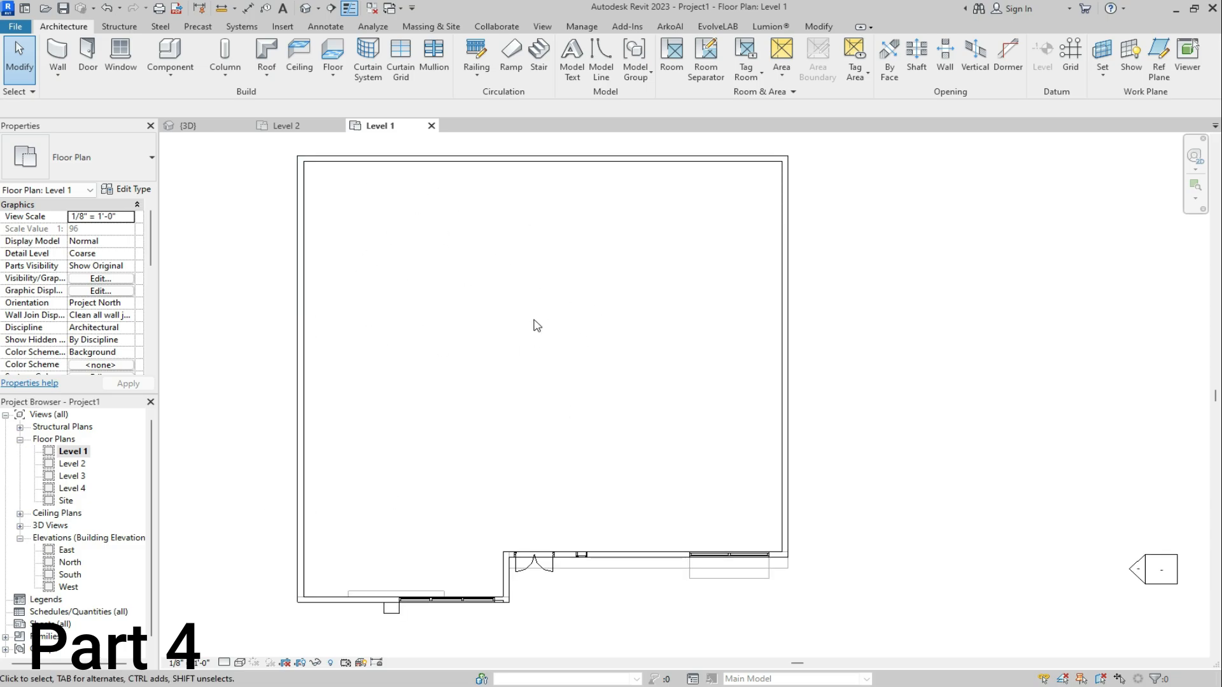
click(58, 54)
click(773, 255)
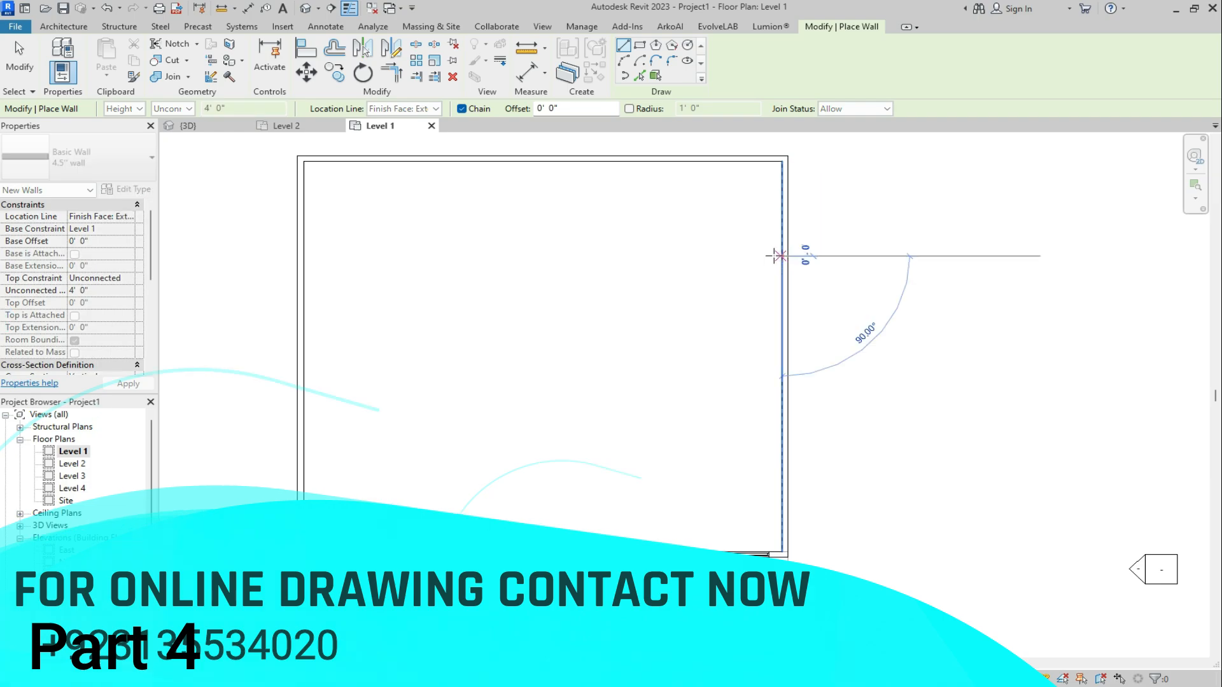
click(554, 255)
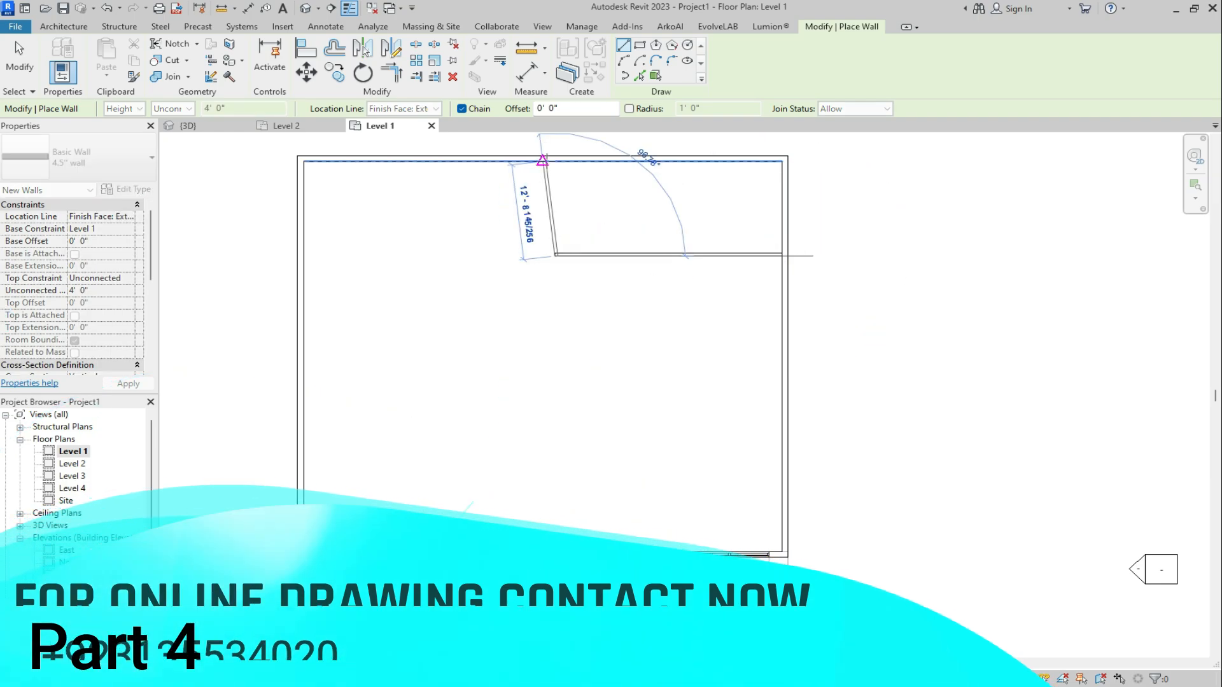
click(557, 165)
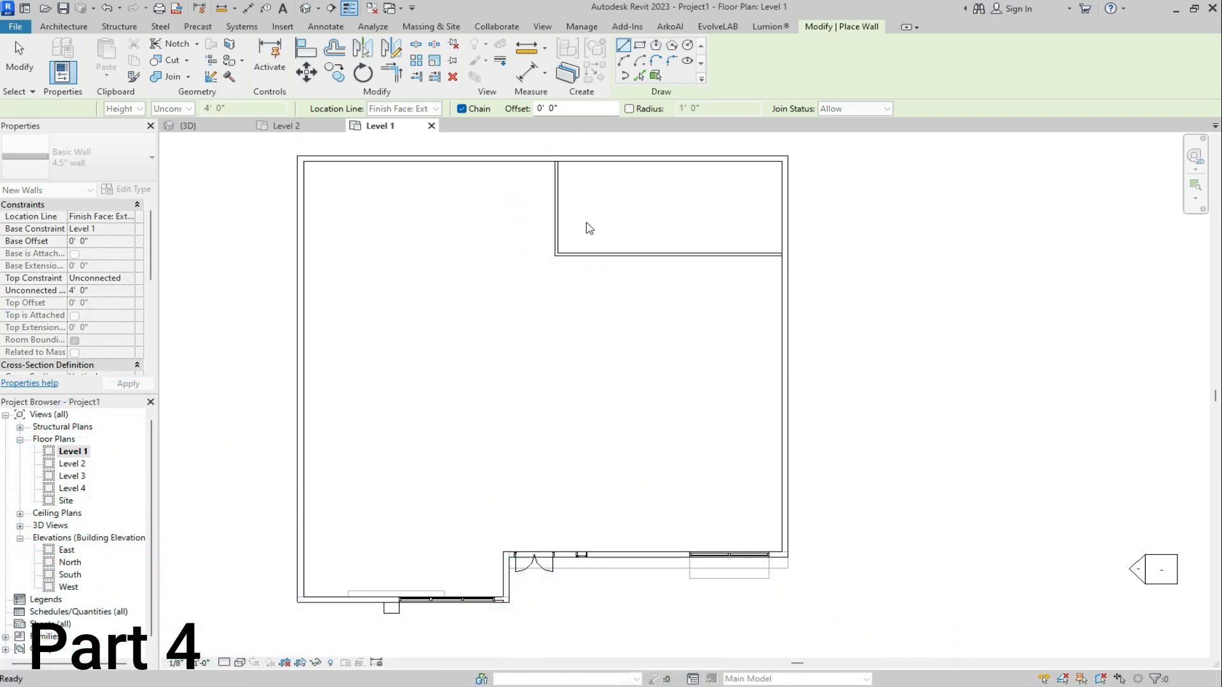
key(Escape)
key(Escape)
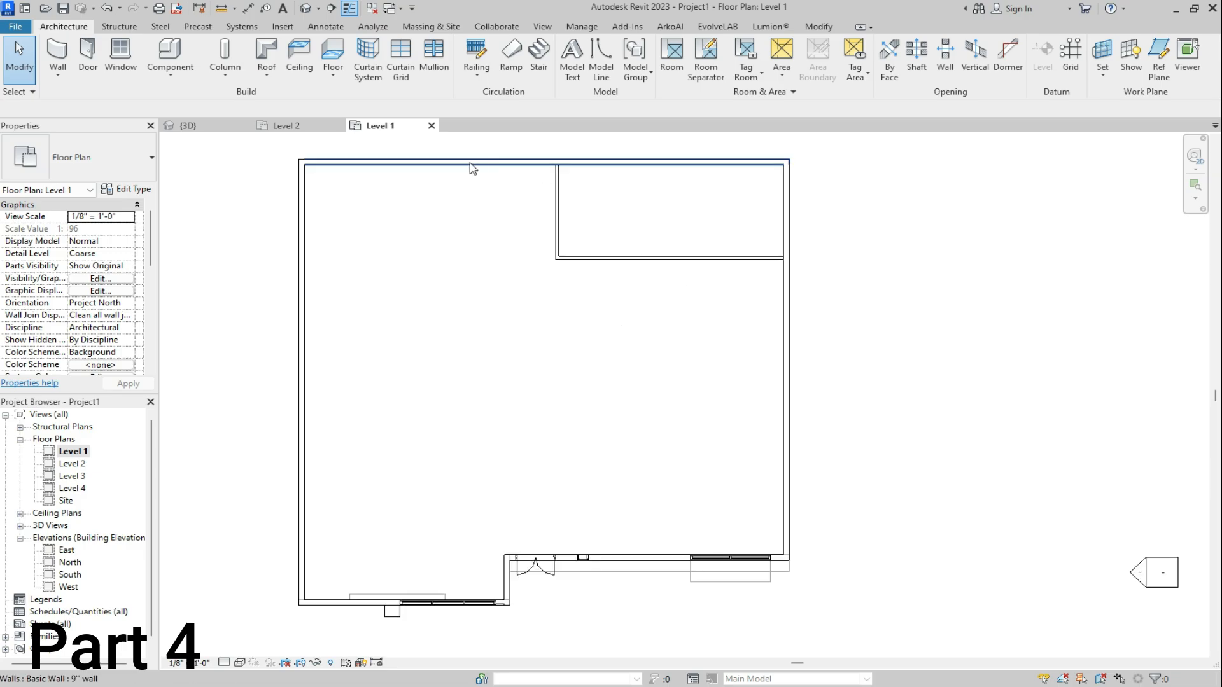
Start a sketched ceiling and draw its rectangular boundary around the new corner room, about 12'-7 1/2" deep
click(299, 61)
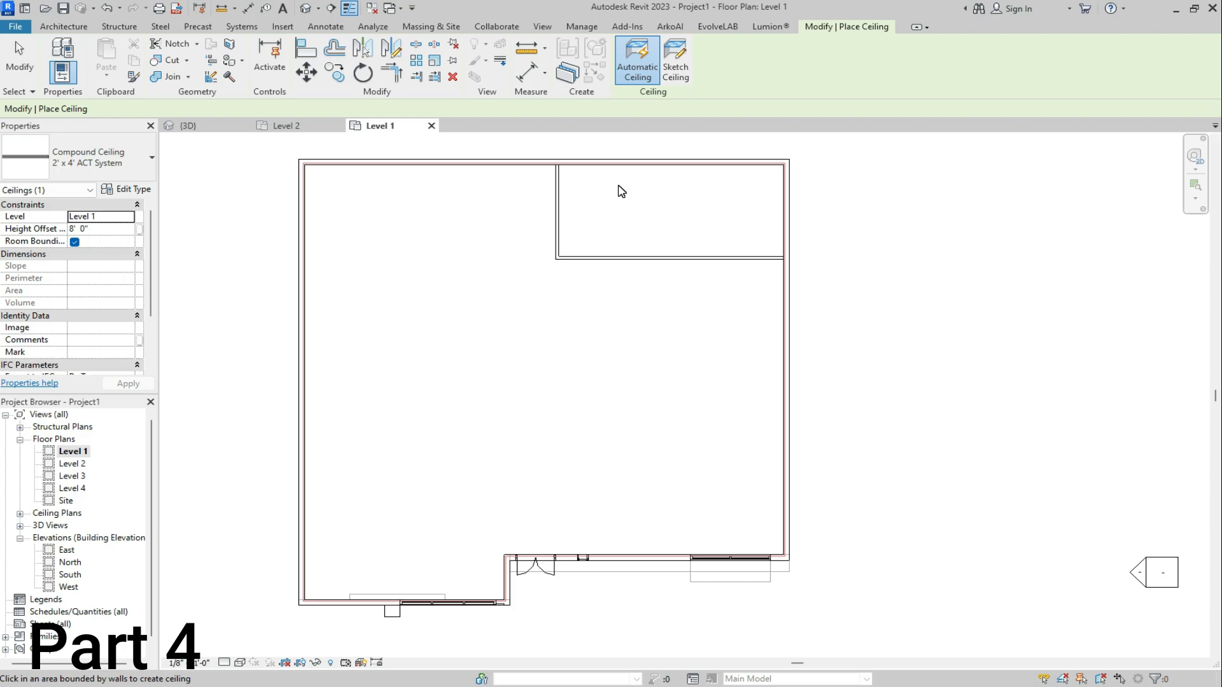
click(675, 63)
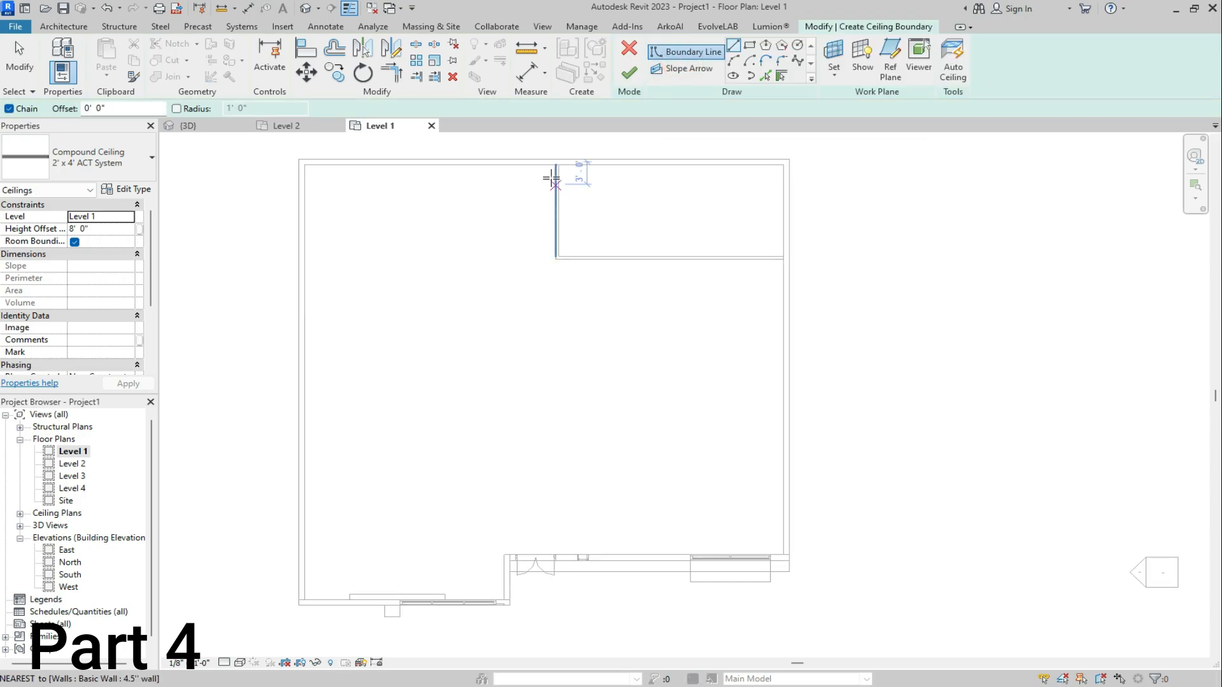
click(750, 46)
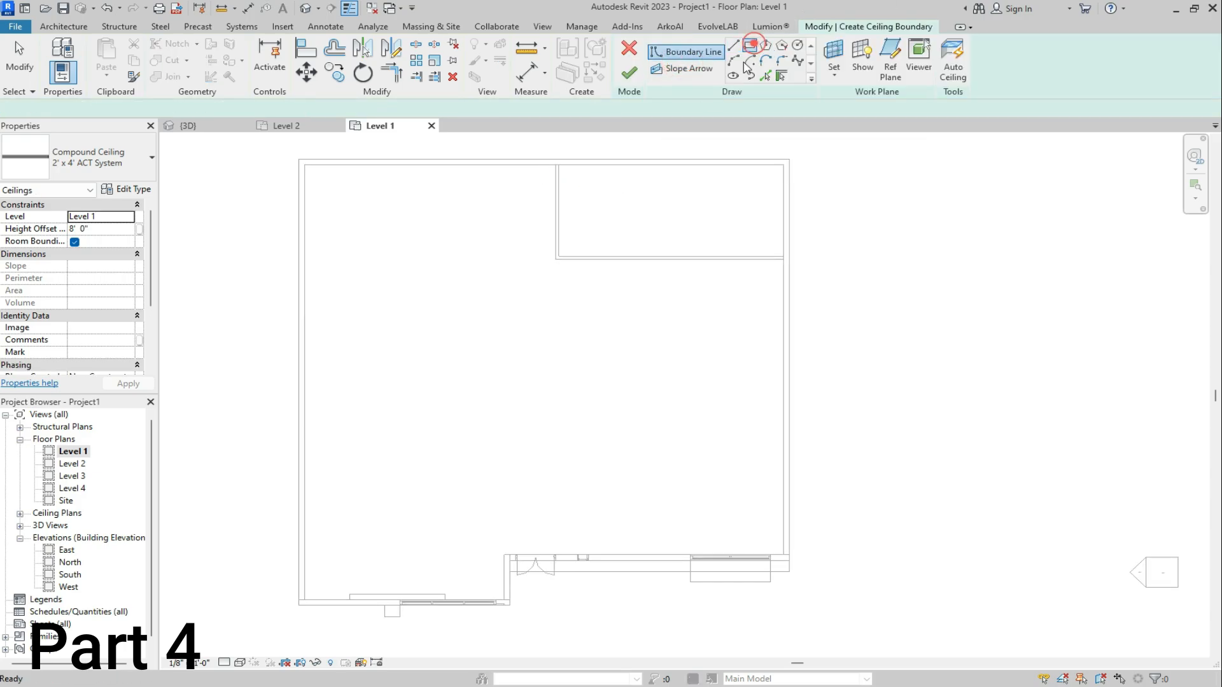
click(556, 161)
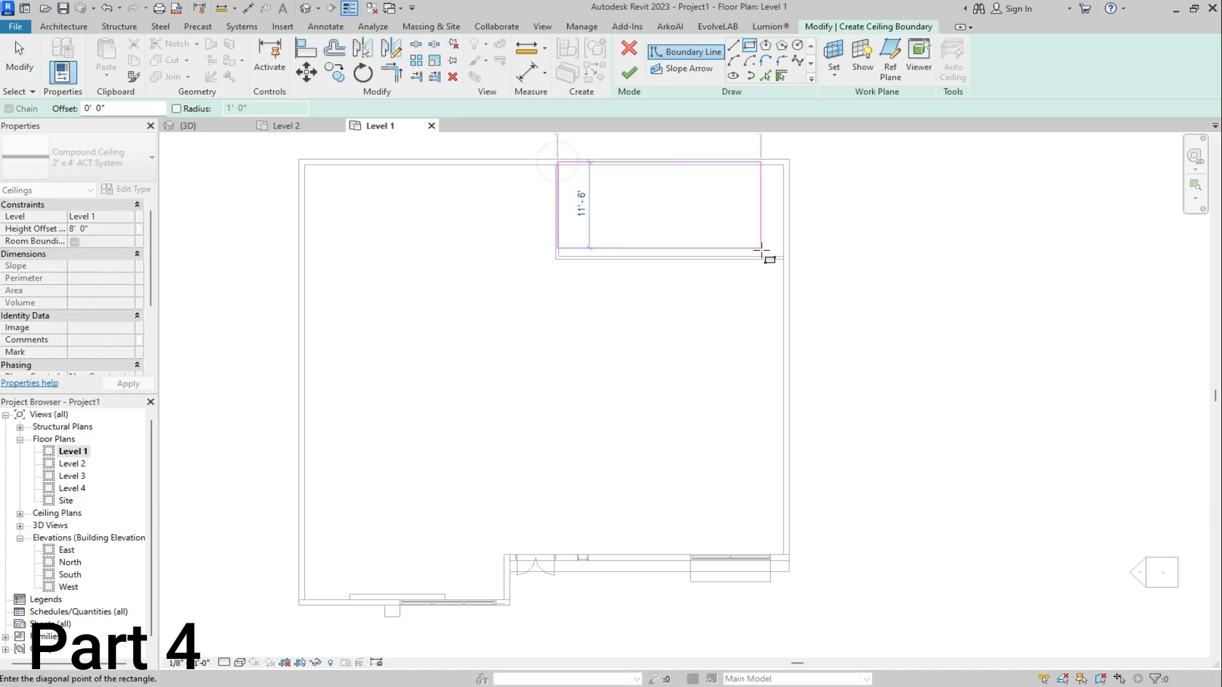
click(783, 256)
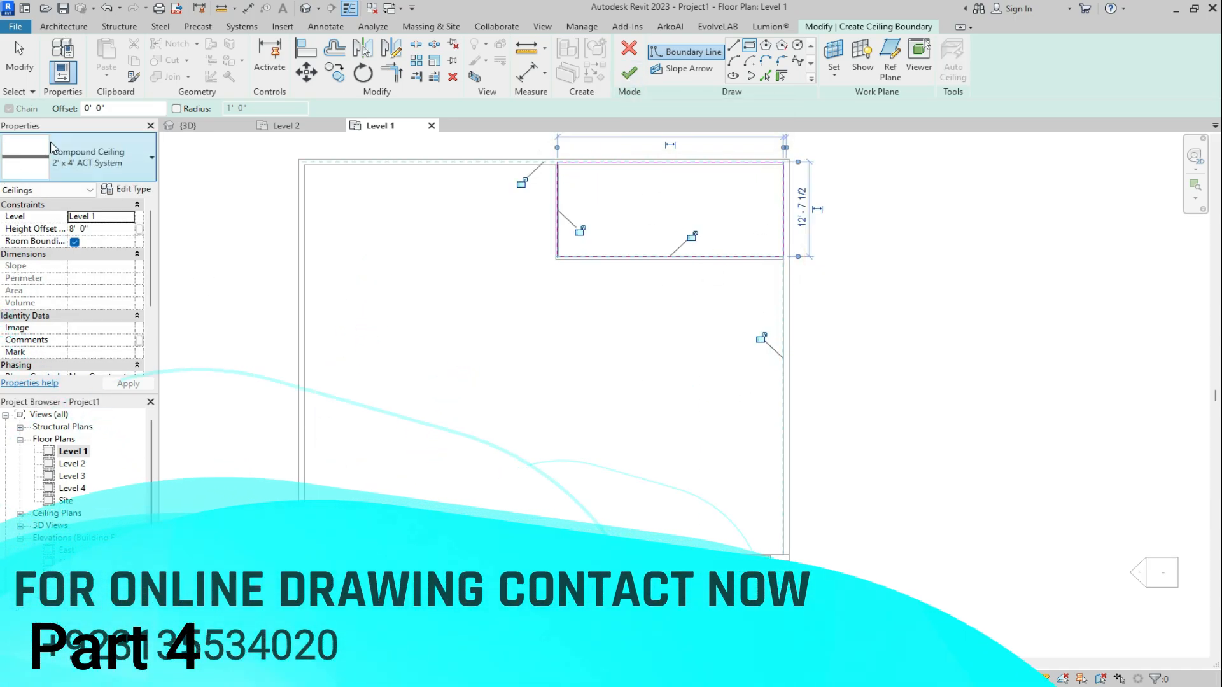
Set the corner room's ceiling type to GWB on Mtl. Stud and finish the ceiling sketch
click(72, 165)
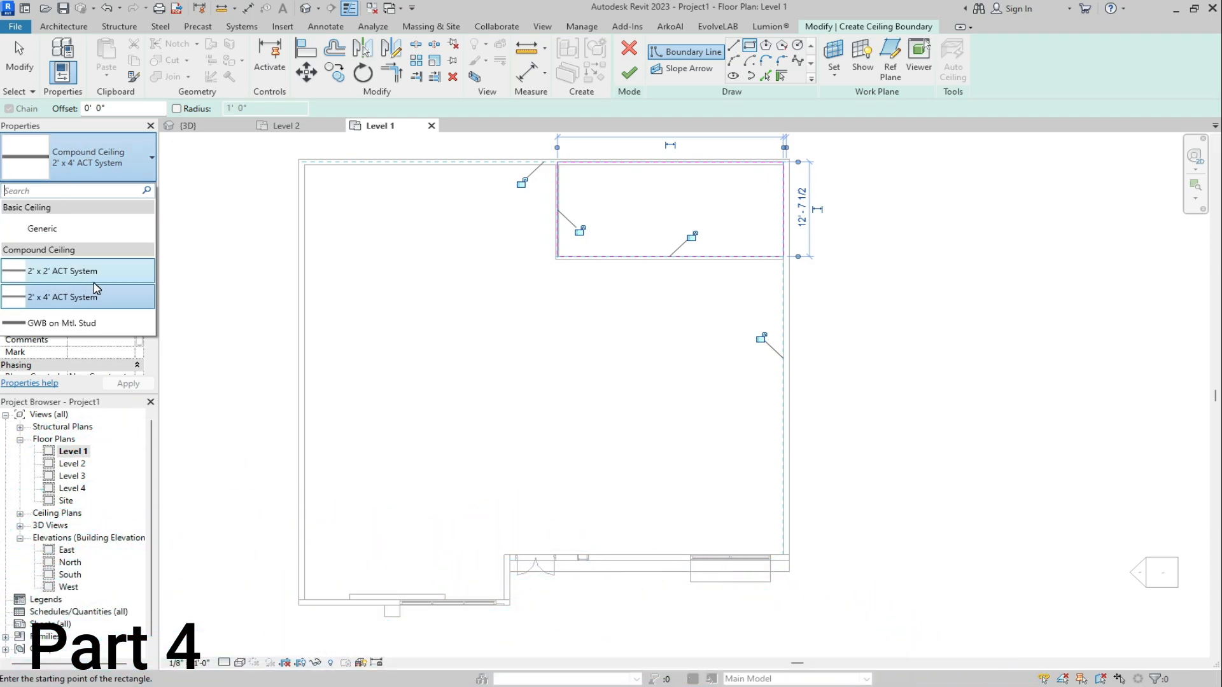
click(53, 323)
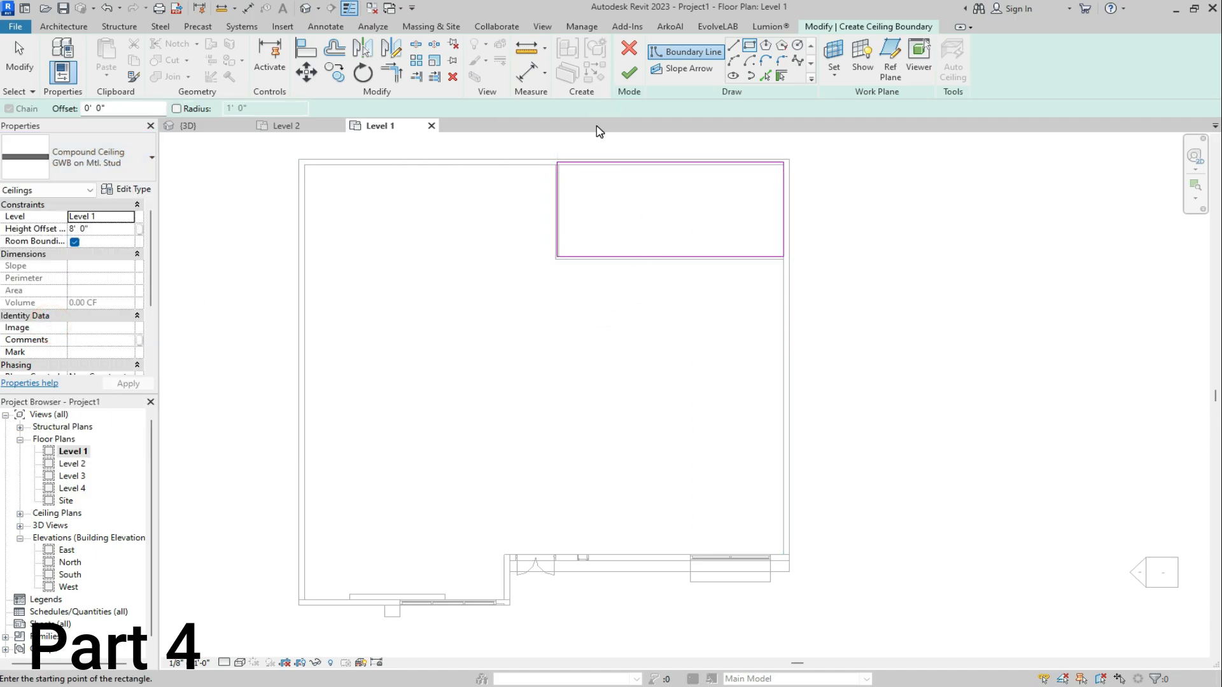
click(625, 75)
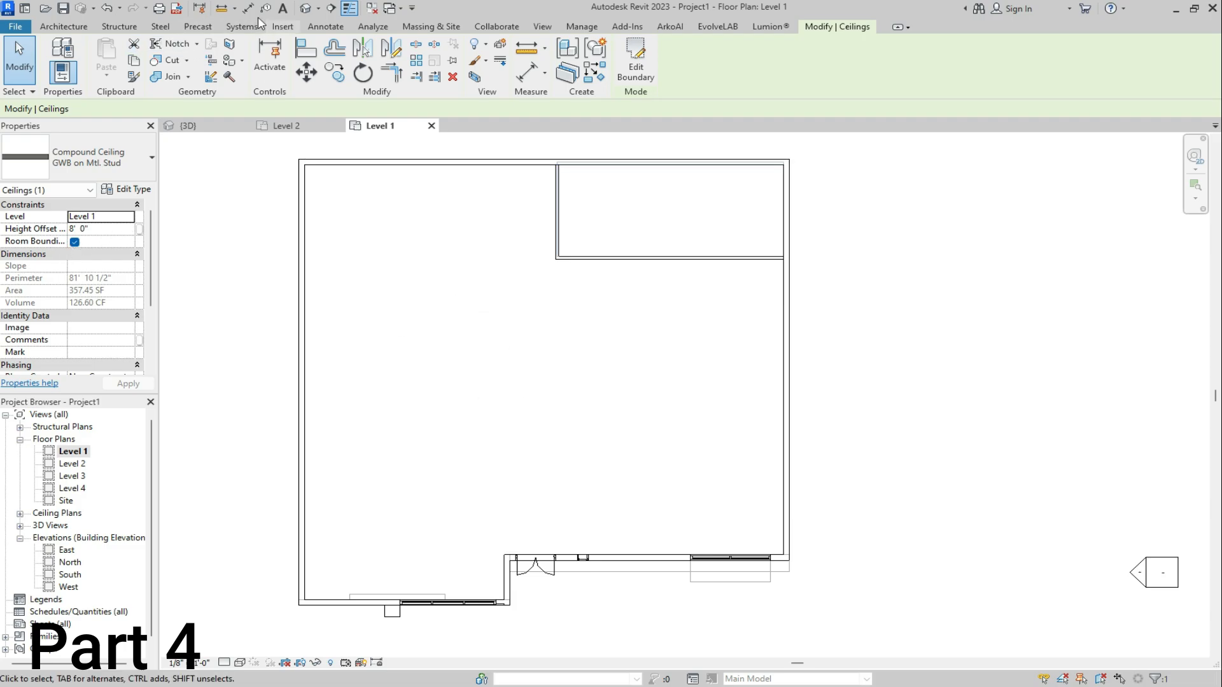
Sketch a second GWB on Mtl. Stud ceiling tracing the rest of Level 1 around the corner room, then finish it
click(61, 27)
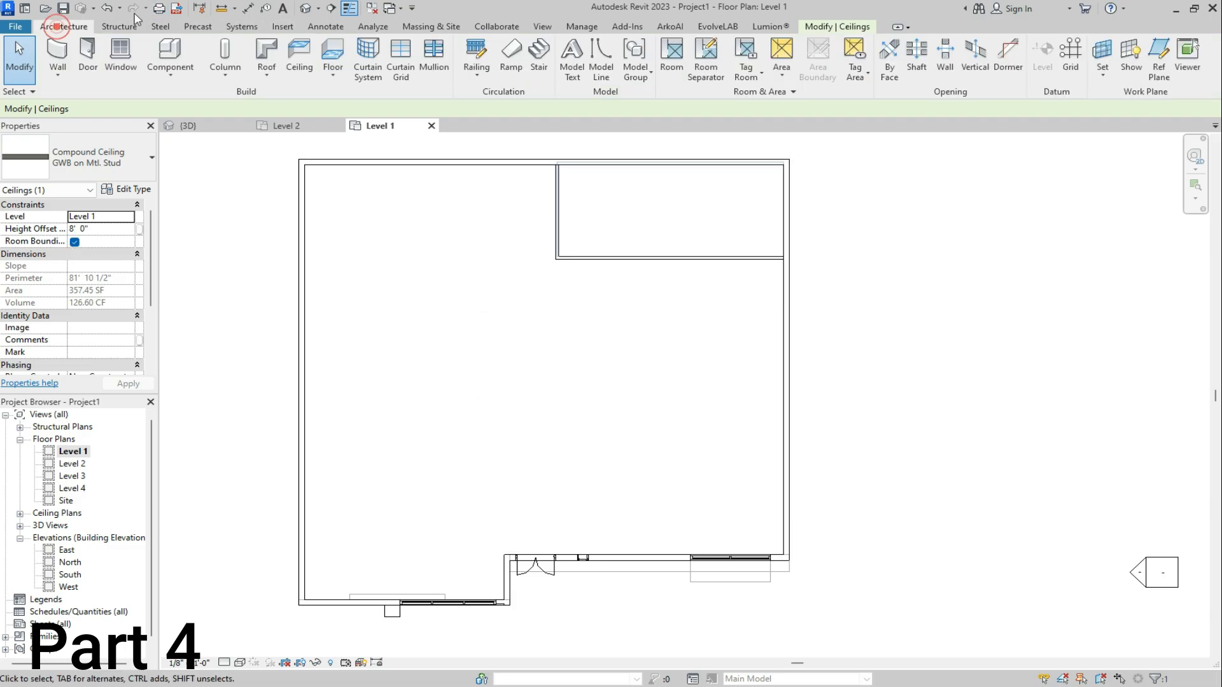
click(299, 57)
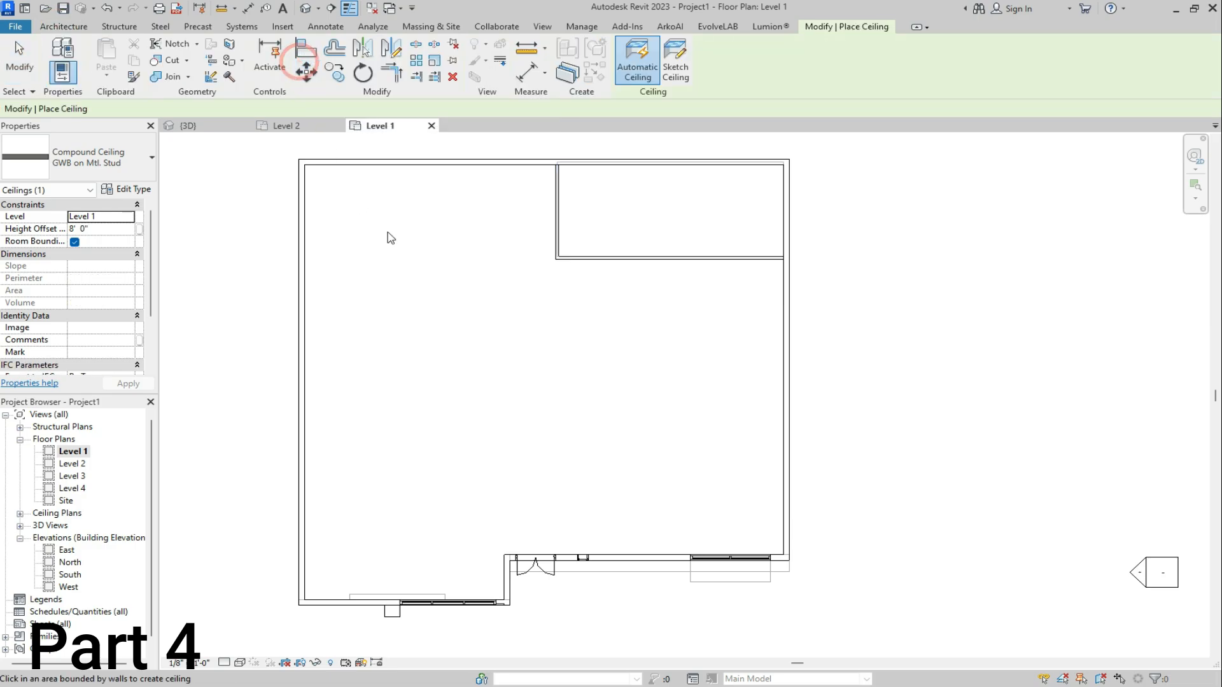
click(681, 62)
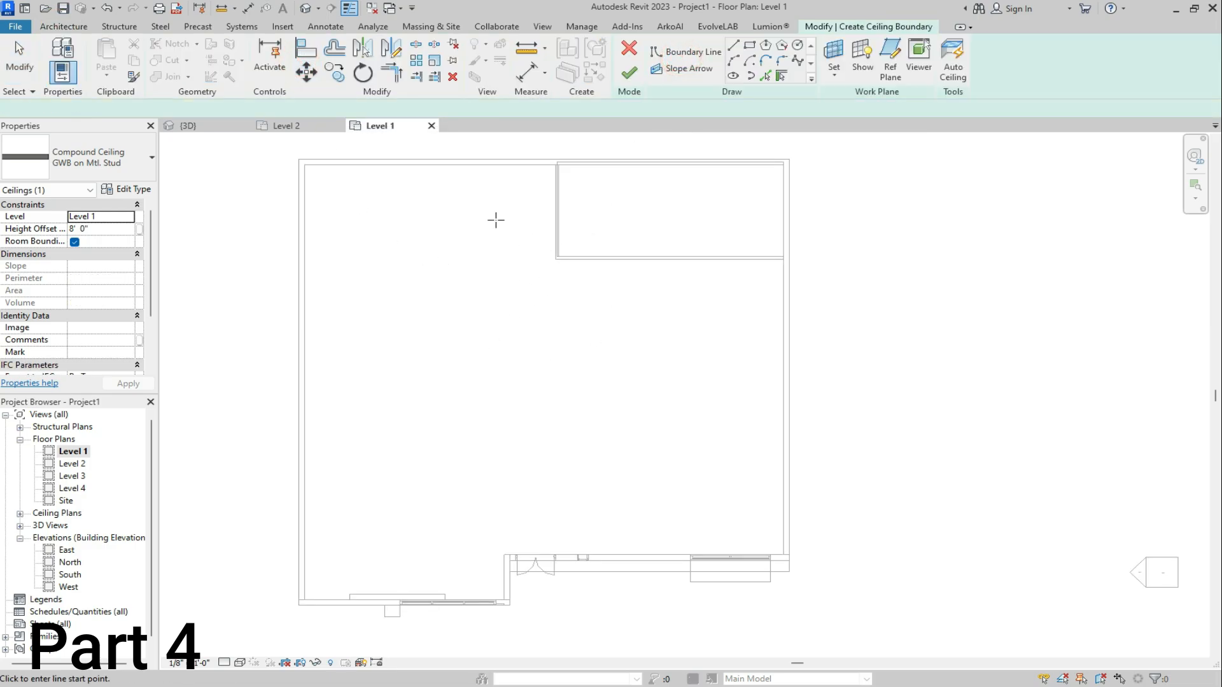
click(307, 166)
click(556, 164)
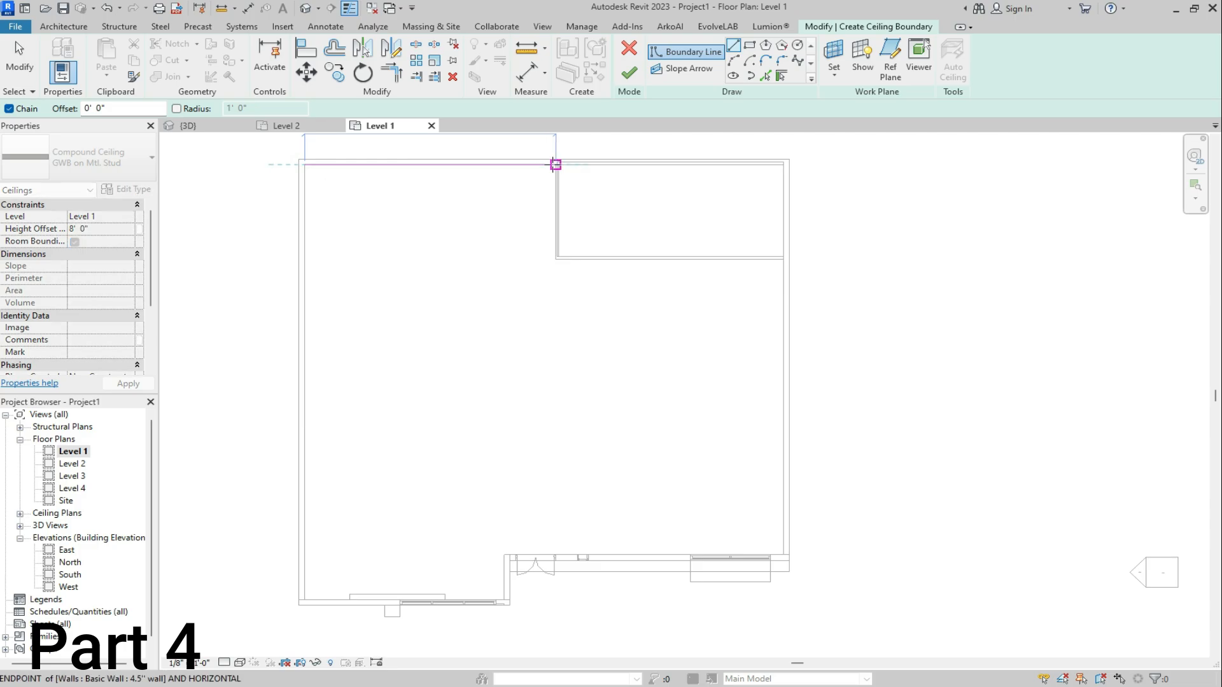
click(555, 258)
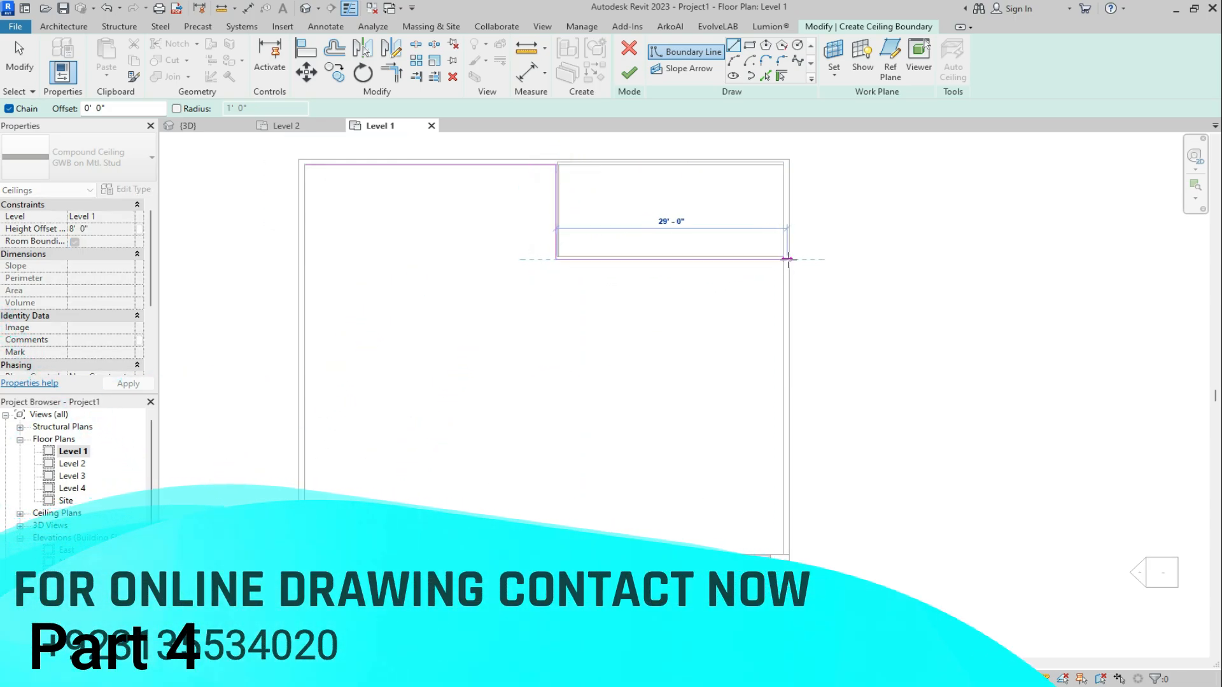
click(783, 259)
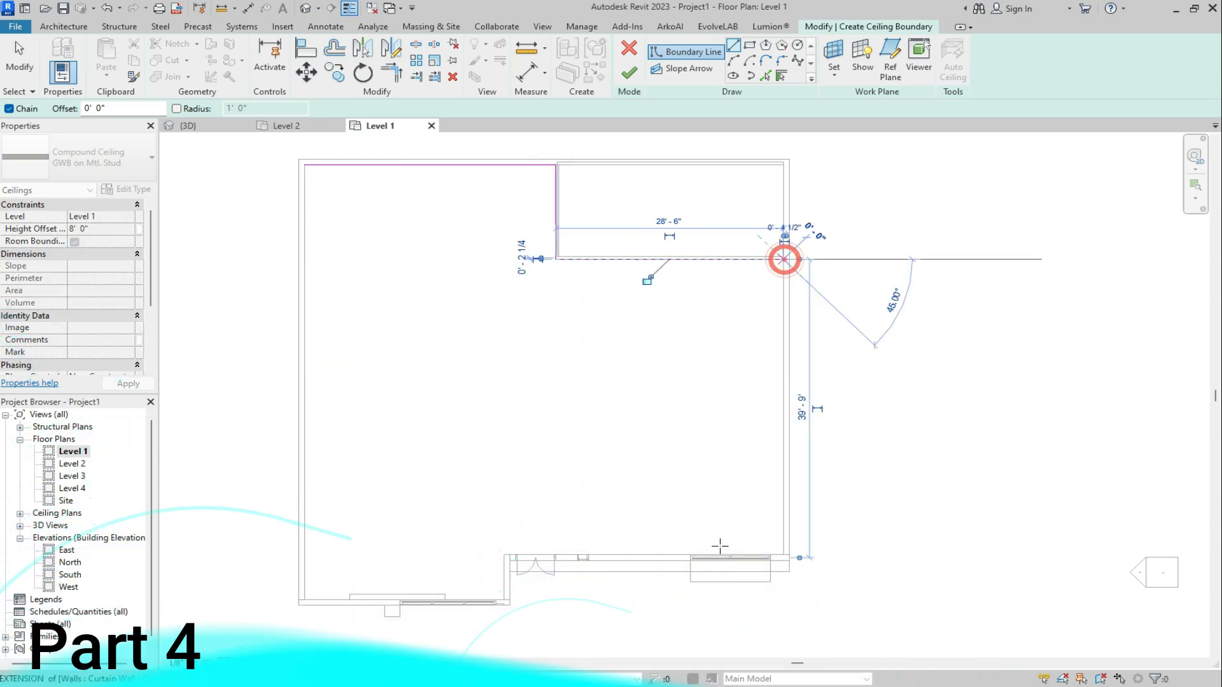
click(784, 555)
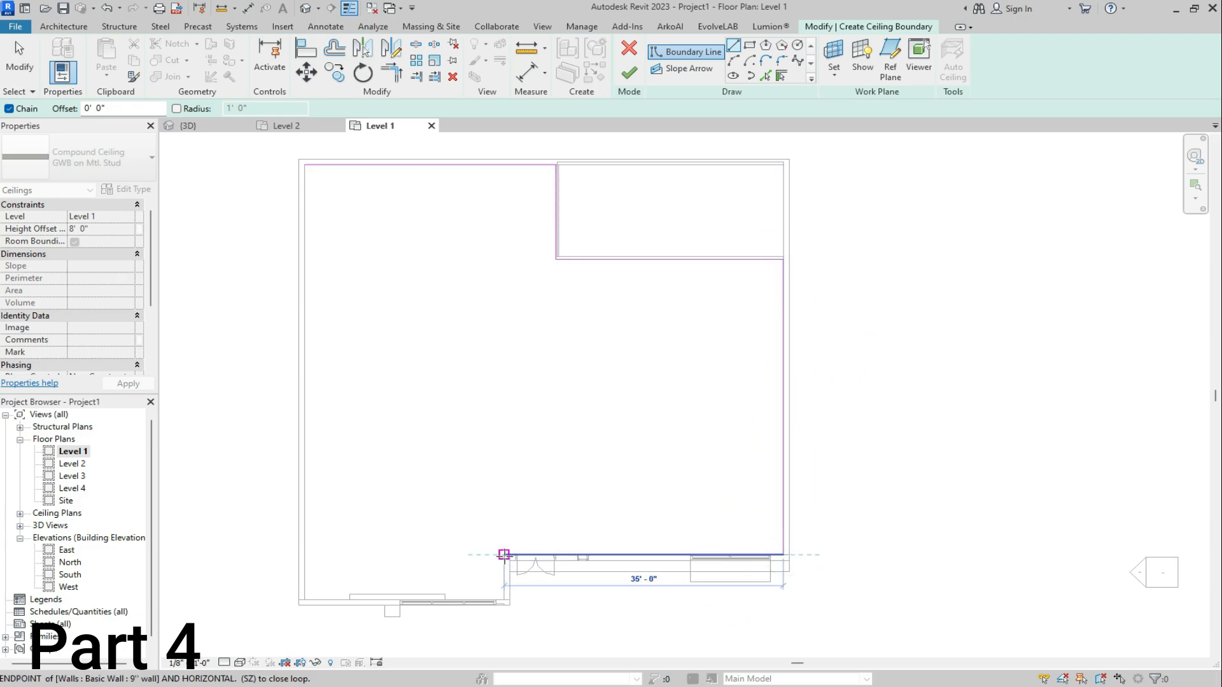
click(504, 555)
click(504, 599)
click(304, 600)
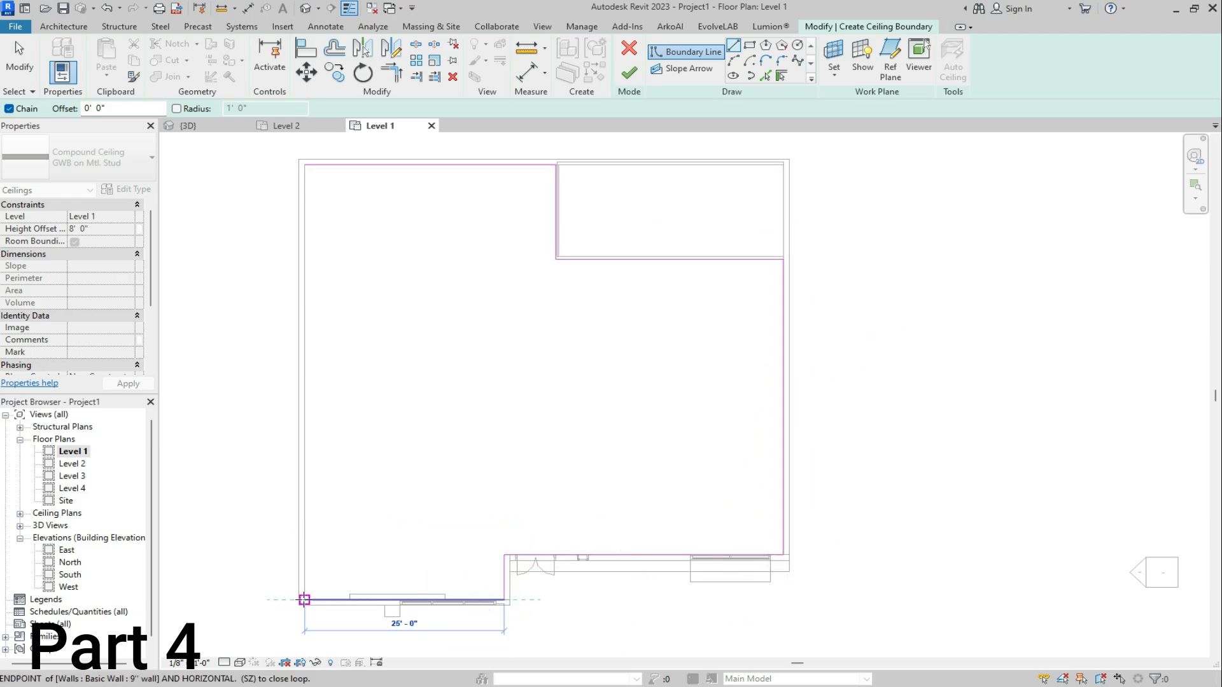
click(304, 165)
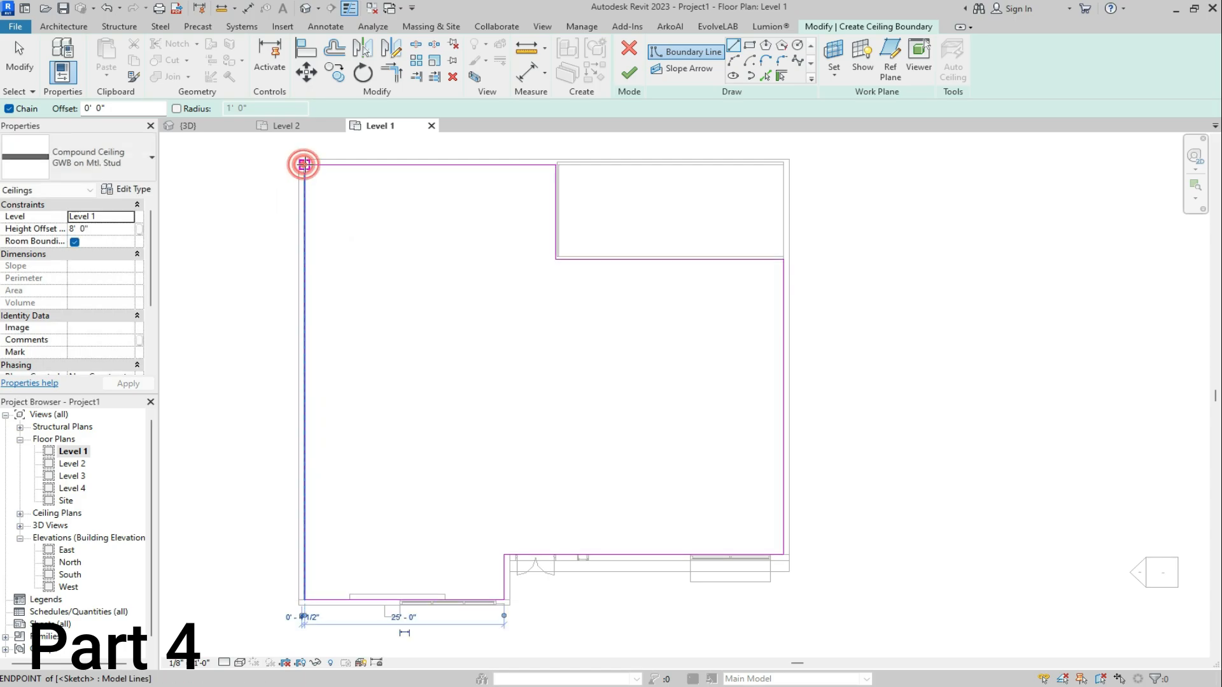
click(627, 77)
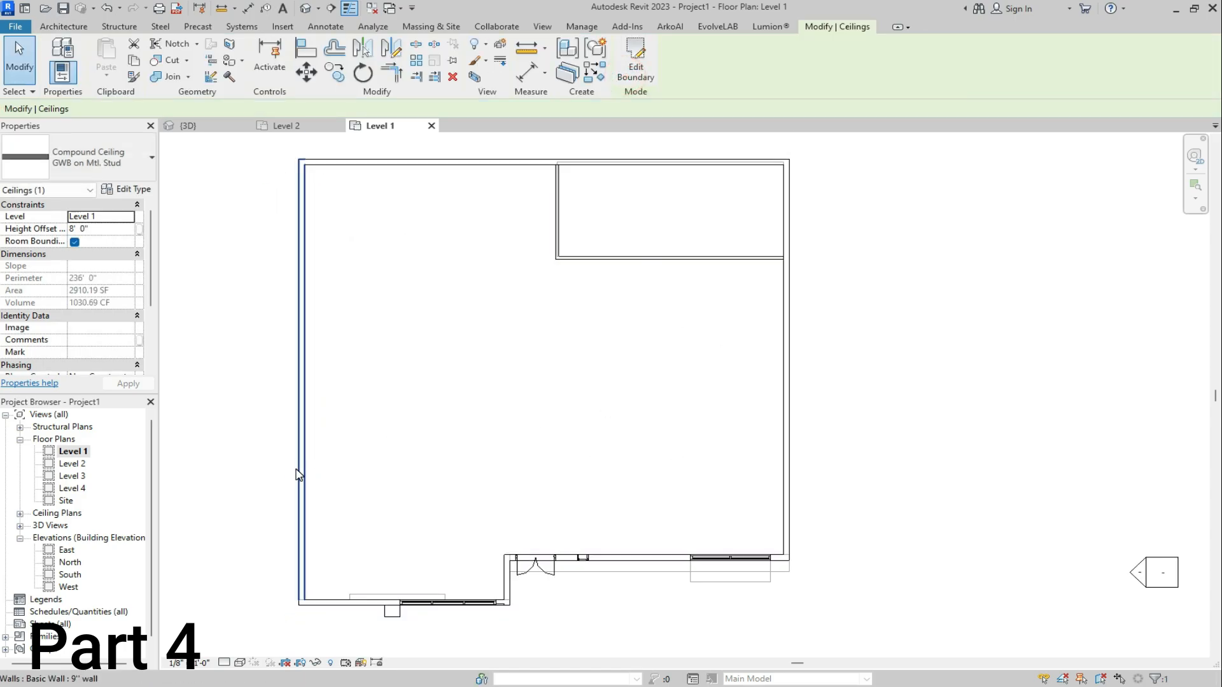
Return to the 3D view and orient it to an isometric corner view of the house
scroll(389, 361, down, 2)
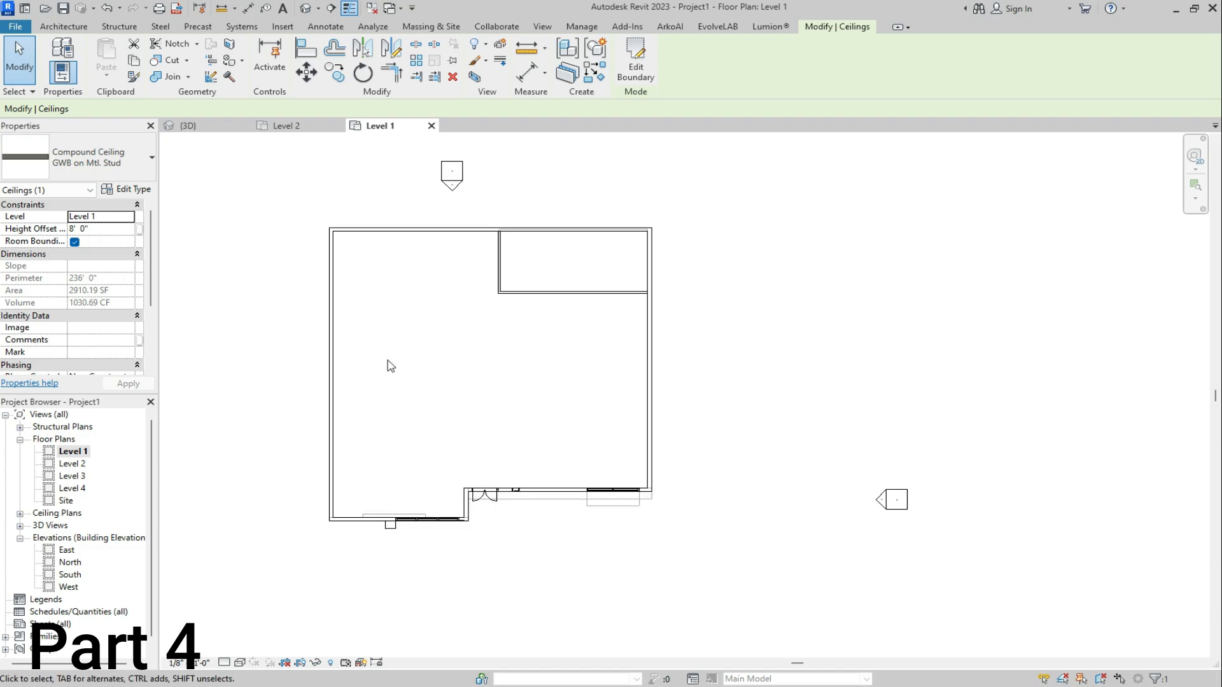
click(208, 125)
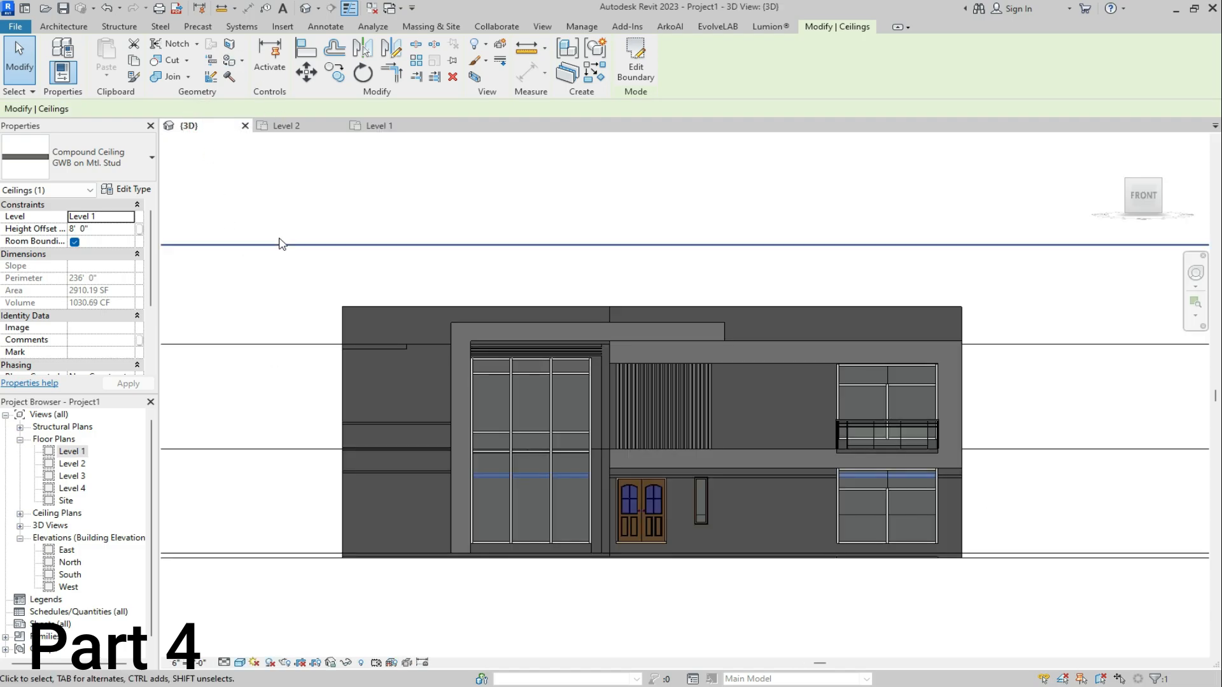
click(1111, 146)
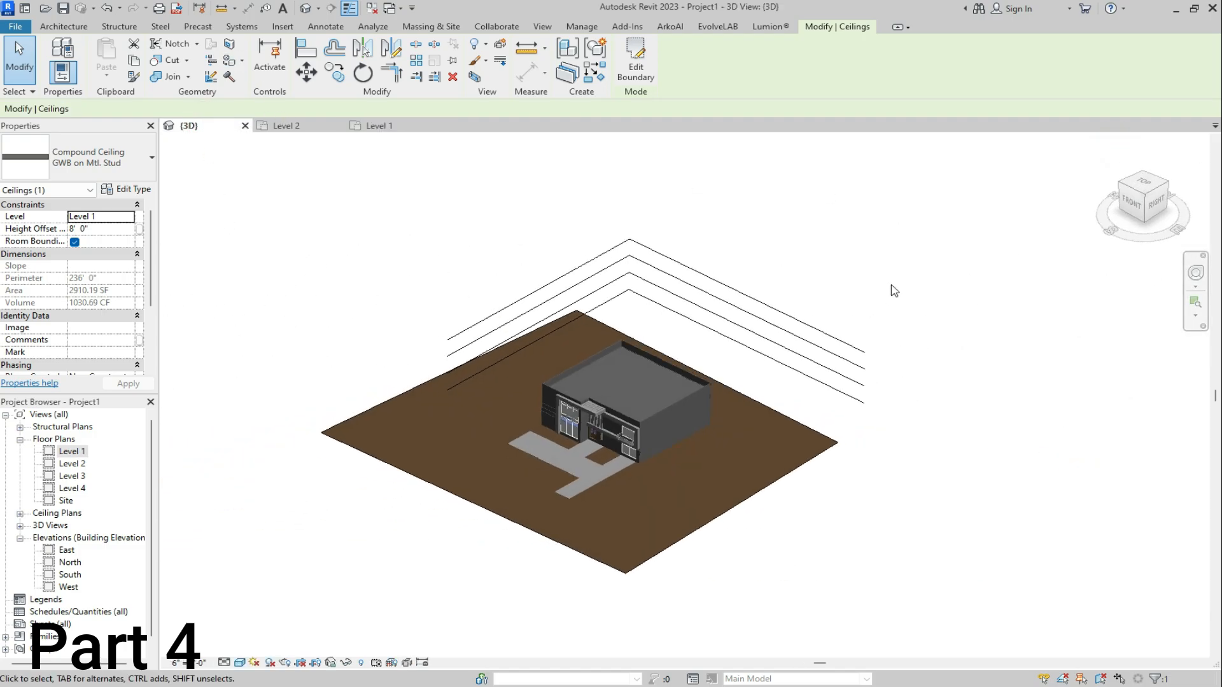
scroll(648, 480, up, 3)
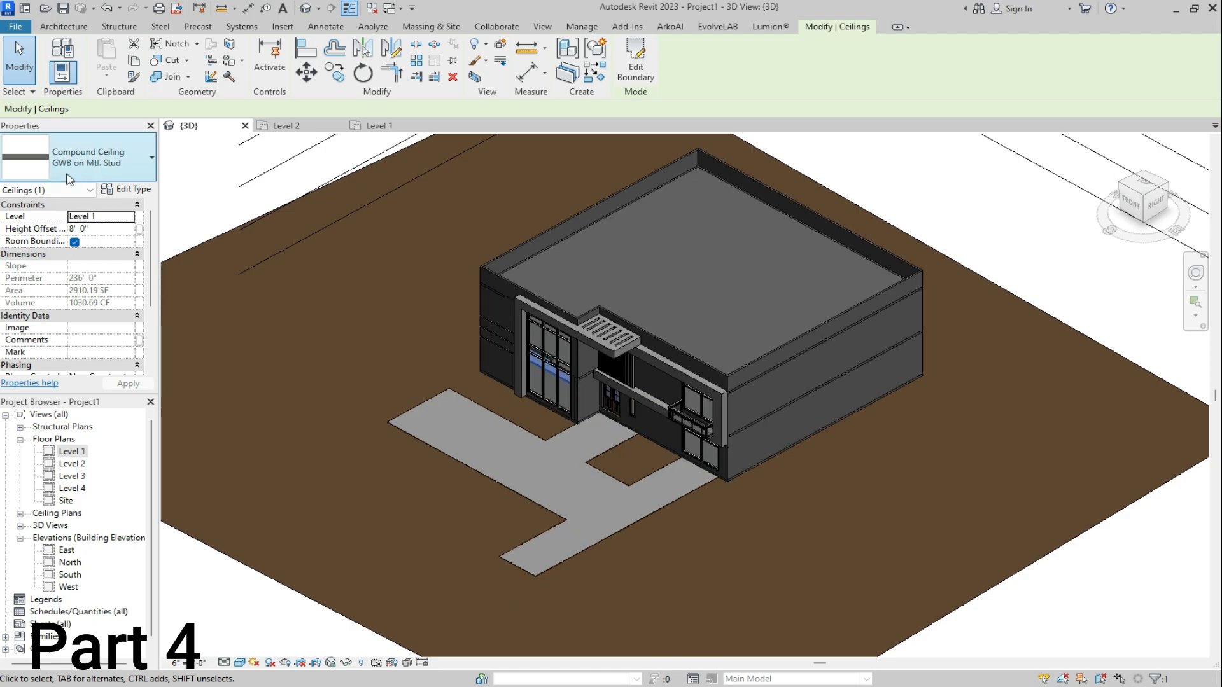
Deselect the ceiling and turn on the section box for the 3D view
click(1044, 595)
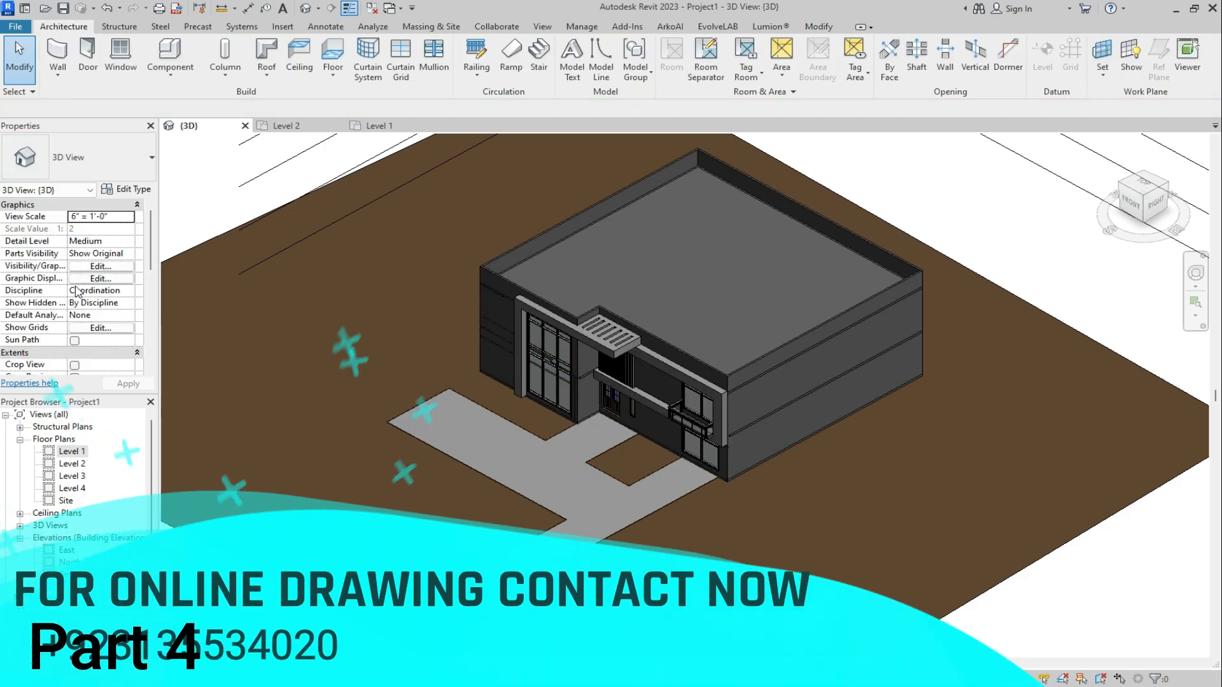
scroll(84, 287, down, 1)
scroll(79, 298, down, 3)
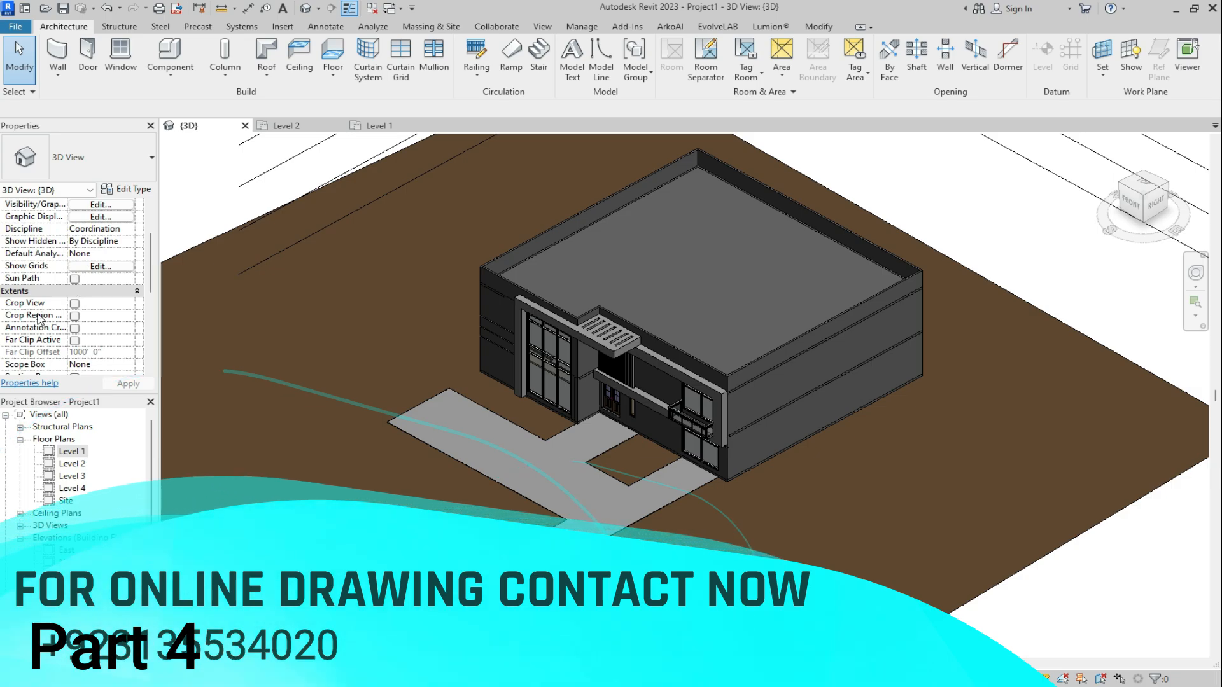
click(96, 364)
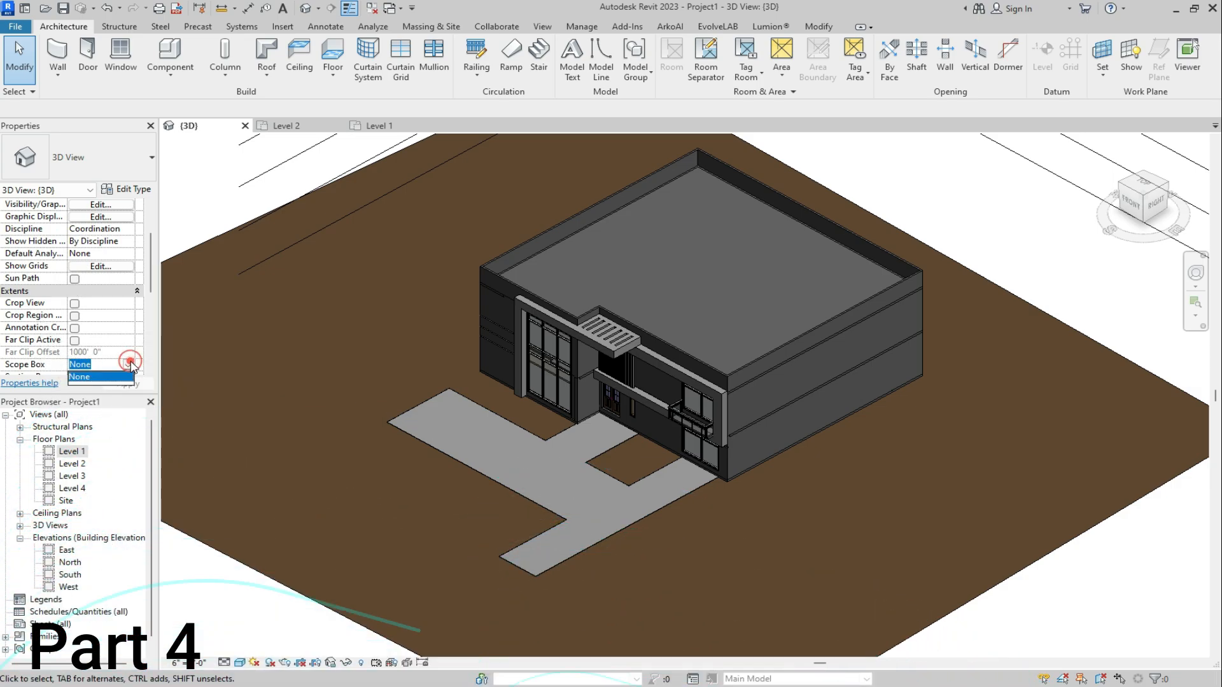
scroll(102, 316, down, 3)
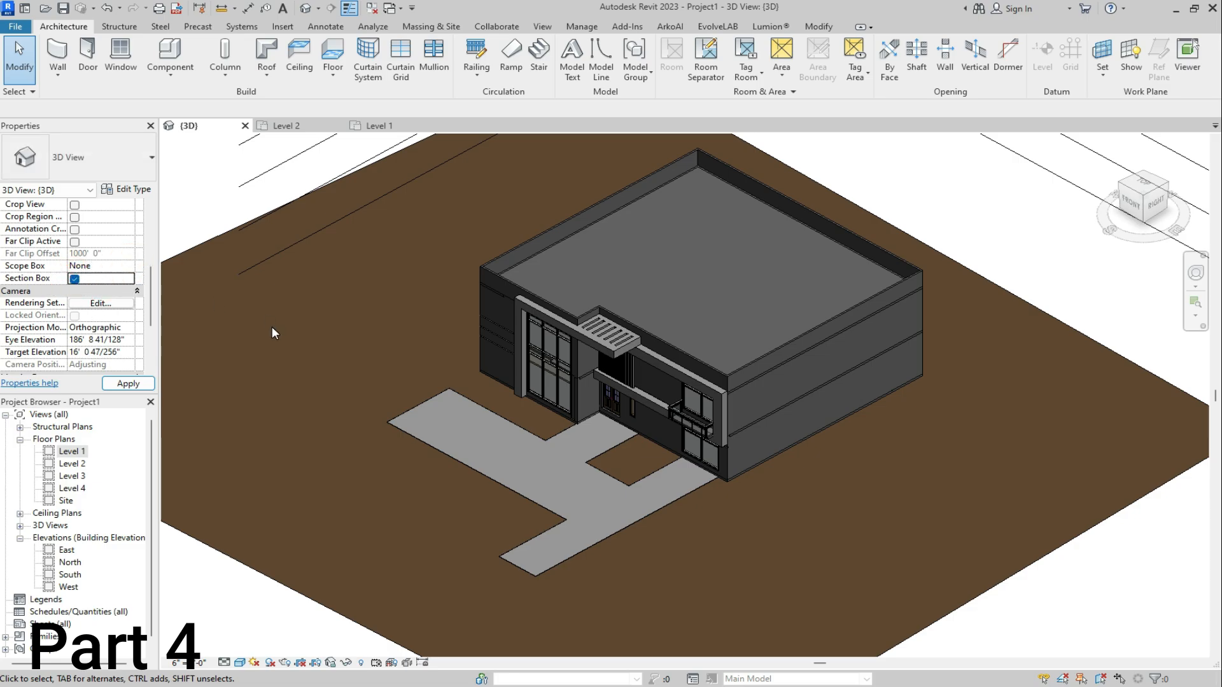
Pull the section box's front face back through the house to cut away the facade and expose the interior
scroll(272, 327, down, 5)
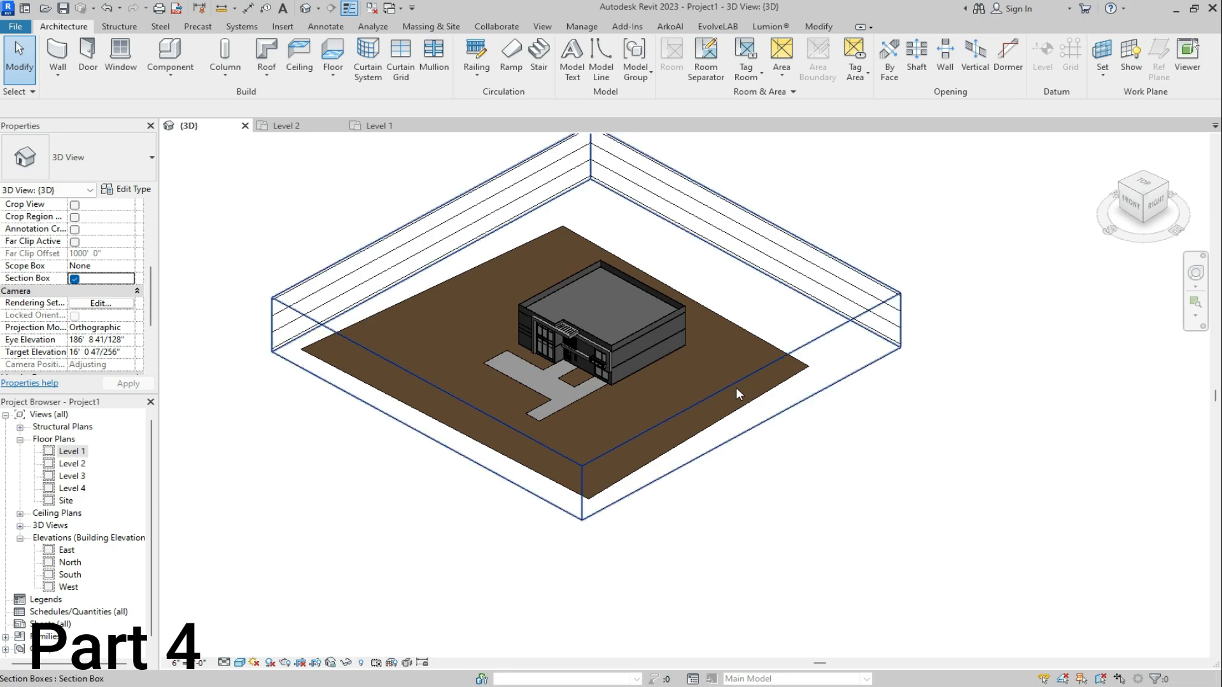
click(738, 384)
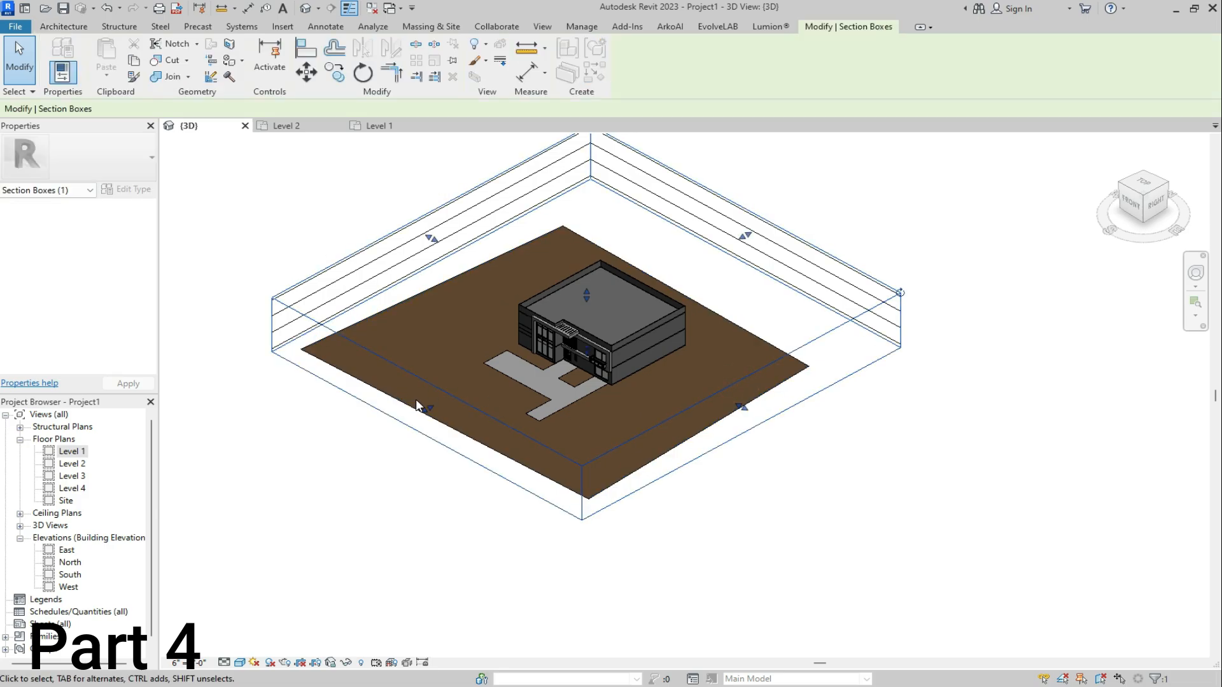
drag(432, 408, 454, 398)
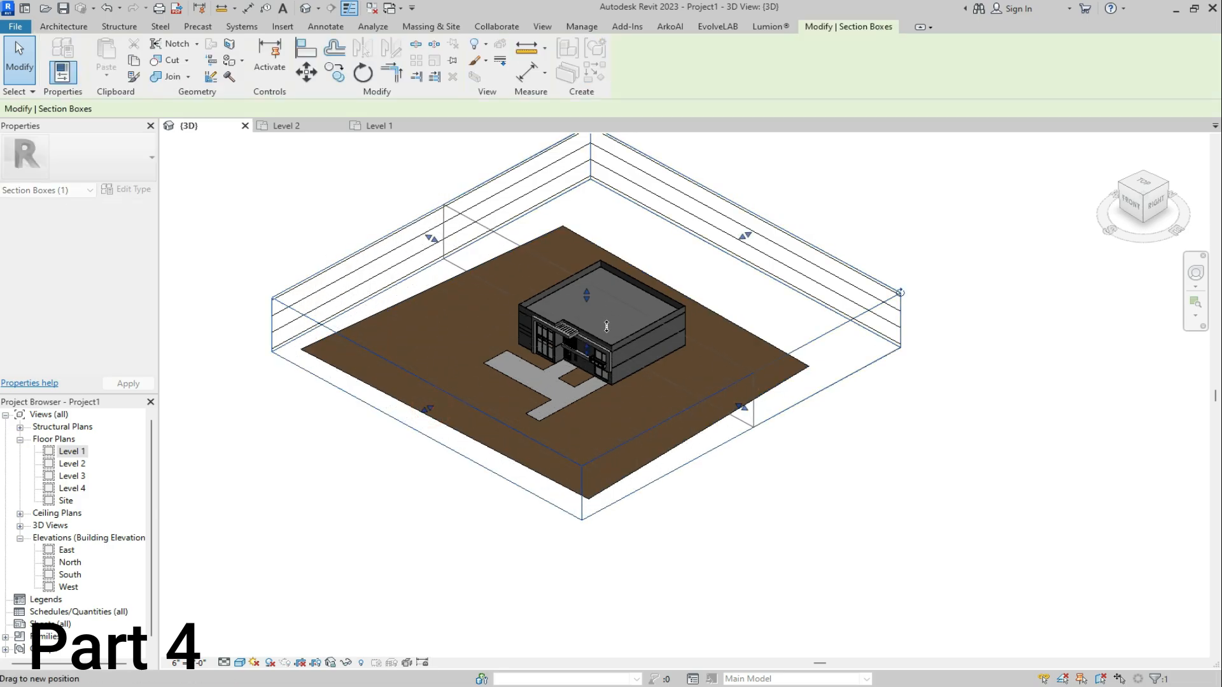
drag(606, 326, 595, 306)
scroll(636, 344, up, 5)
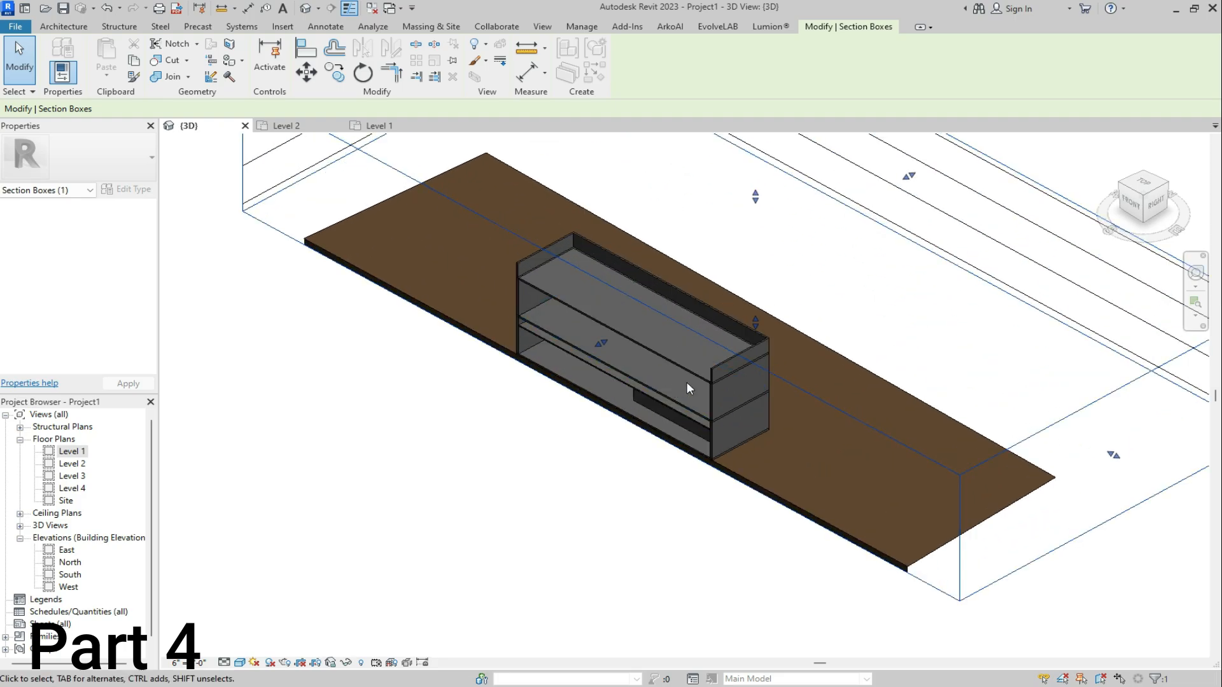
Set the visual style to Realistic and raise the section box's bottom face to cut away the ground
drag(1131, 213, 1189, 654)
scroll(698, 275, up, 4)
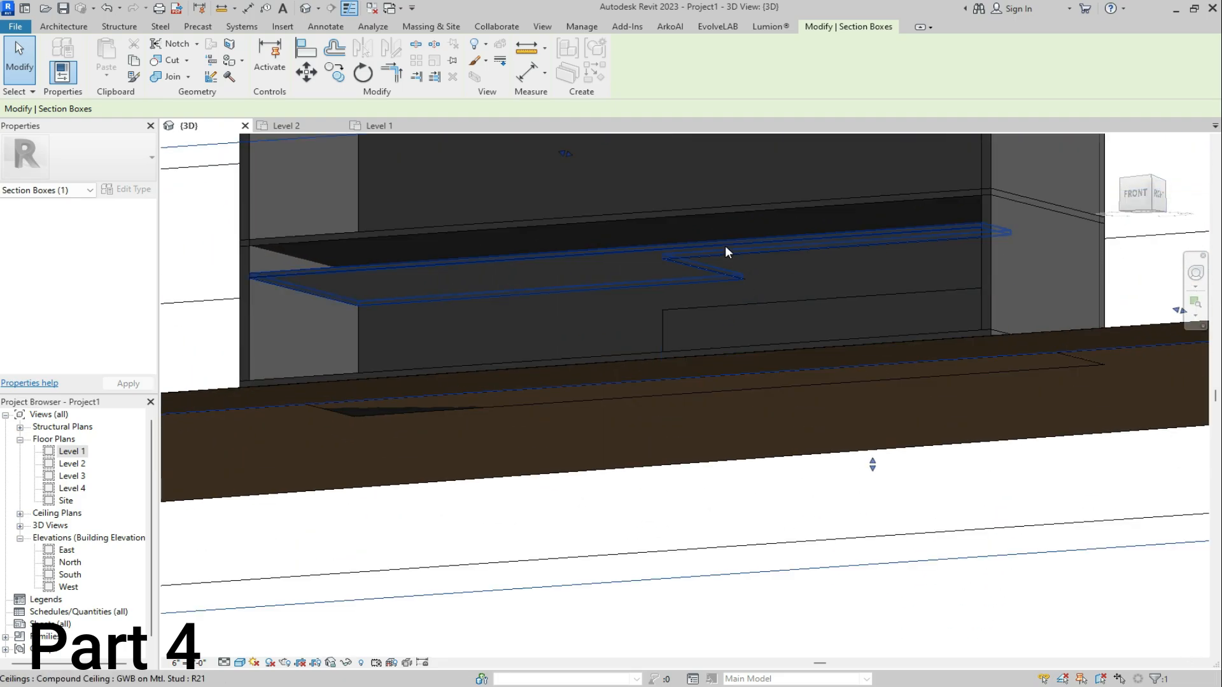
click(240, 663)
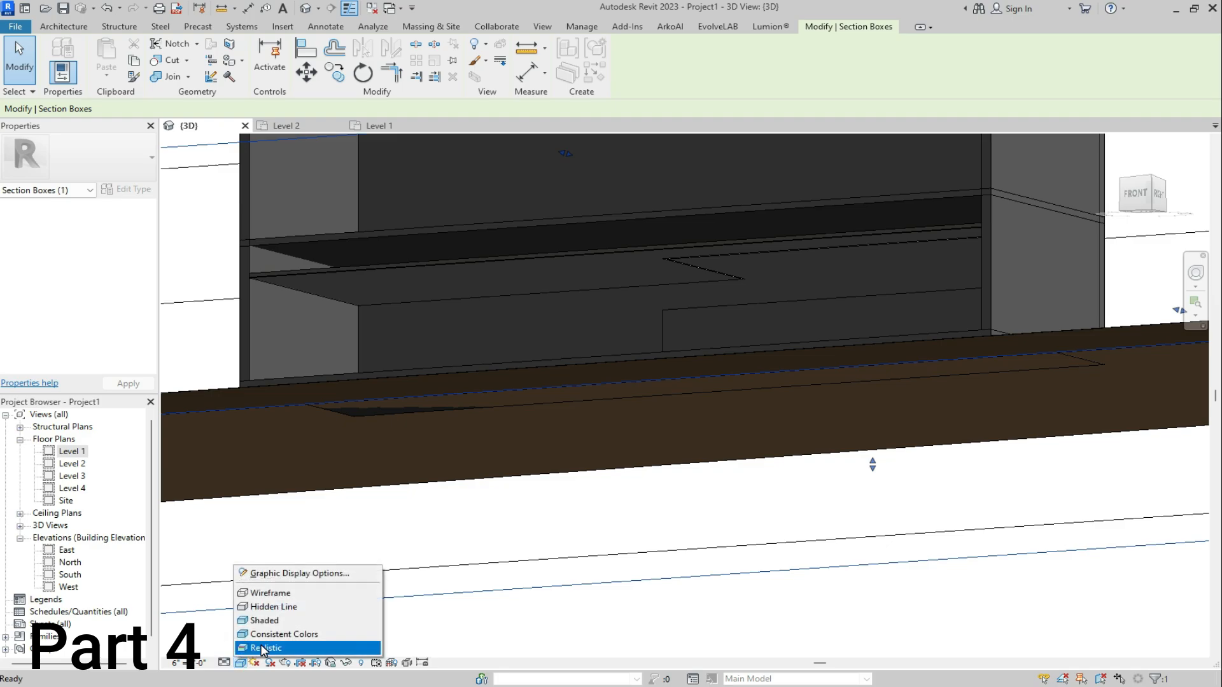
click(264, 647)
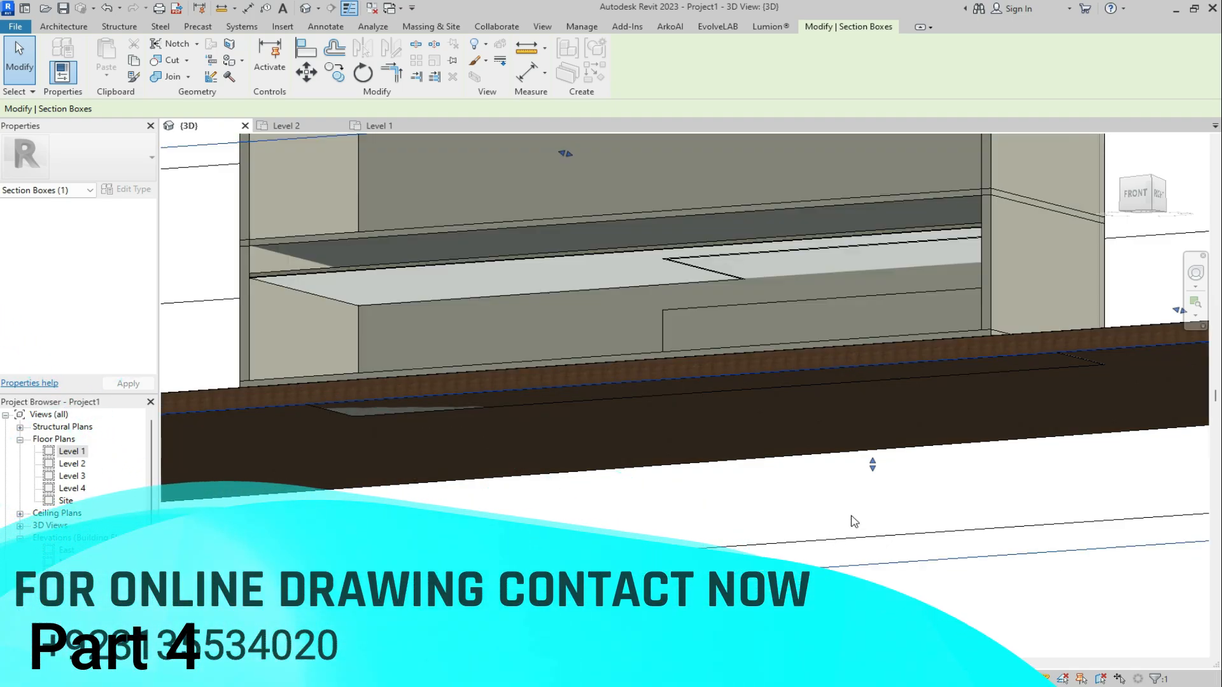
drag(873, 465, 890, 432)
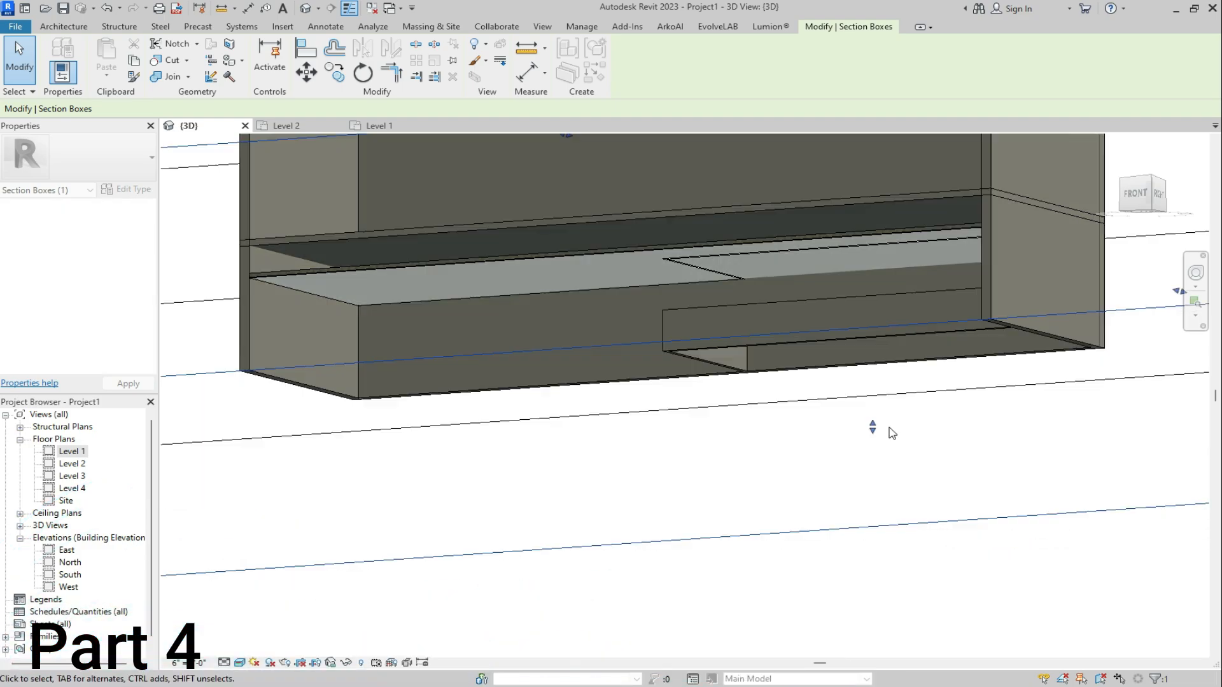
Examine the two Level 1 ceilings from below, selecting each and checking where they meet at the corner room
scroll(750, 350, down, 3)
scroll(749, 350, up, 6)
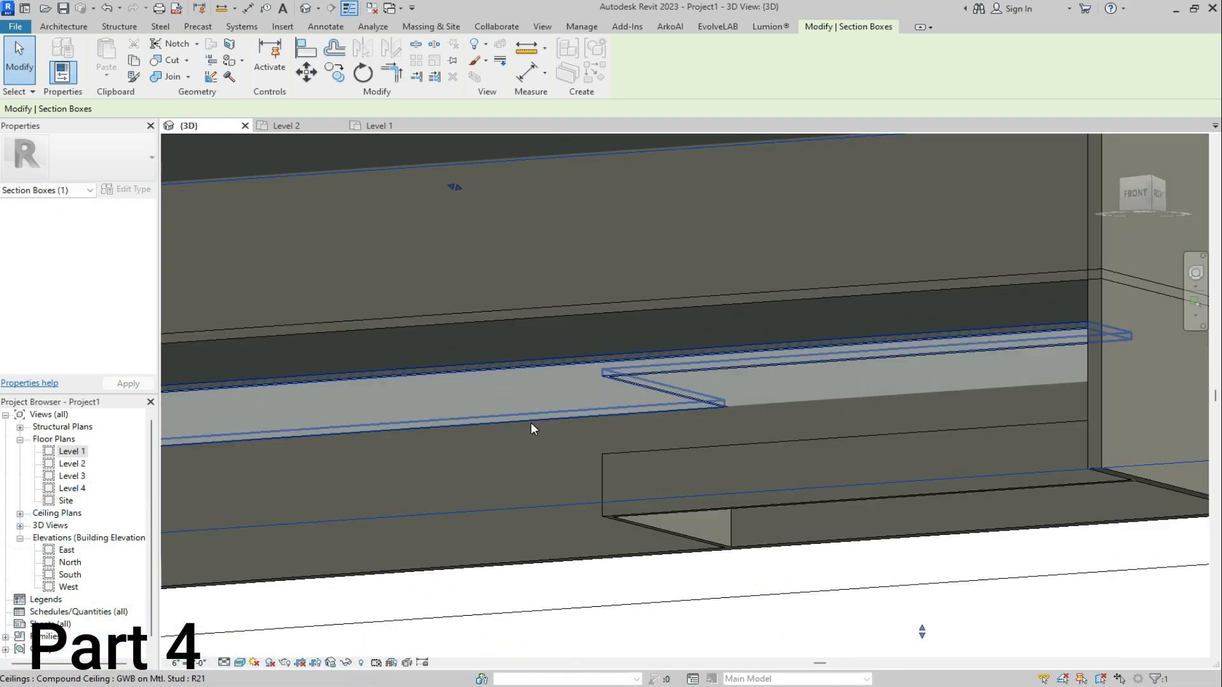
scroll(587, 340, up, 1)
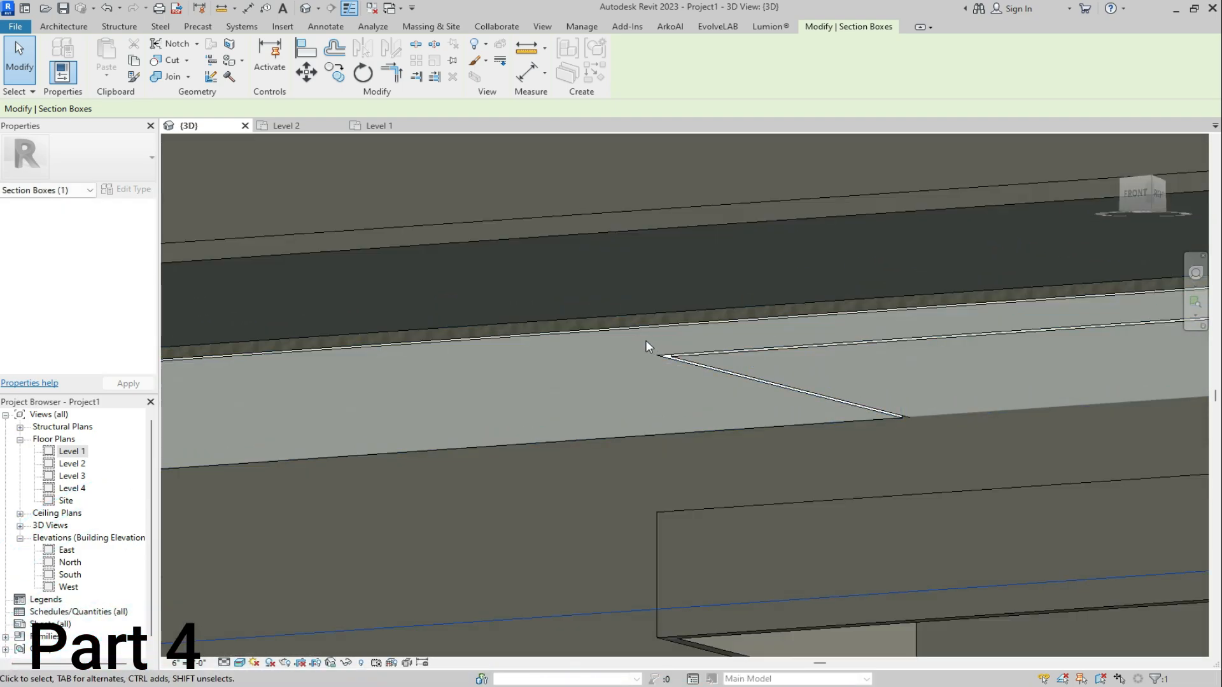
click(629, 327)
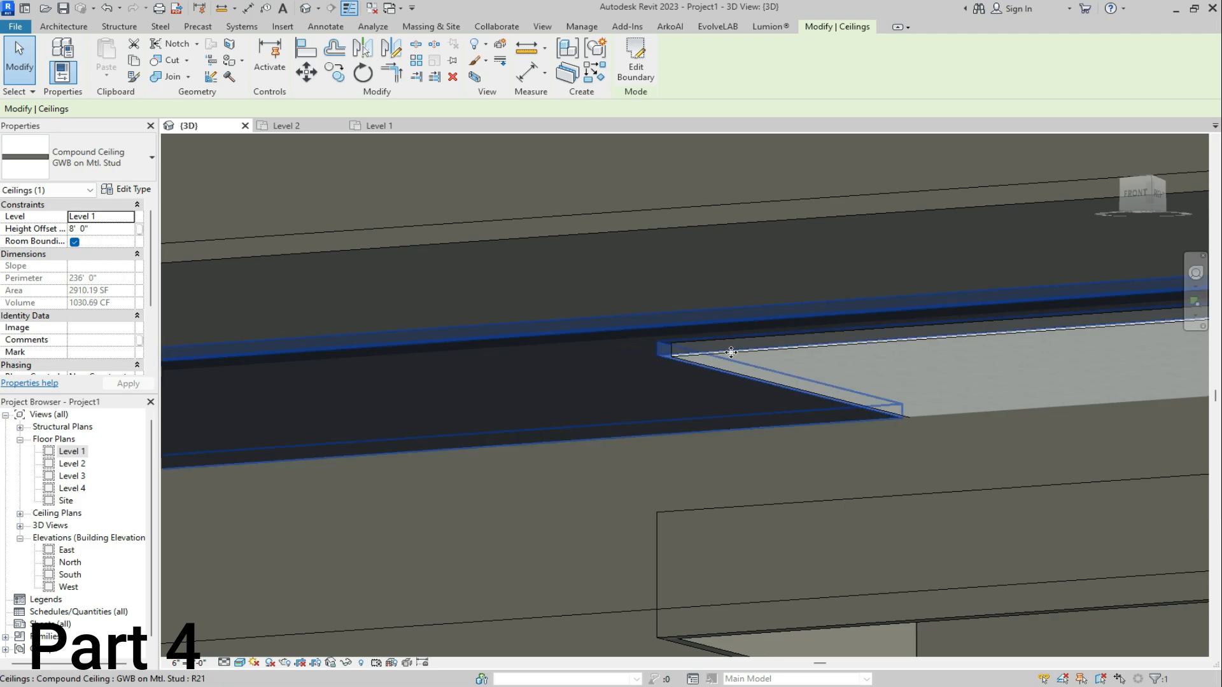
scroll(691, 395, down, 5)
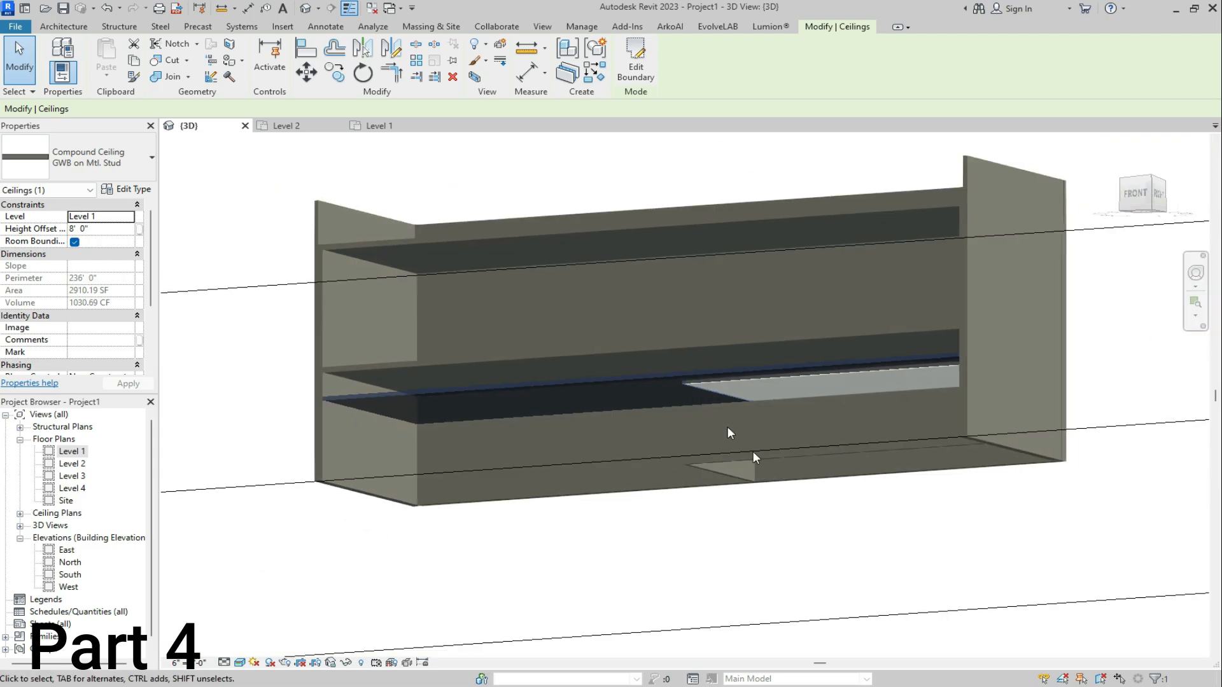
click(812, 524)
click(871, 373)
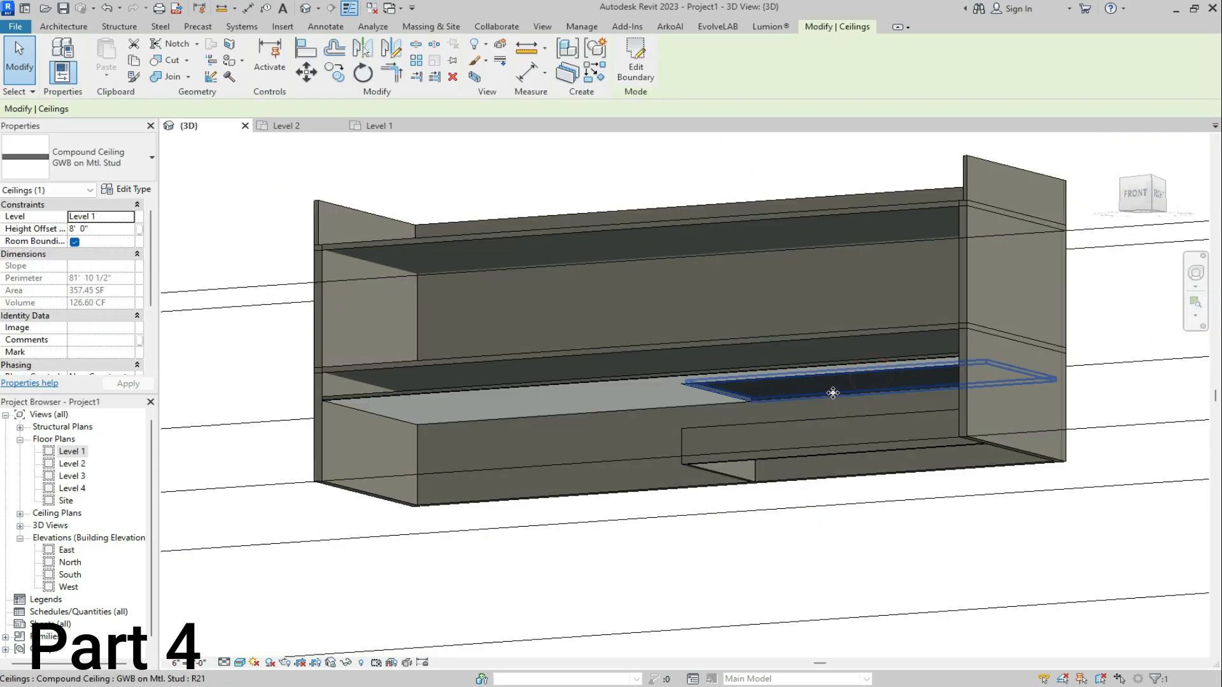
scroll(853, 382, up, 3)
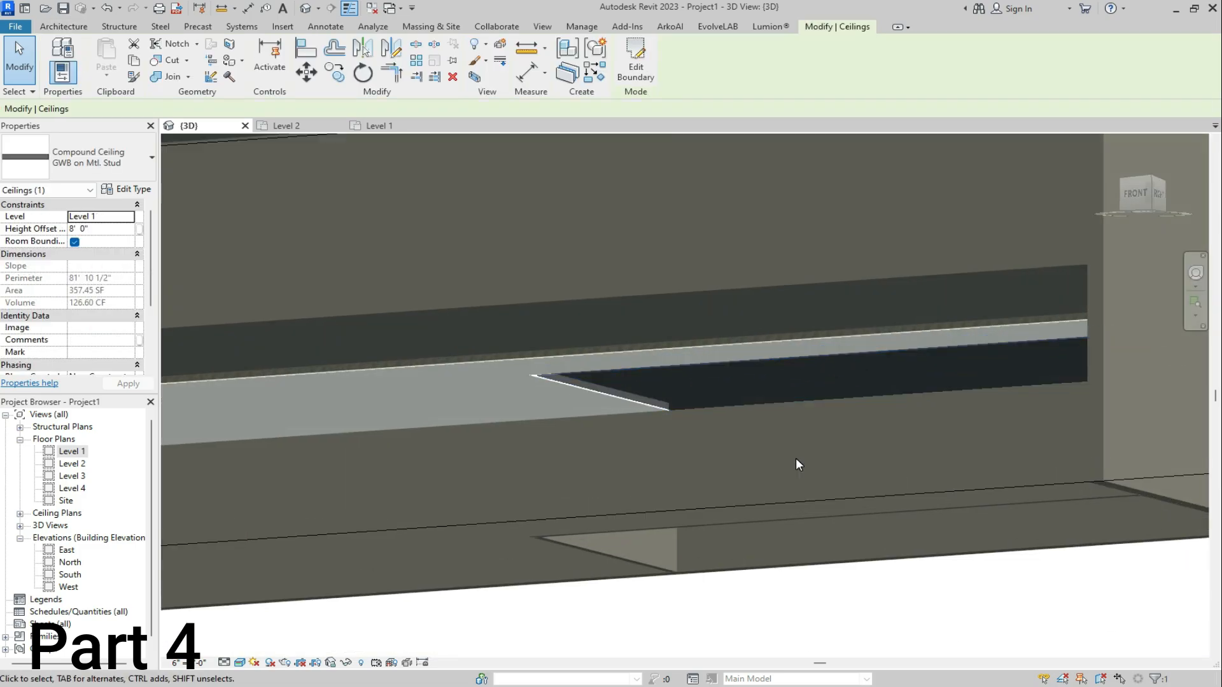
Change the larger Level 1 ceiling to the Compound Ceiling type 2' x 2' ACT System and inspect its tile grid from below
click(76, 157)
click(58, 272)
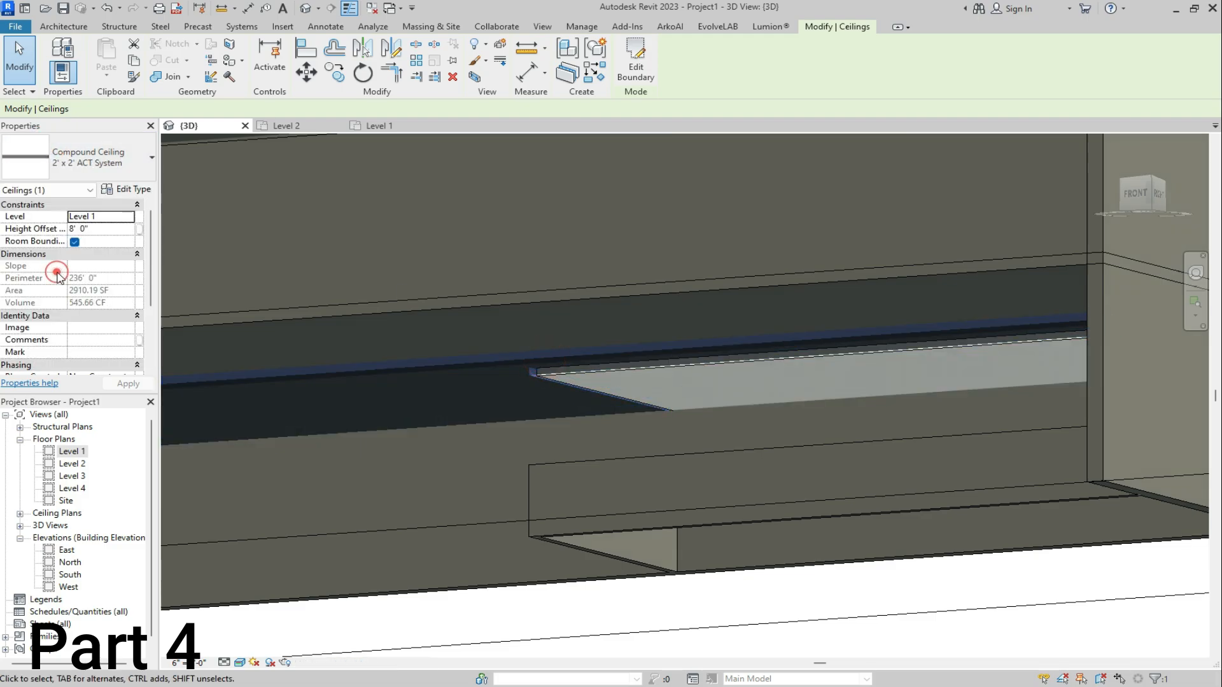
scroll(547, 318, down, 4)
click(544, 507)
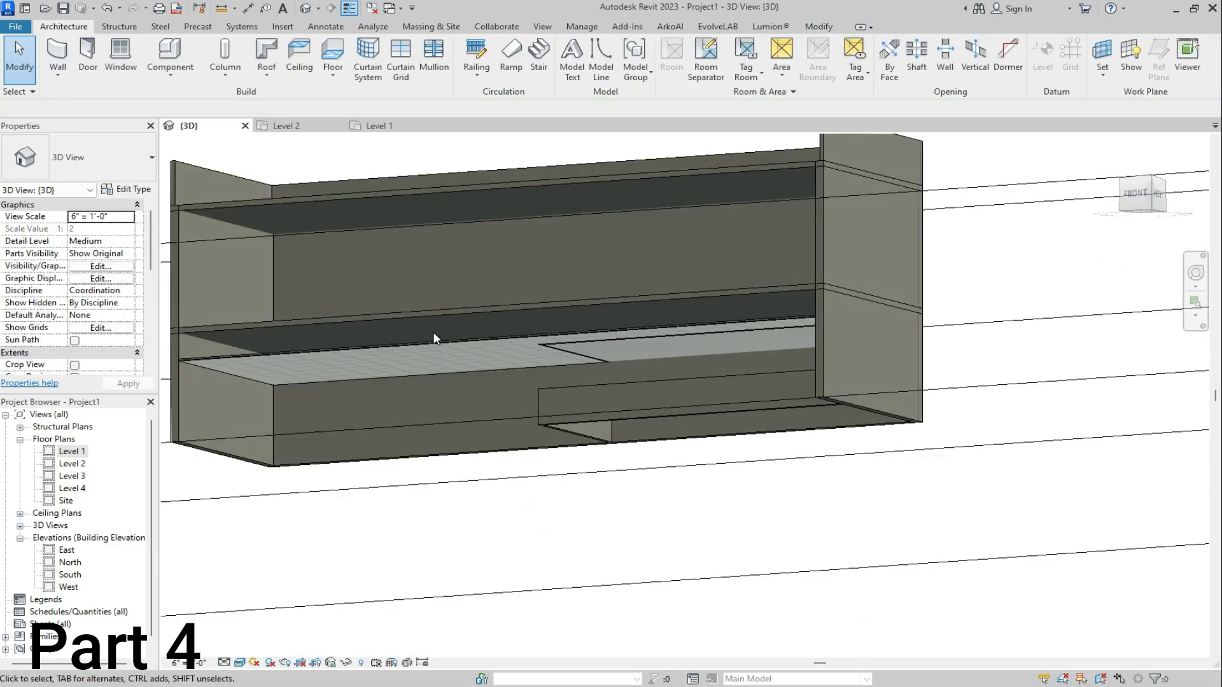
scroll(433, 331, up, 5)
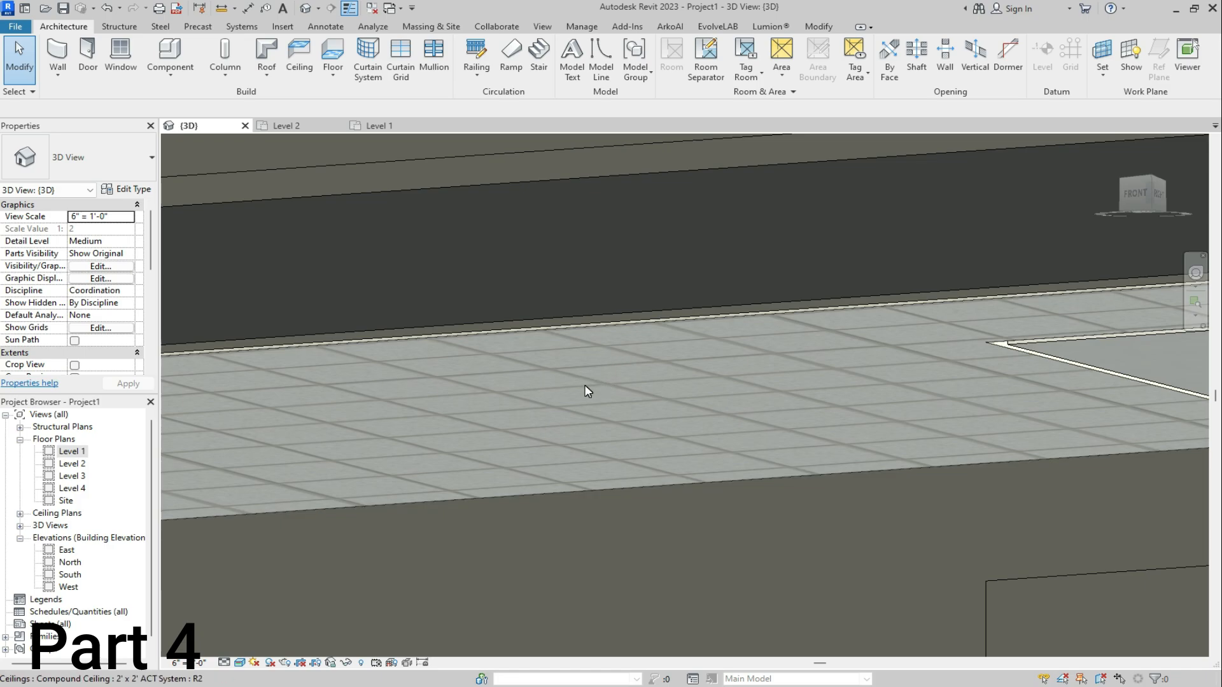
scroll(584, 385, down, 6)
scroll(583, 385, down, 2)
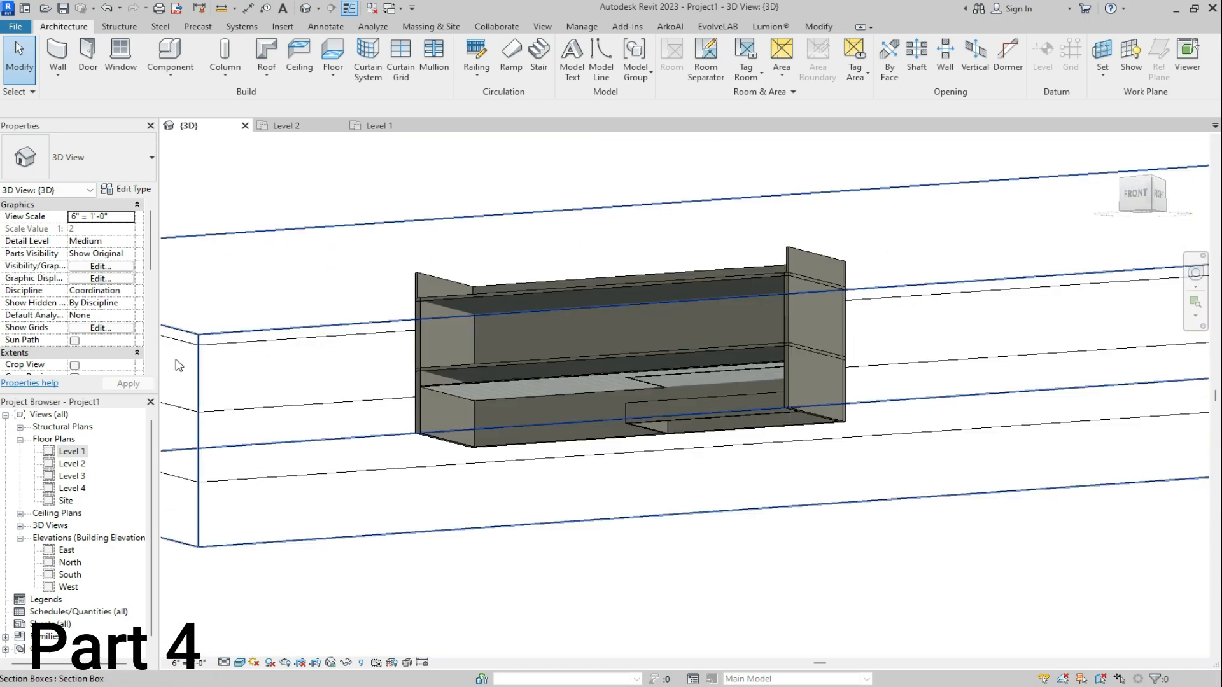
scroll(83, 278, down, 4)
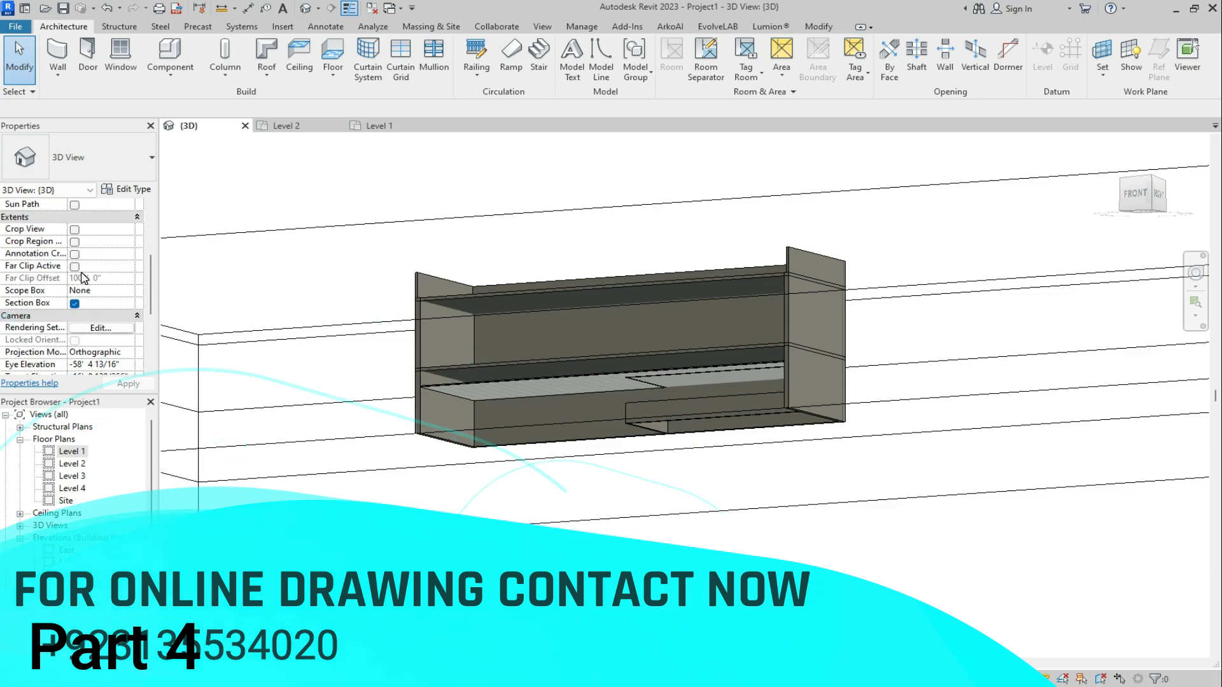
scroll(104, 290, up, 3)
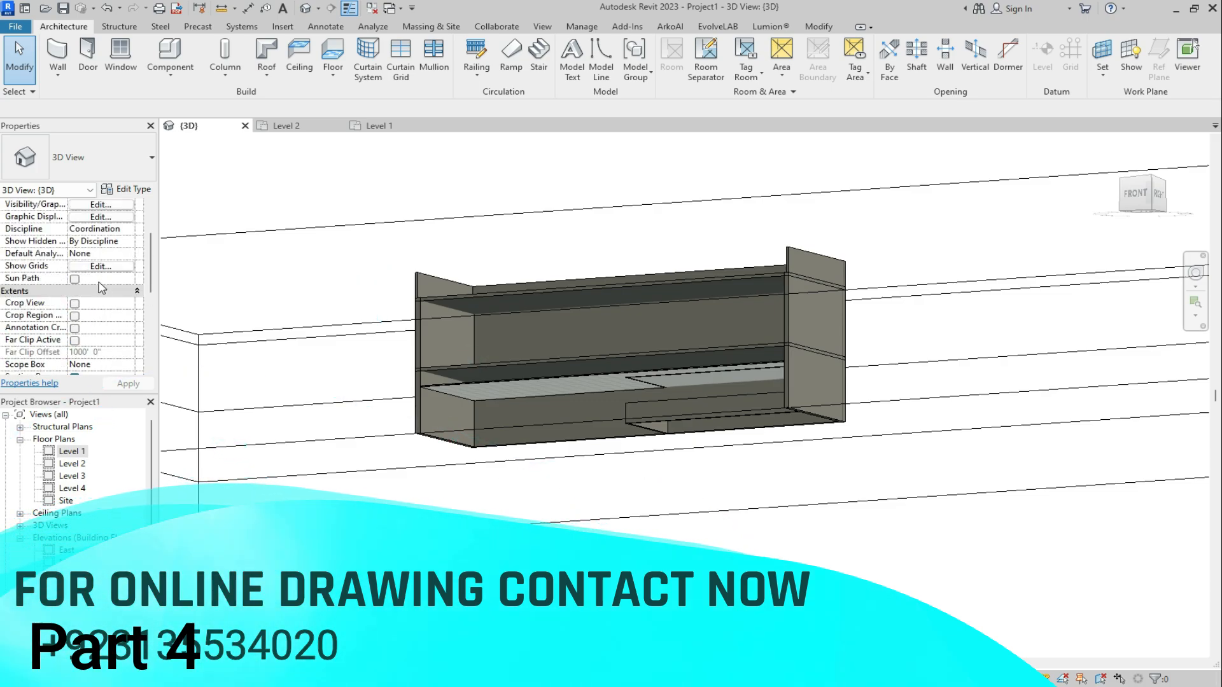
scroll(102, 286, up, 2)
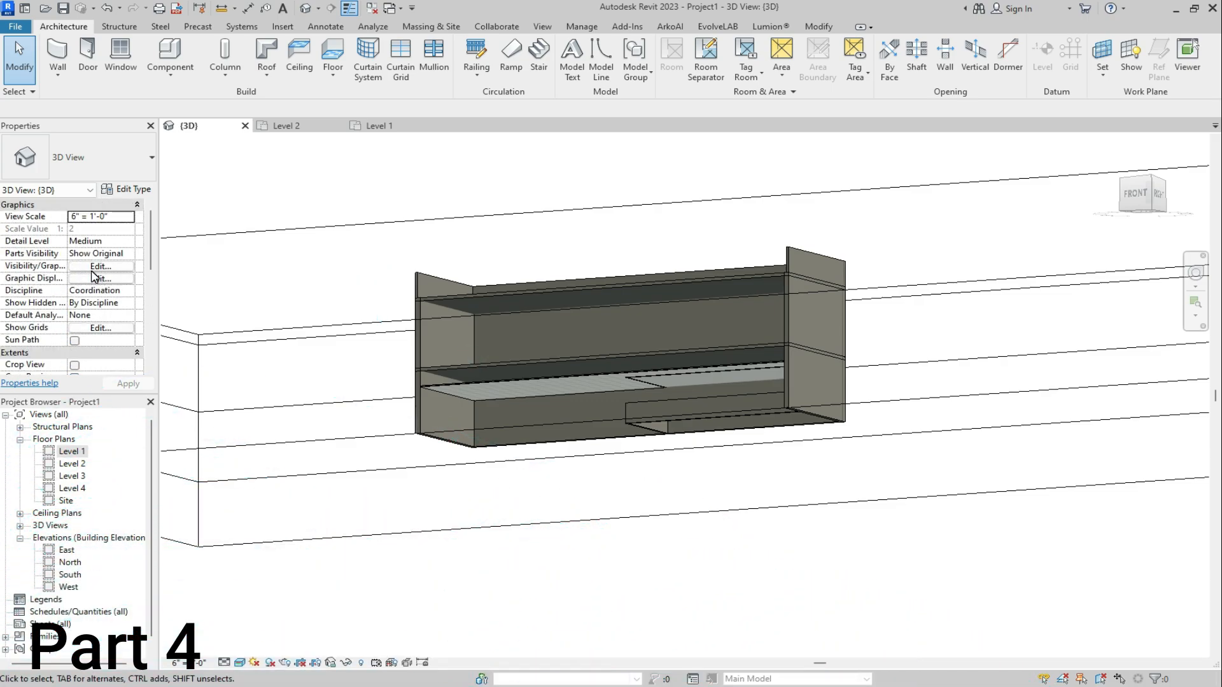
scroll(93, 277, down, 6)
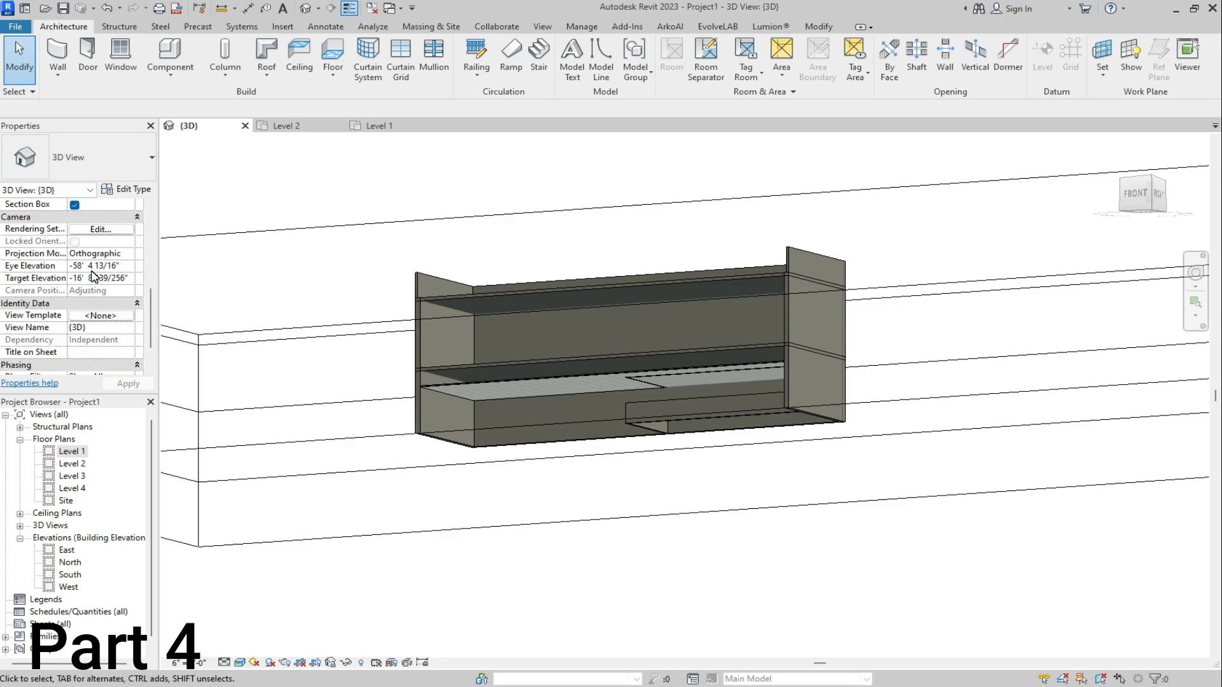
scroll(105, 325, up, 1)
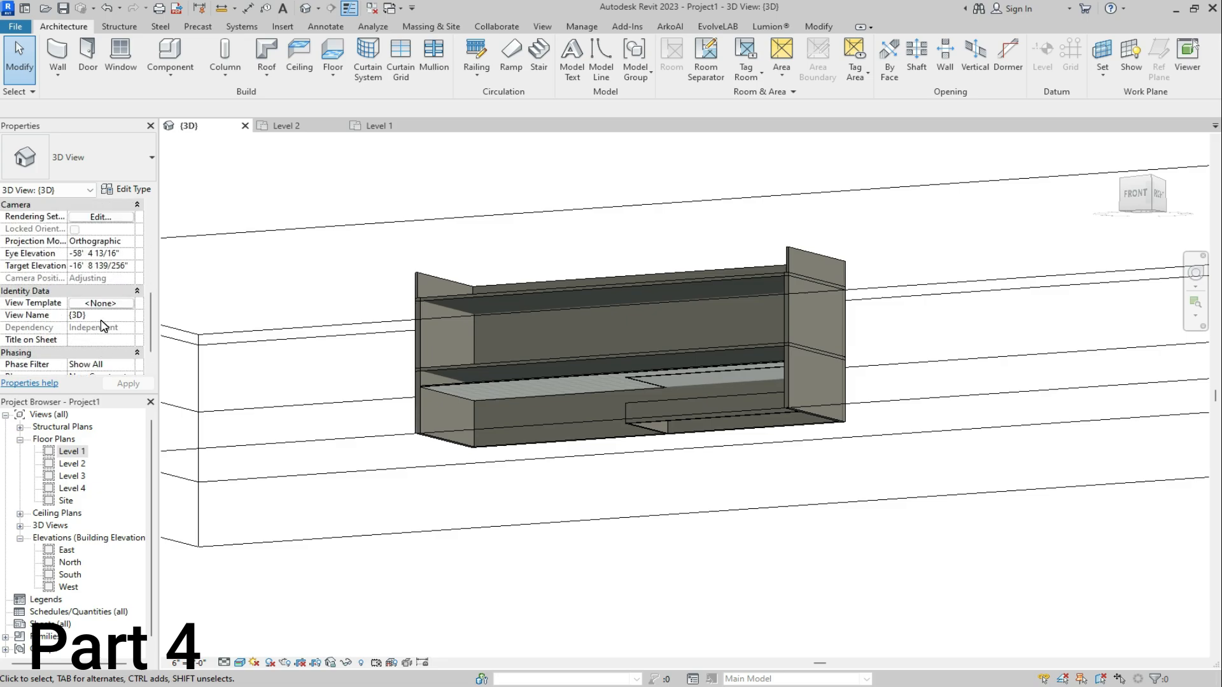
scroll(294, 433, down, 2)
click(337, 489)
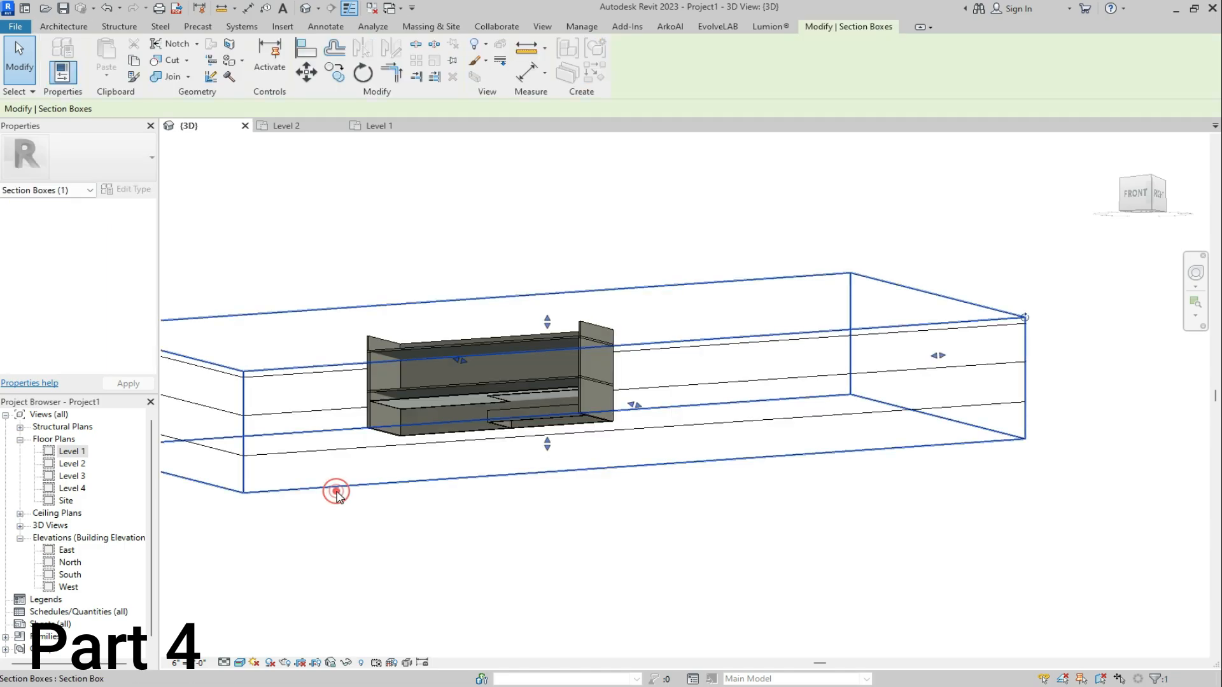
click(407, 548)
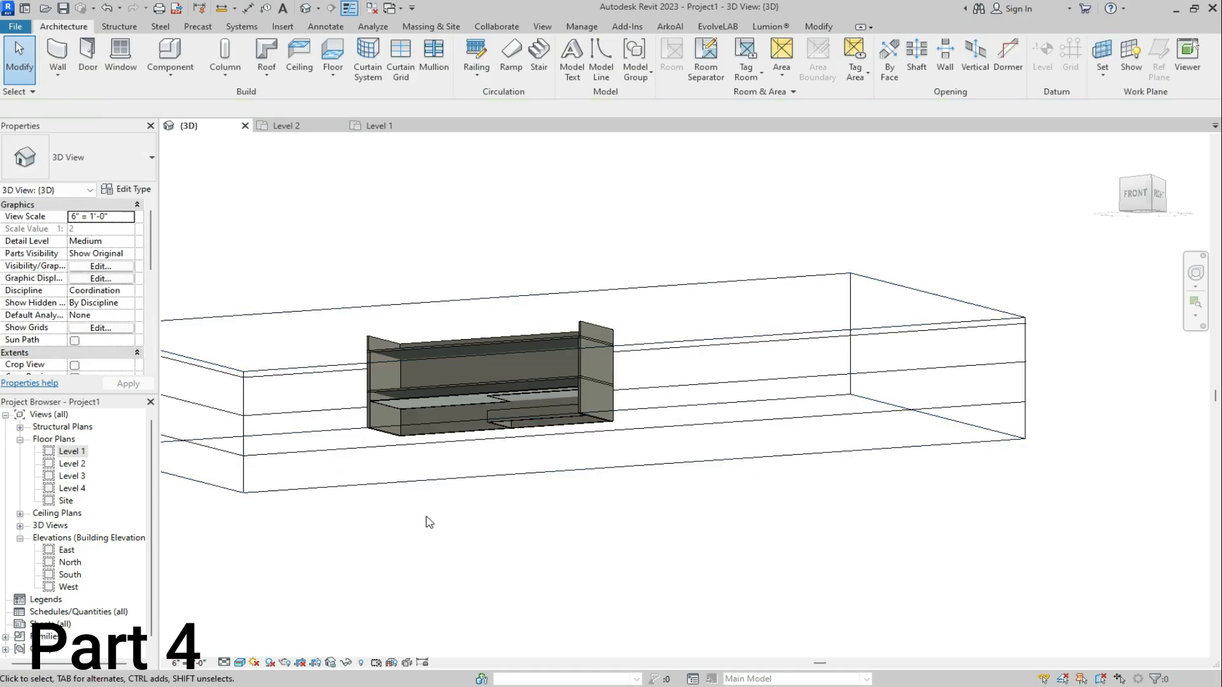
Return the 3D view to its isometric orientation from above and turn off the section box
scroll(430, 521, down, 2)
click(1112, 145)
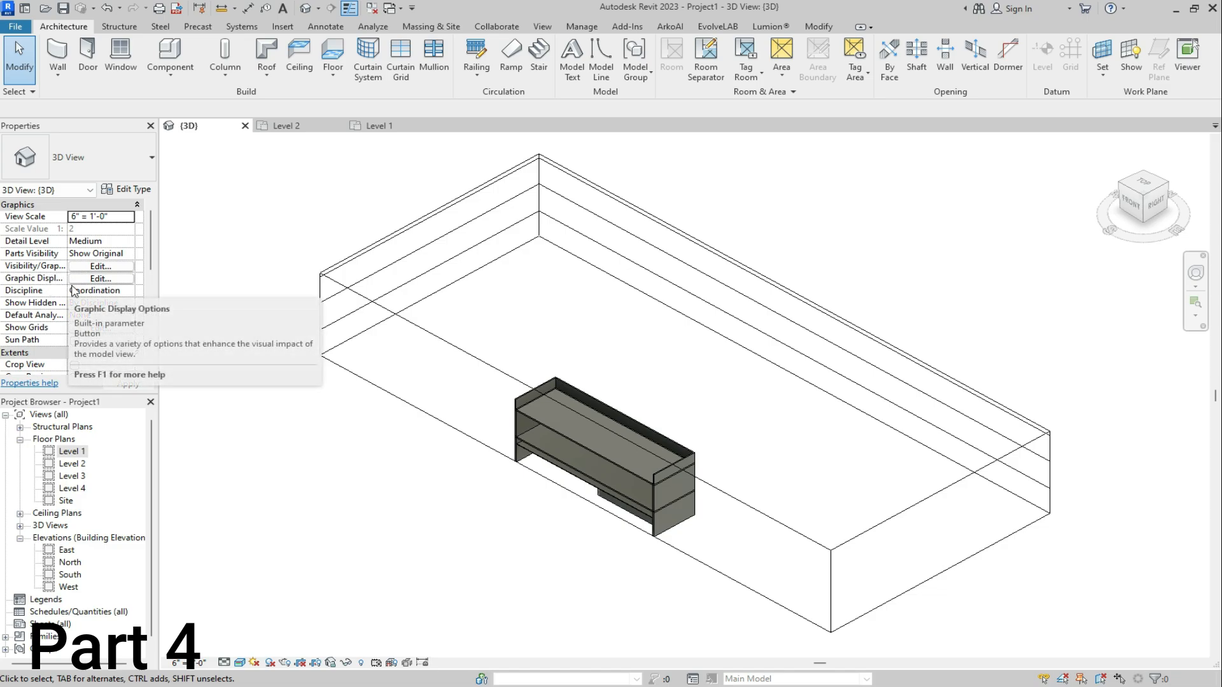
scroll(110, 324, down, 1)
scroll(109, 324, down, 3)
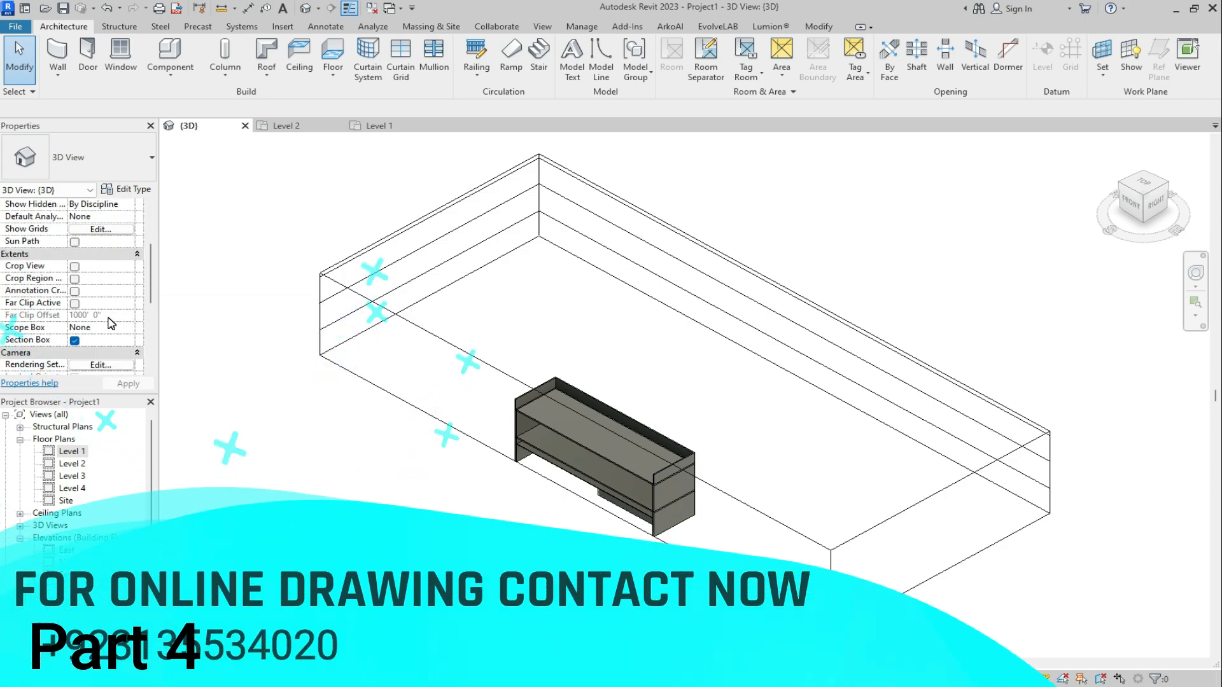
click(74, 341)
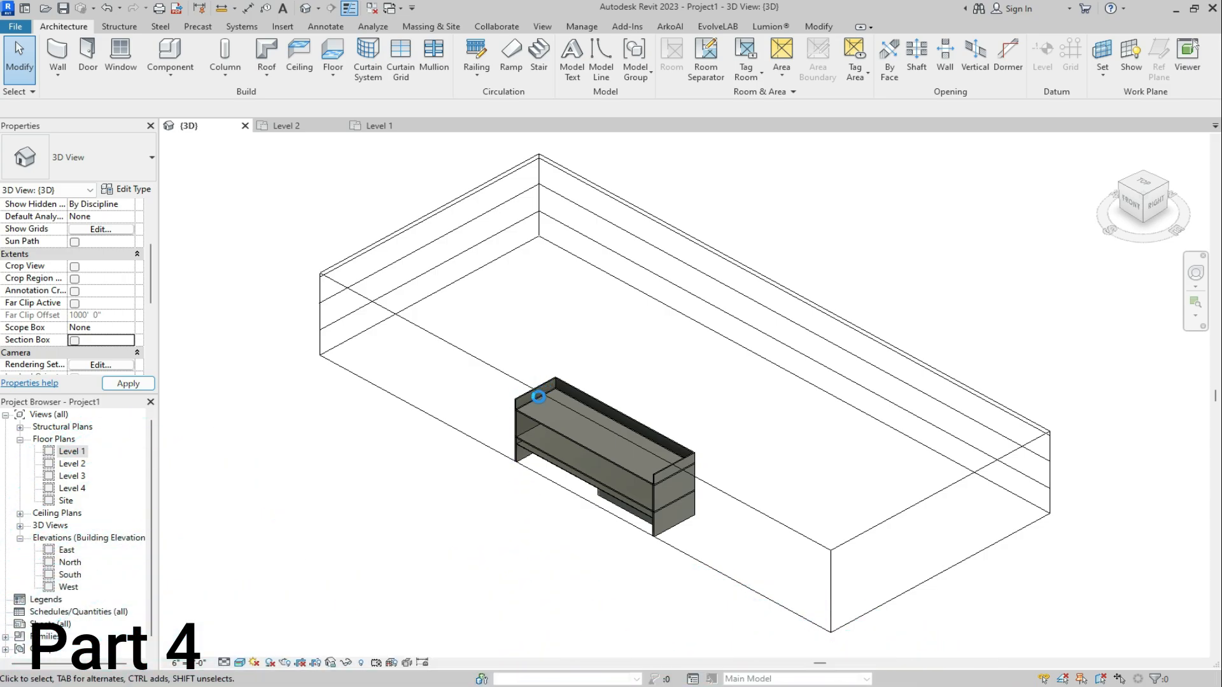
Select the topography around the house, open its material setting and search the project materials for "grass"
scroll(465, 460, up, 5)
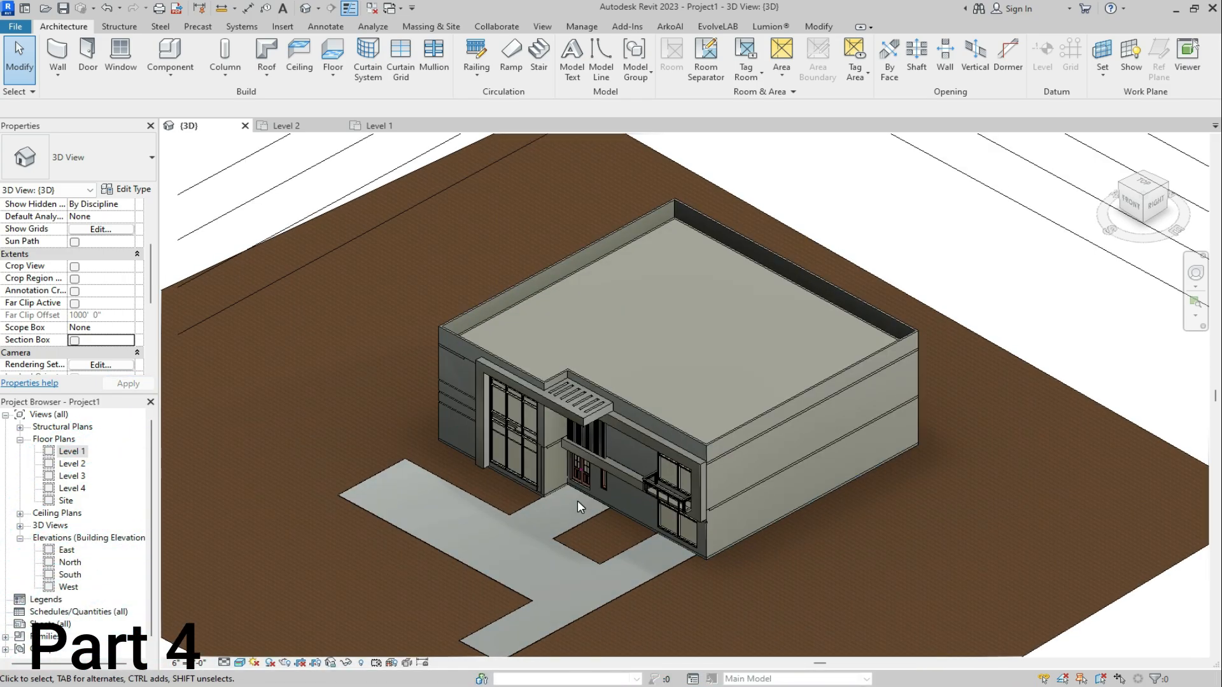
scroll(489, 365, up, 5)
scroll(456, 309, down, 2)
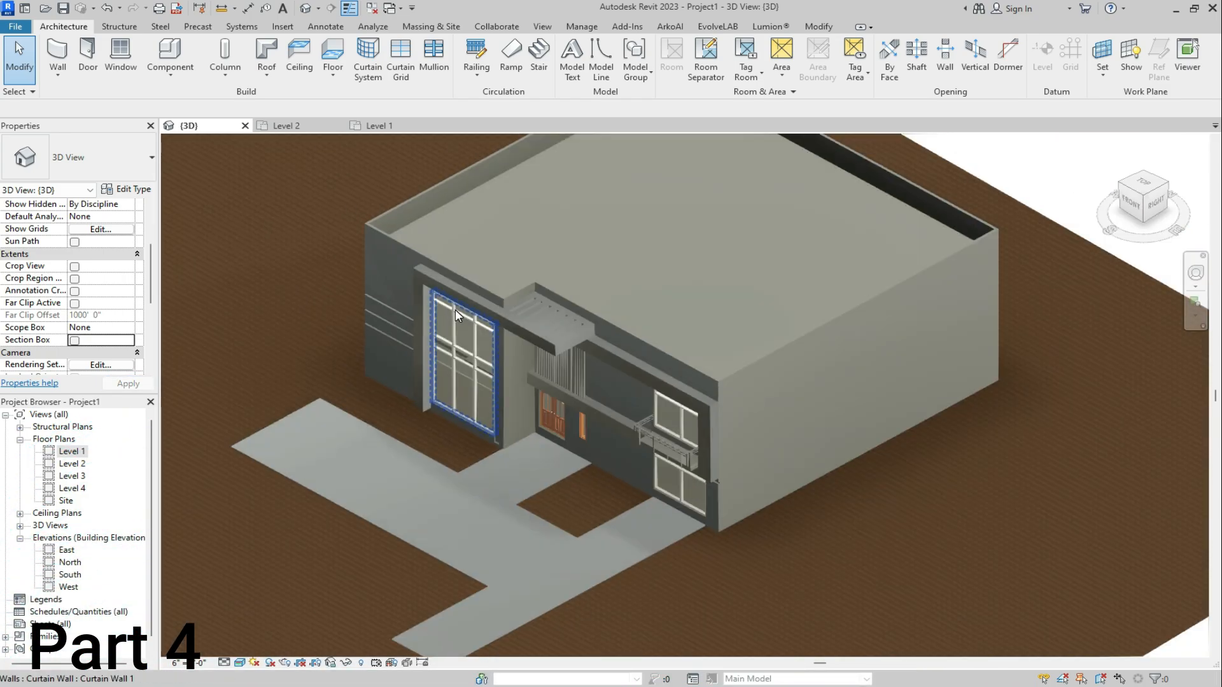
scroll(456, 312, down, 3)
scroll(399, 304, up, 2)
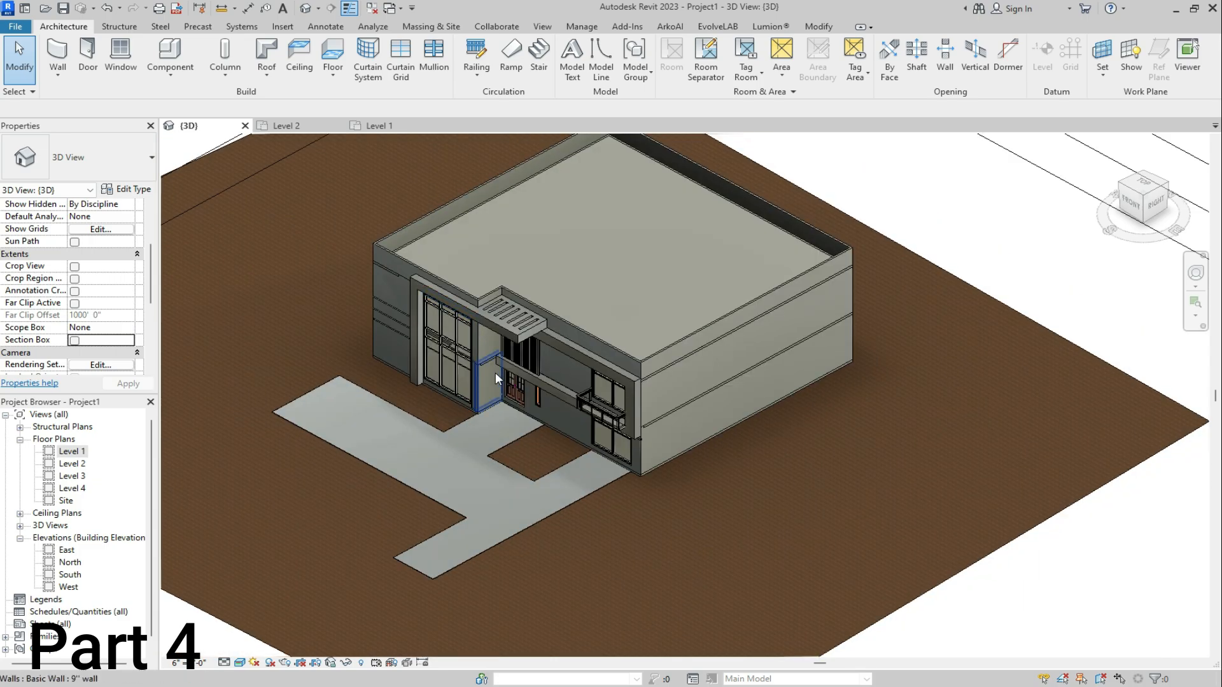
click(872, 630)
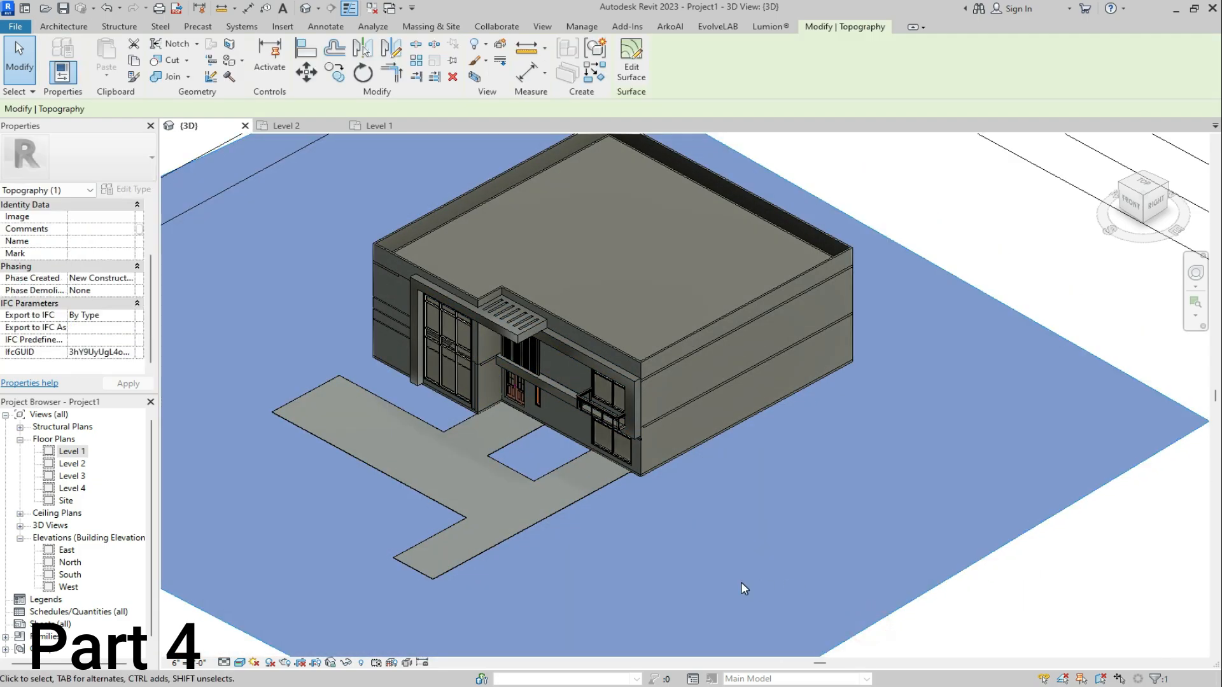
scroll(757, 573, down, 2)
scroll(681, 476, up, 3)
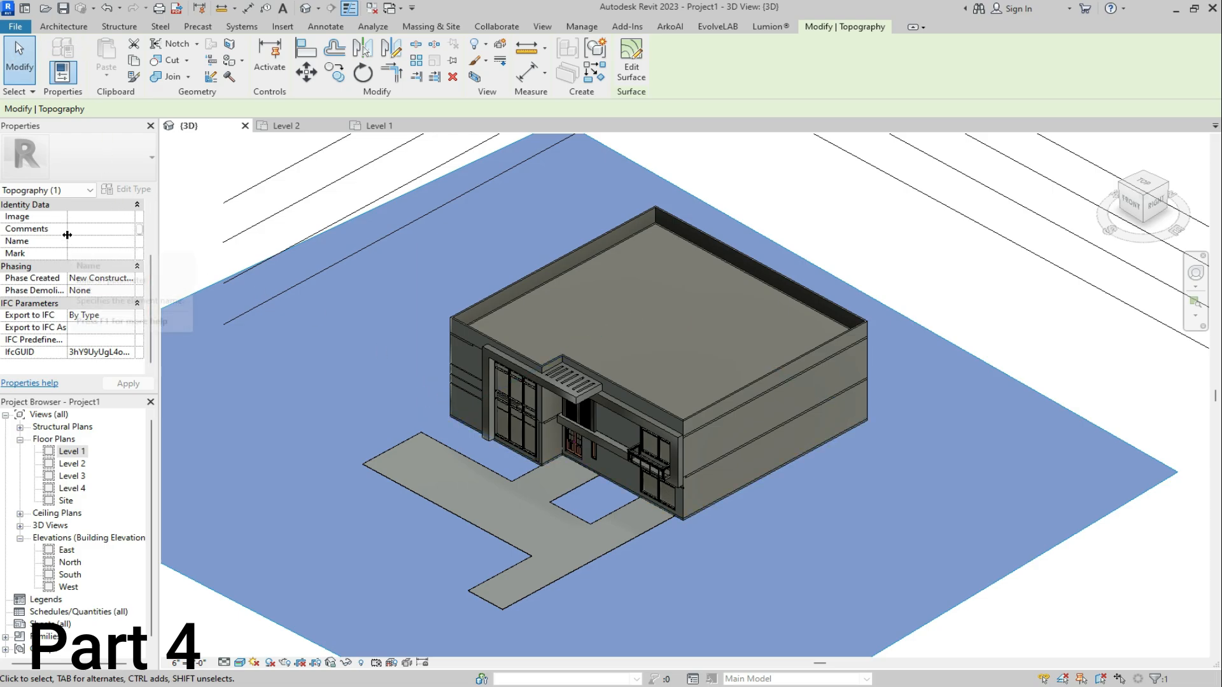
scroll(133, 309, up, 2)
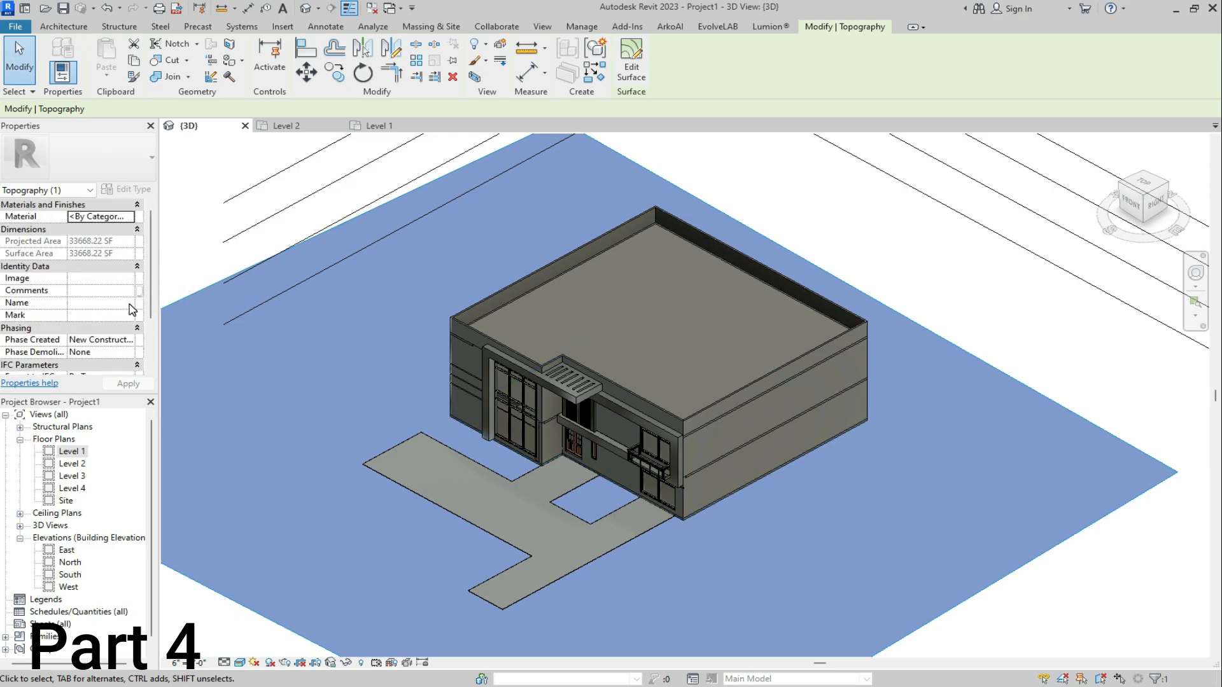
click(133, 218)
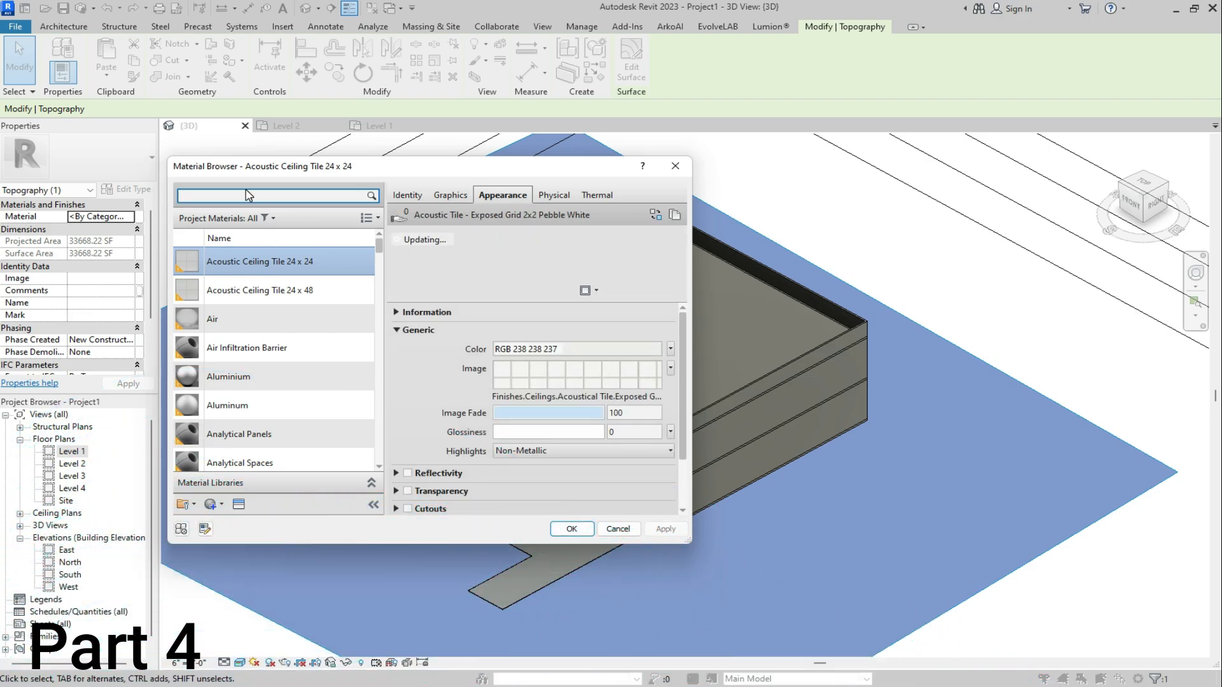
click(248, 195)
text(grass)
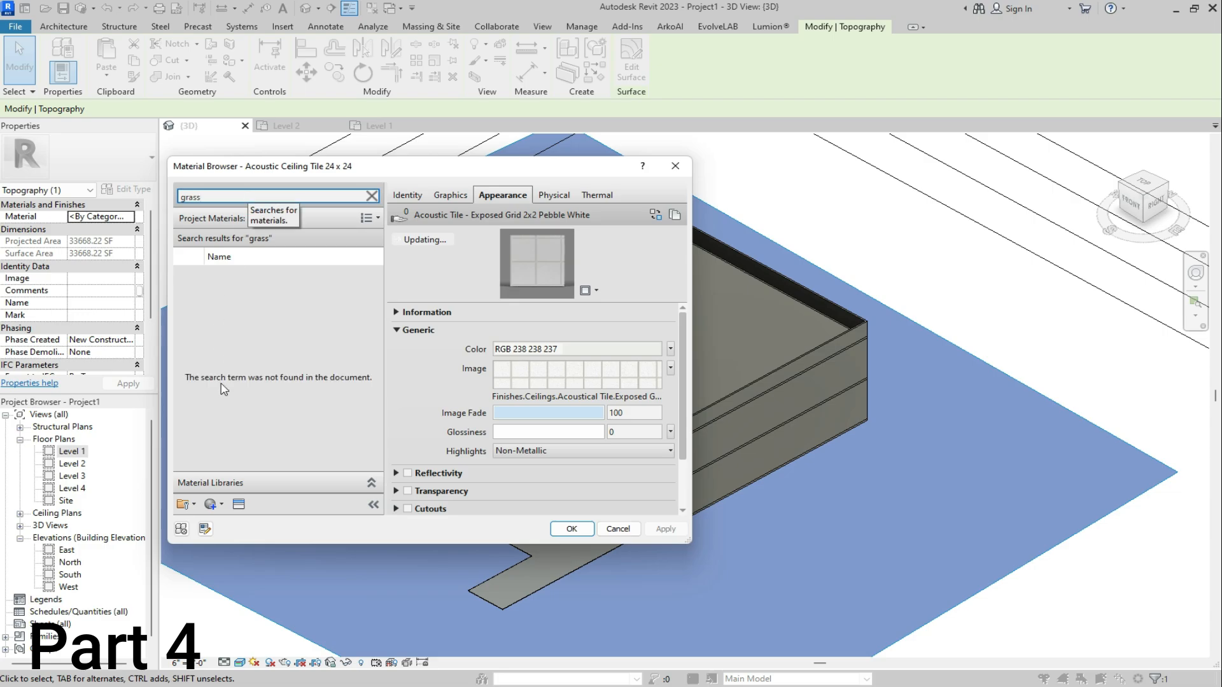
Create a new project material and name it grass
click(210, 504)
click(225, 521)
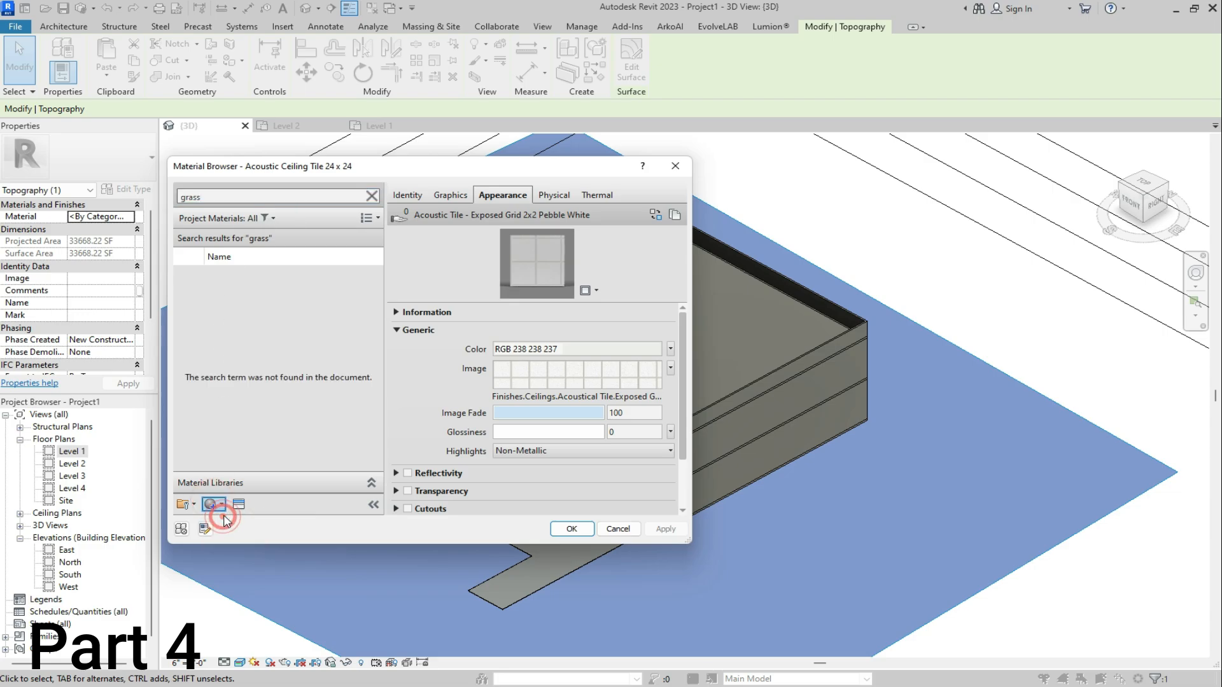
right_click(215, 346)
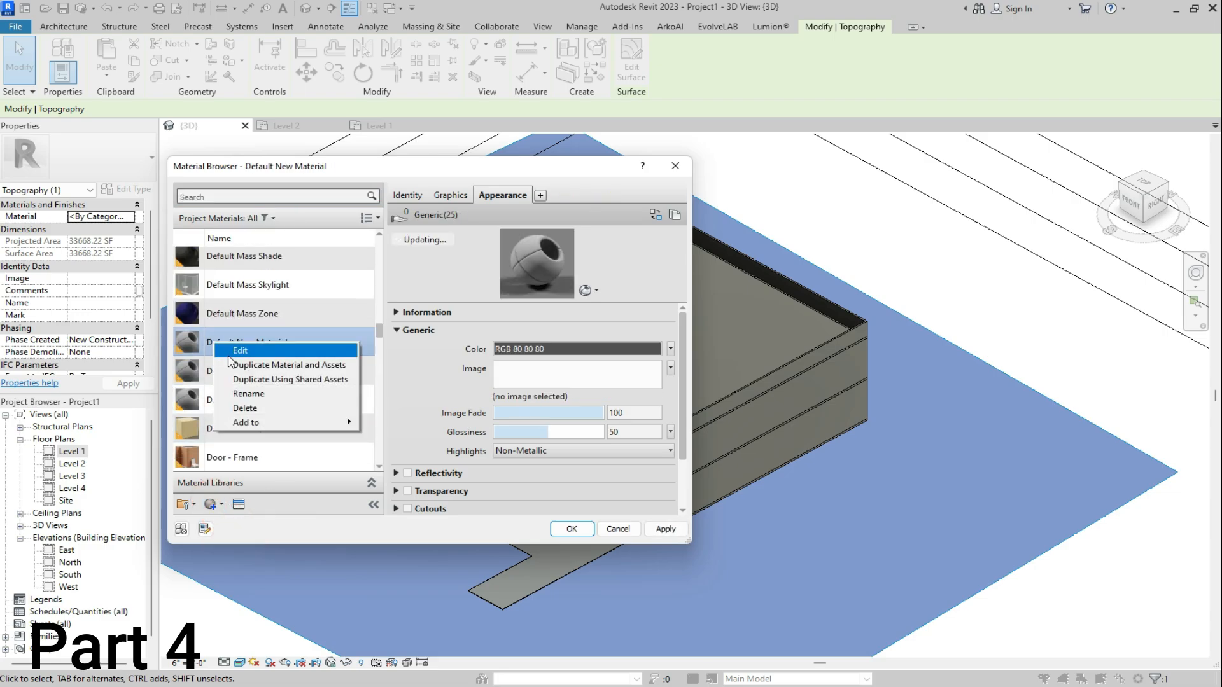
click(241, 394)
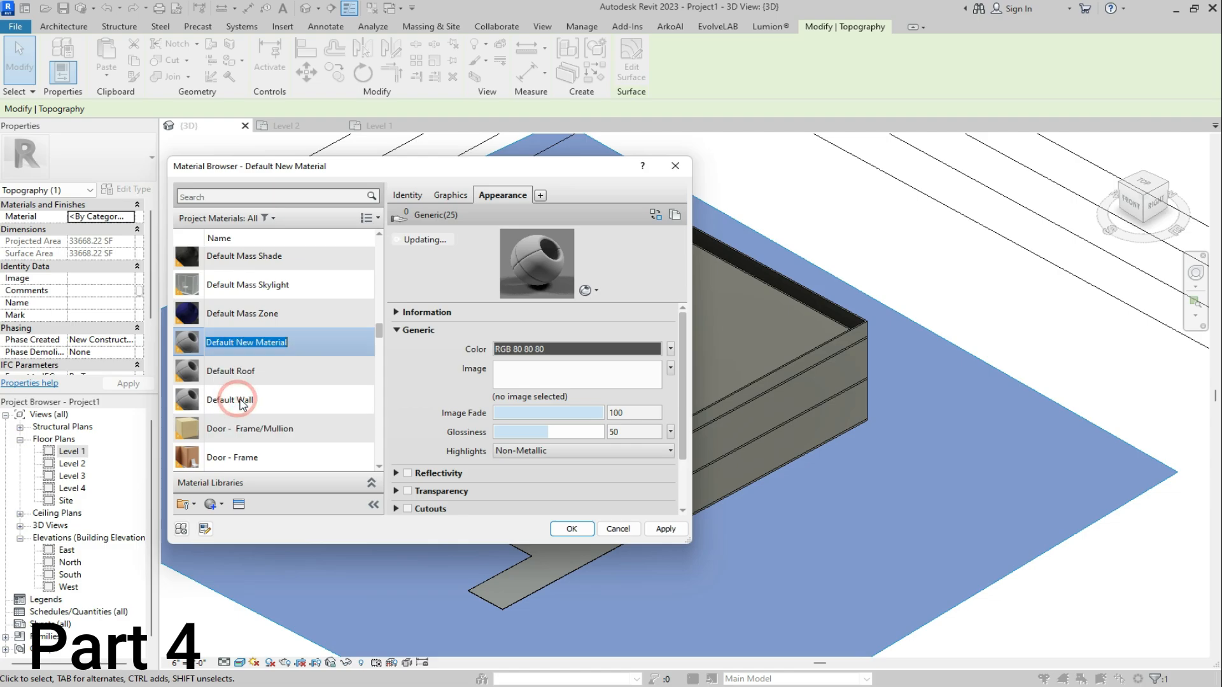
text(grass)
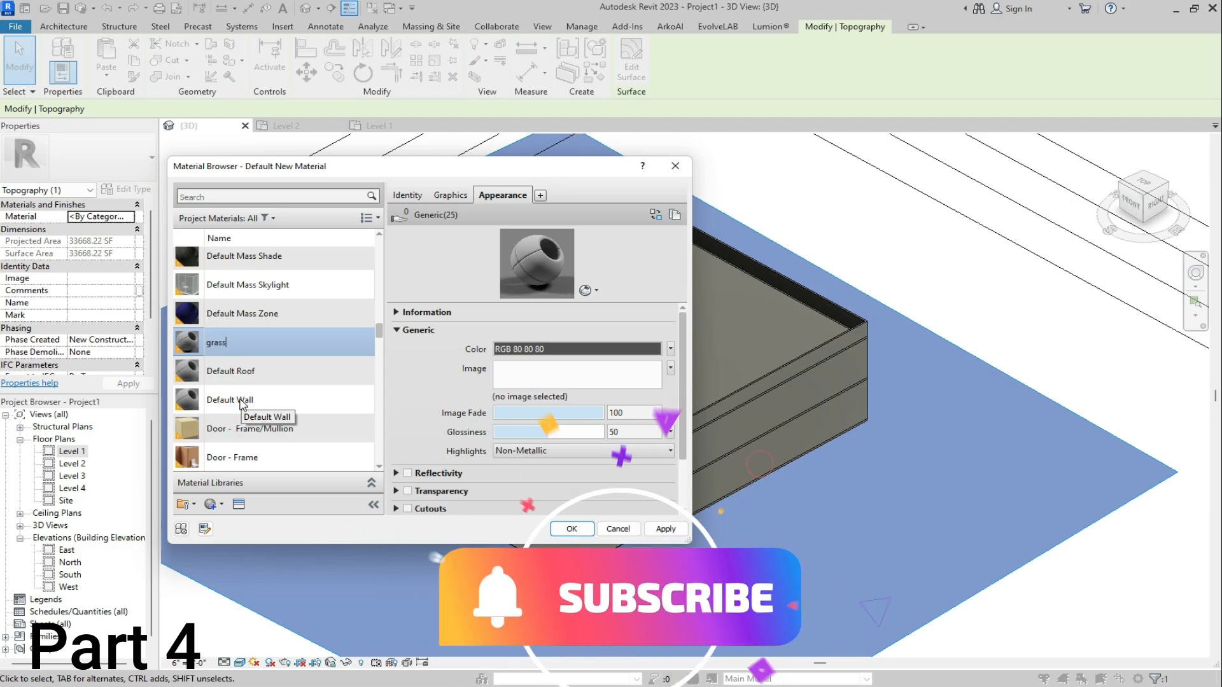
Replace the grass material's appearance with the Grass - Dark Rye asset and assign the material to the topography
click(238, 506)
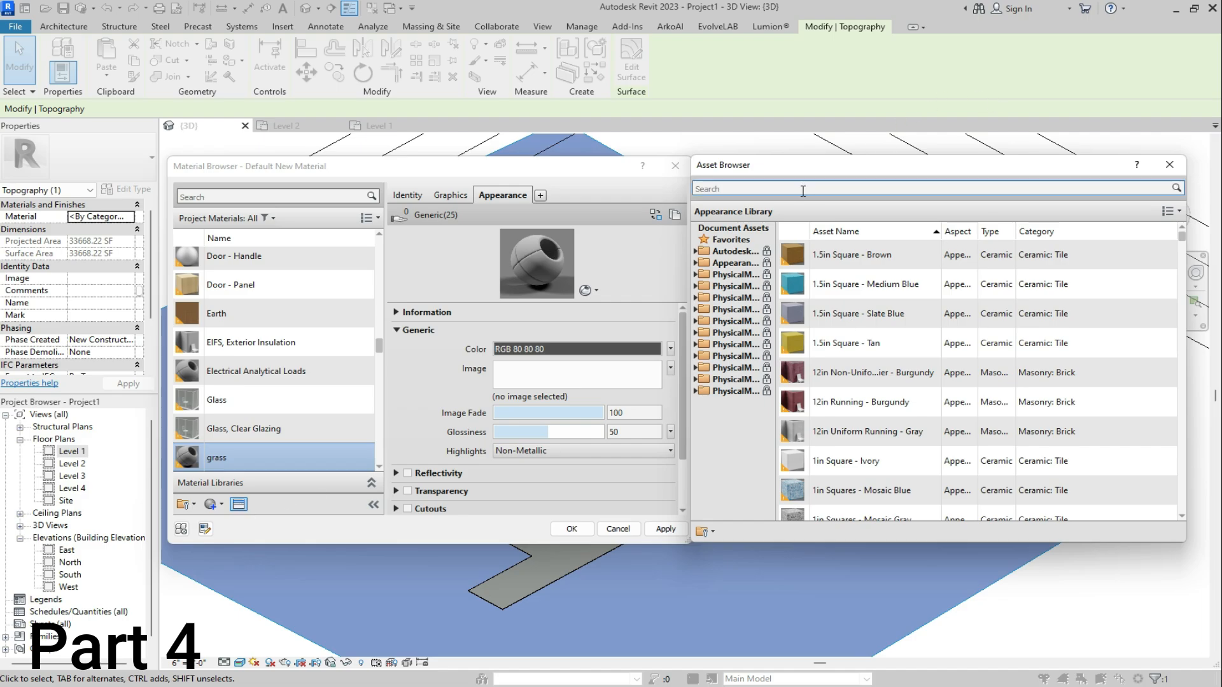
click(782, 189)
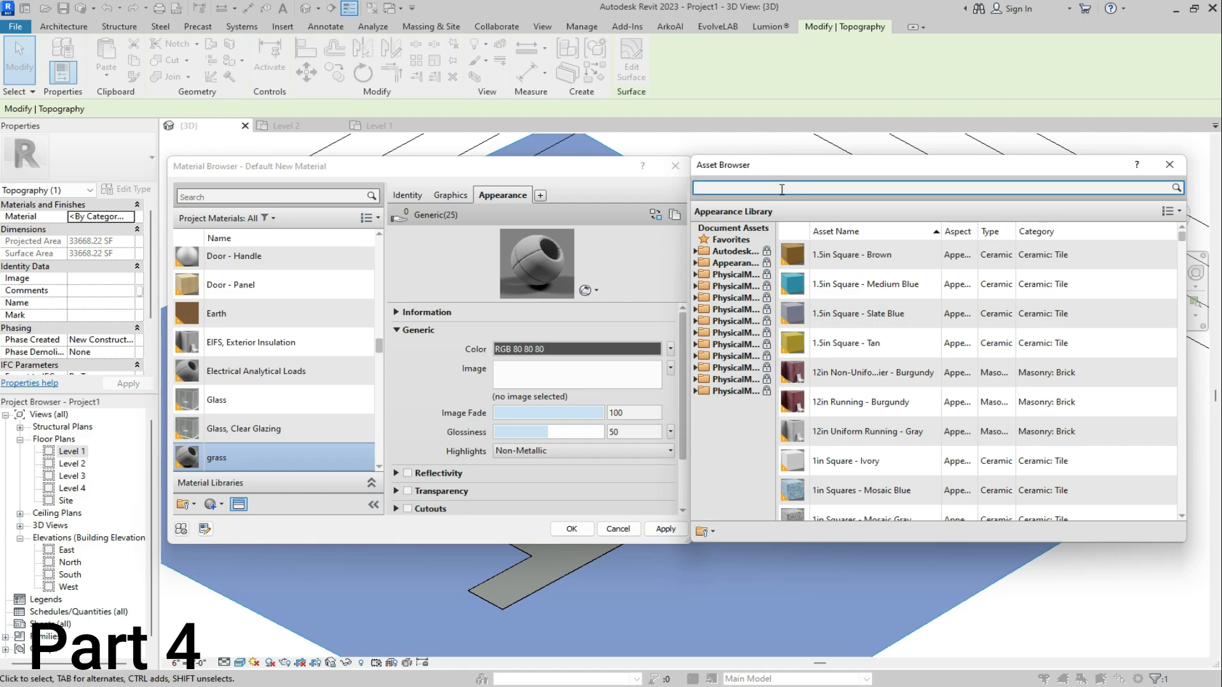
key(Return)
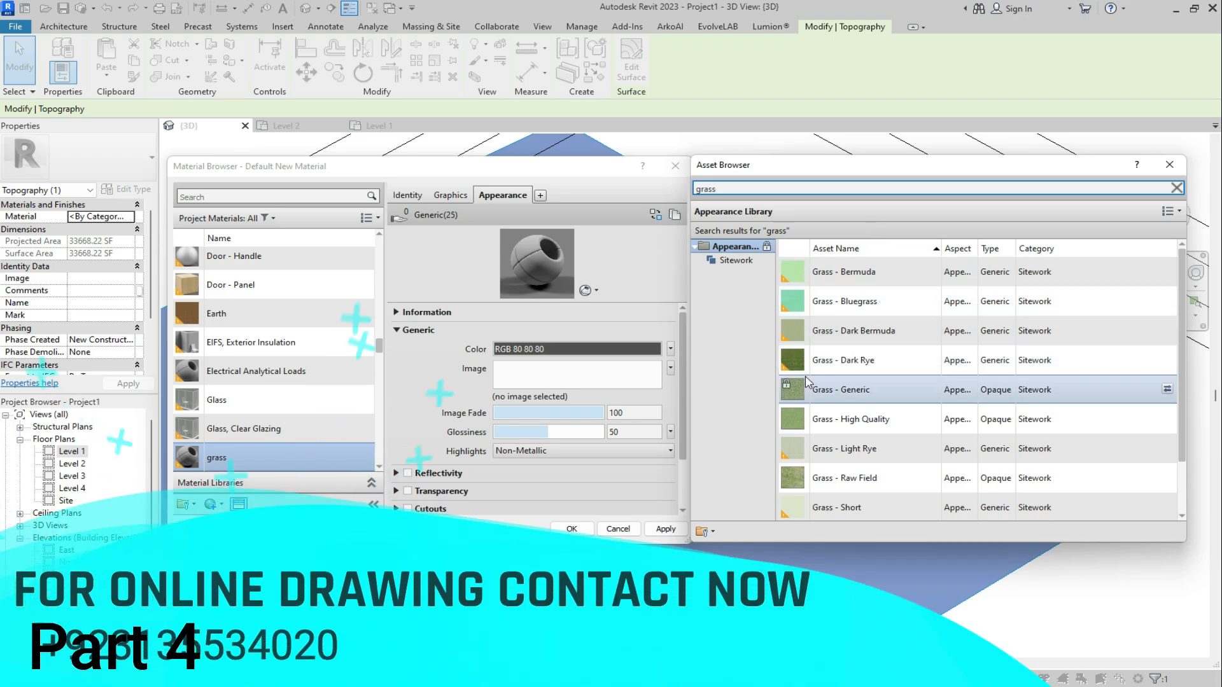
mouse_move(1067, 371)
click(1167, 360)
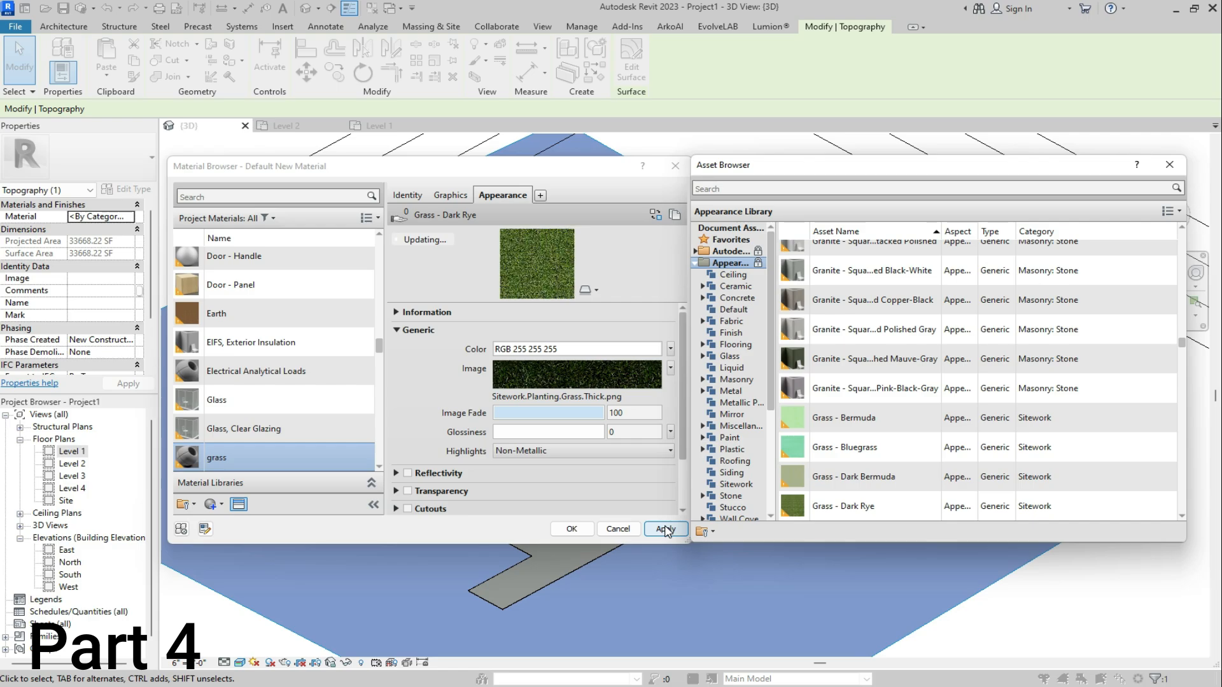
click(573, 528)
scroll(510, 255, down, 2)
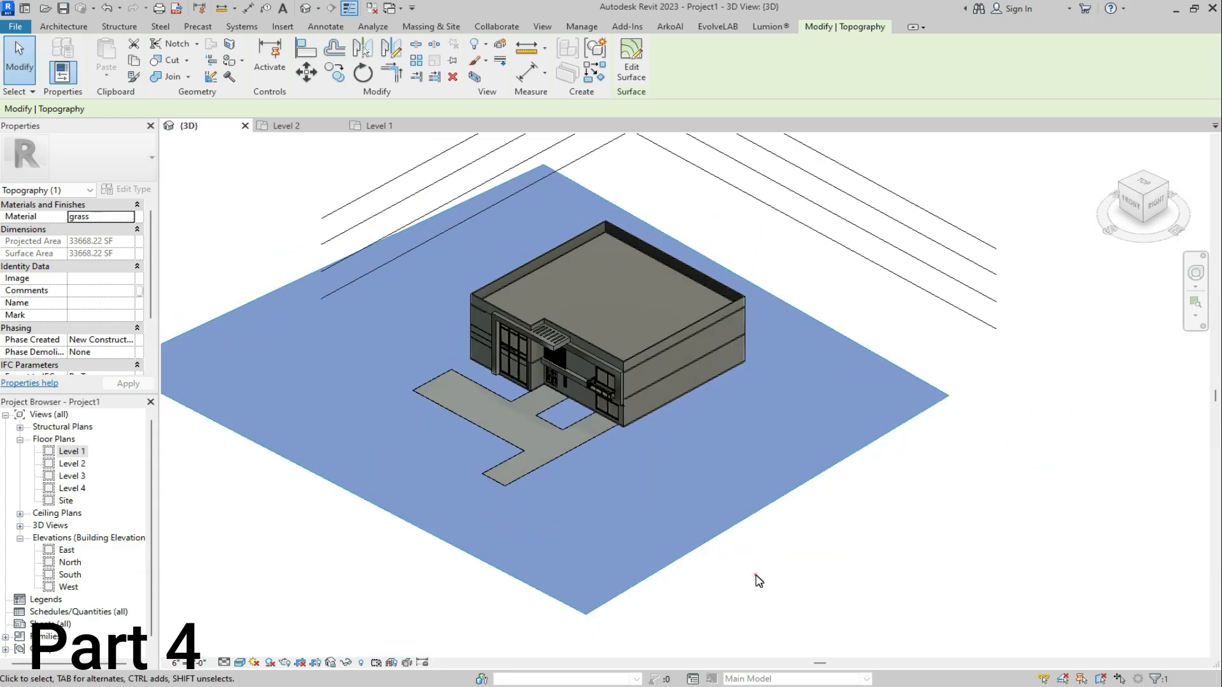
key(Escape)
Examine the grass texture on the site up close and the house's front facade with its driveway
scroll(650, 536, up, 5)
scroll(614, 440, down, 1)
scroll(607, 433, up, 4)
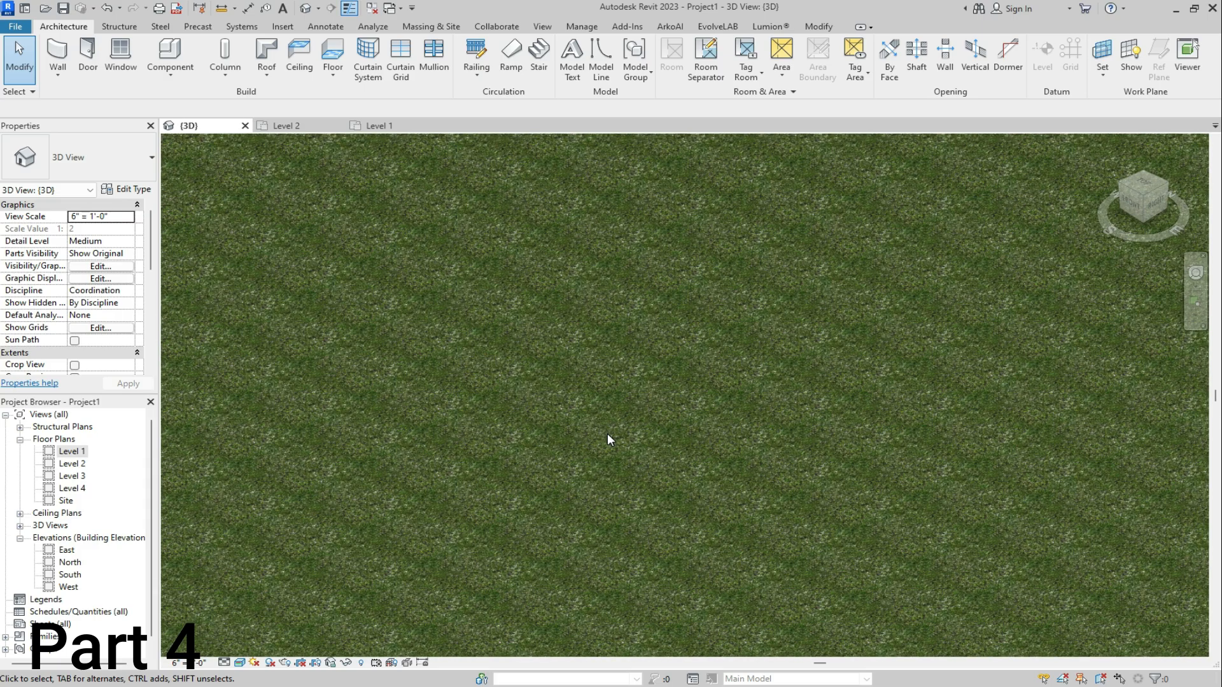
scroll(655, 516, down, 3)
scroll(655, 517, down, 3)
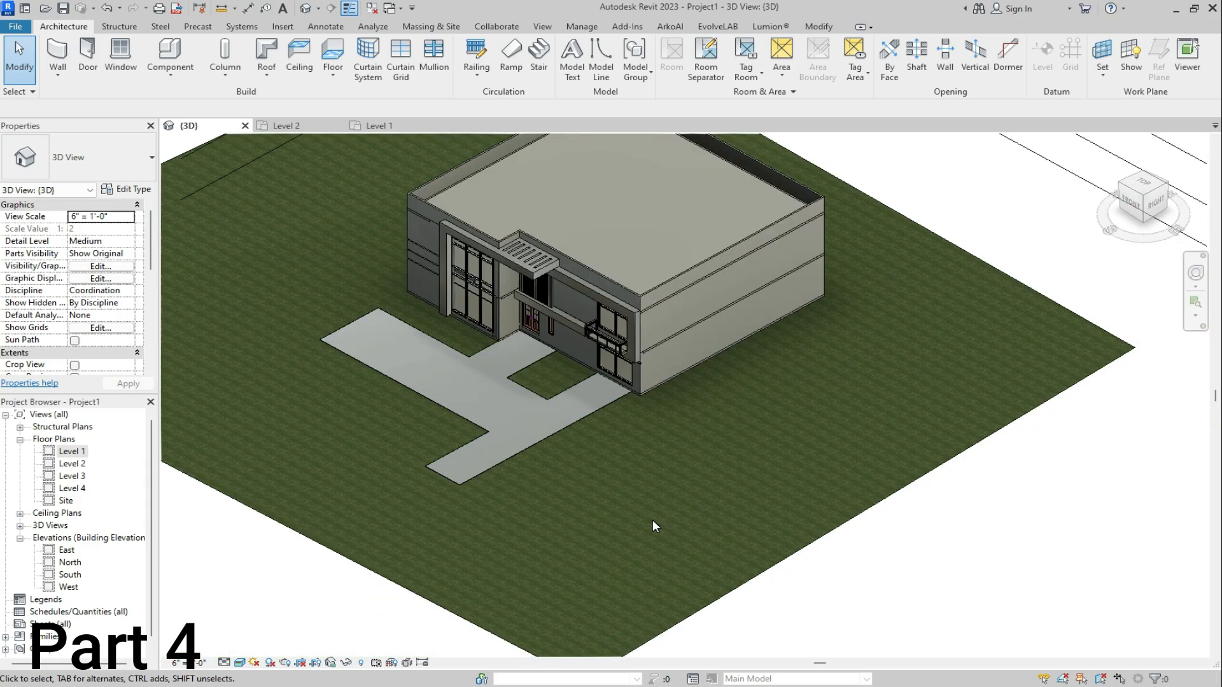
scroll(652, 519, down, 2)
scroll(543, 345, up, 4)
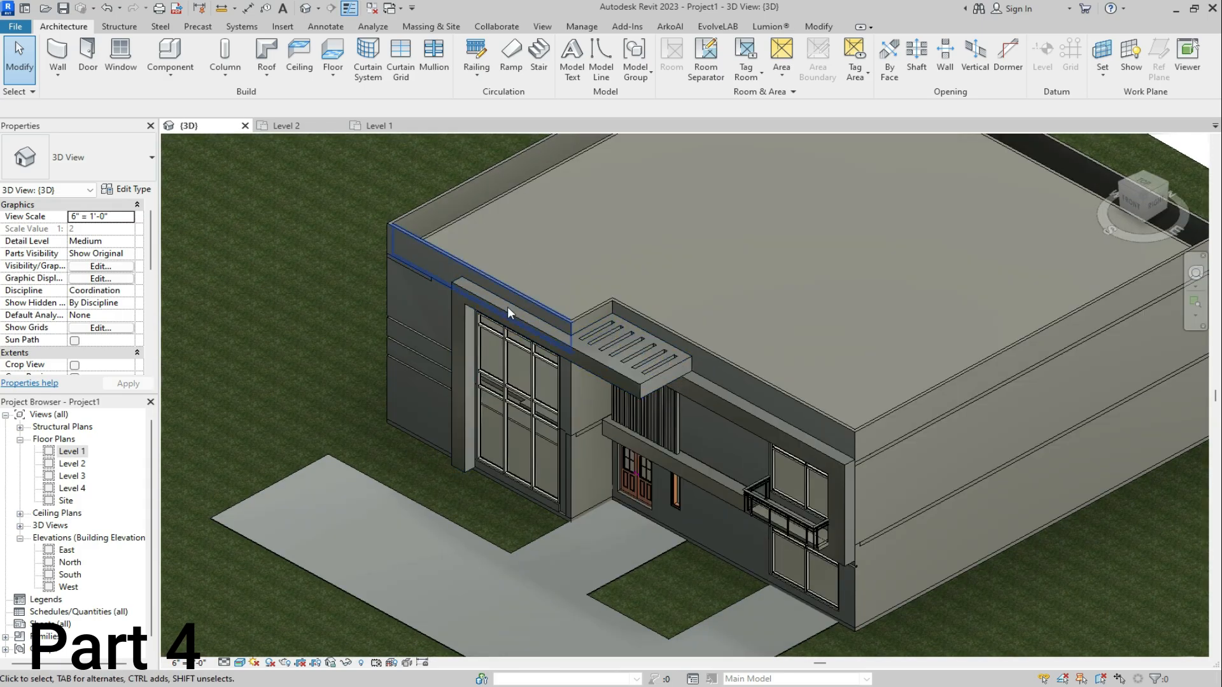
scroll(619, 375, down, 3)
scroll(639, 399, up, 3)
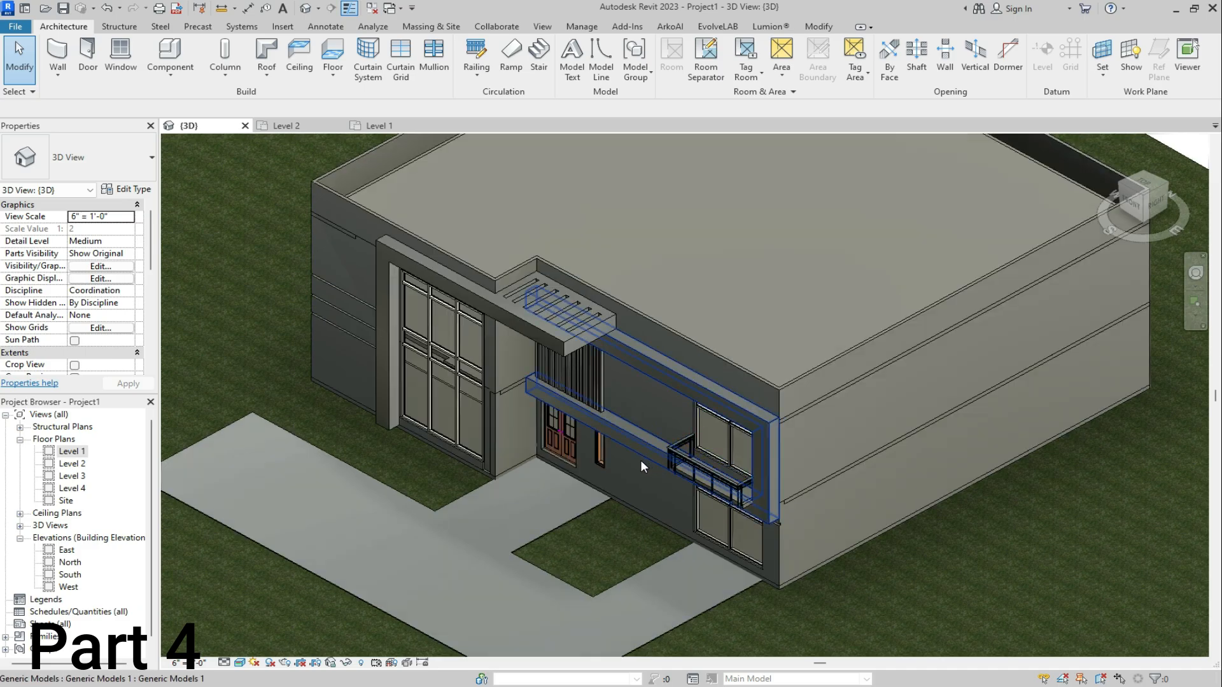
Open the project materials, create a new material and try to rename it Marble
scroll(639, 458, up, 2)
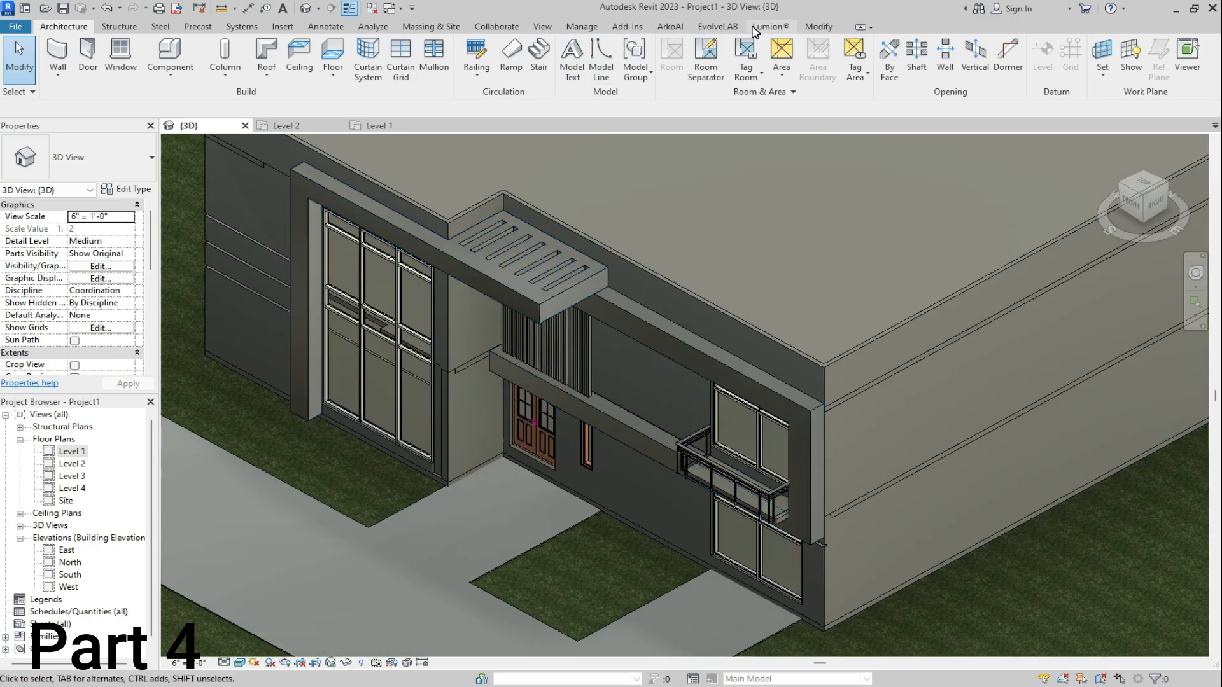
click(808, 28)
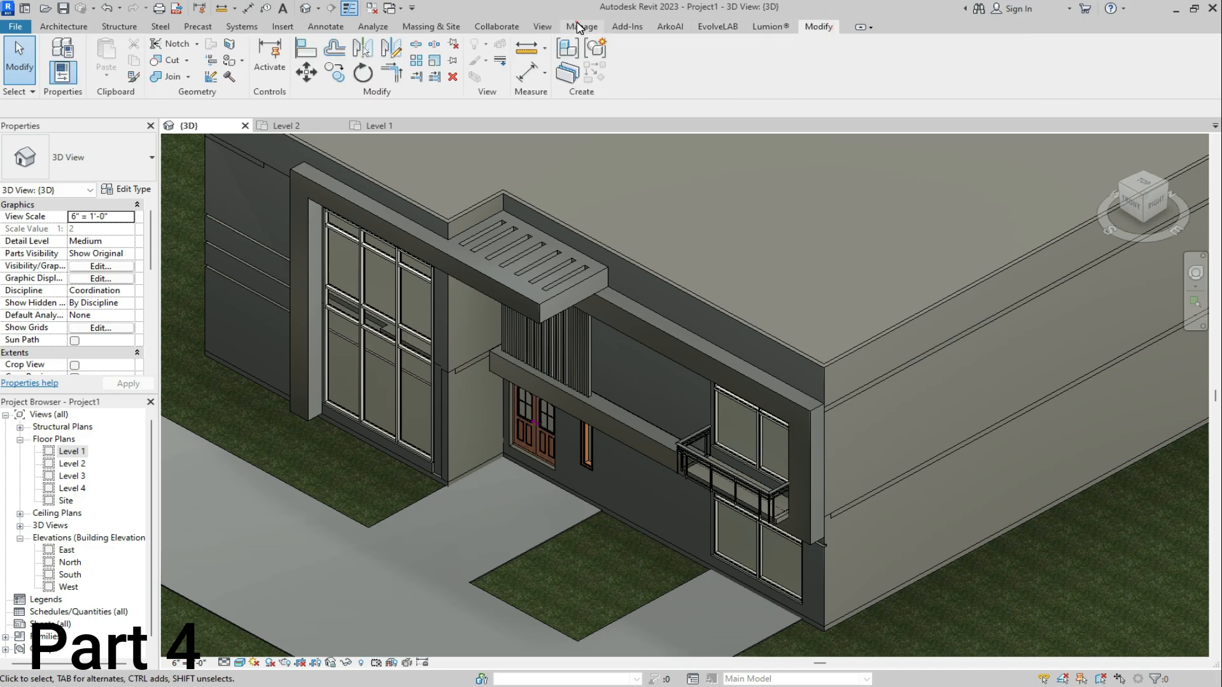
click(578, 27)
click(59, 71)
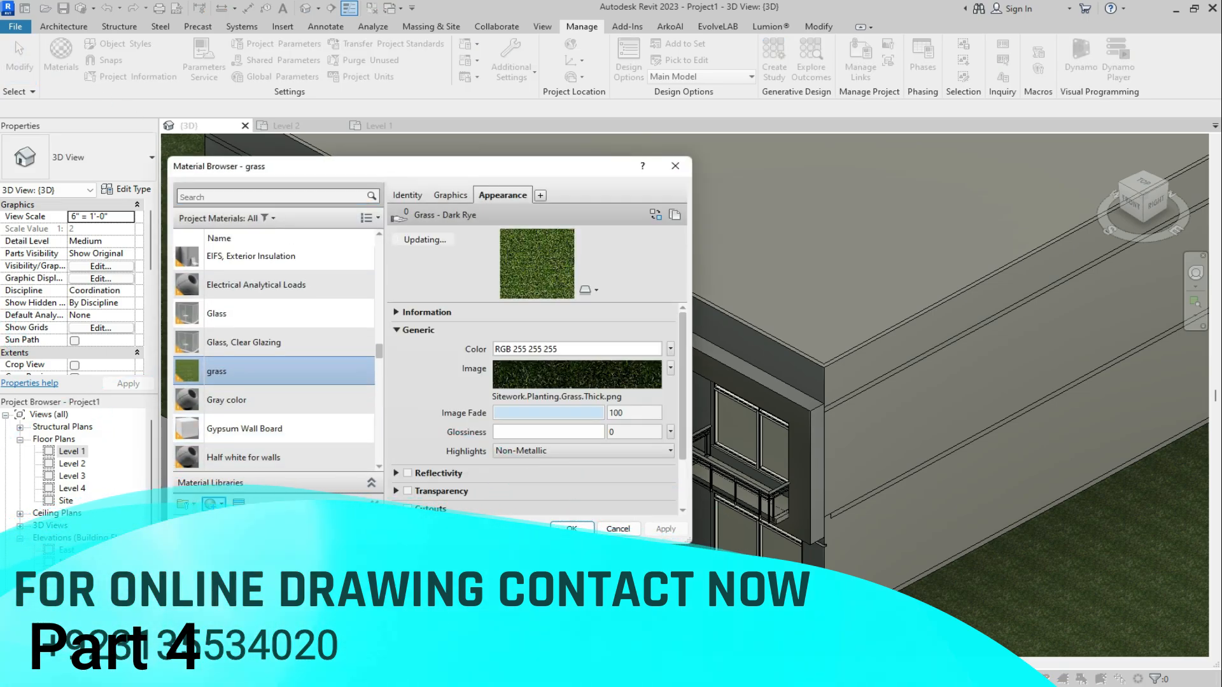
click(210, 503)
right_click(227, 353)
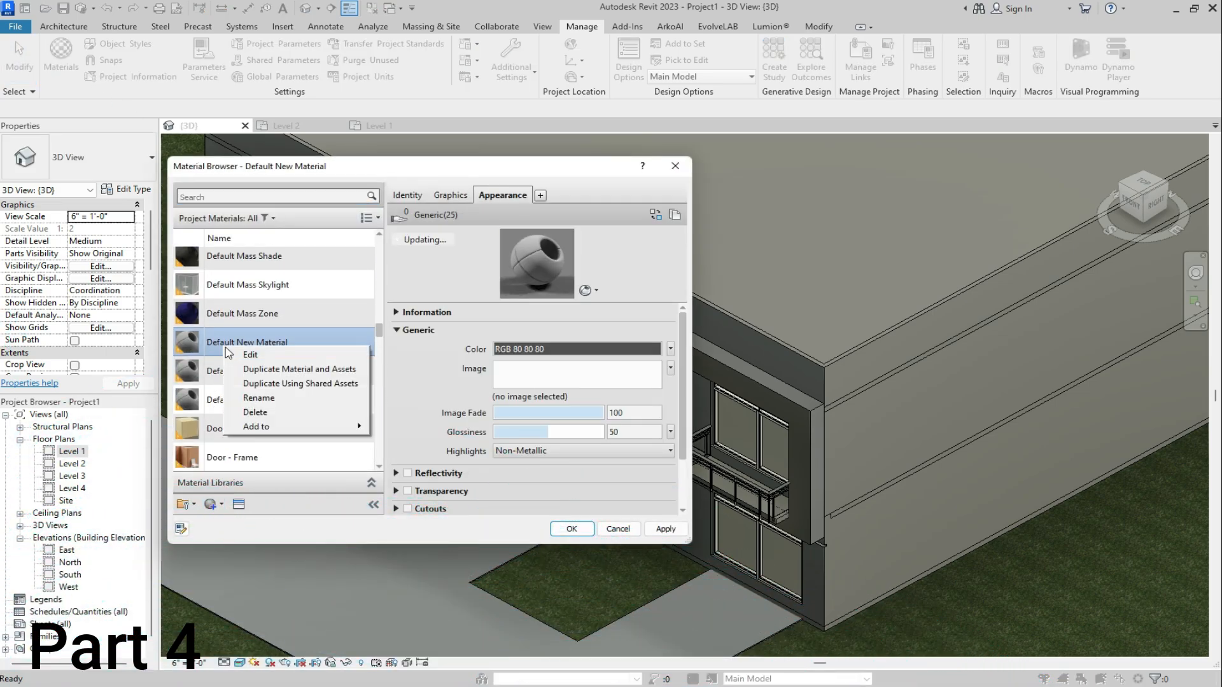
click(252, 399)
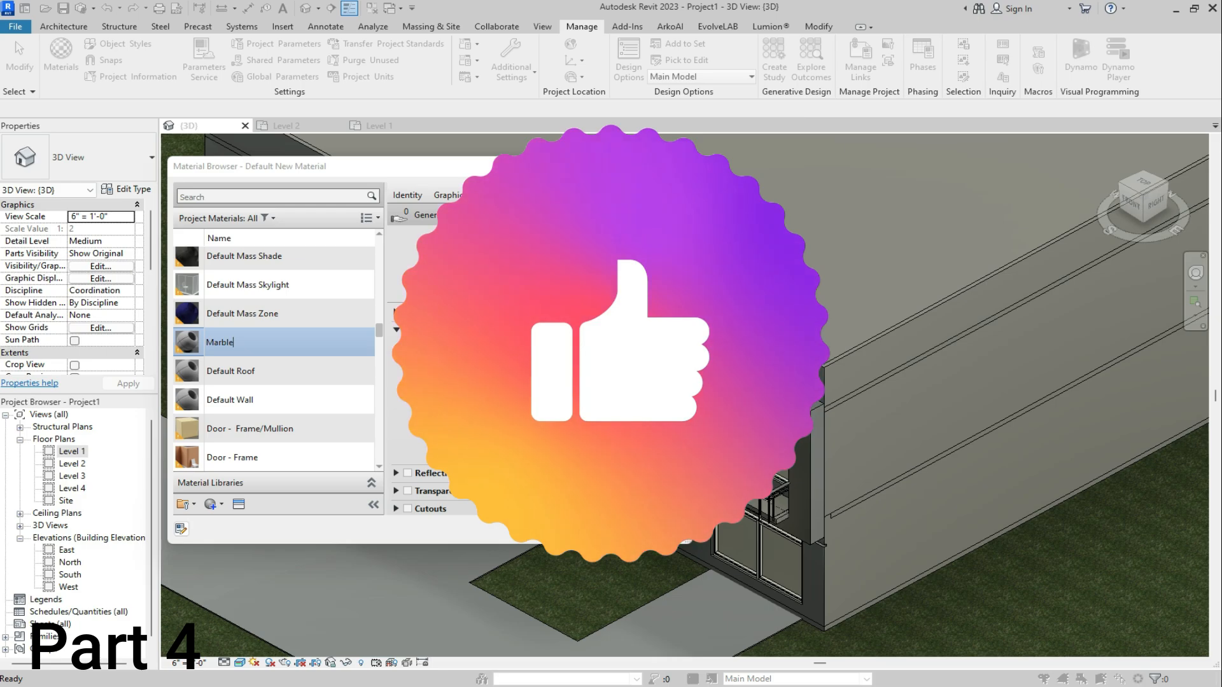
text(Marble)
key(Return)
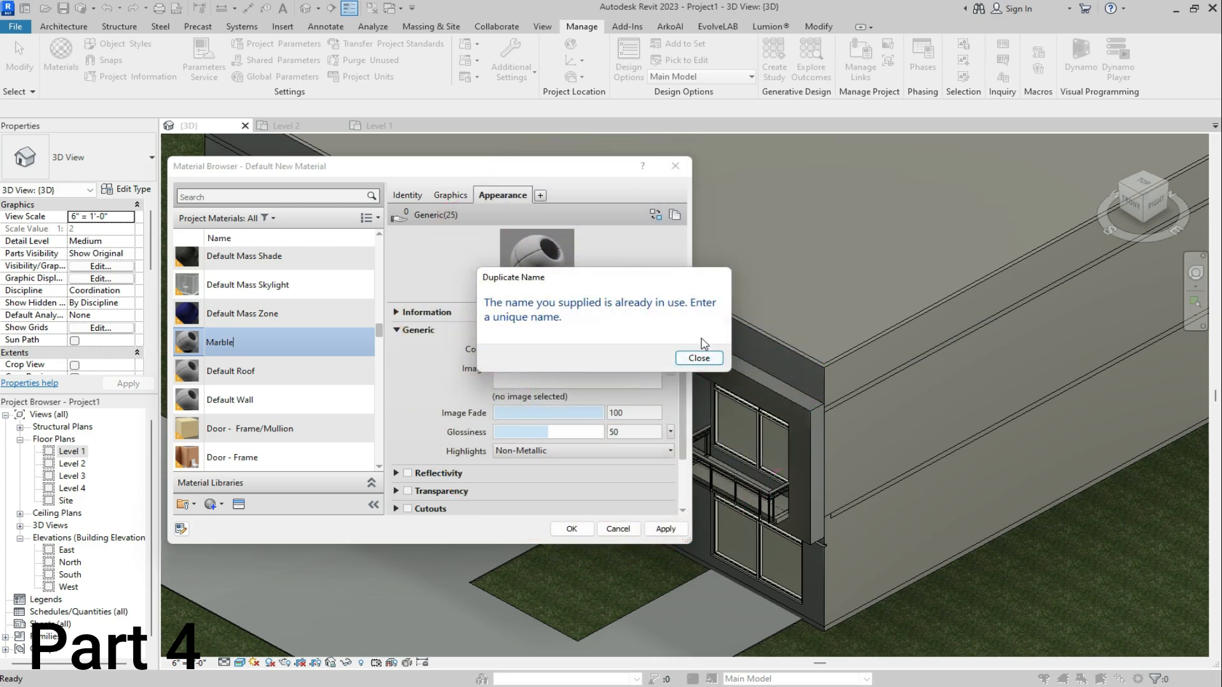
click(698, 358)
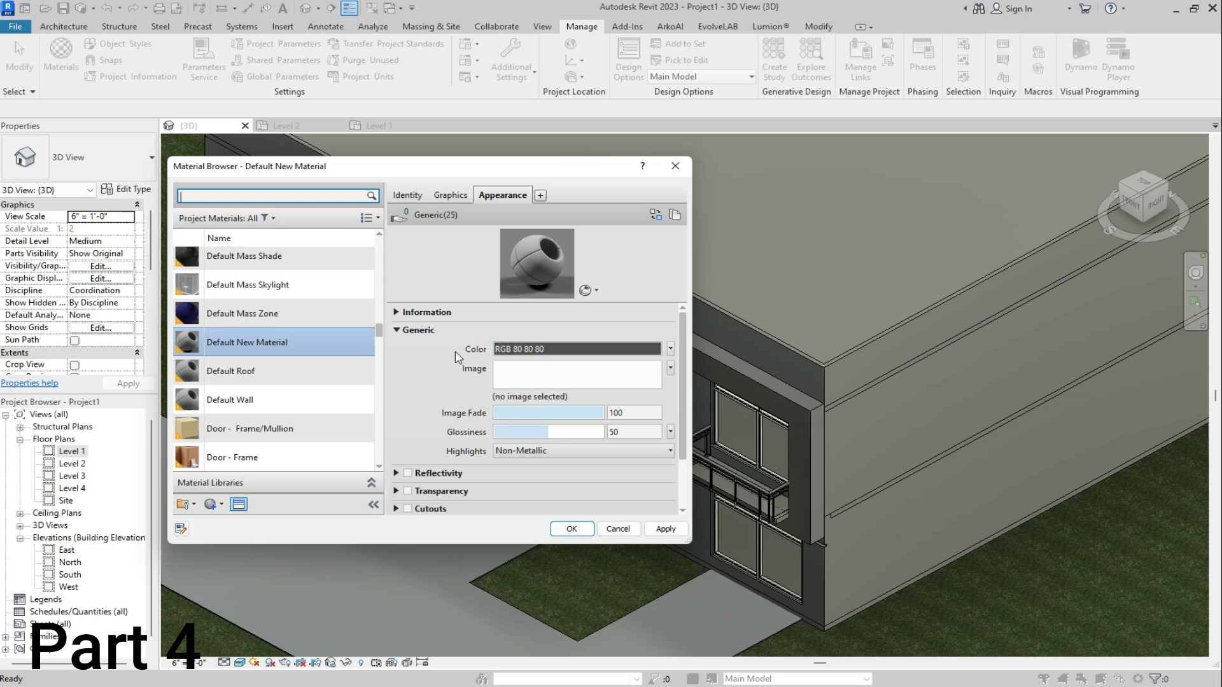
Search the project materials for "marb", then for "stone"
scroll(274, 356, down, 5)
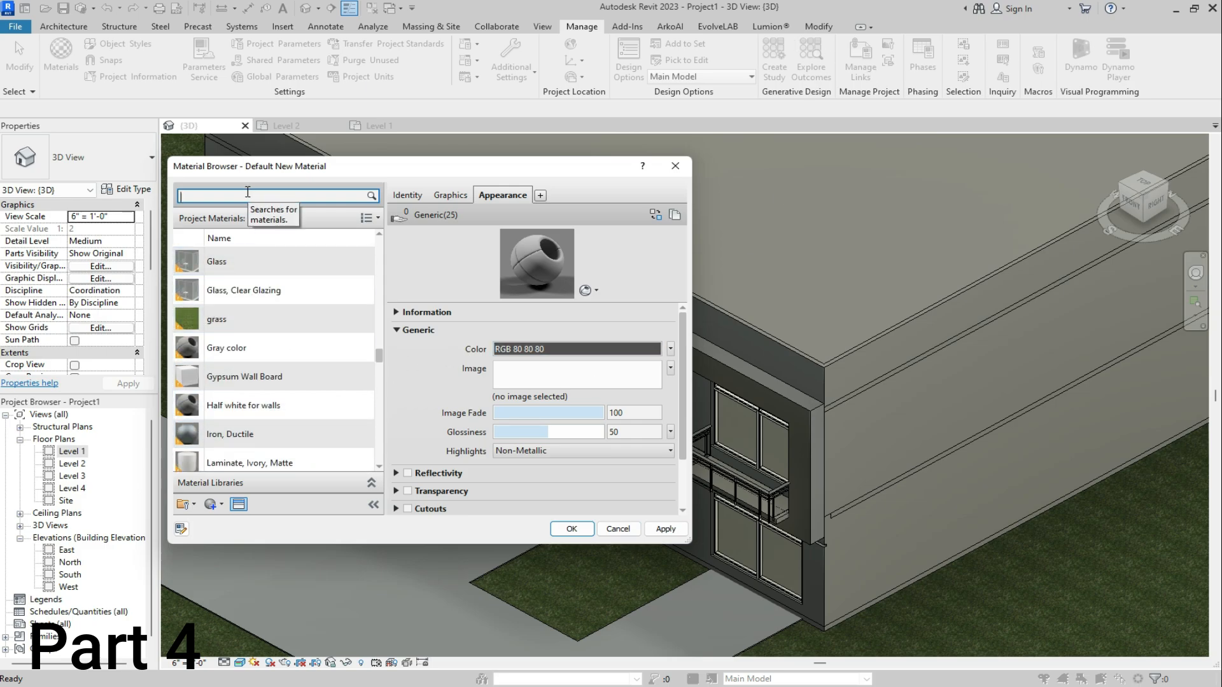
text(rb)
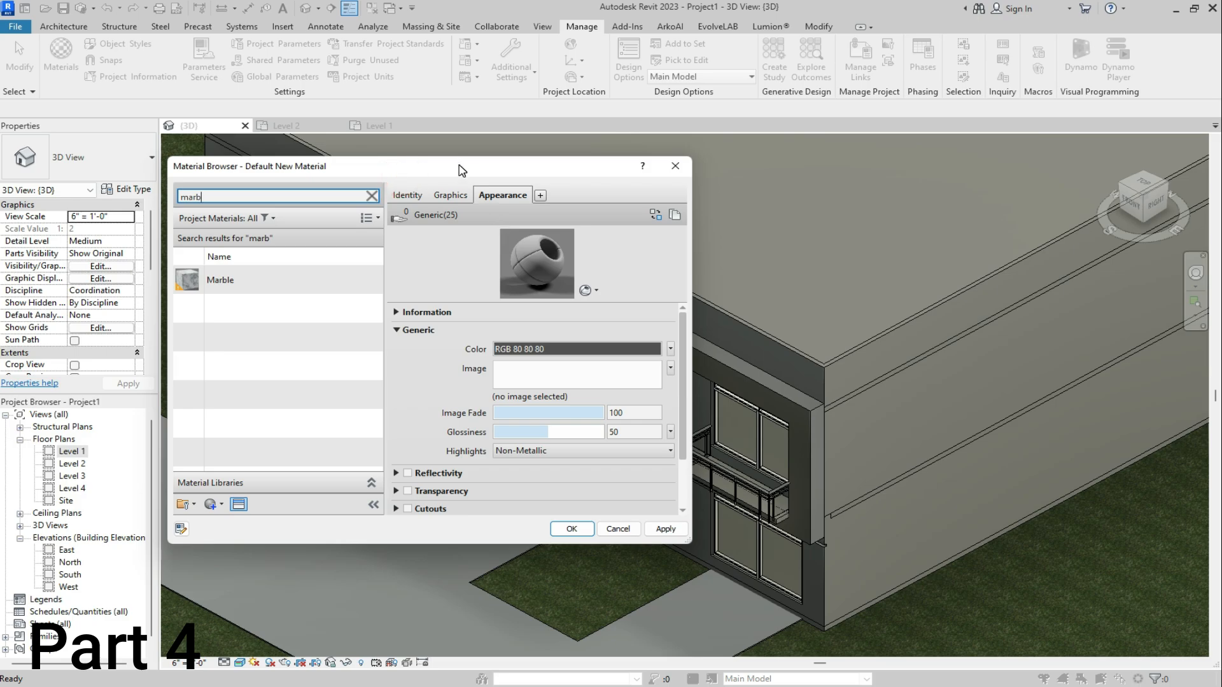
drag(461, 171, 651, 522)
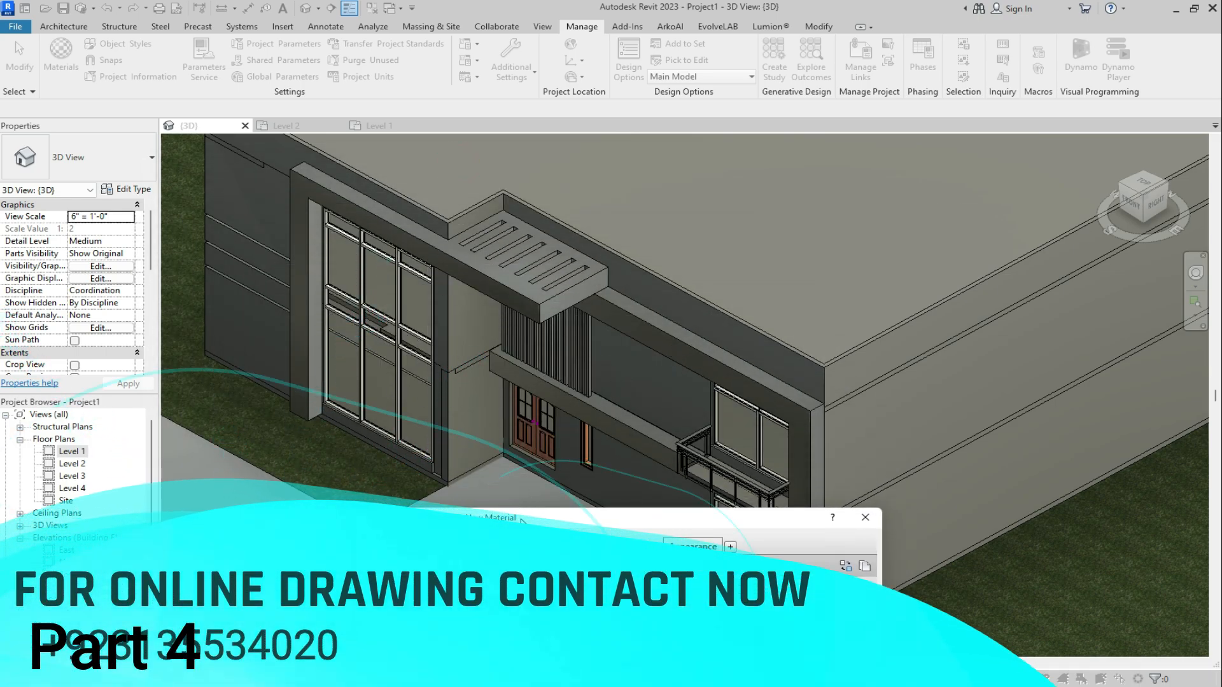
drag(522, 521, 427, 138)
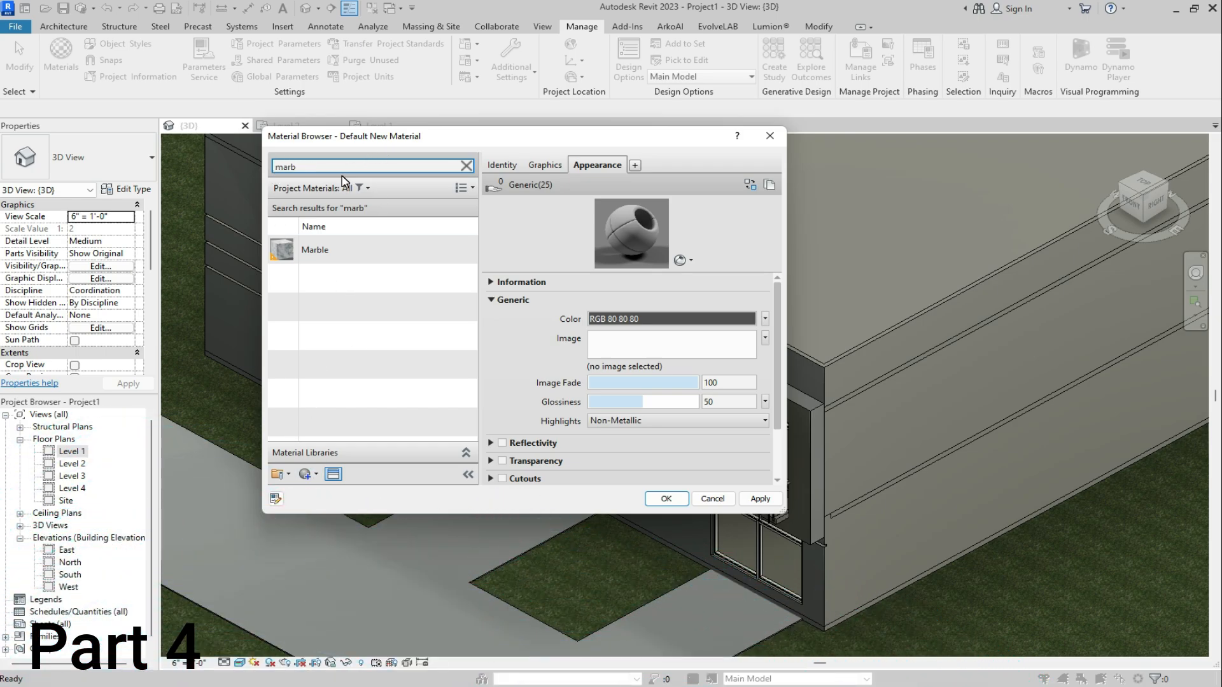
key(BackSpace)
key(BackSpace)
text(stone)
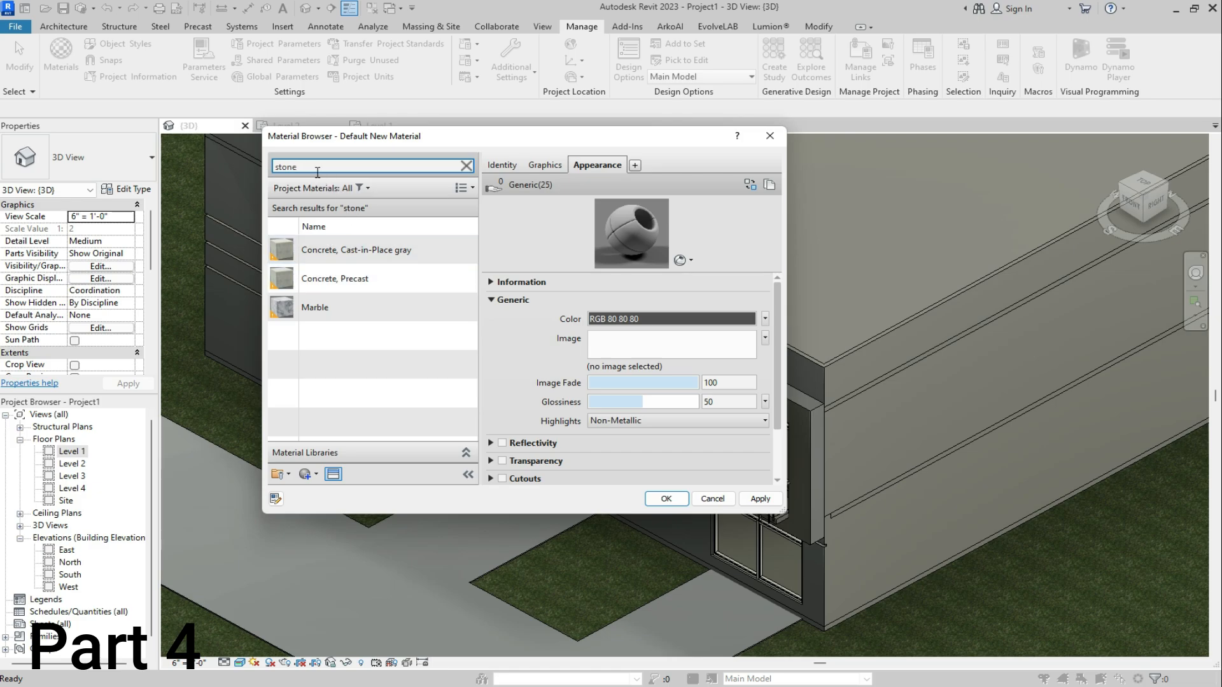
Create another new project material and name it Stone
click(316, 474)
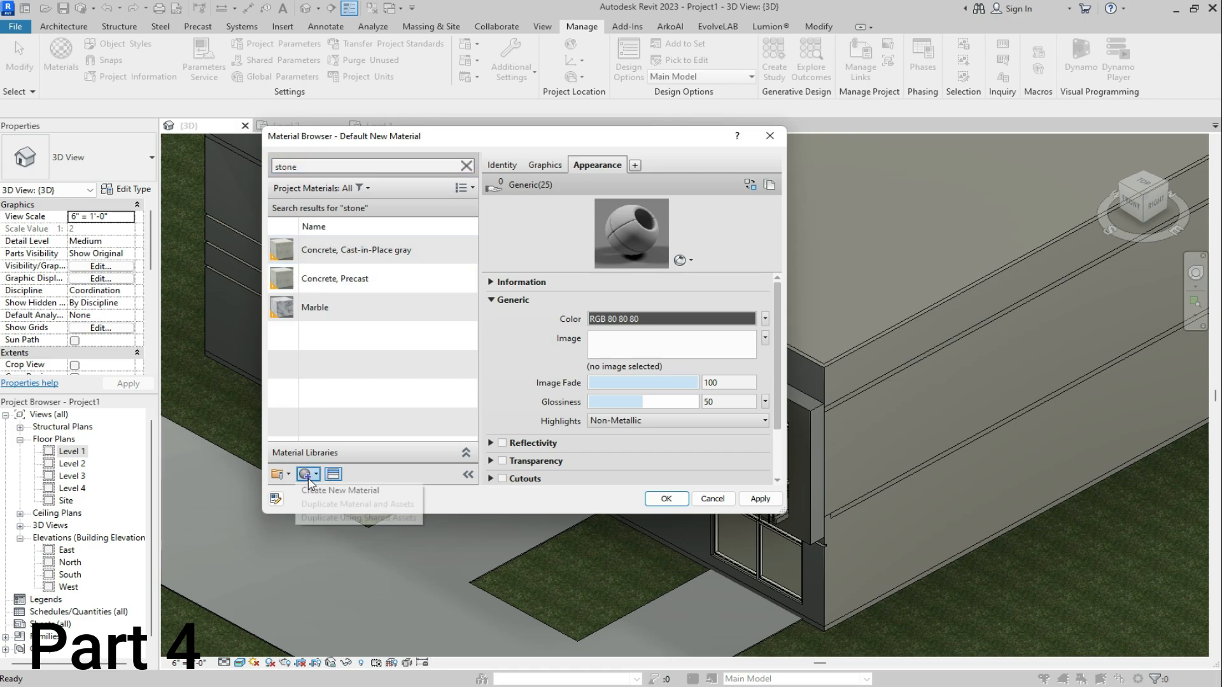
click(321, 492)
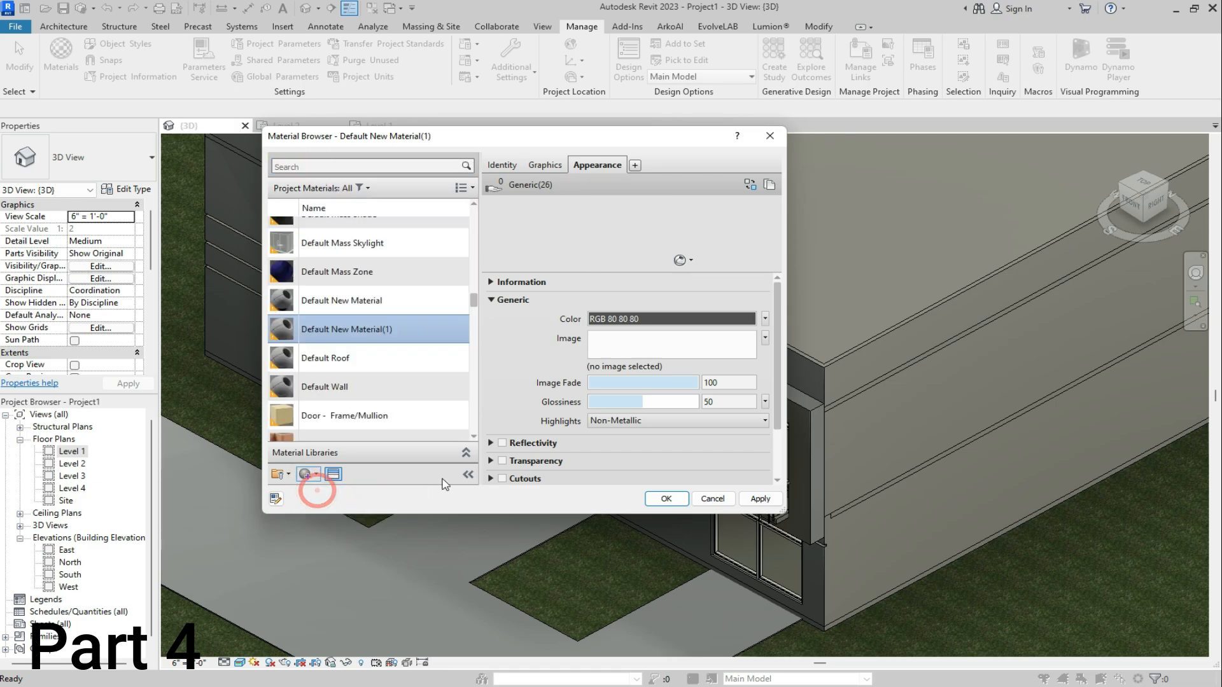
right_click(343, 323)
click(372, 371)
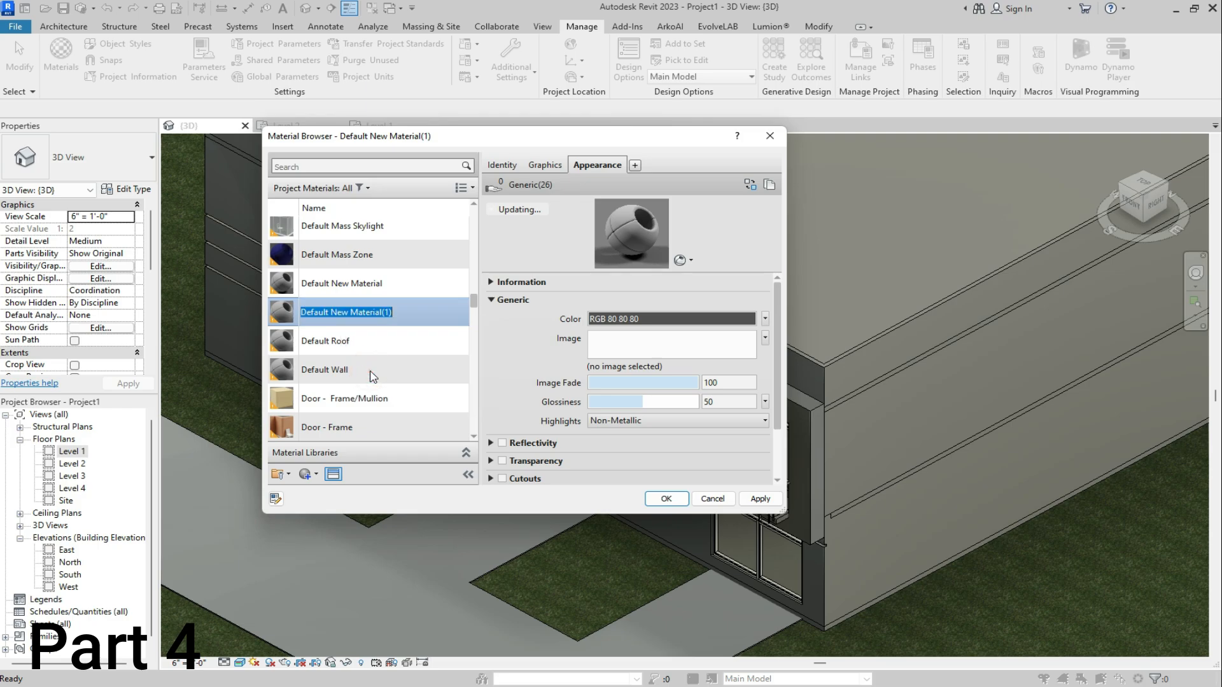
text(Stone)
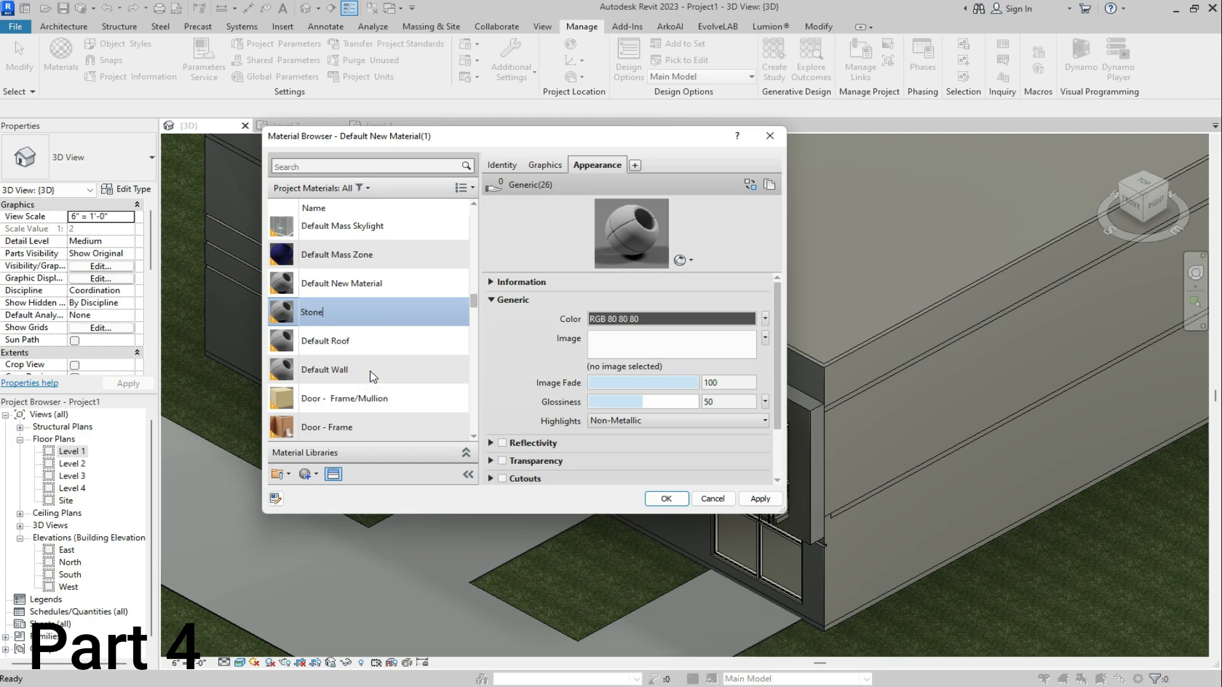
Search the asset library for "stone" and look through the Autodesk Physical Assets categories from Flooring to Stone
click(332, 475)
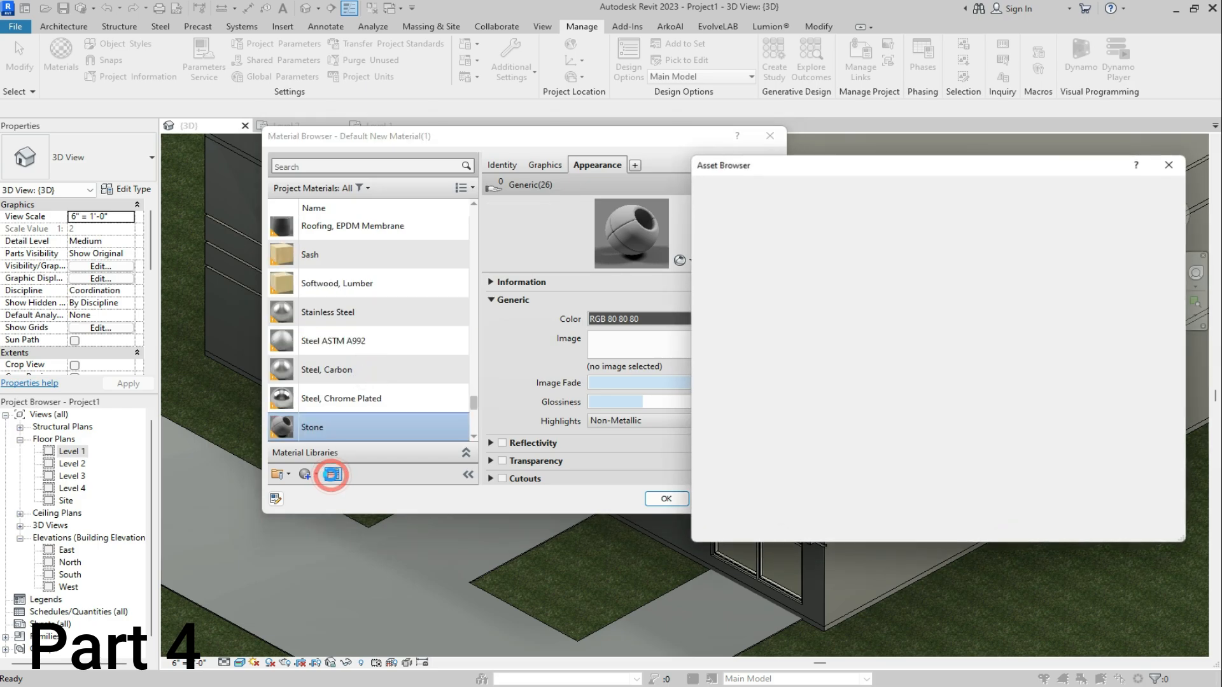
click(917, 187)
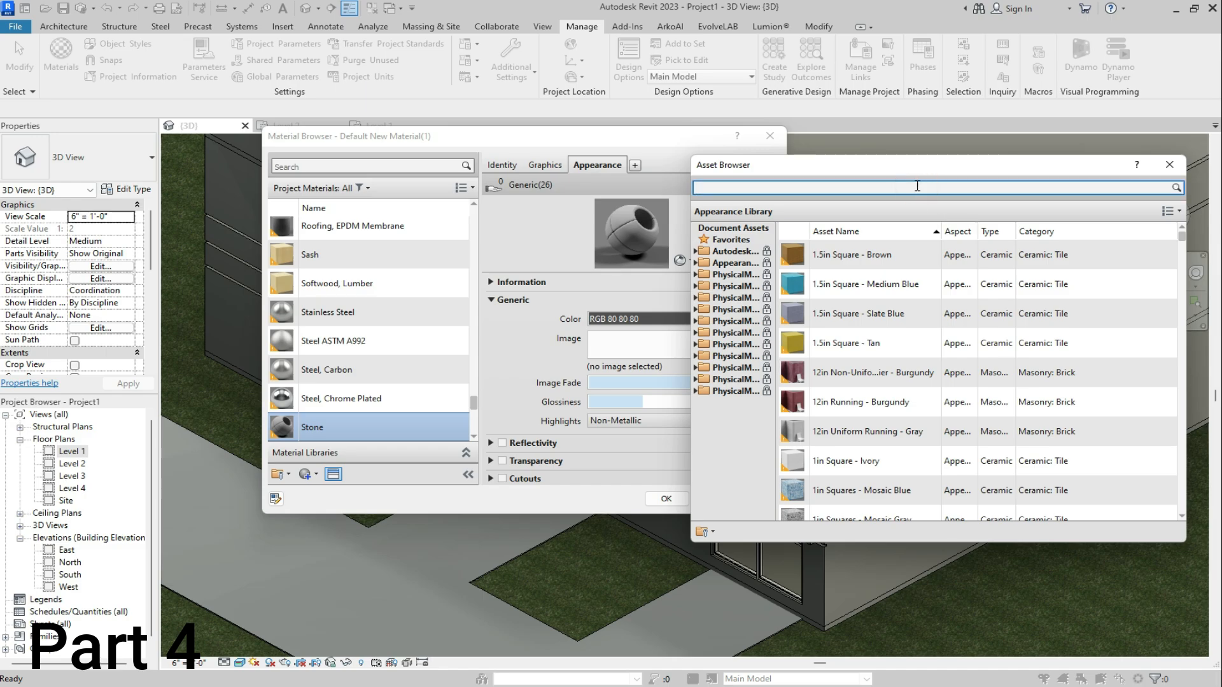
text(stone)
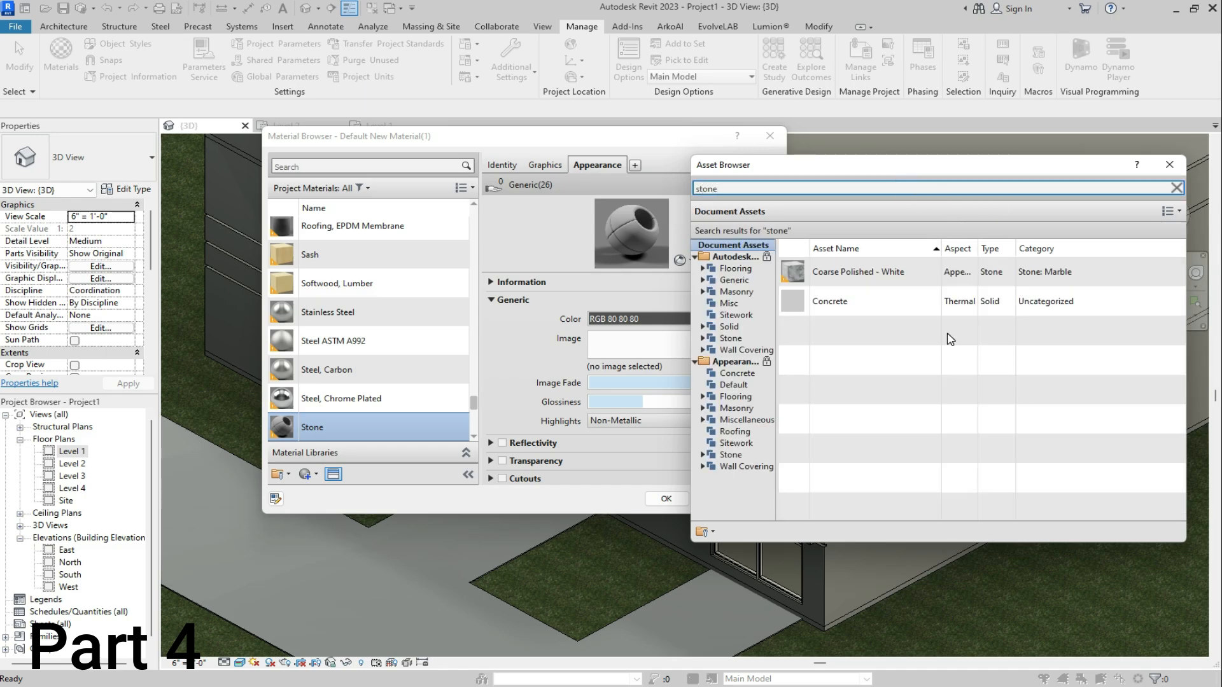
click(731, 270)
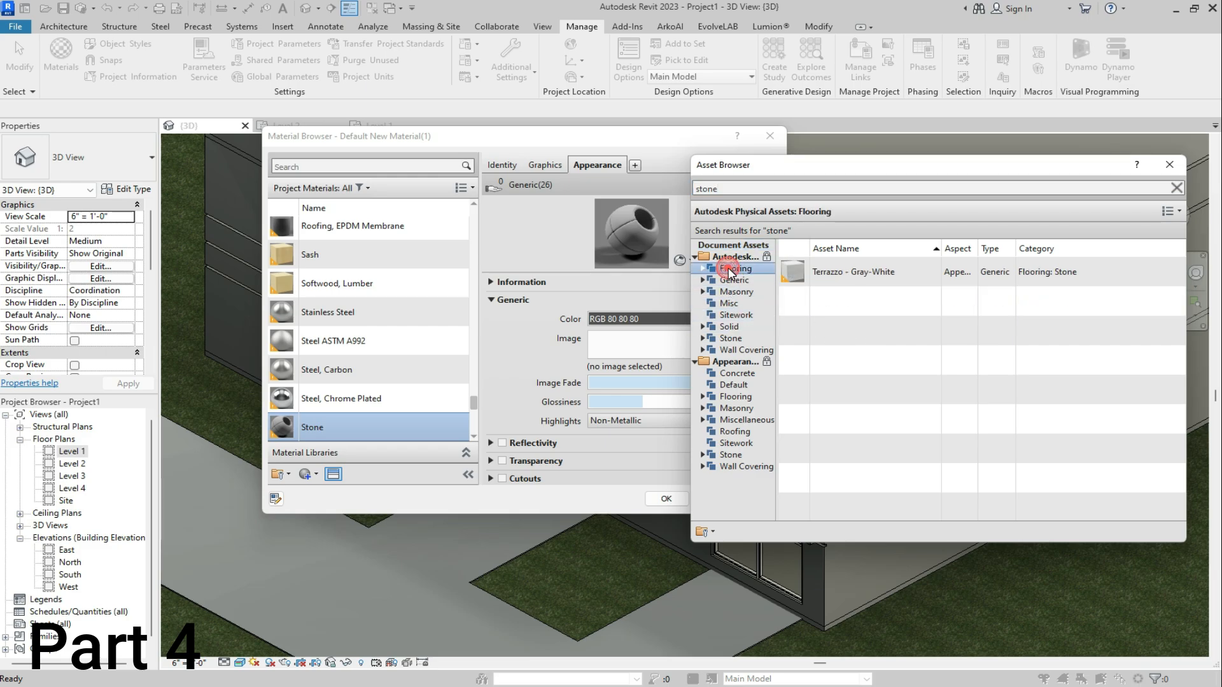
click(731, 281)
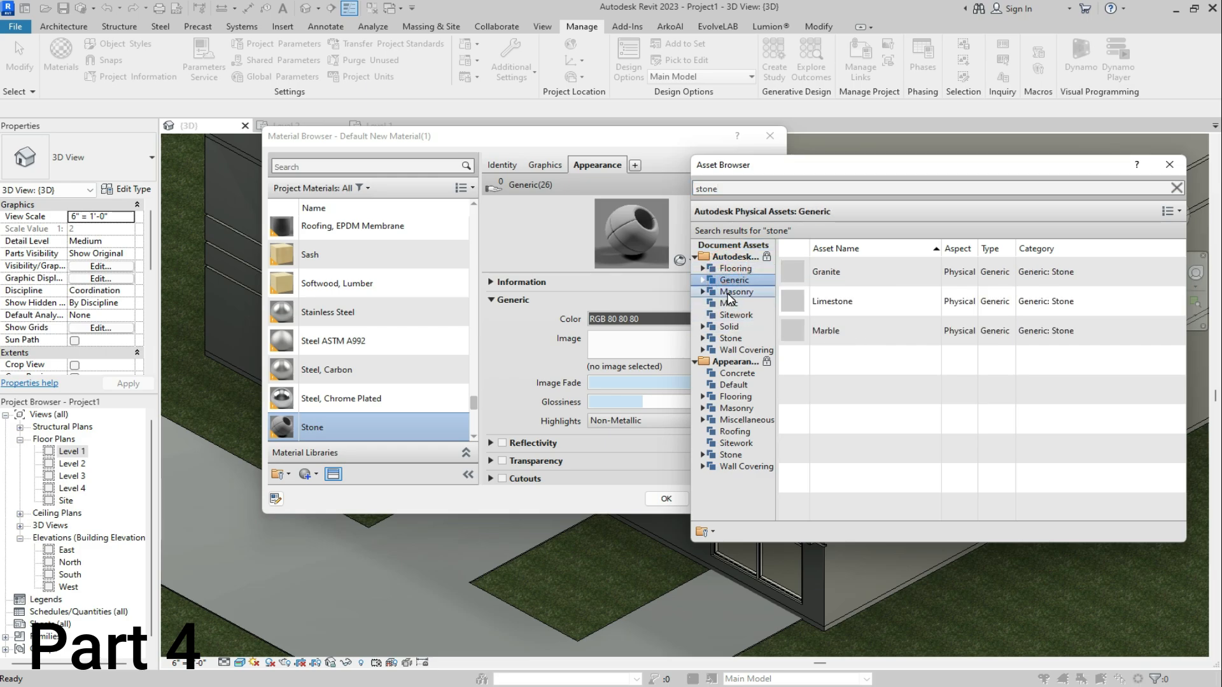
click(731, 292)
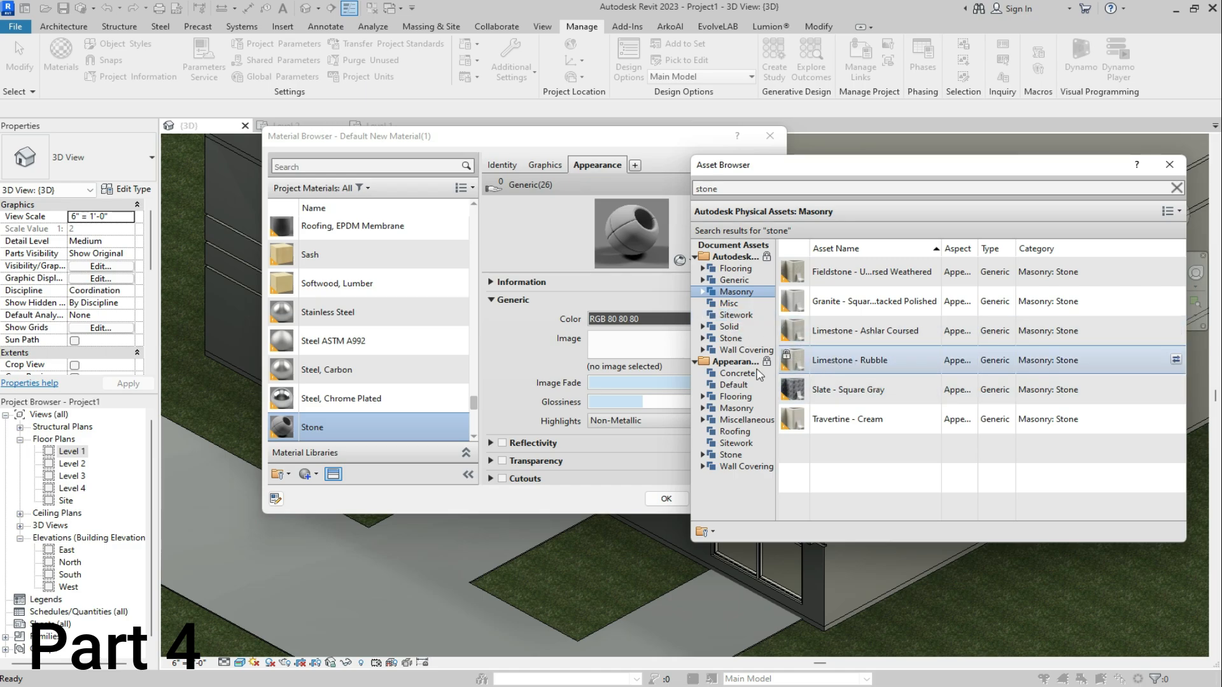
click(725, 314)
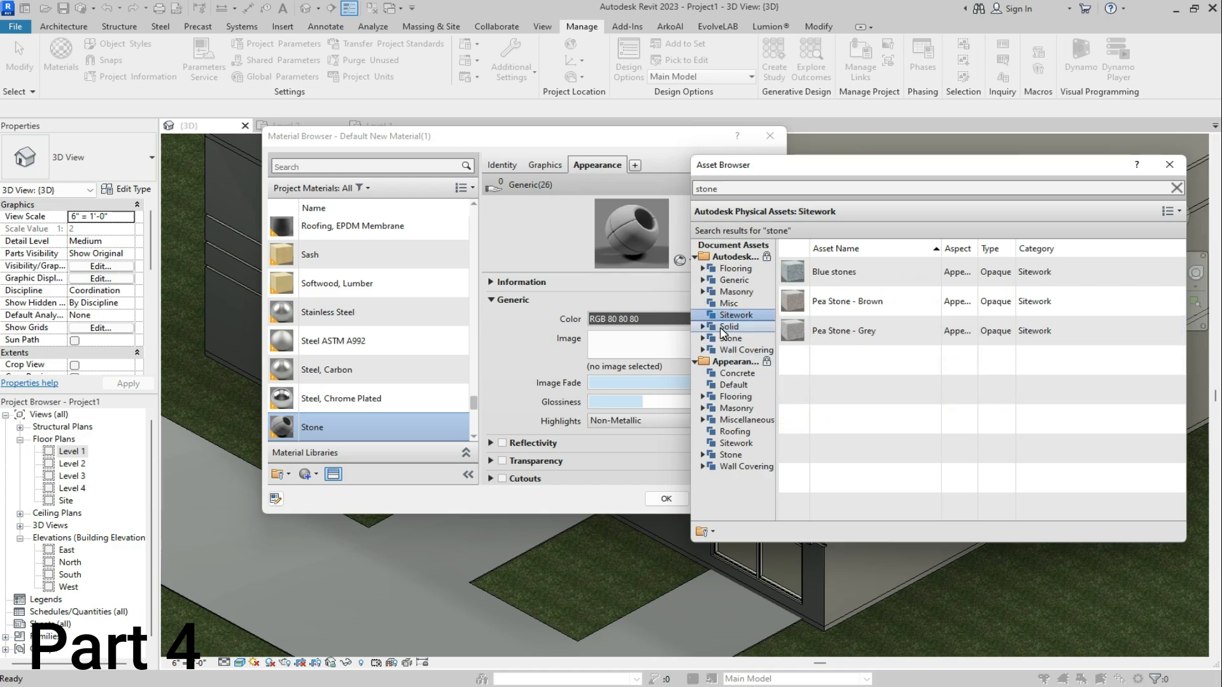
click(725, 327)
click(702, 338)
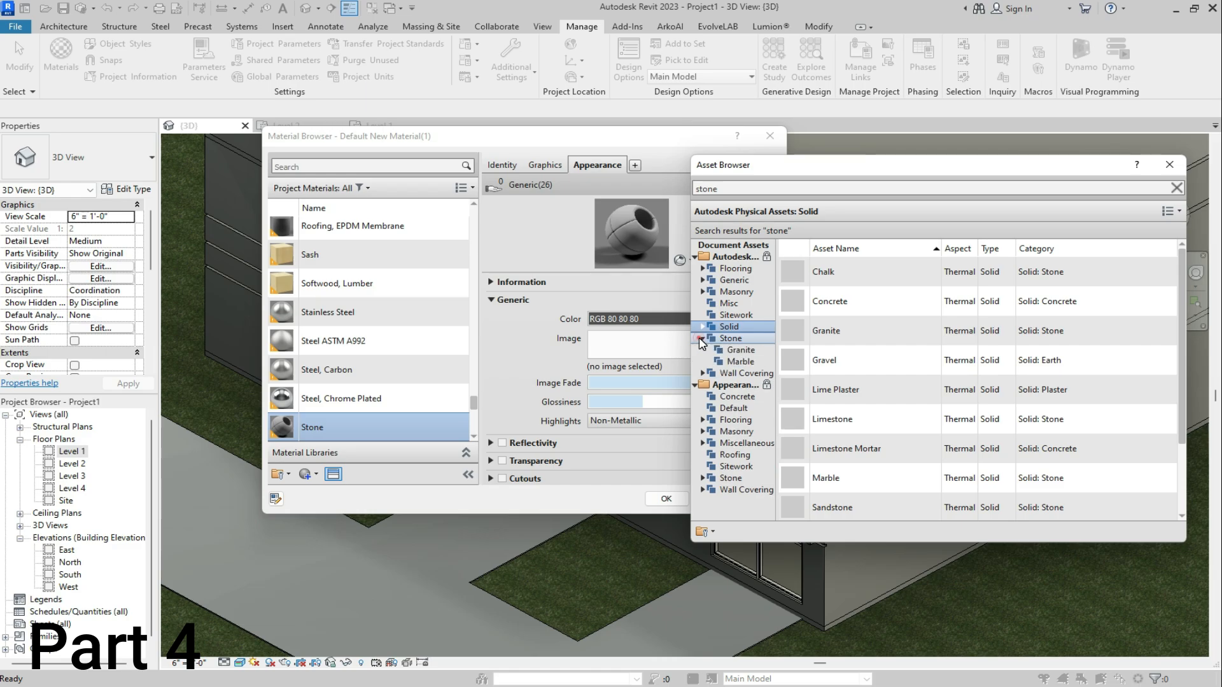
click(738, 361)
click(730, 340)
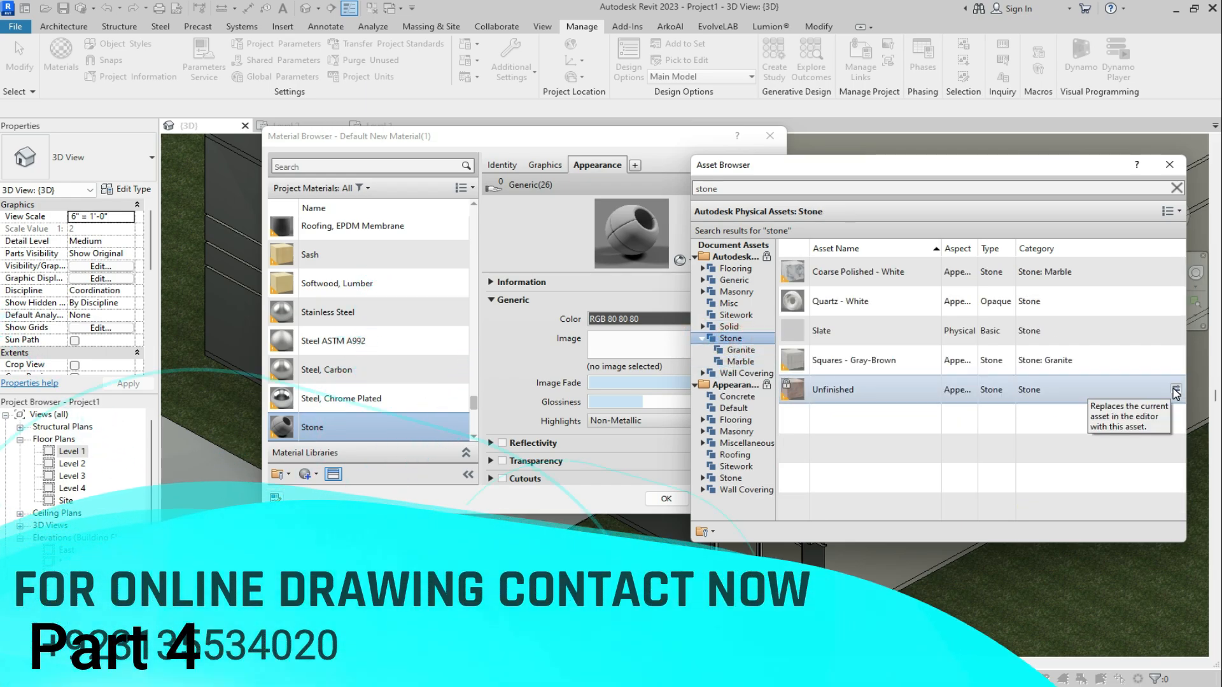
Replace the Stone material's appearance with the Unfinished stone asset and apply the change
click(1176, 391)
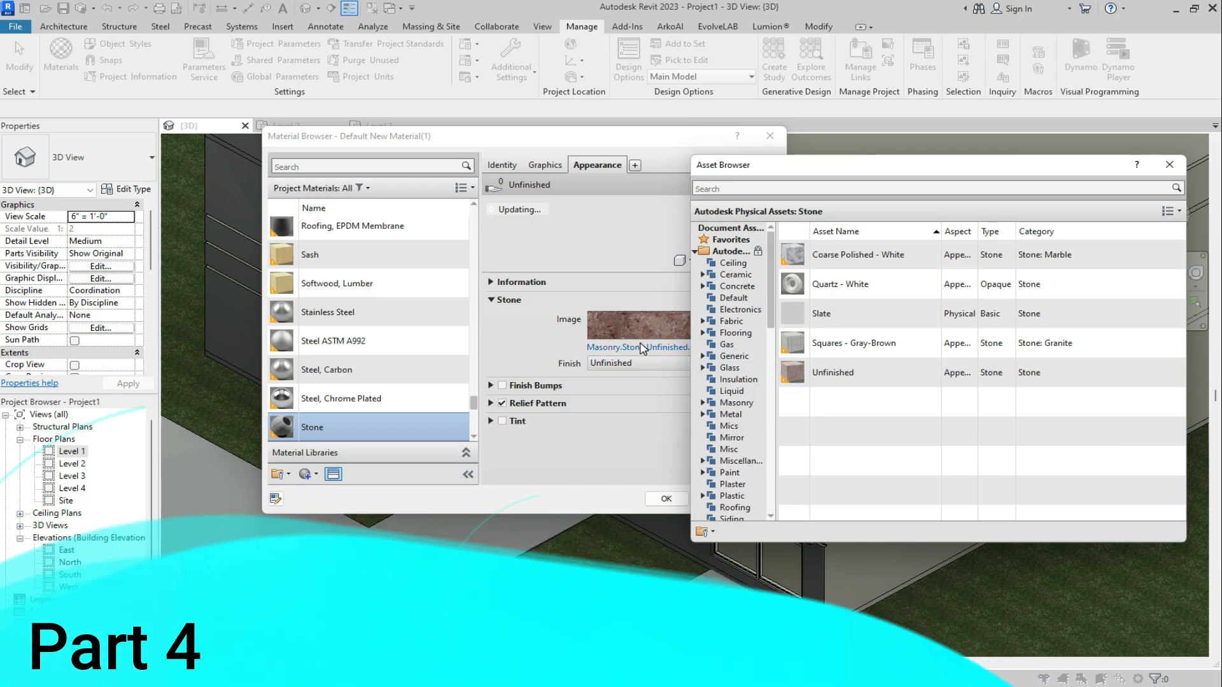
click(1169, 165)
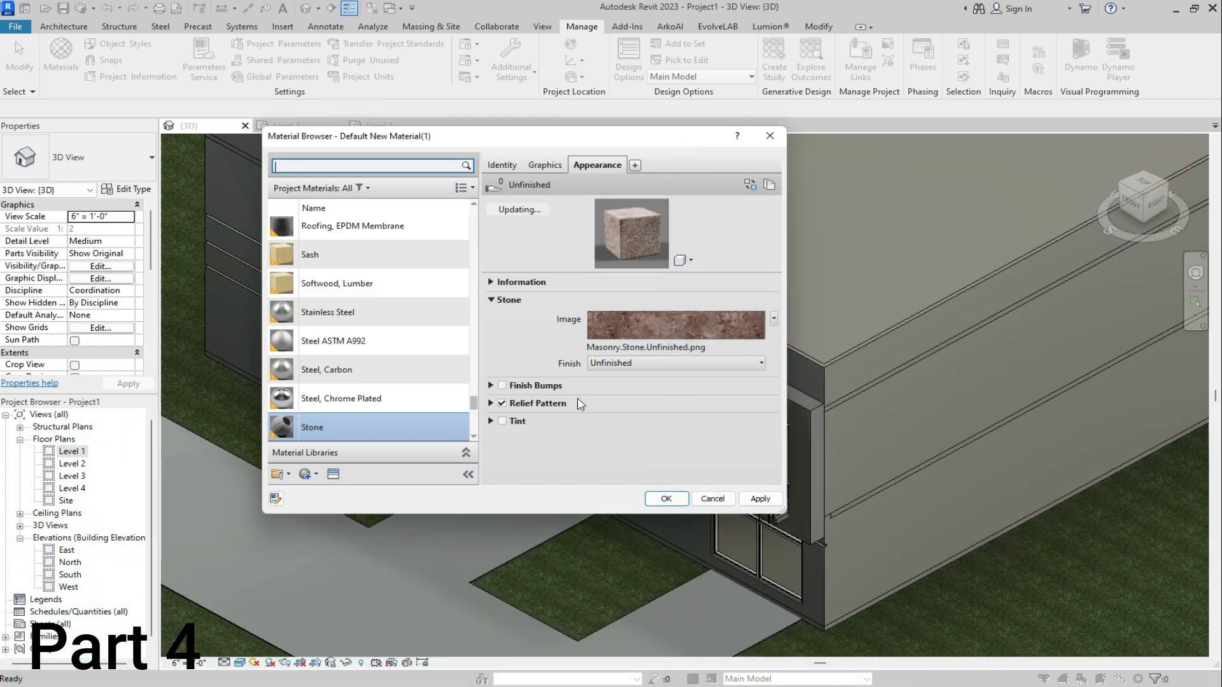
click(757, 500)
drag(588, 145, 689, 485)
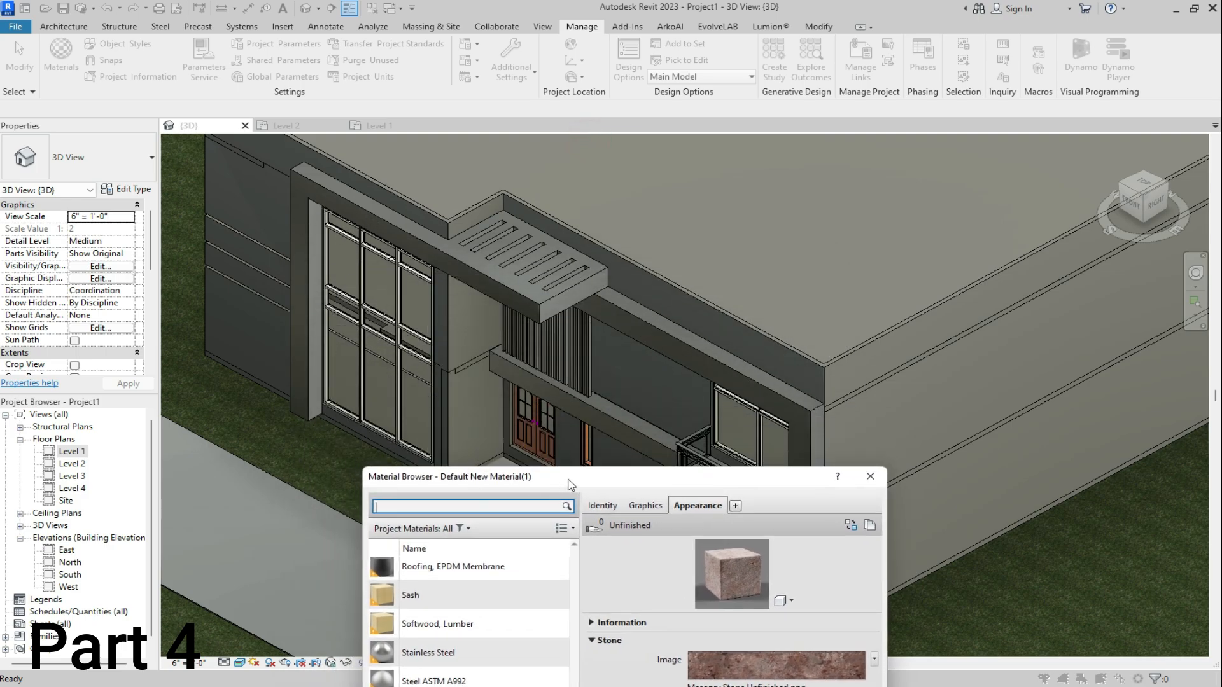
drag(576, 484, 533, 228)
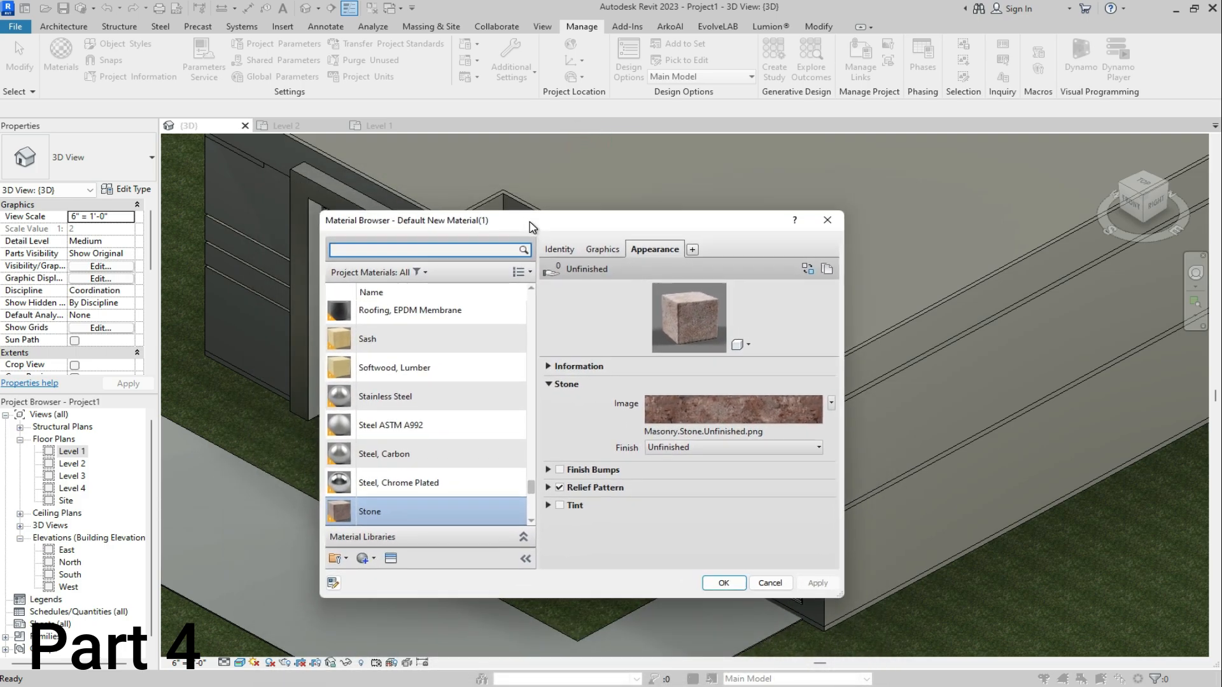
Select the "Half white for walls" material and remove the download.png image from its Generic appearance
scroll(474, 292, up, 1)
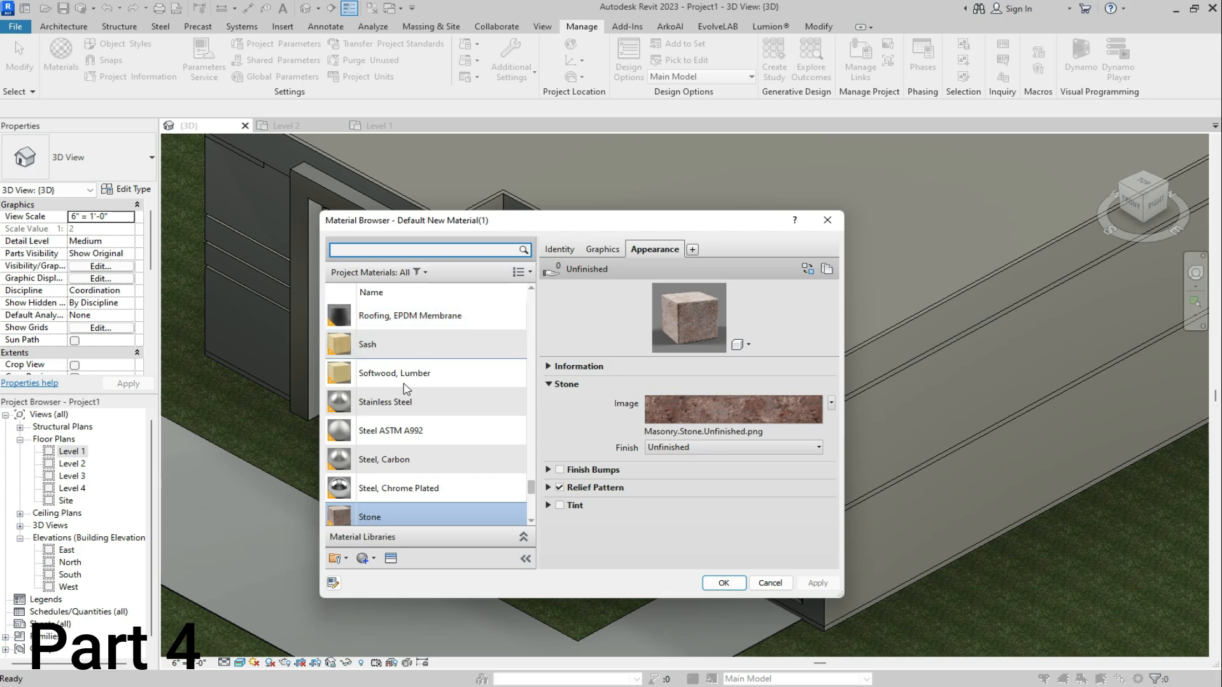
scroll(397, 425, up, 15)
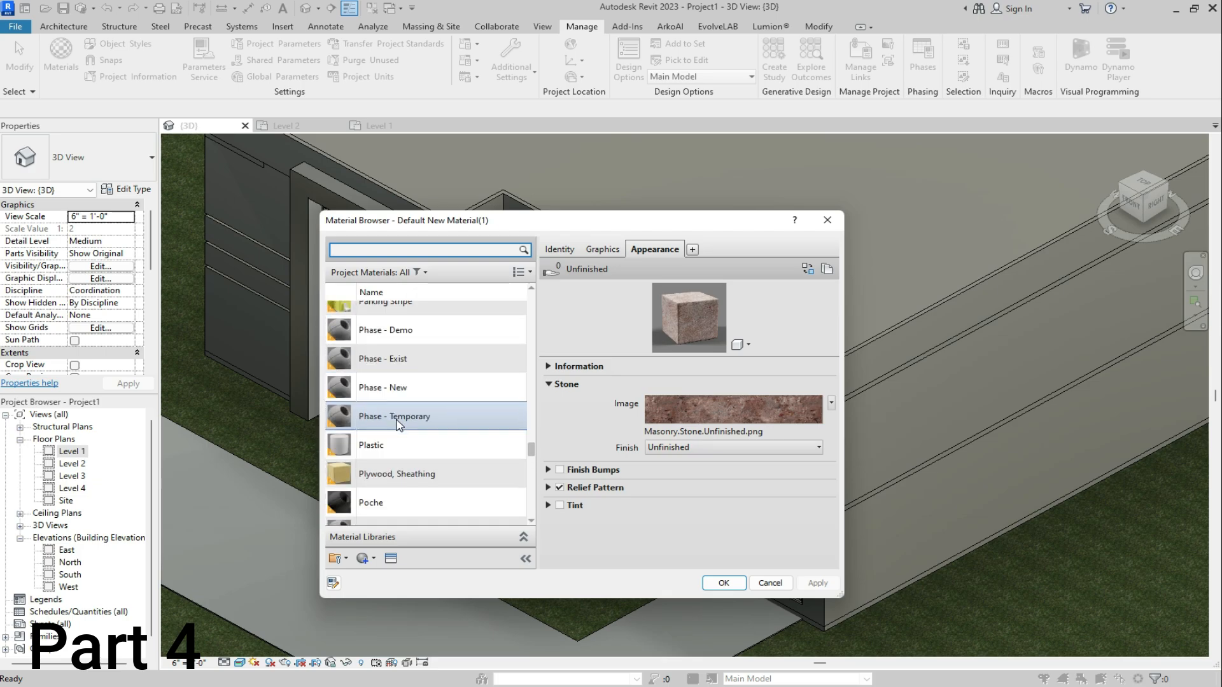
scroll(398, 428, up, 1)
scroll(407, 457, down, 1)
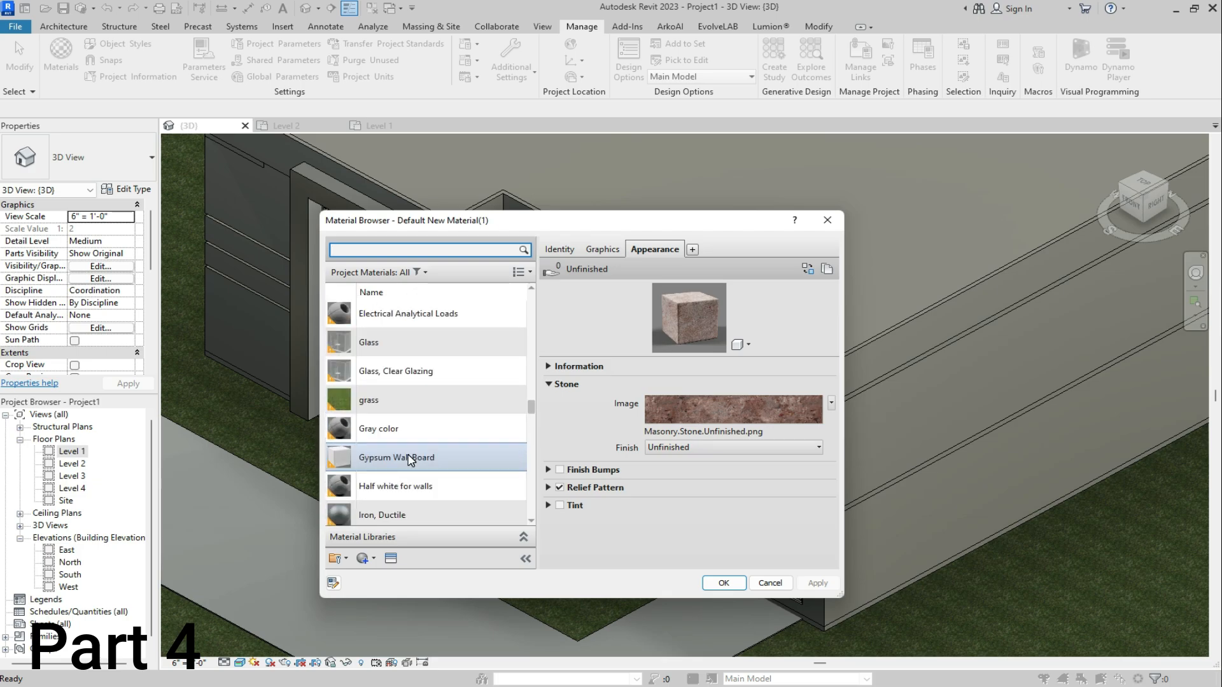
click(395, 494)
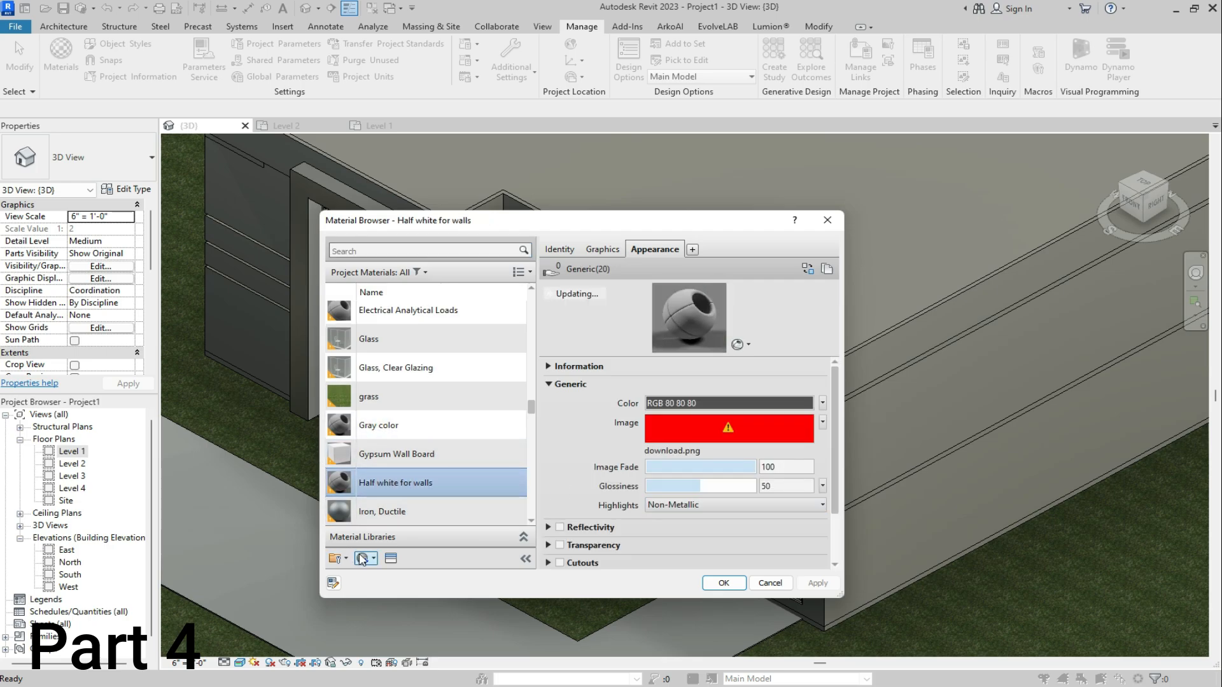
click(822, 422)
click(598, 434)
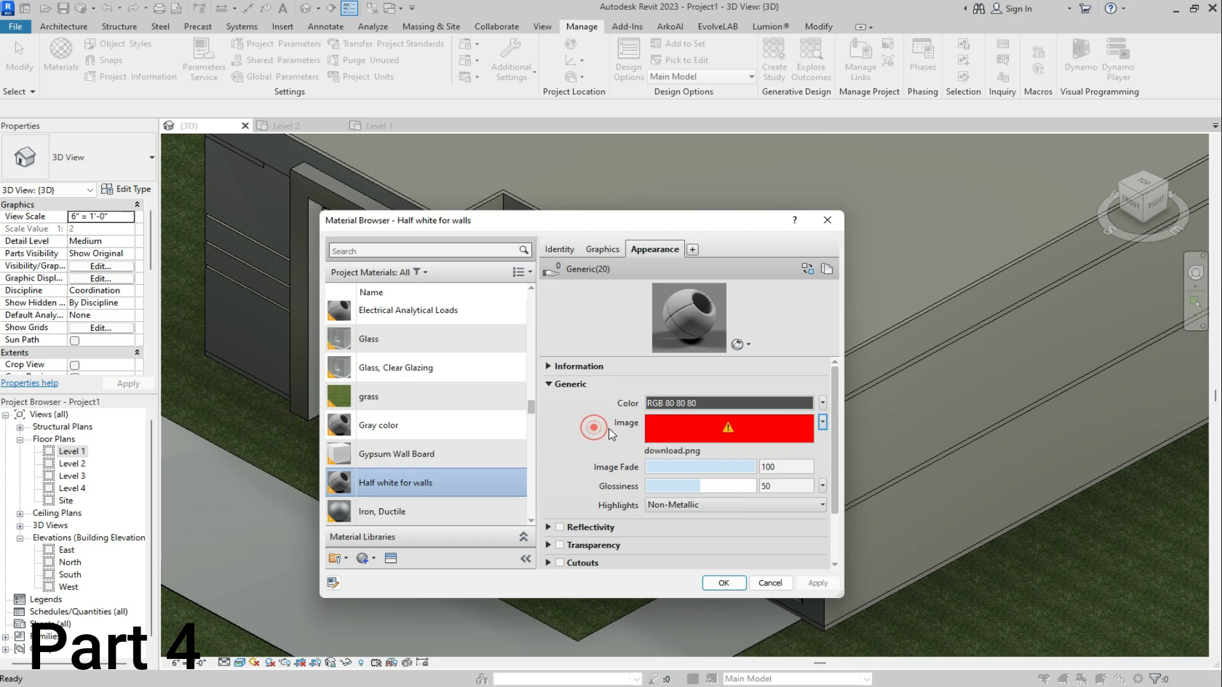
scroll(772, 429, down, 1)
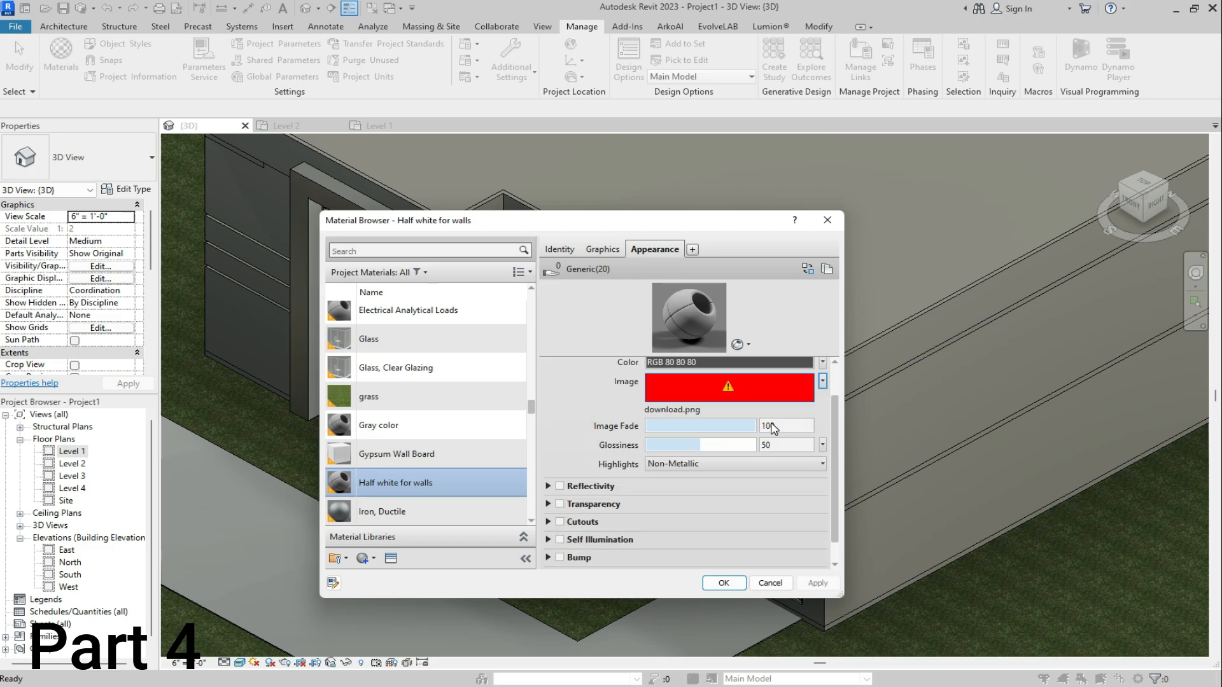
click(822, 380)
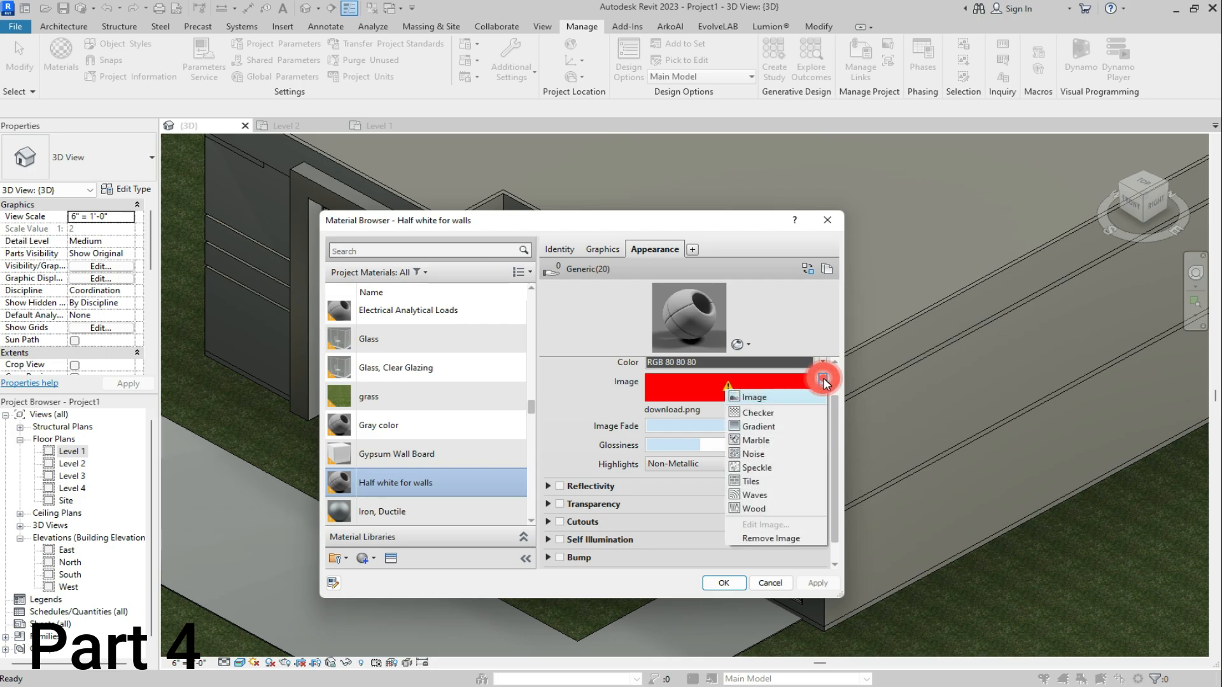
click(764, 537)
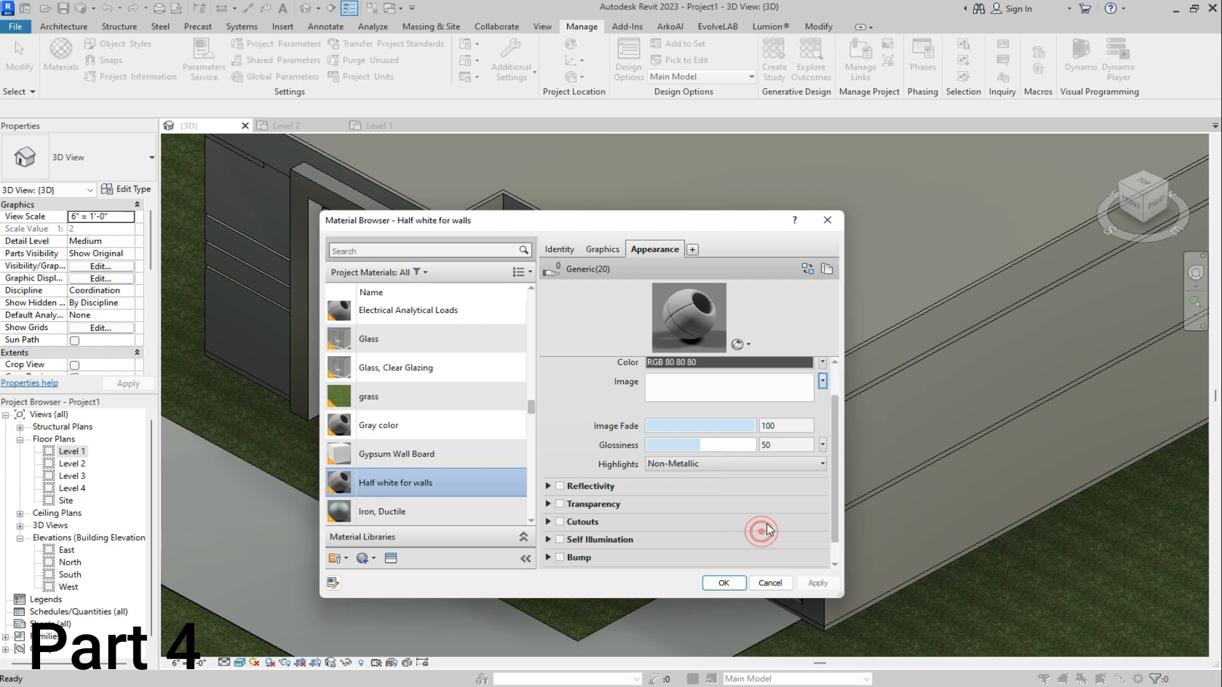
Set the "Half white for walls" appearance color to a pale cream, RGB 248 247 186, then apply it and close the material browser
click(732, 404)
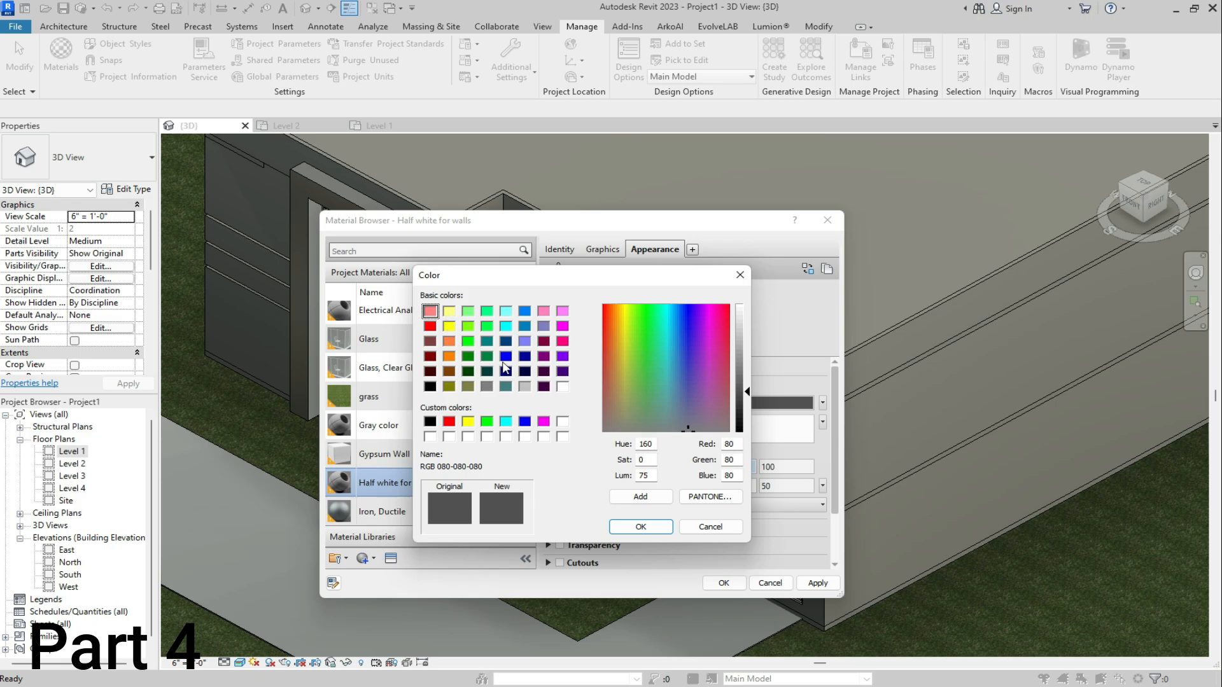
click(562, 386)
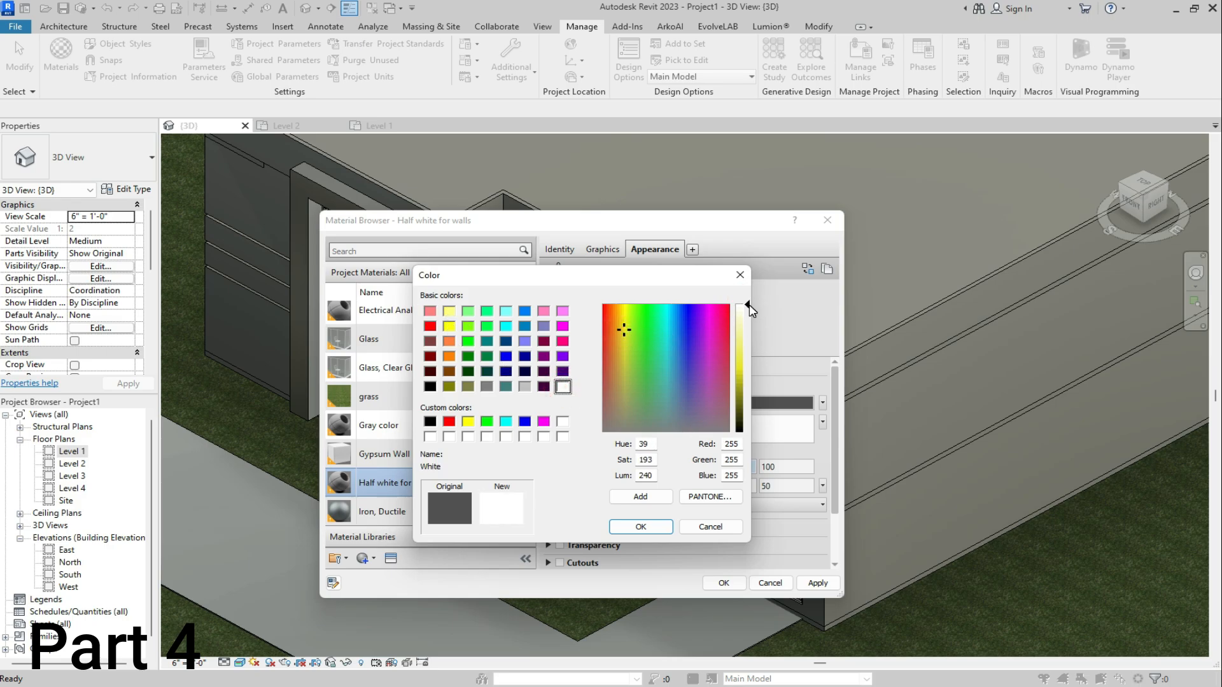
drag(749, 327, 753, 348)
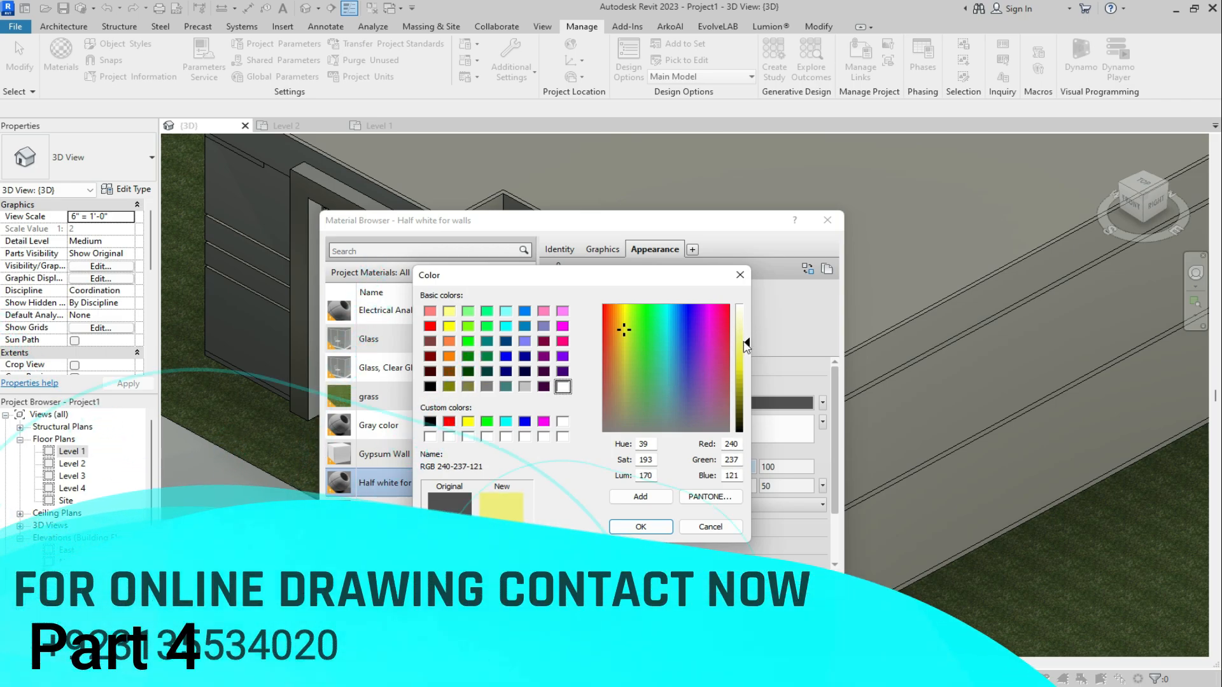
click(748, 335)
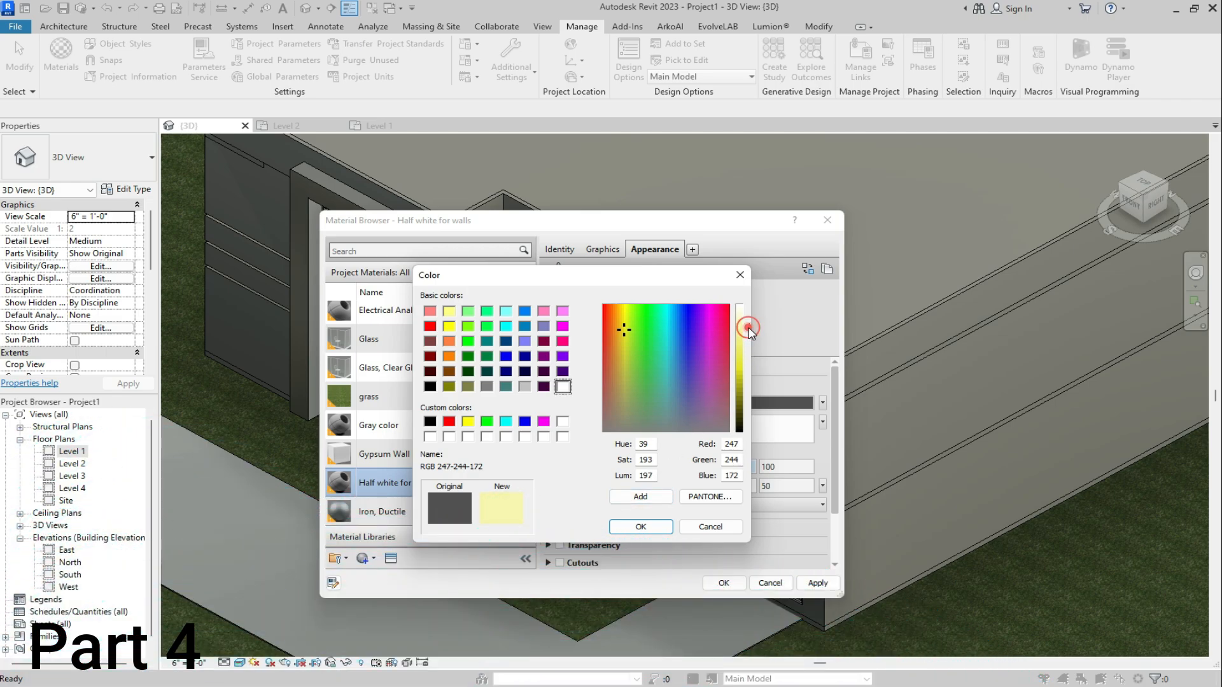
click(633, 533)
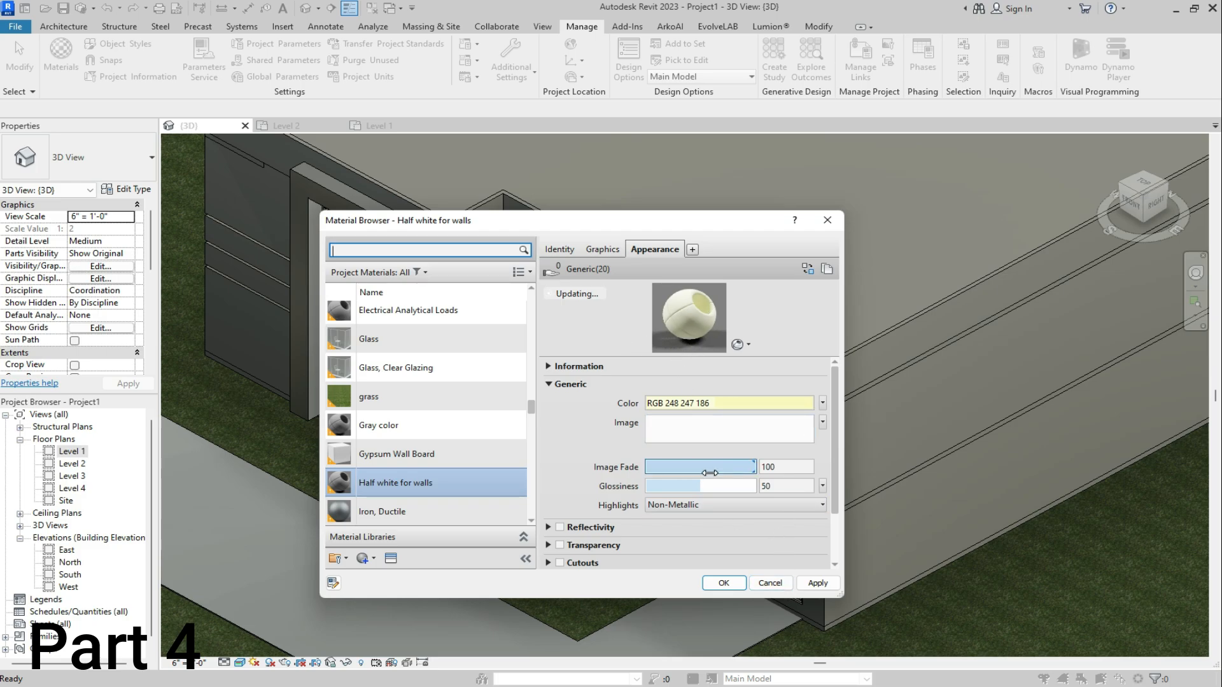
click(805, 506)
click(805, 505)
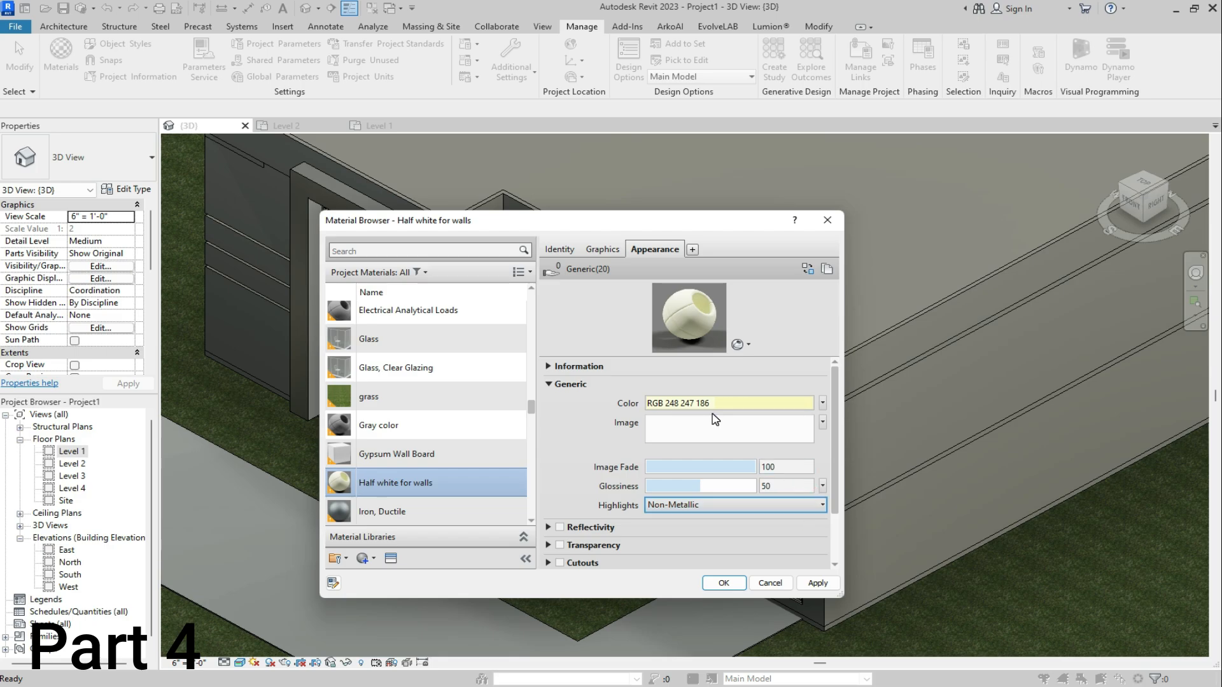
scroll(579, 417, down, 2)
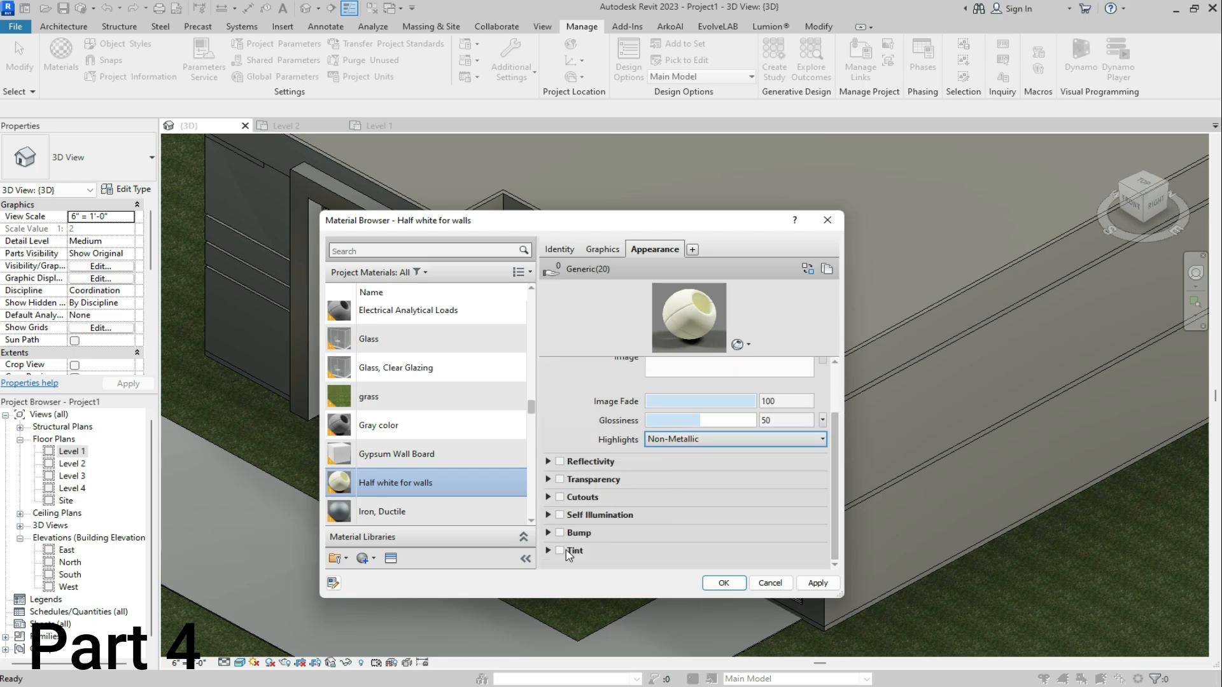
click(818, 584)
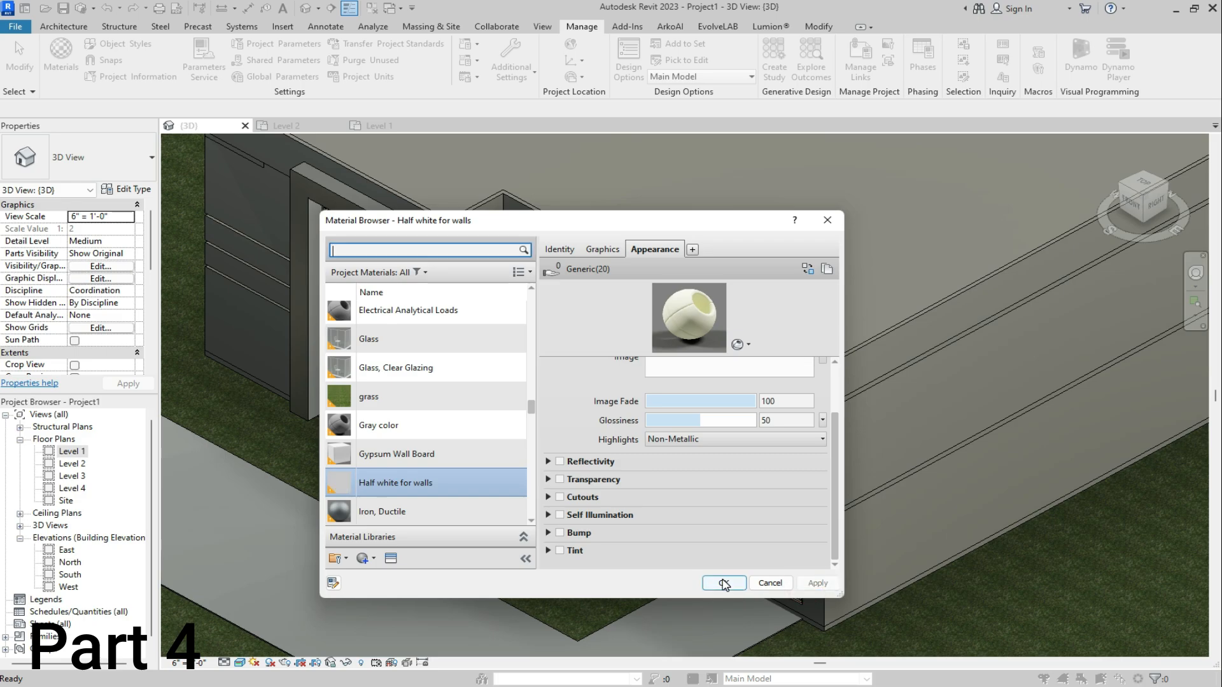
click(724, 582)
Open the generic model frame around the front balcony and upper window for in-place editing
scroll(652, 400, down, 5)
scroll(653, 345, up, 6)
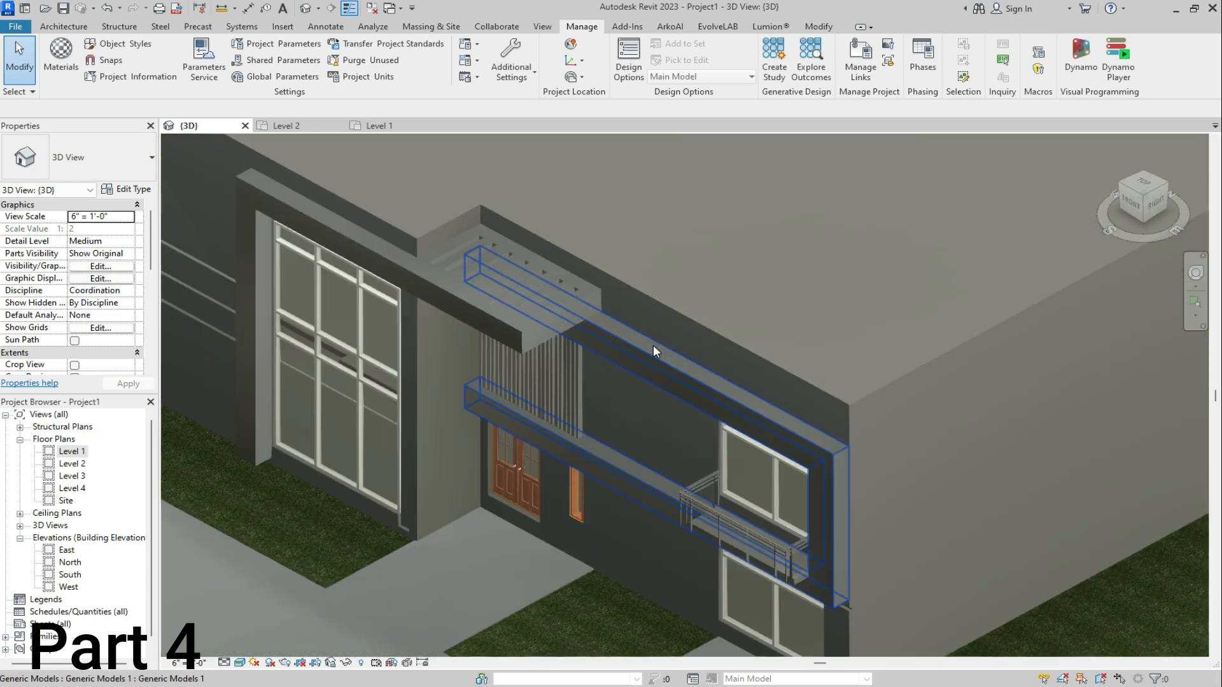
click(643, 348)
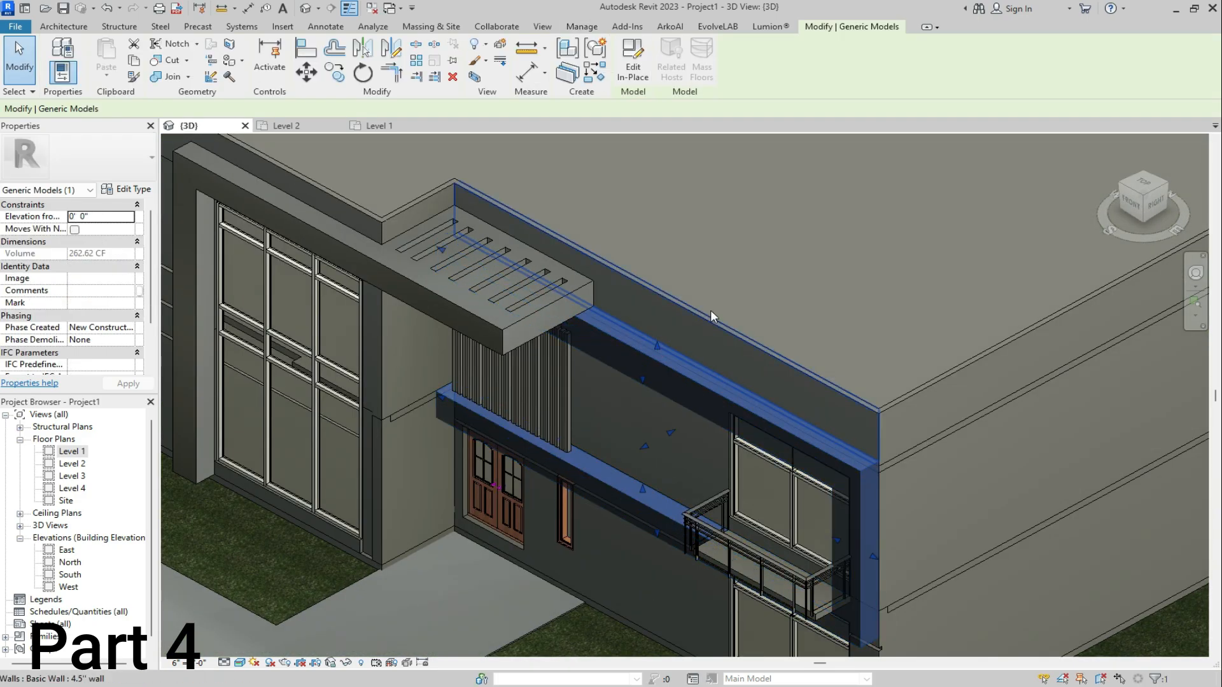
scroll(710, 310, down, 3)
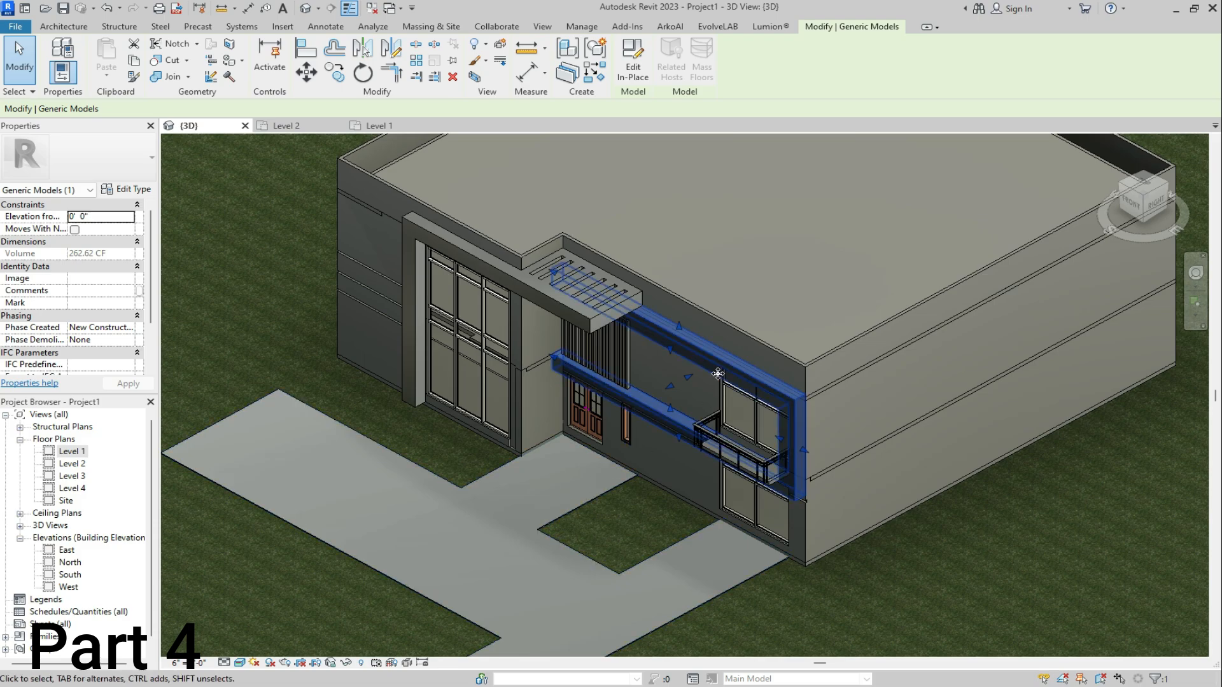
scroll(719, 365, up, 4)
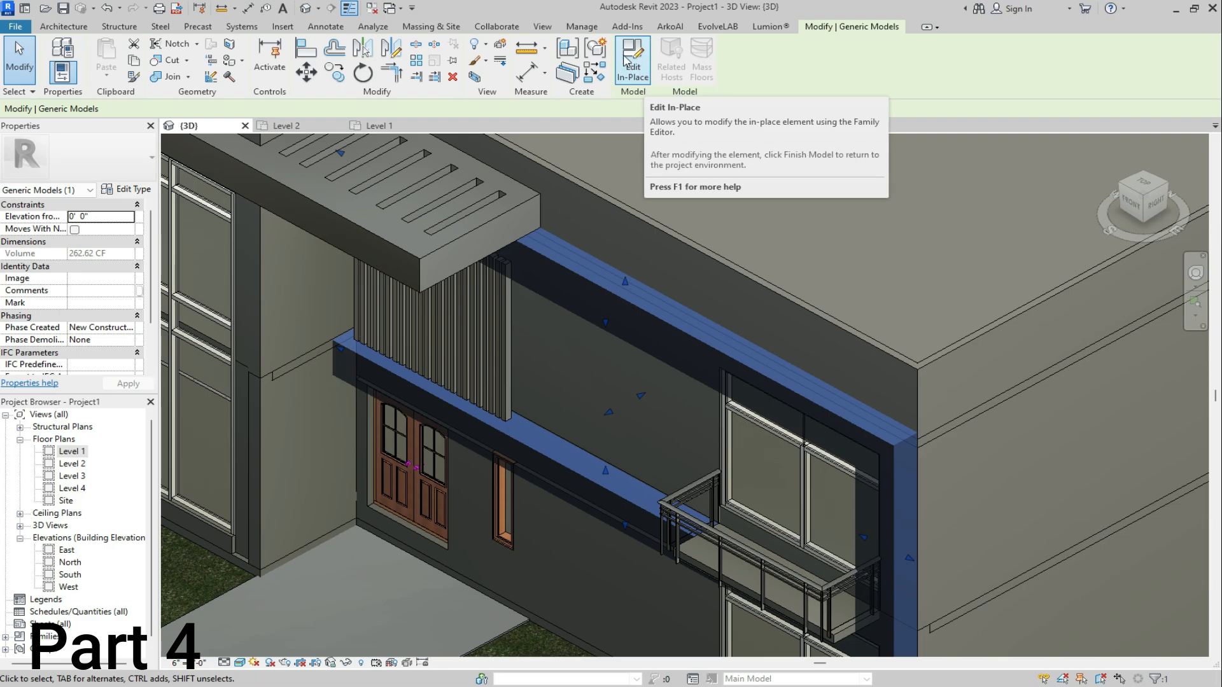
click(643, 64)
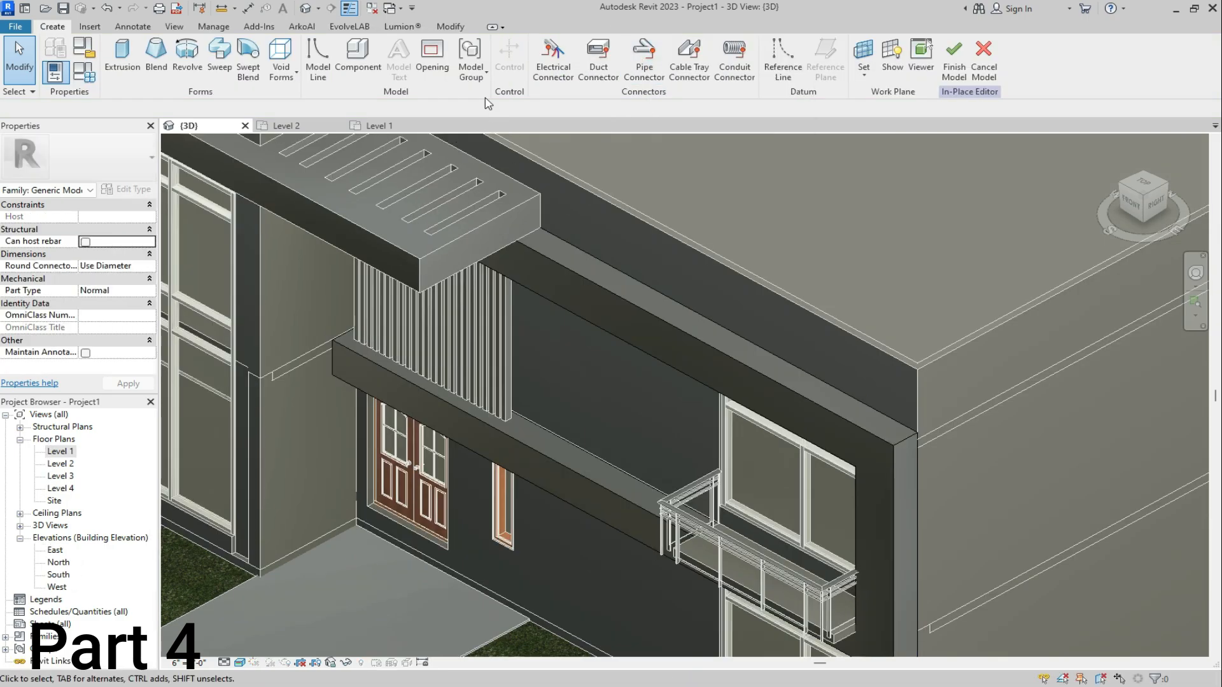
Start the Paint tool and search the project materials for "stone" to choose the Stone material
click(450, 28)
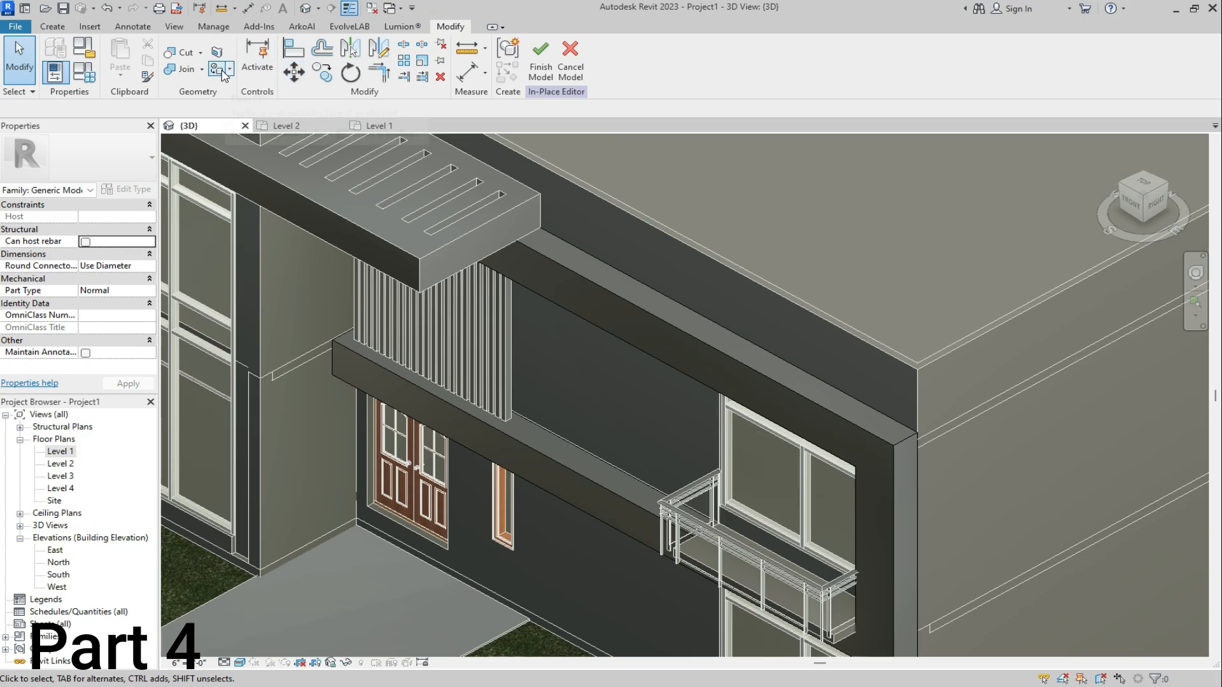
click(221, 71)
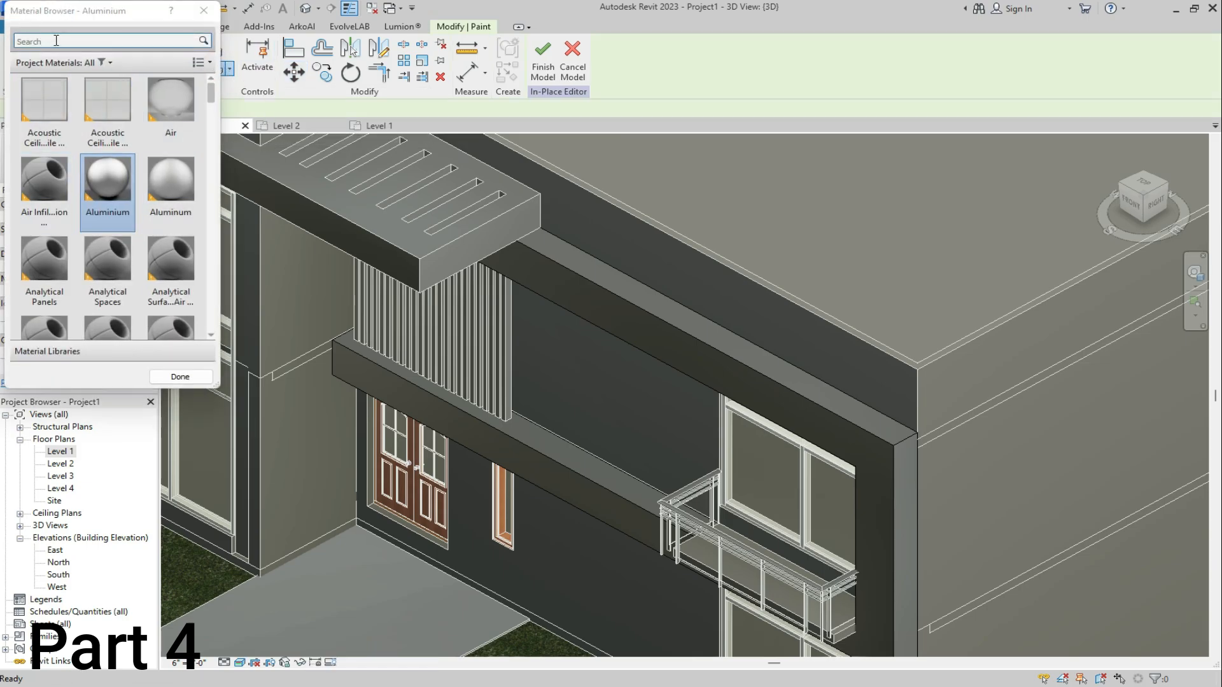
click(56, 41)
text(s)
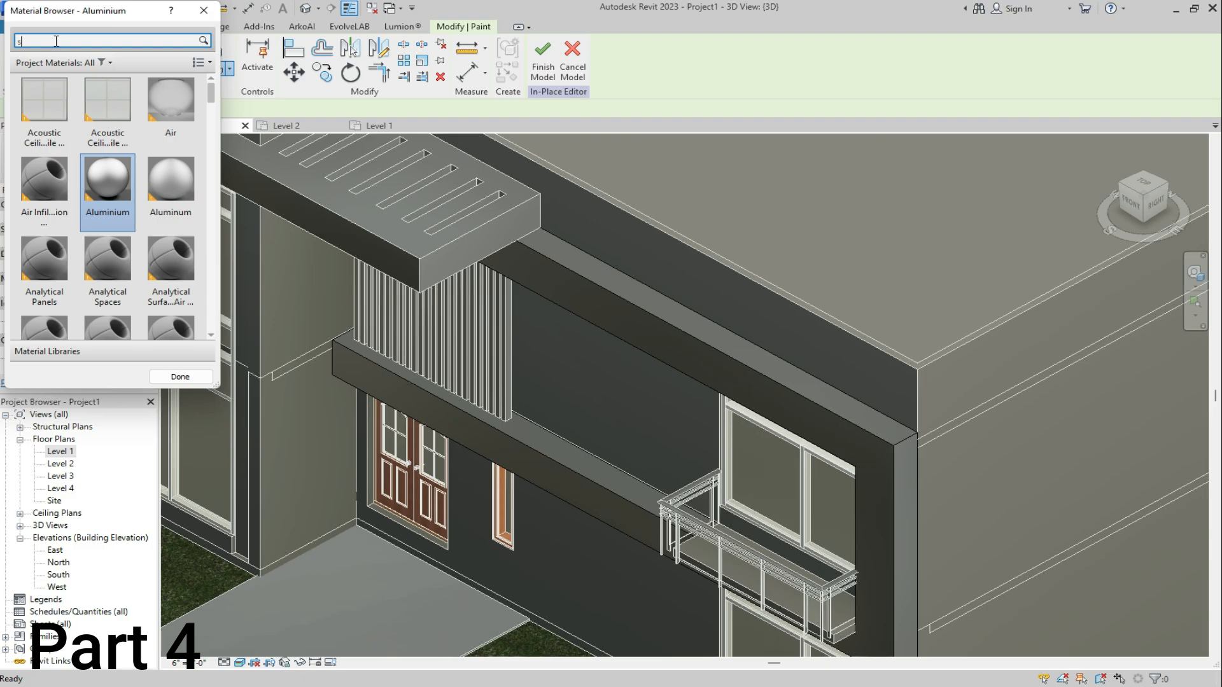
text(tone)
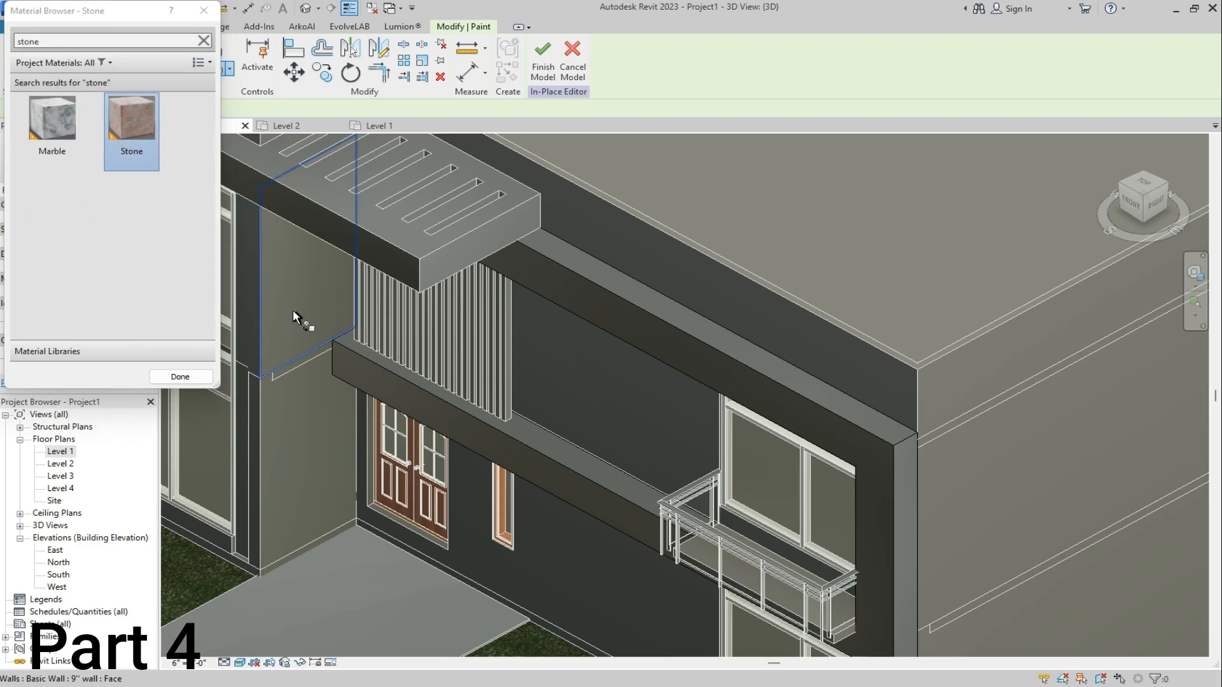
Paint the front face and the upper beam's top face of the balcony frame with Stone
scroll(650, 333, up, 3)
click(649, 335)
scroll(743, 315, down, 3)
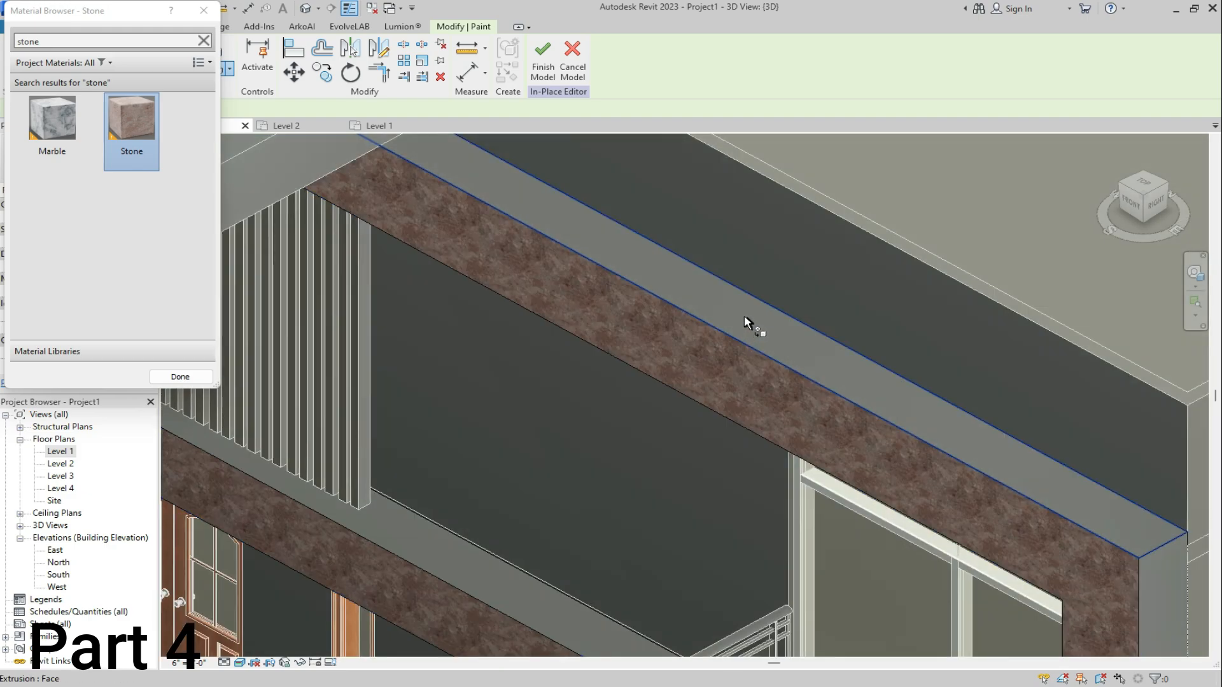
click(743, 315)
scroll(587, 292, up, 2)
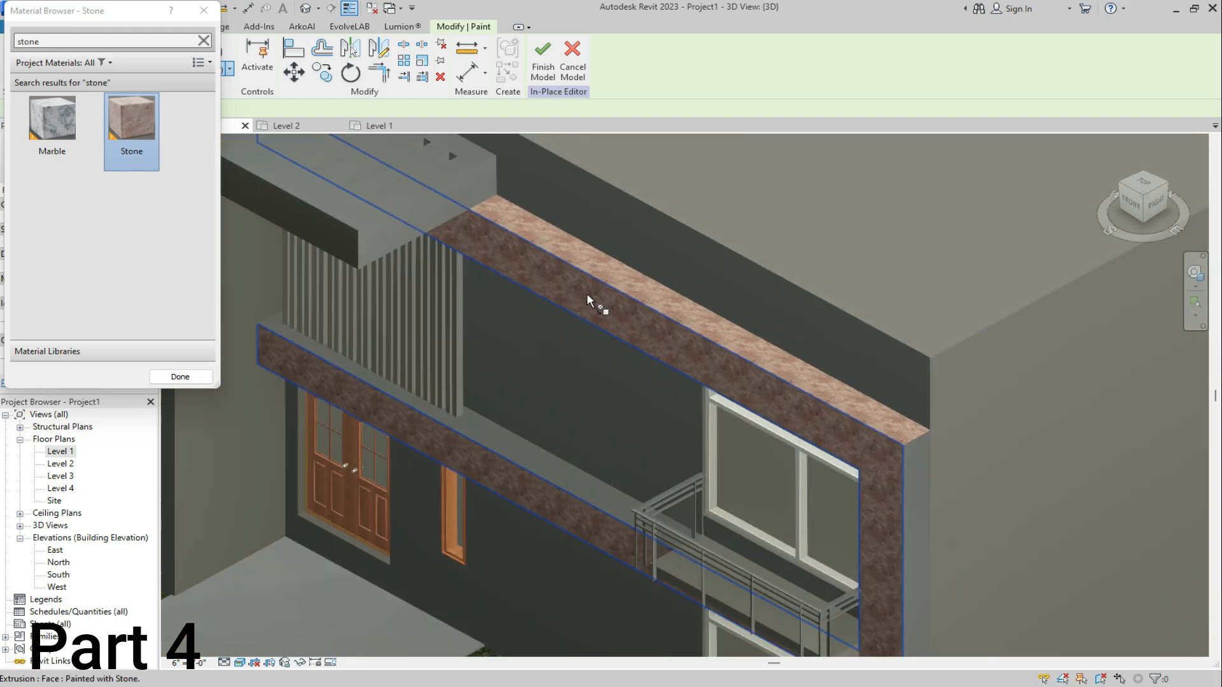
Paint the balcony frame's outer side face and lower beam's top face with Stone, and finish the in-place model
click(910, 481)
scroll(655, 338, down, 3)
scroll(581, 414, up, 4)
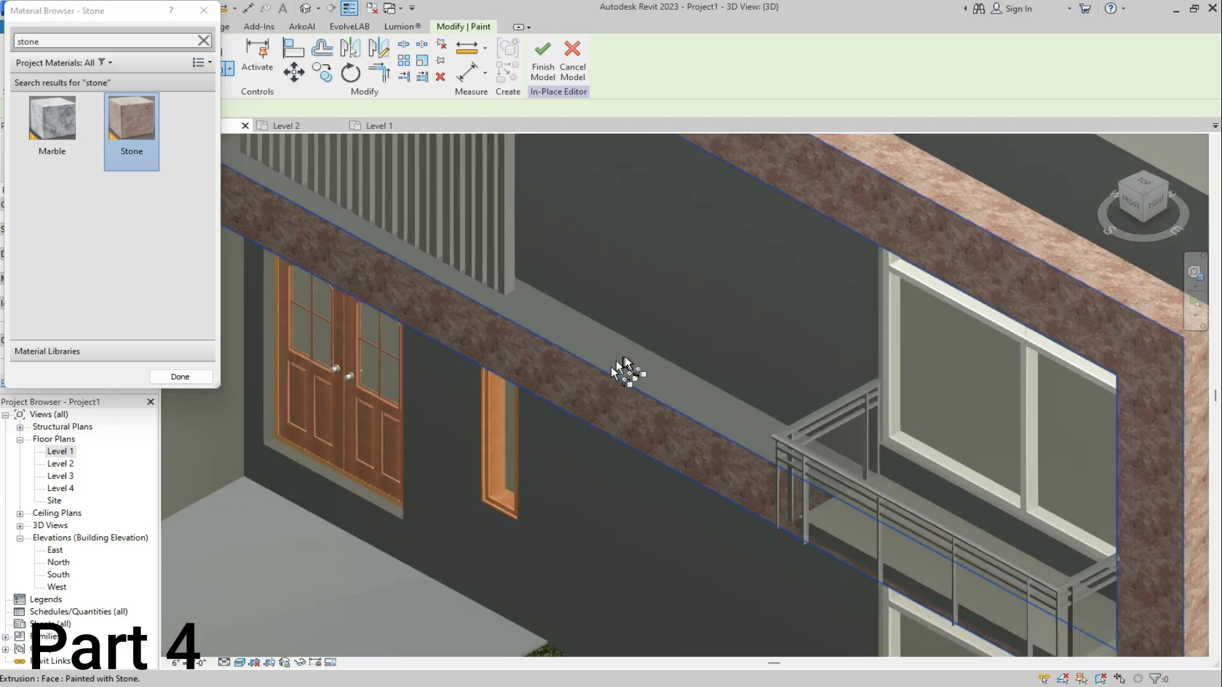
scroll(558, 299, down, 3)
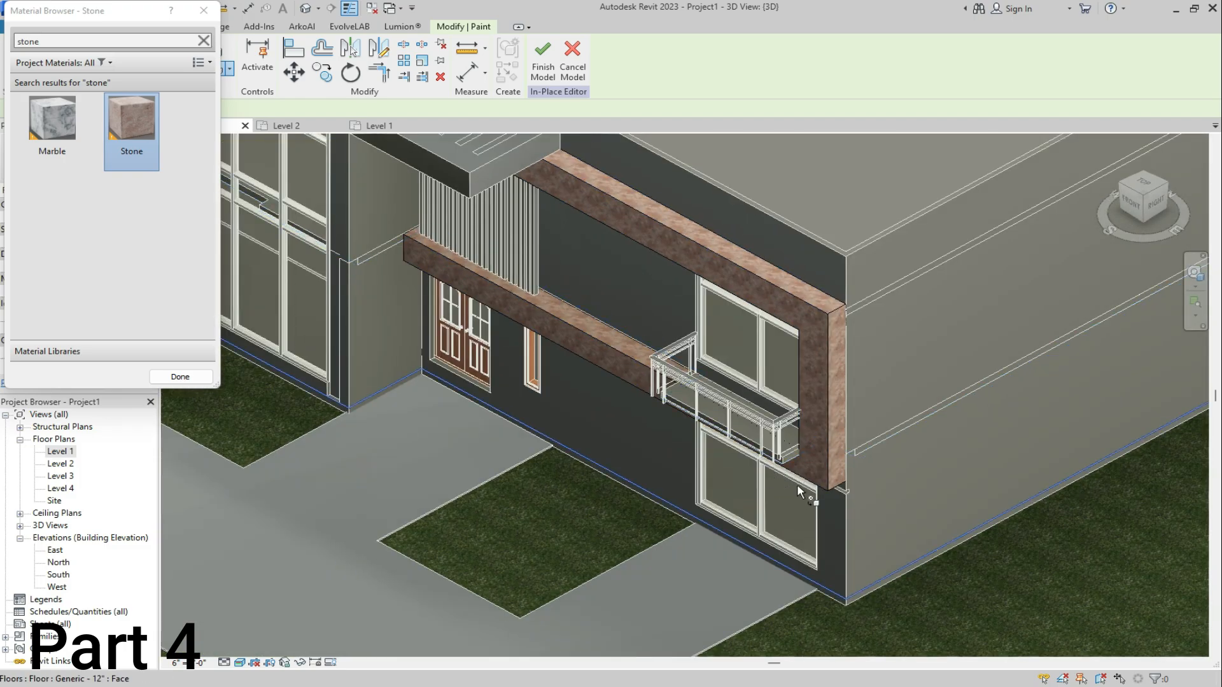
scroll(802, 484, up, 5)
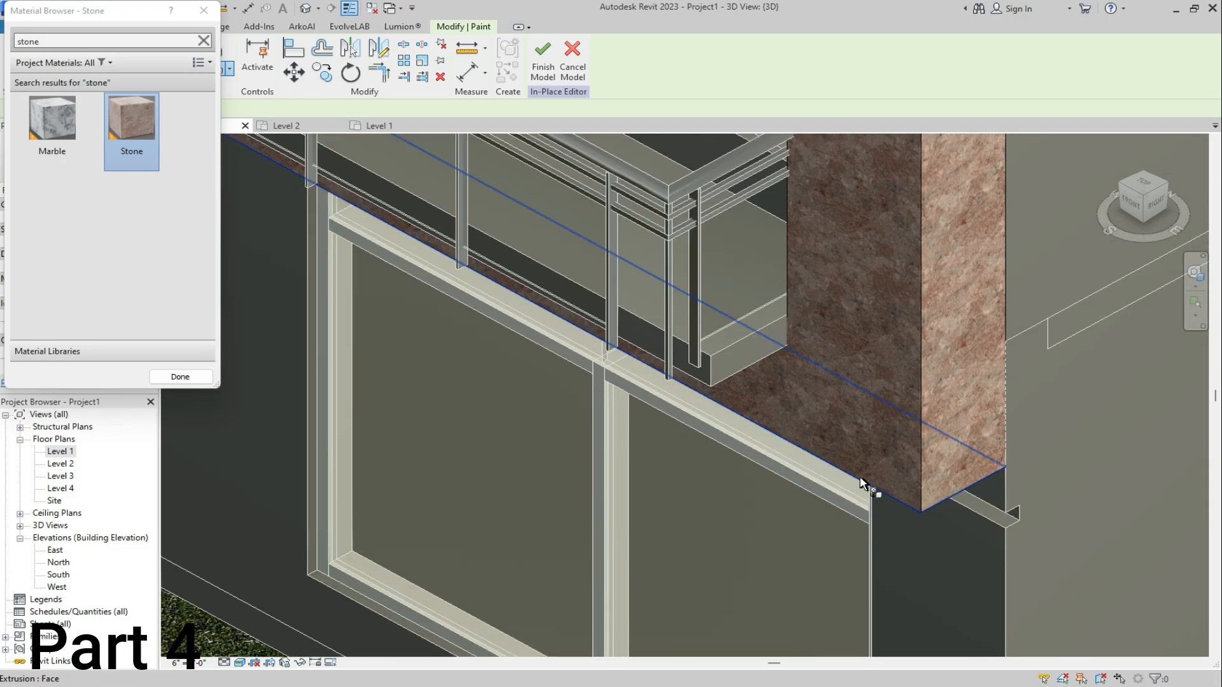
scroll(922, 558, down, 5)
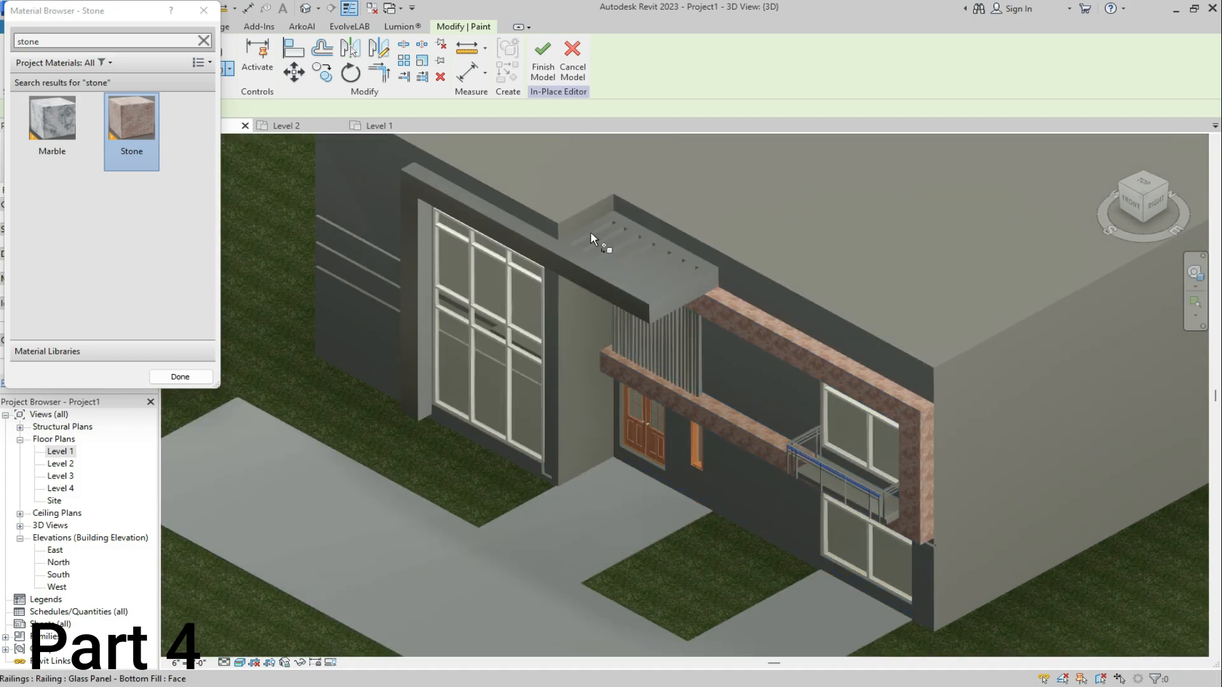
scroll(537, 210, up, 4)
scroll(563, 280, down, 5)
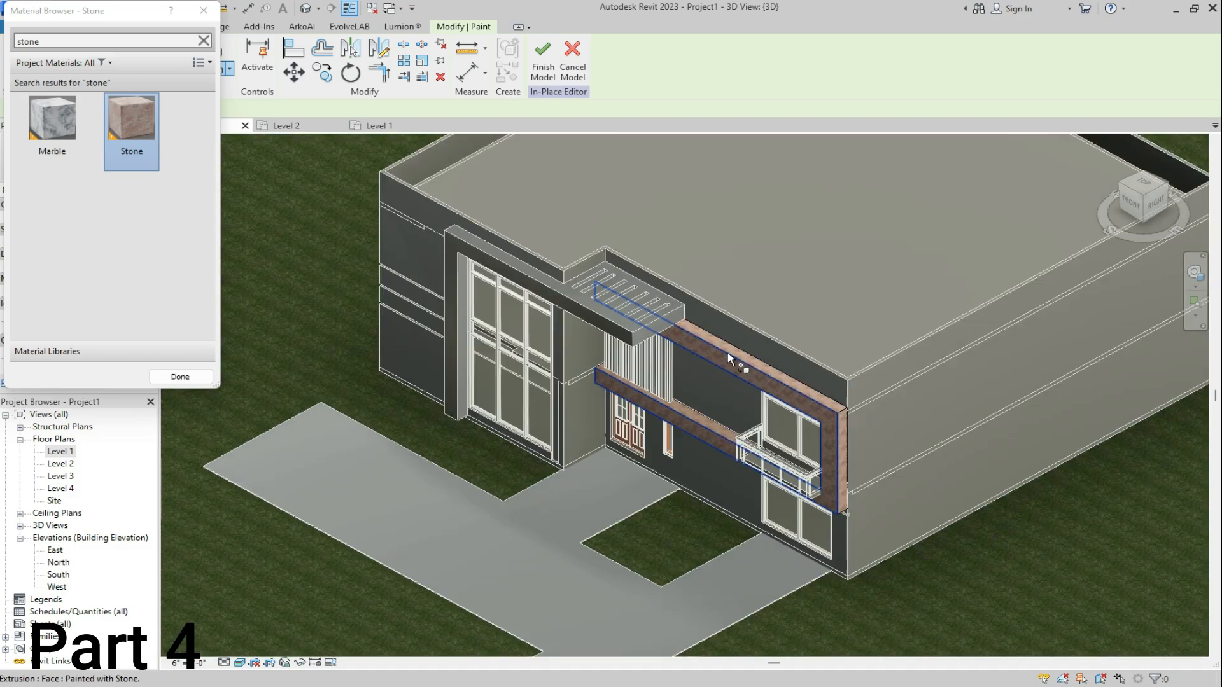
click(543, 61)
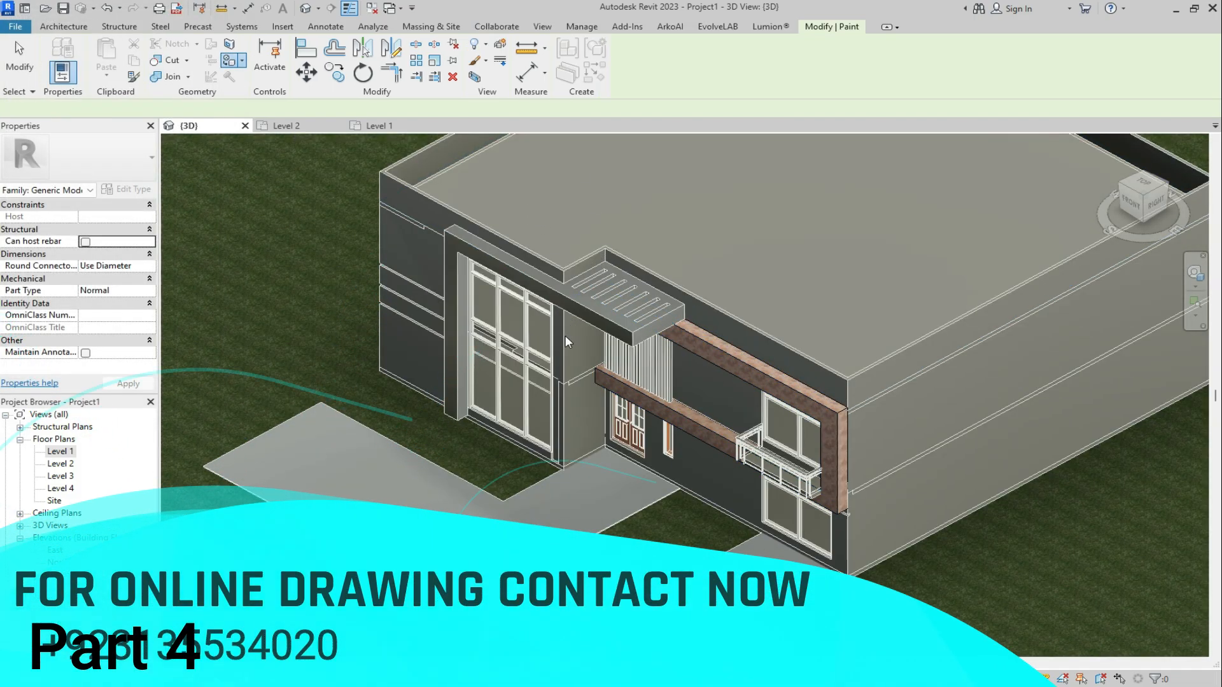
Open the slotted entrance canopy with its frame around the tall window for in-place editing
scroll(565, 335, up, 4)
click(586, 360)
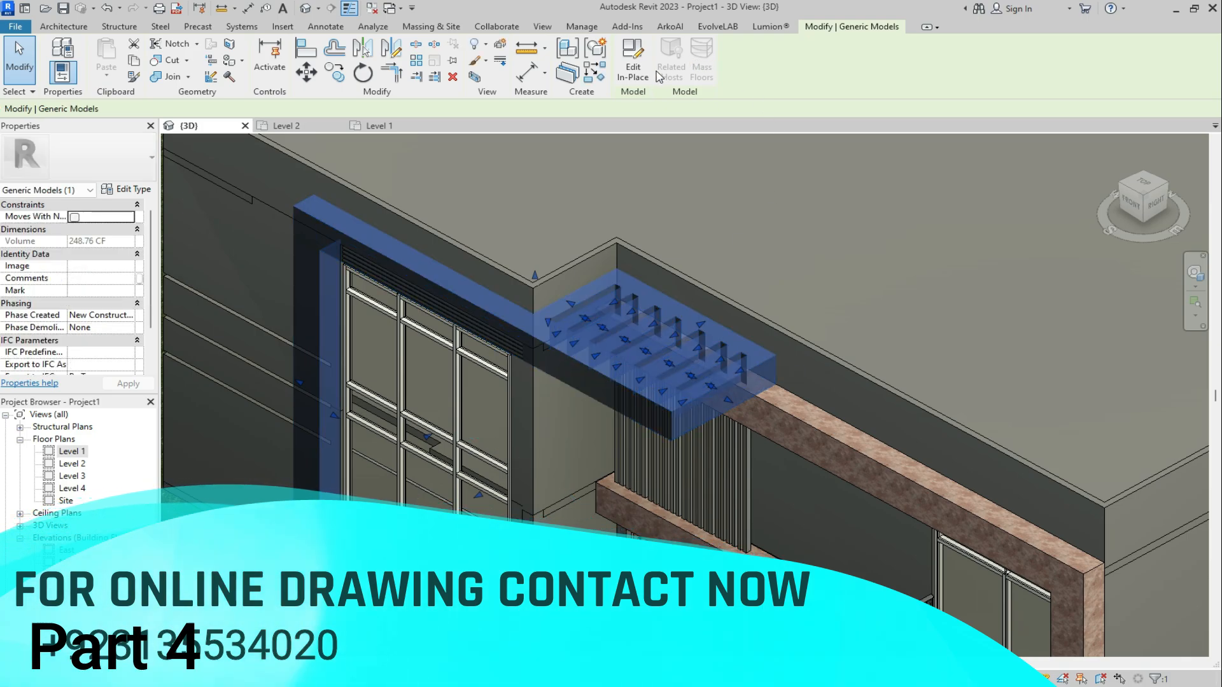
click(632, 74)
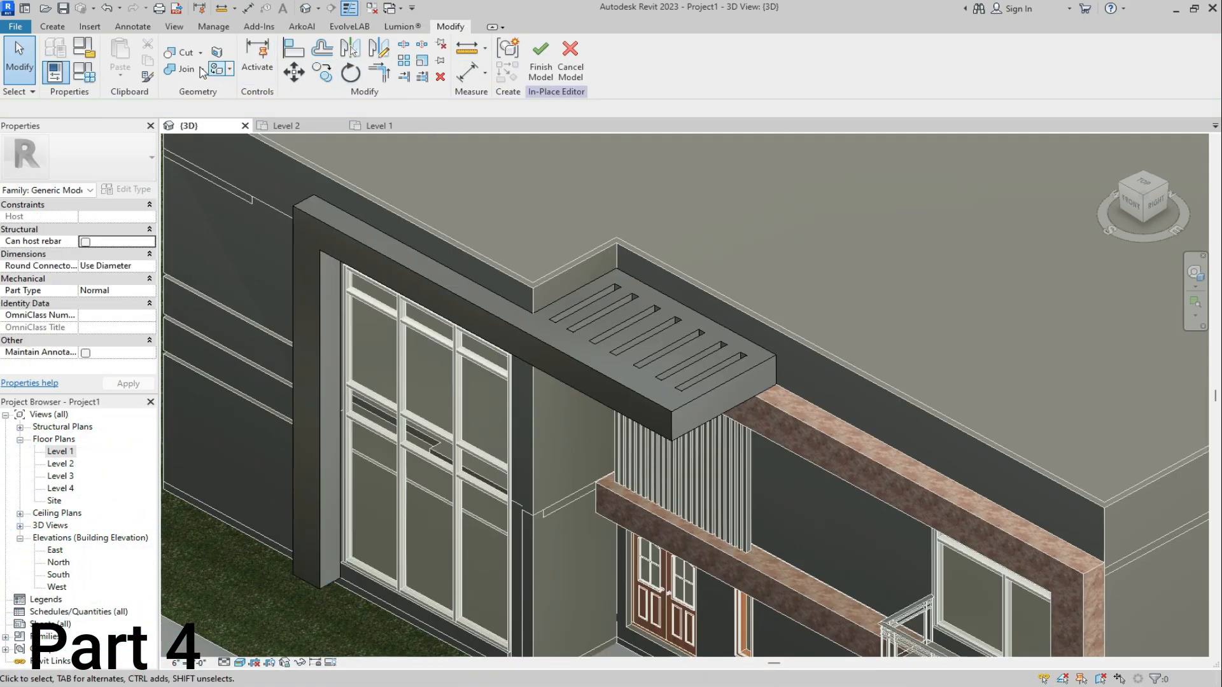
Paint the slotted canopy's top face, long front face and outer end face with Stone
click(215, 70)
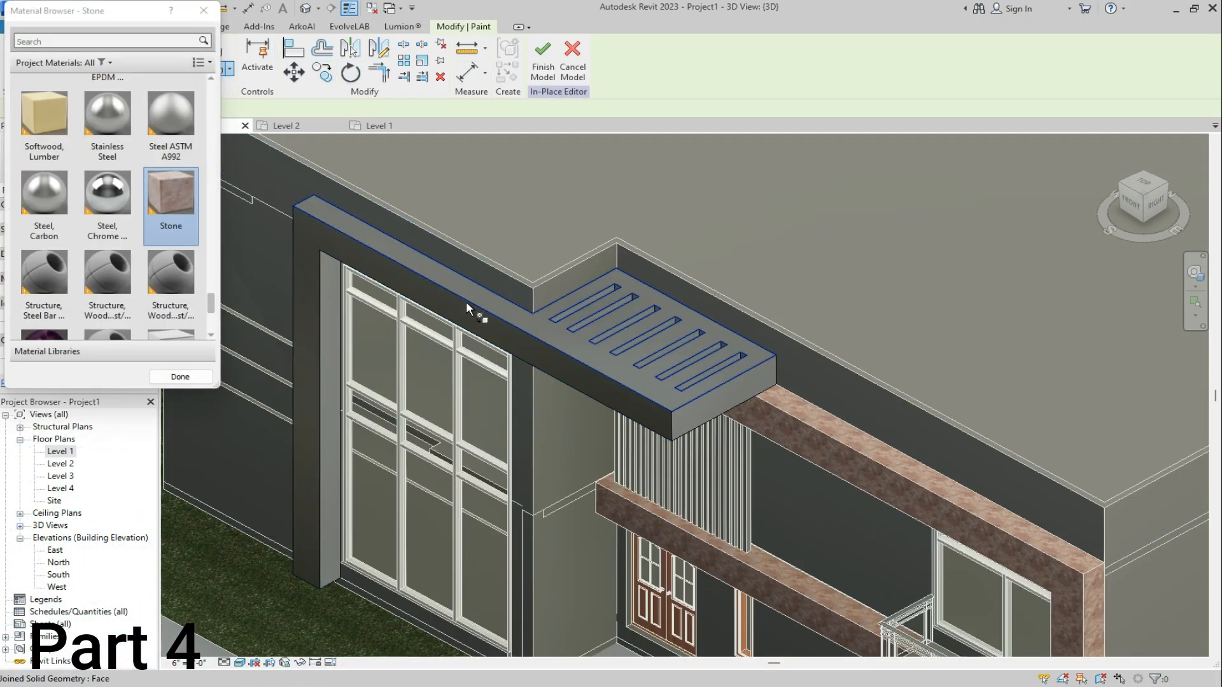
scroll(466, 304, up, 4)
click(489, 300)
click(560, 327)
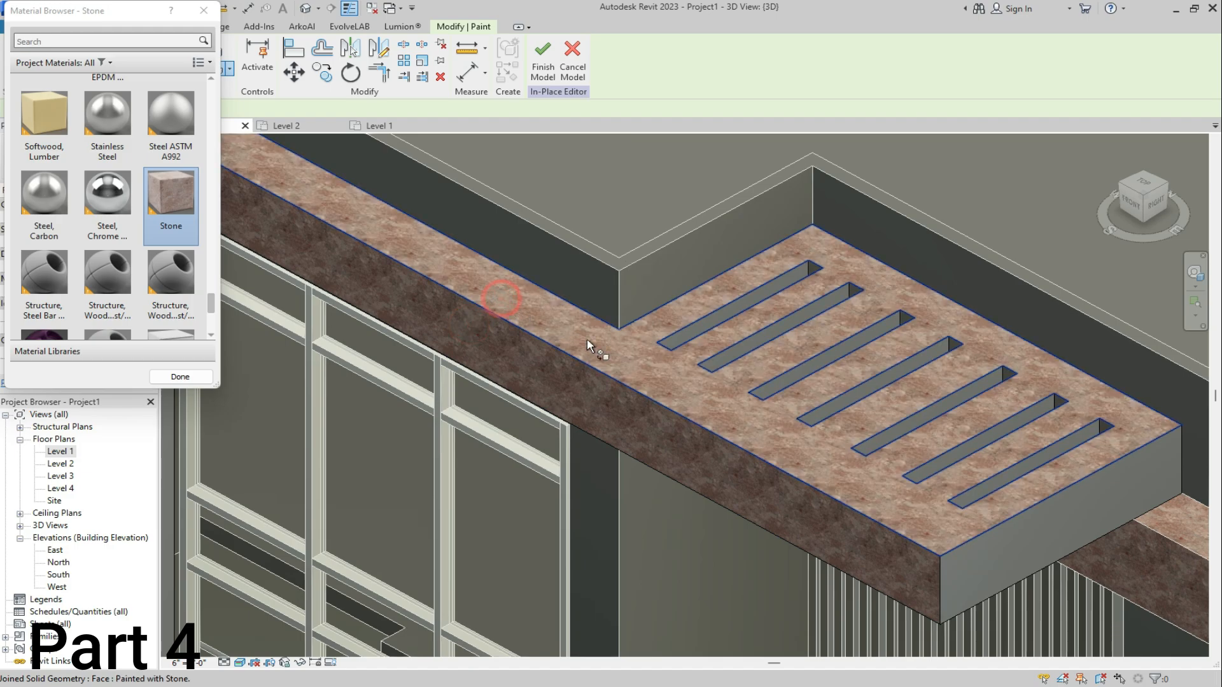
scroll(722, 325, down, 1)
click(941, 486)
scroll(962, 388, down, 3)
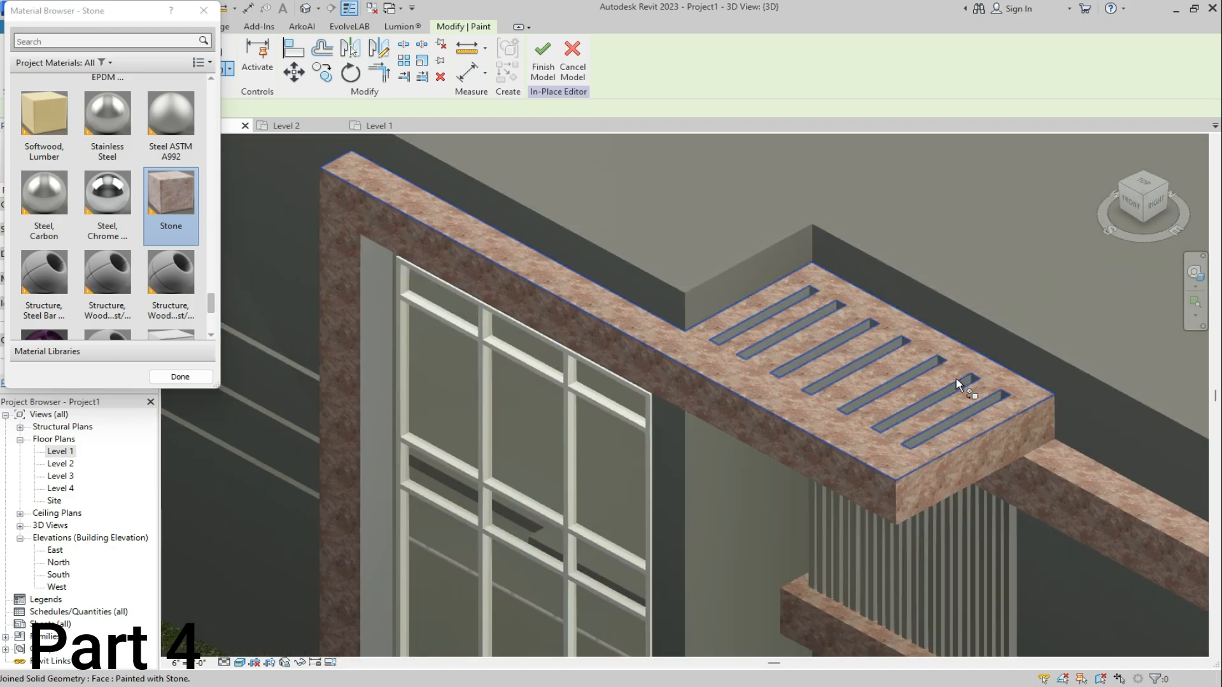
Paint the tall window frame's inner side, underside and outer side faces with Stone, and finish the in-place model
scroll(720, 315, up, 4)
click(658, 331)
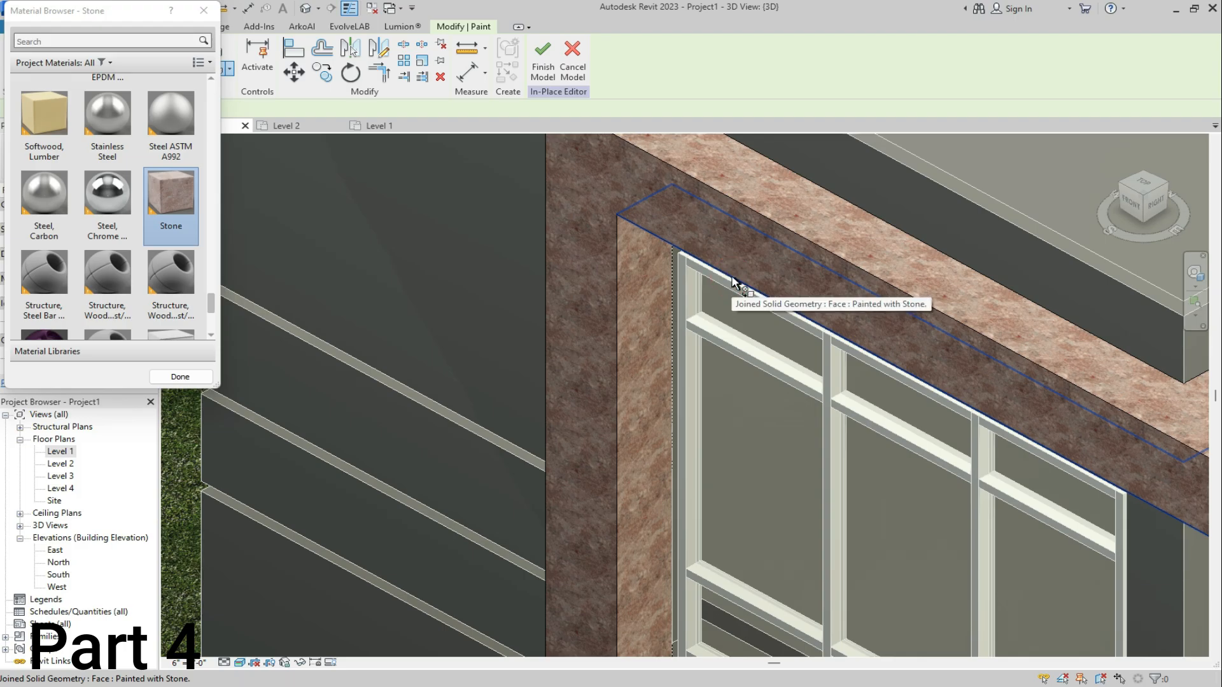
scroll(750, 363, down, 3)
scroll(678, 257, up, 3)
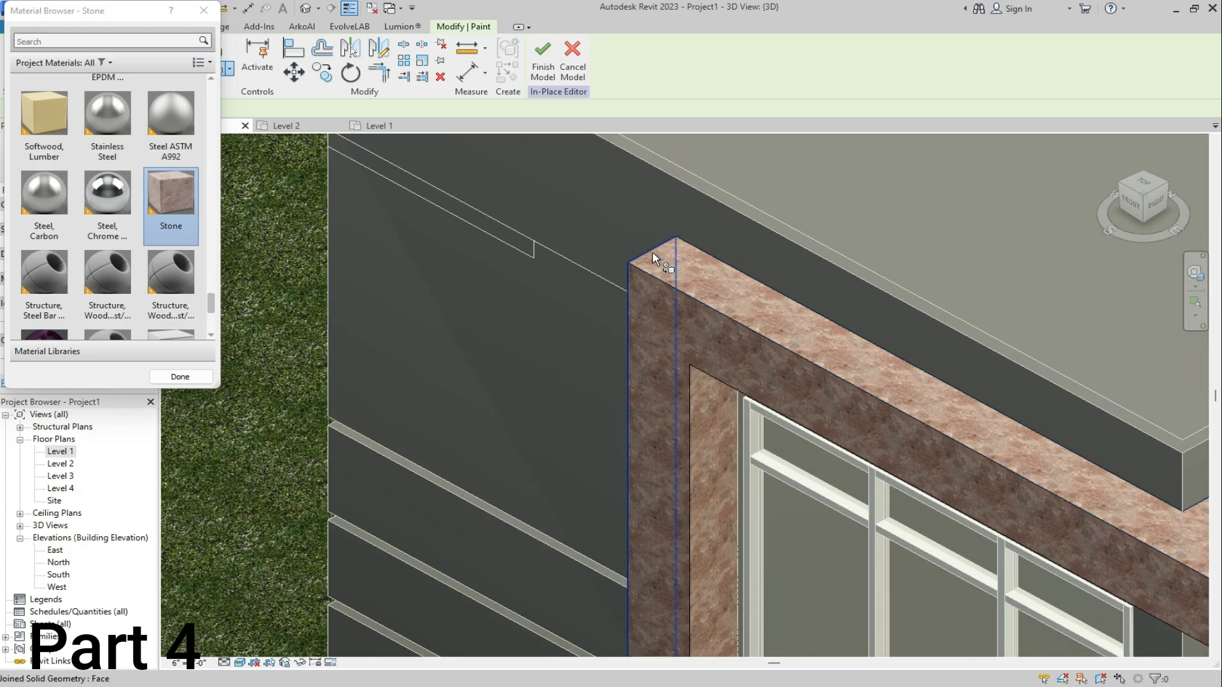
click(650, 250)
scroll(639, 285, down, 4)
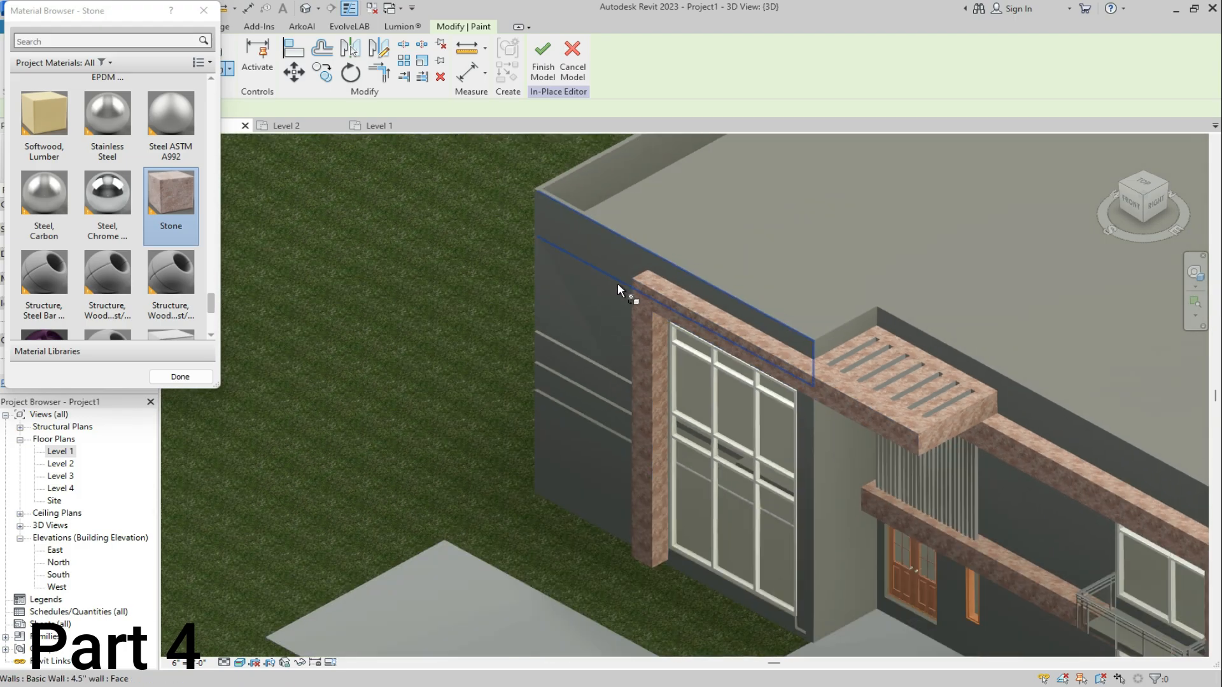
scroll(617, 289, down, 4)
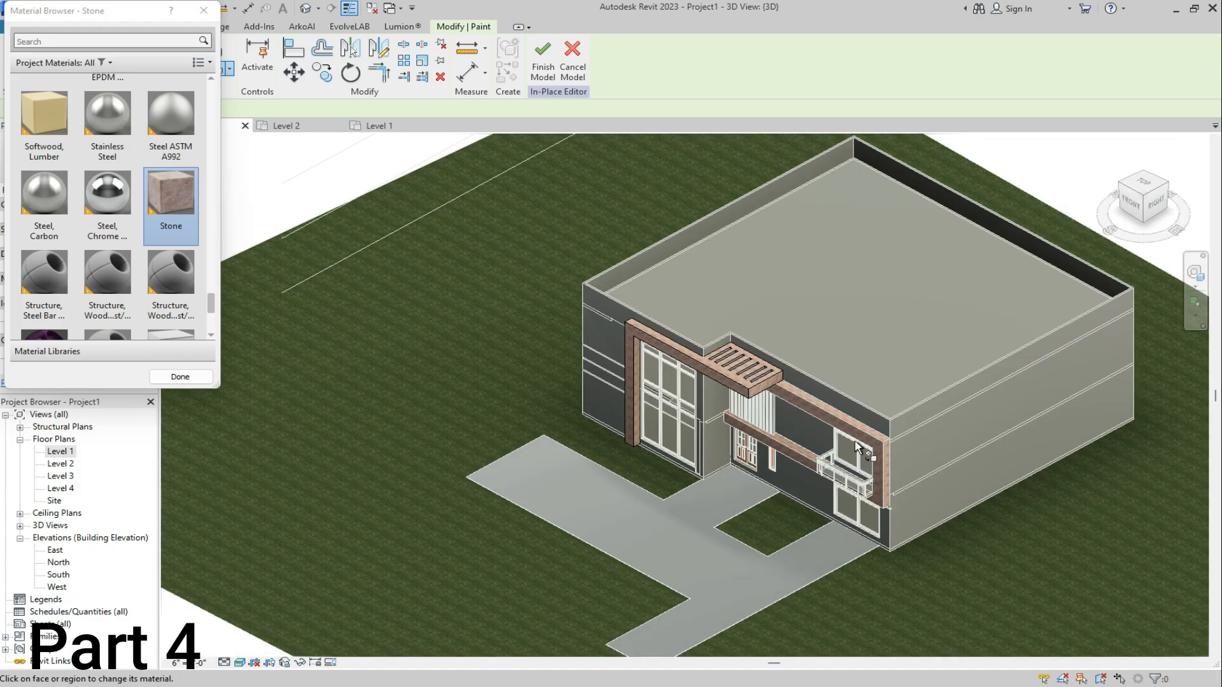
scroll(644, 372, up, 4)
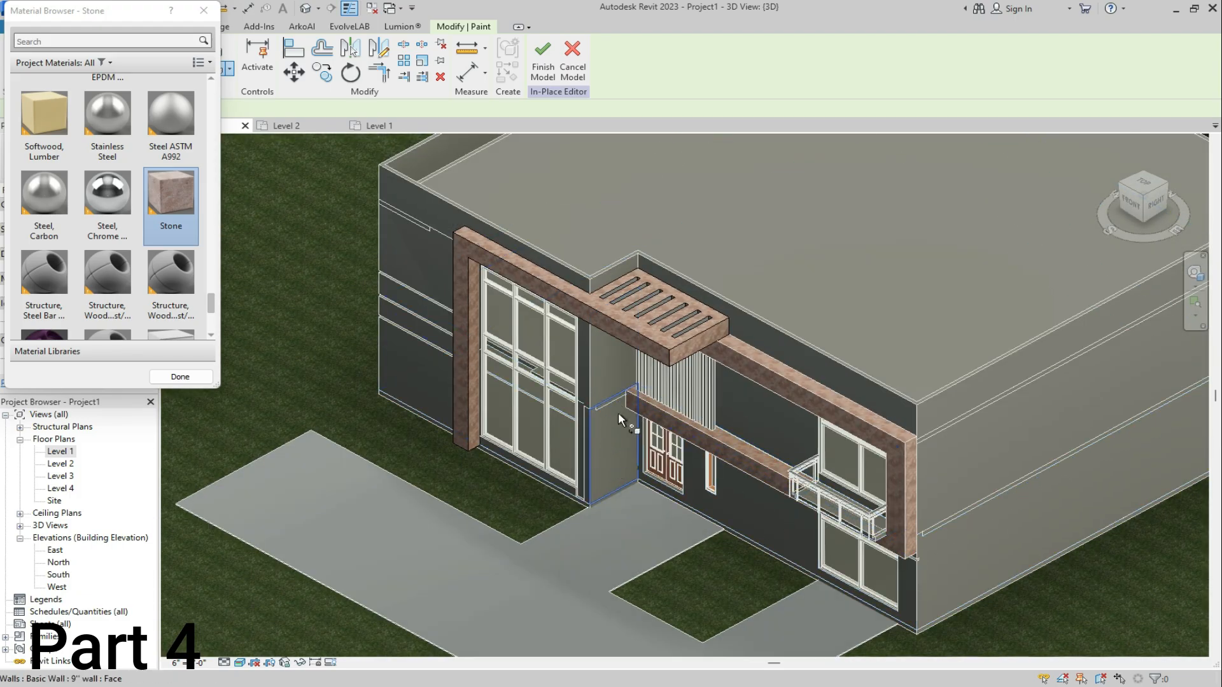
click(543, 64)
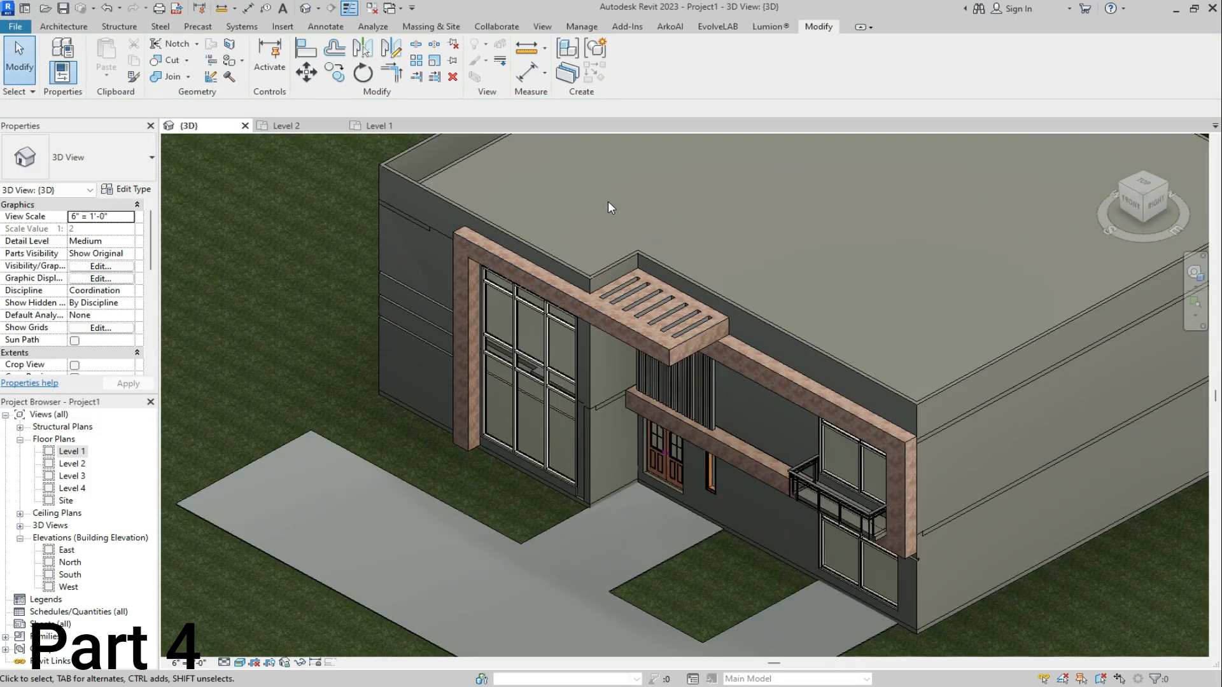
Start the Paint tool and search the project materials for "half" to choose Half white for walls
scroll(659, 286, down, 4)
scroll(742, 422, up, 5)
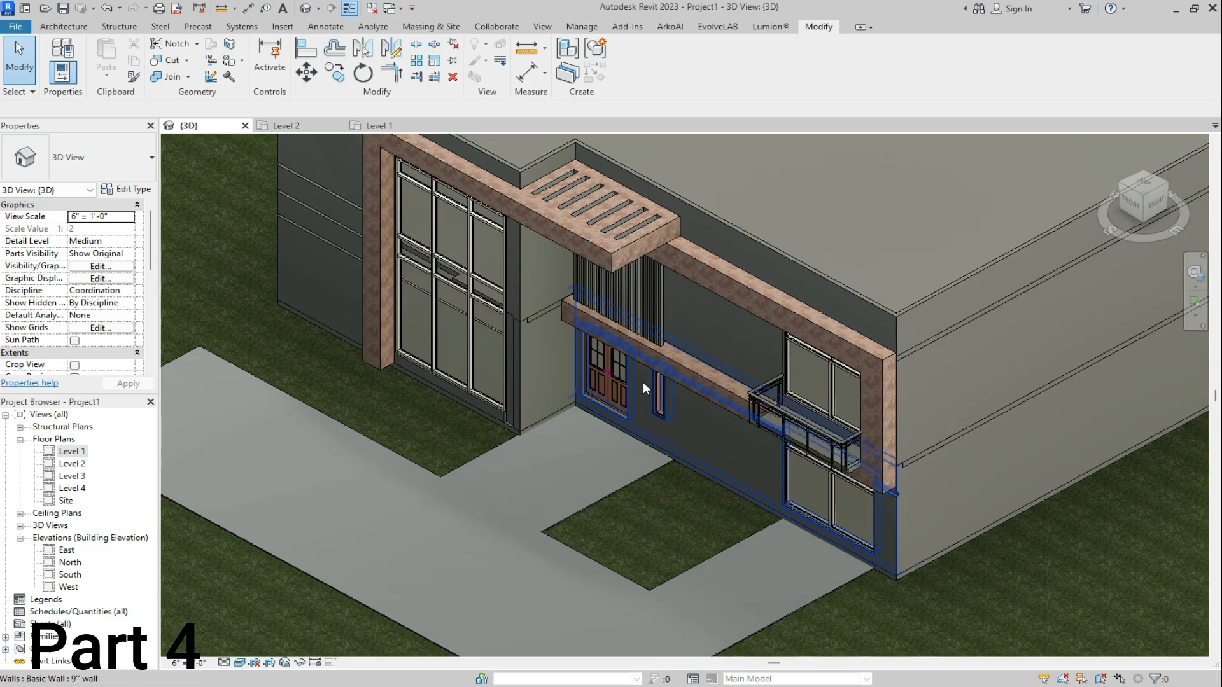
scroll(677, 390, down, 2)
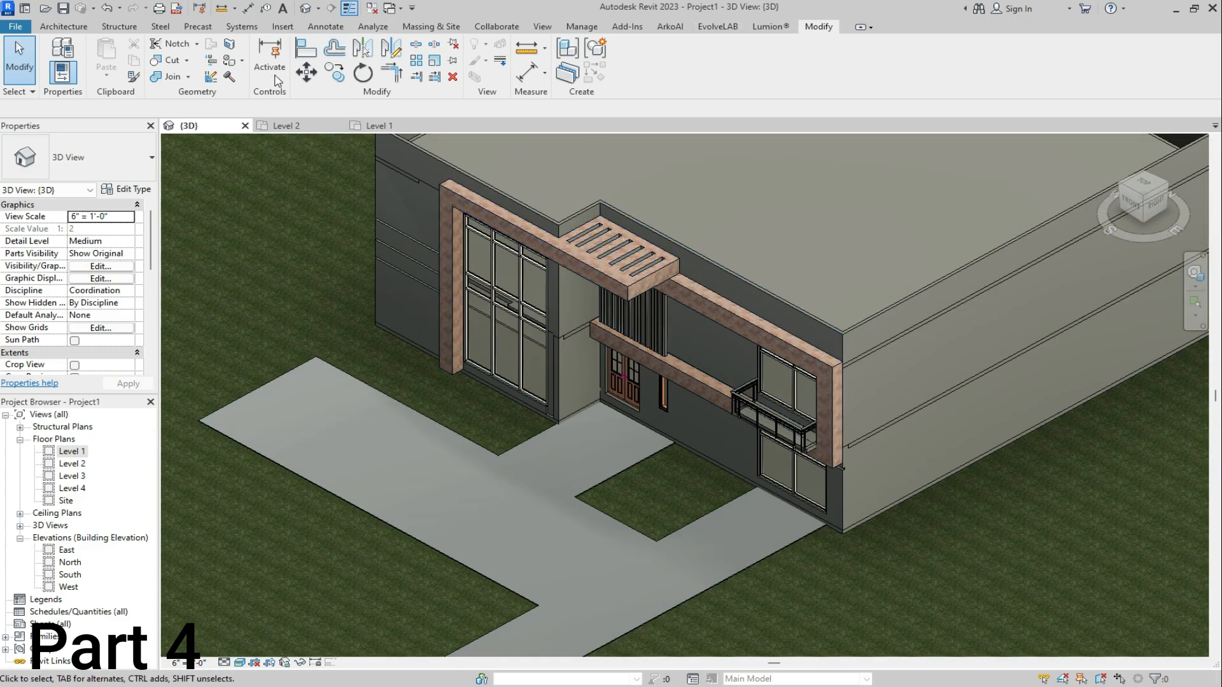
click(230, 74)
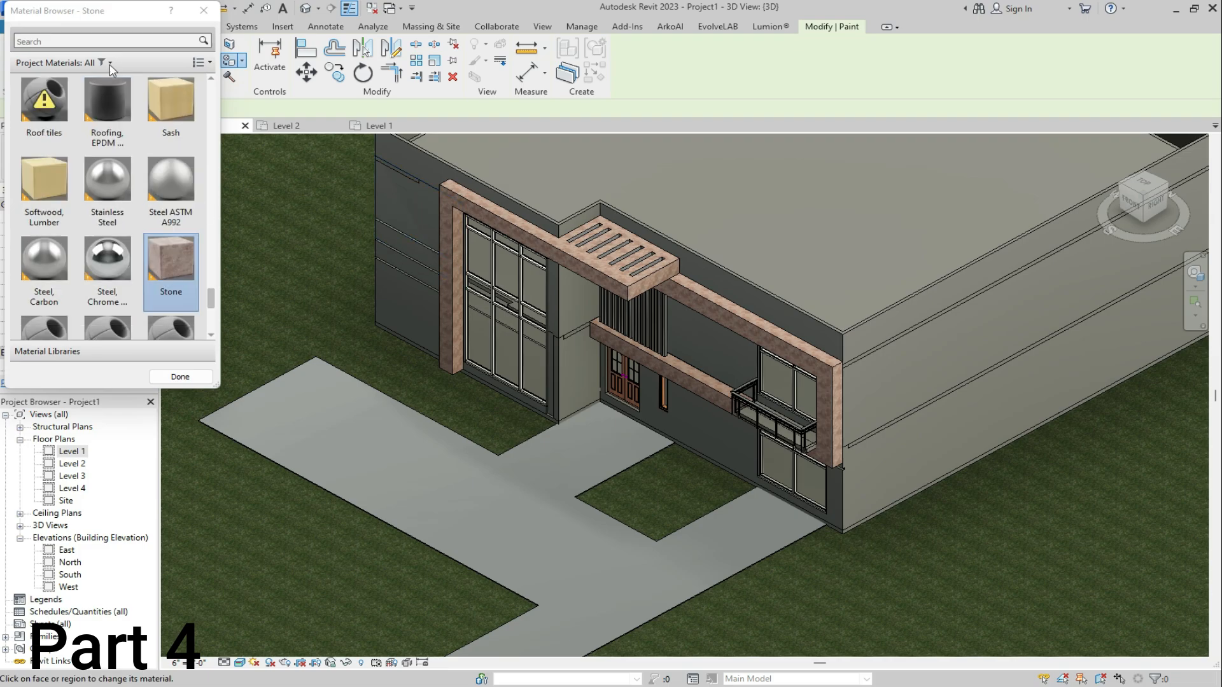
click(96, 40)
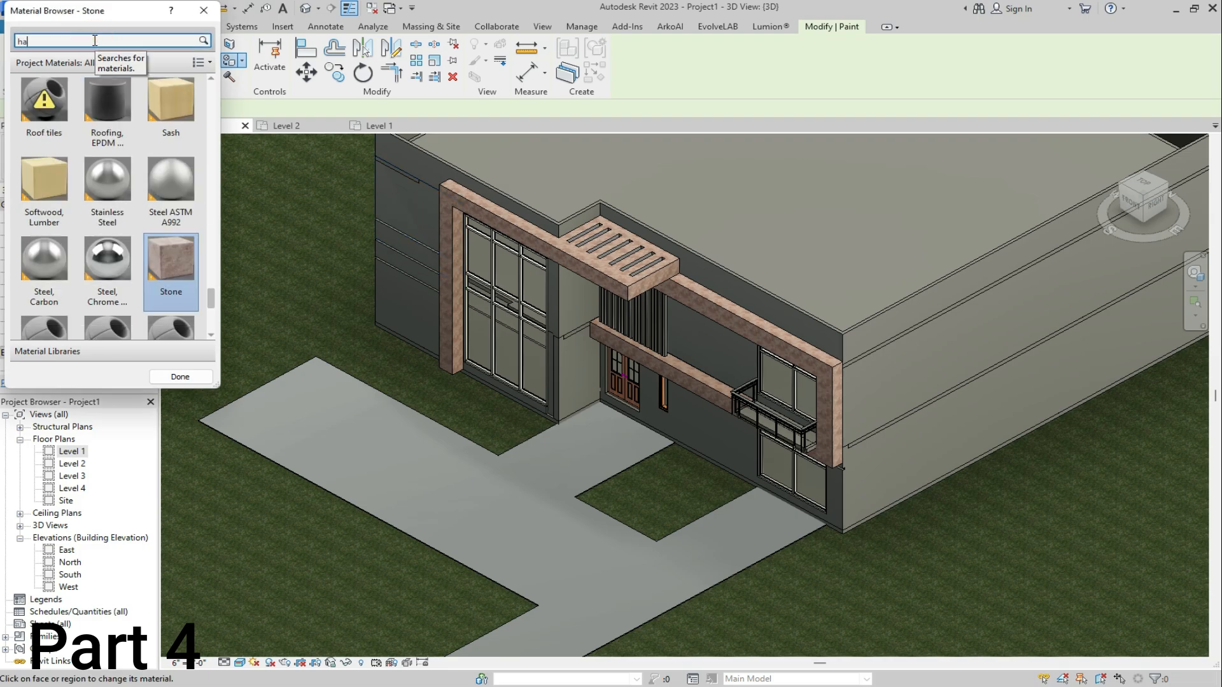
click(46, 119)
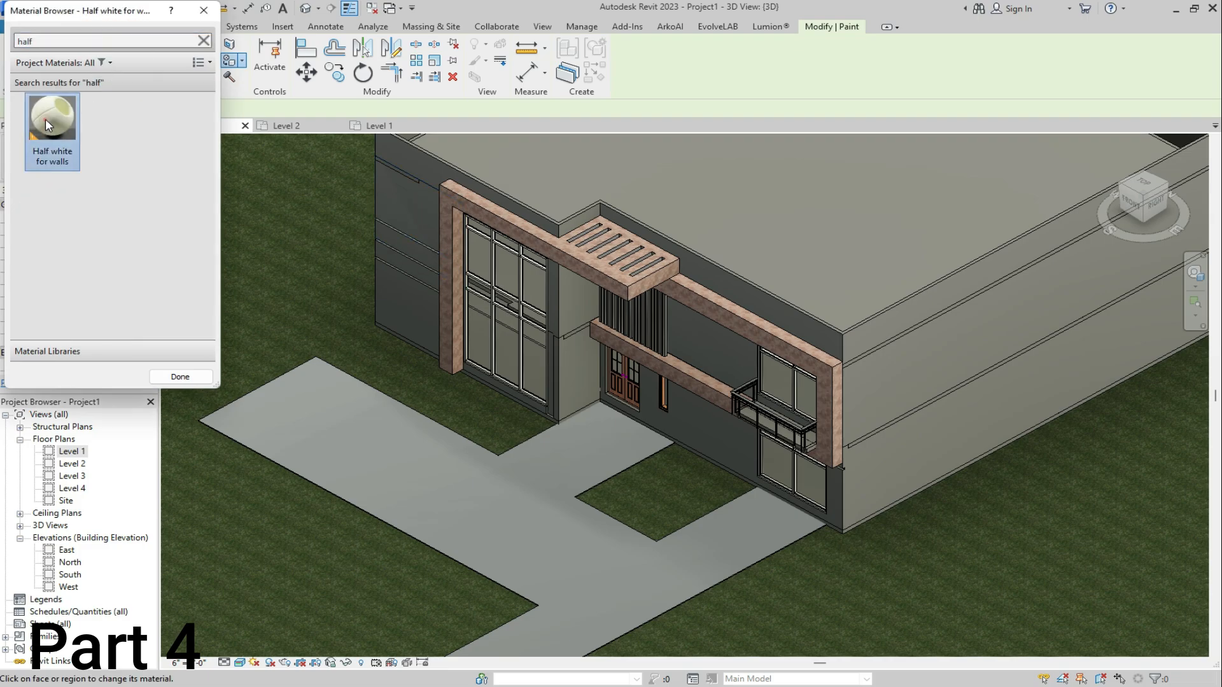
Paint the ground-floor and upper-floor front walls around the entrance and balcony with Half white for walls
scroll(731, 411, up, 3)
scroll(731, 407, up, 1)
click(711, 440)
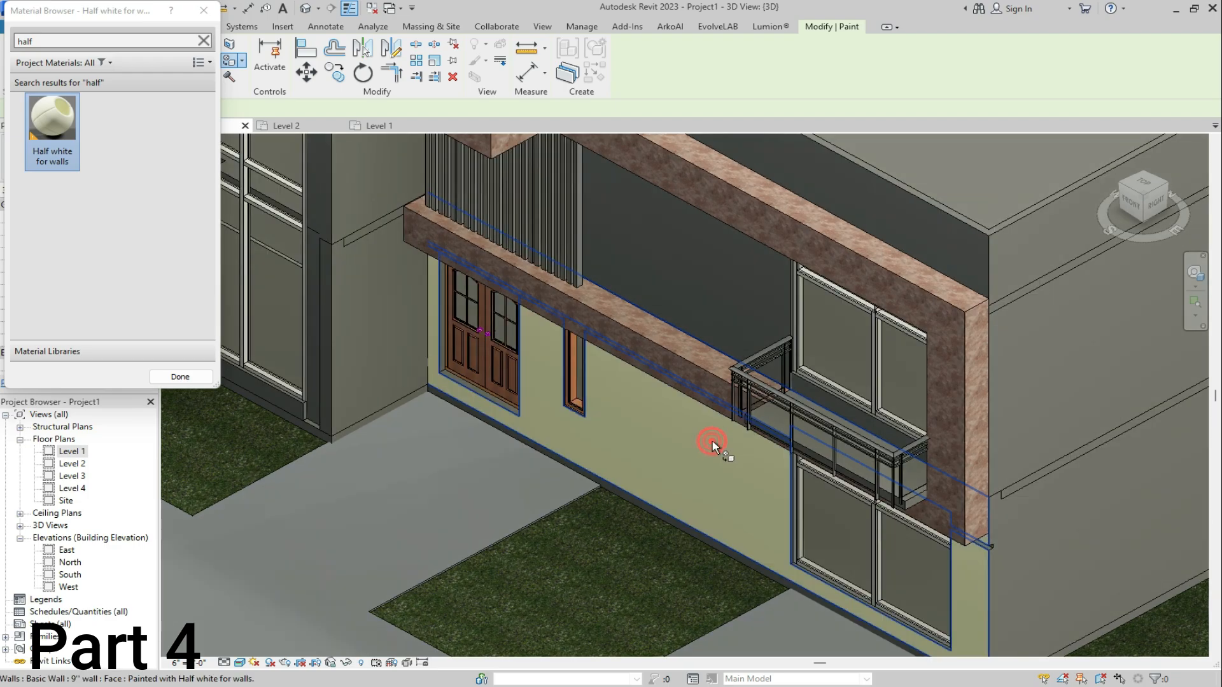
click(724, 288)
scroll(724, 288, down, 5)
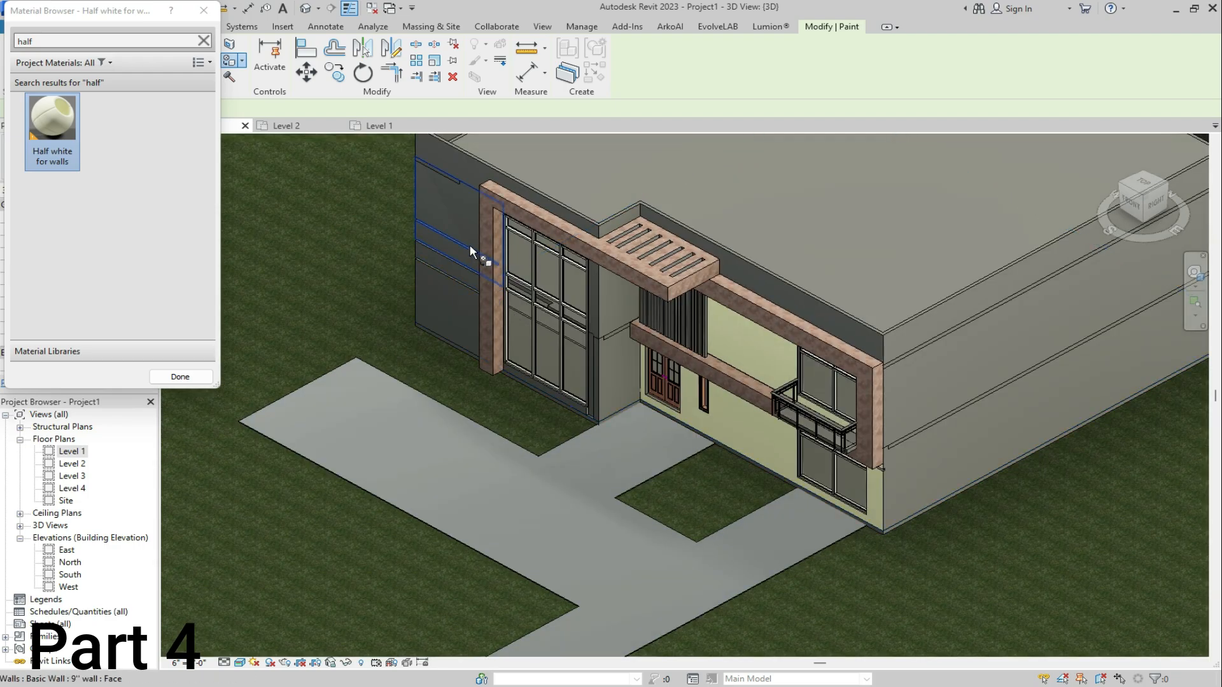
Paint the front walls around the tall window and both return walls beside the entrance with Half white for walls
click(460, 221)
click(439, 300)
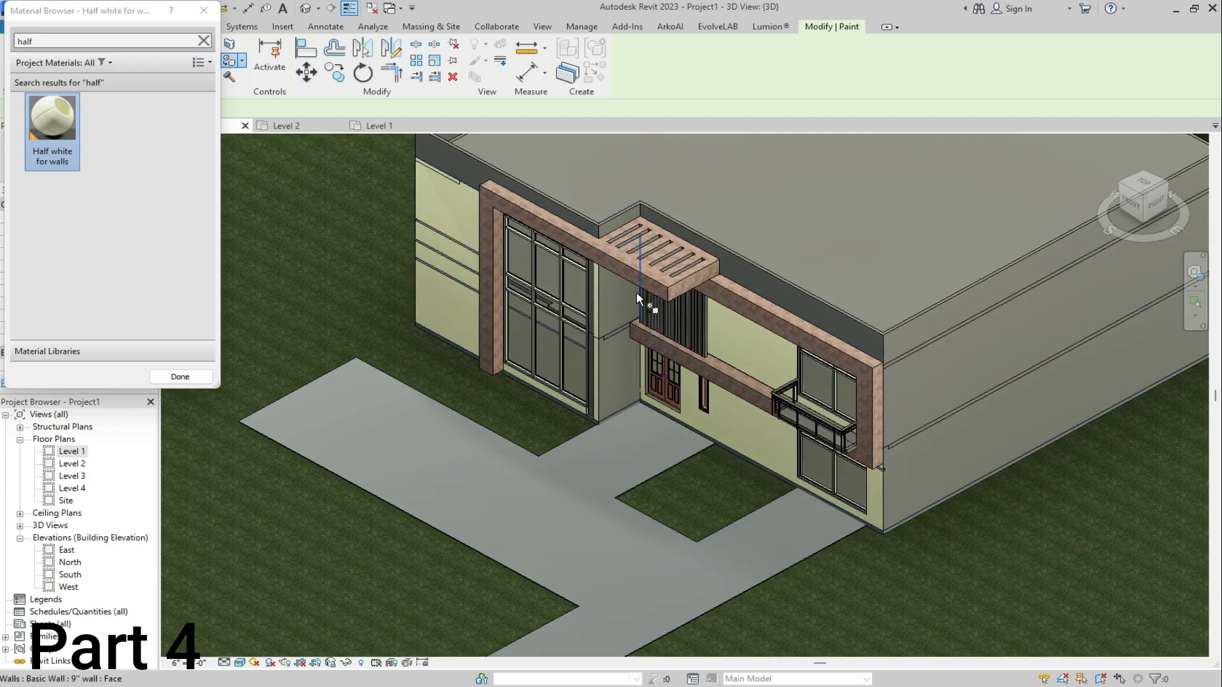
click(620, 295)
click(622, 369)
scroll(637, 420, up, 3)
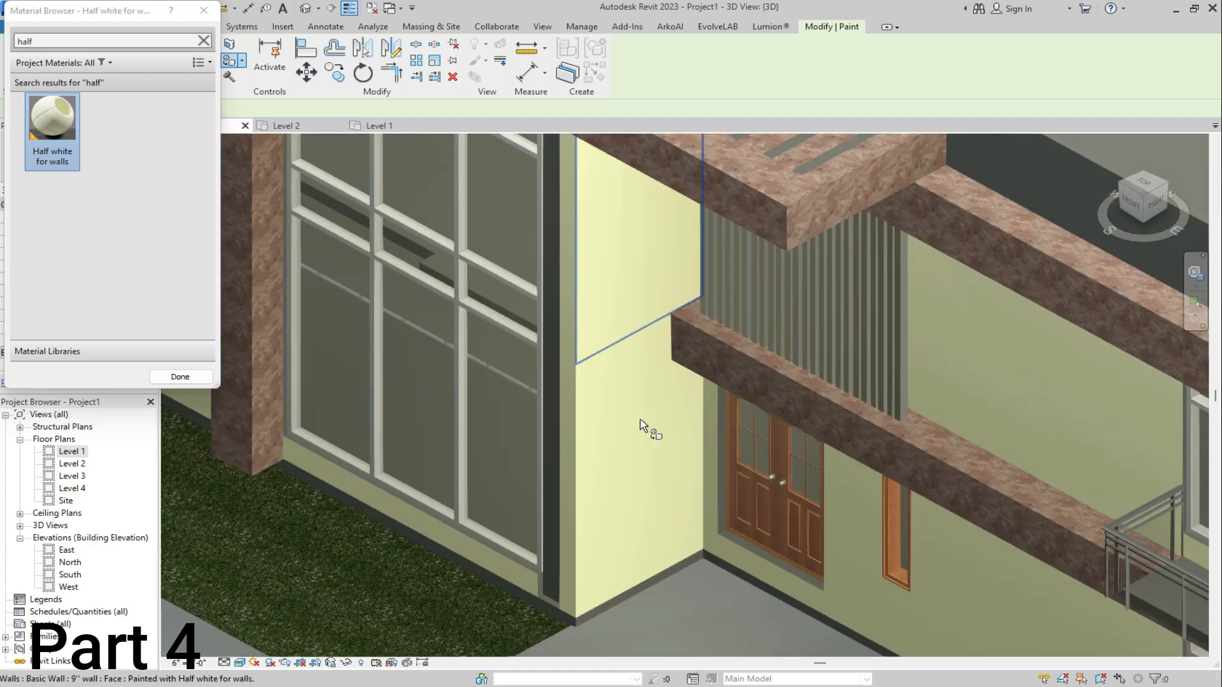
Paint the front parapet faces and the short parapet return above the canopy with Half white for walls
scroll(630, 414, down, 4)
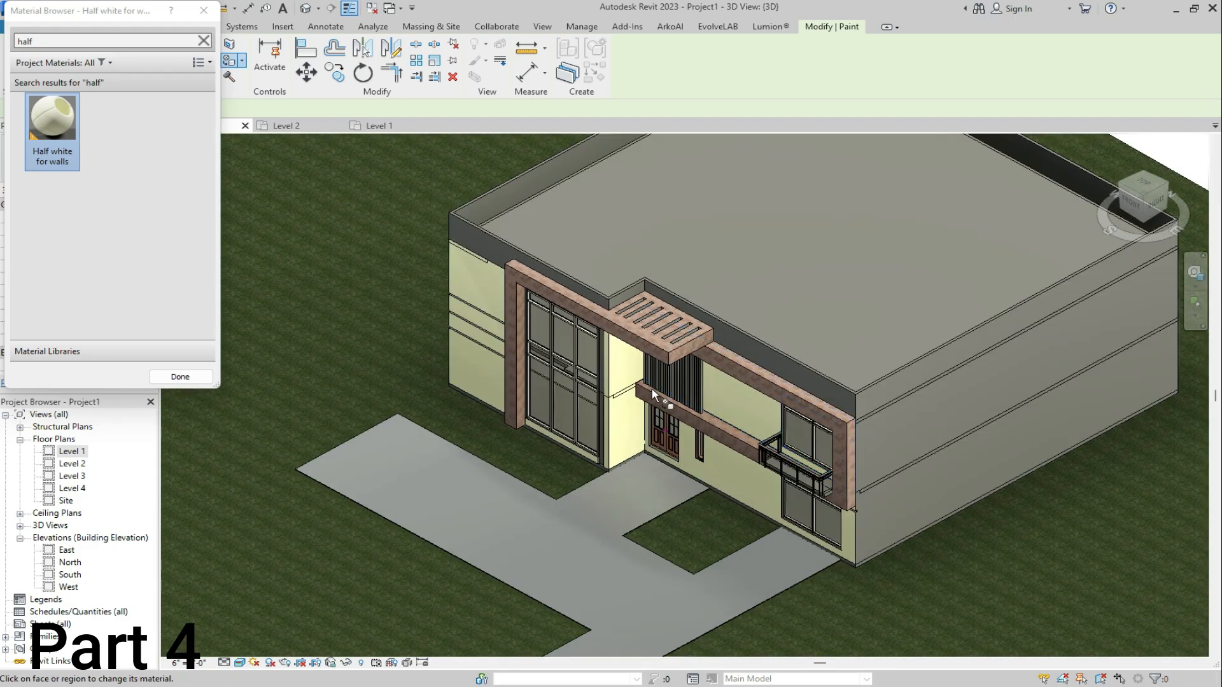
scroll(468, 243, up, 4)
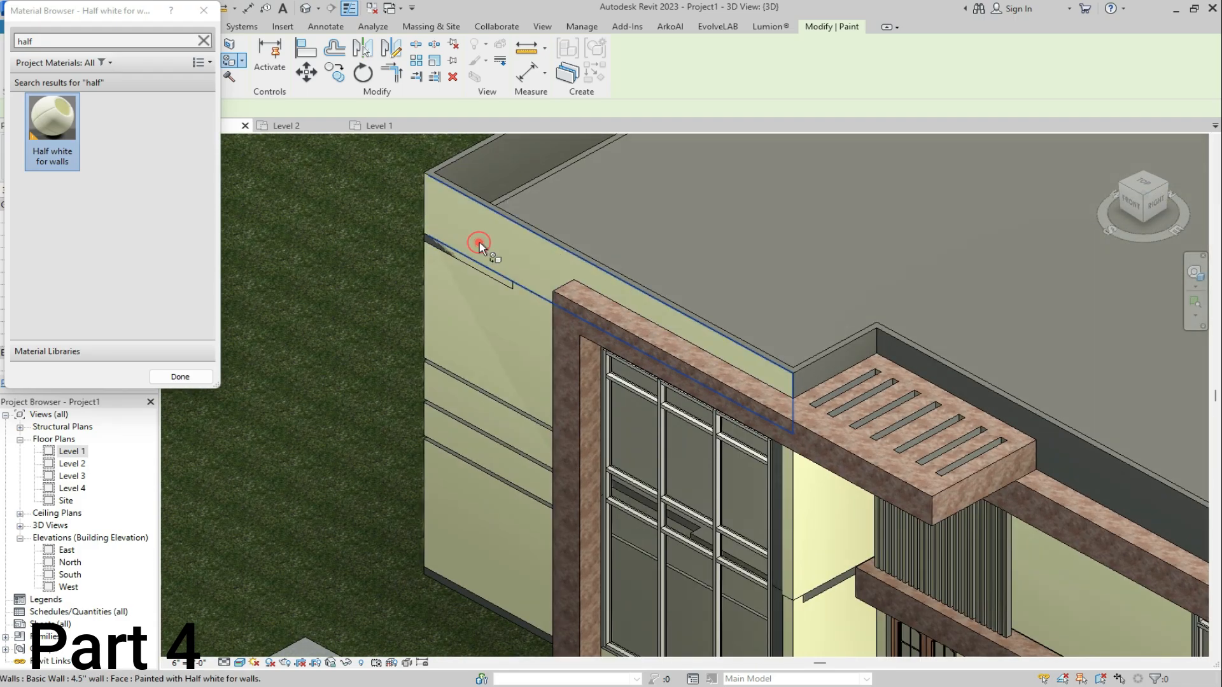
click(851, 352)
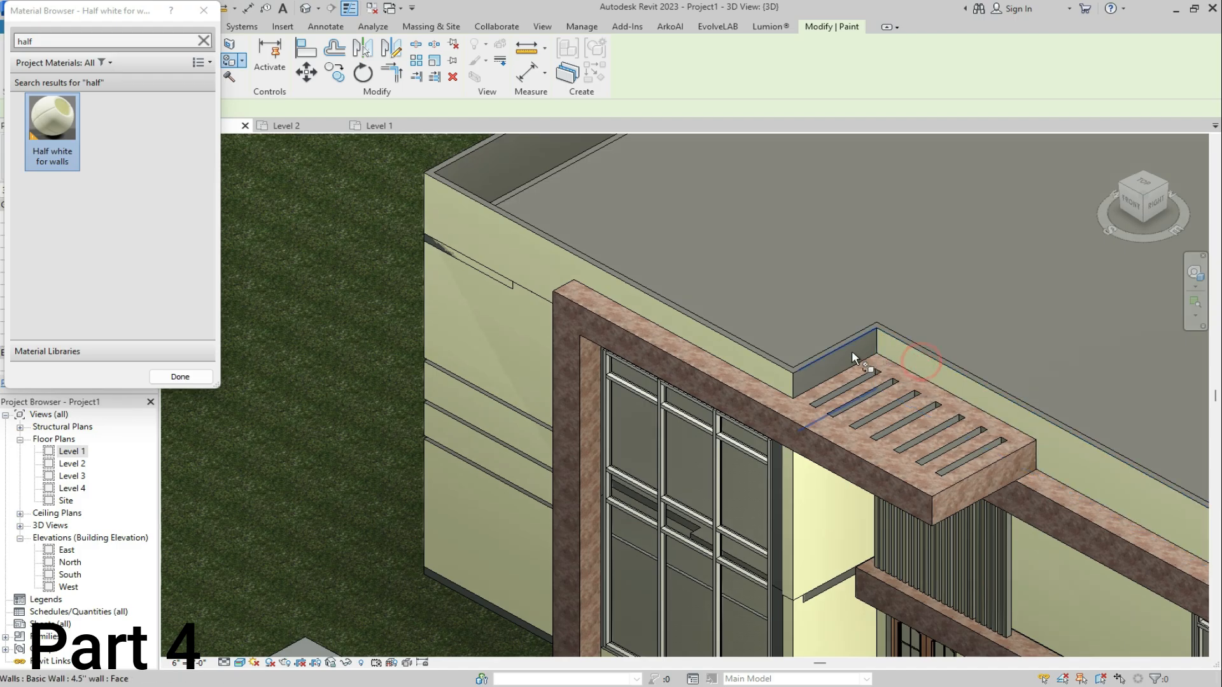
scroll(765, 362, down, 5)
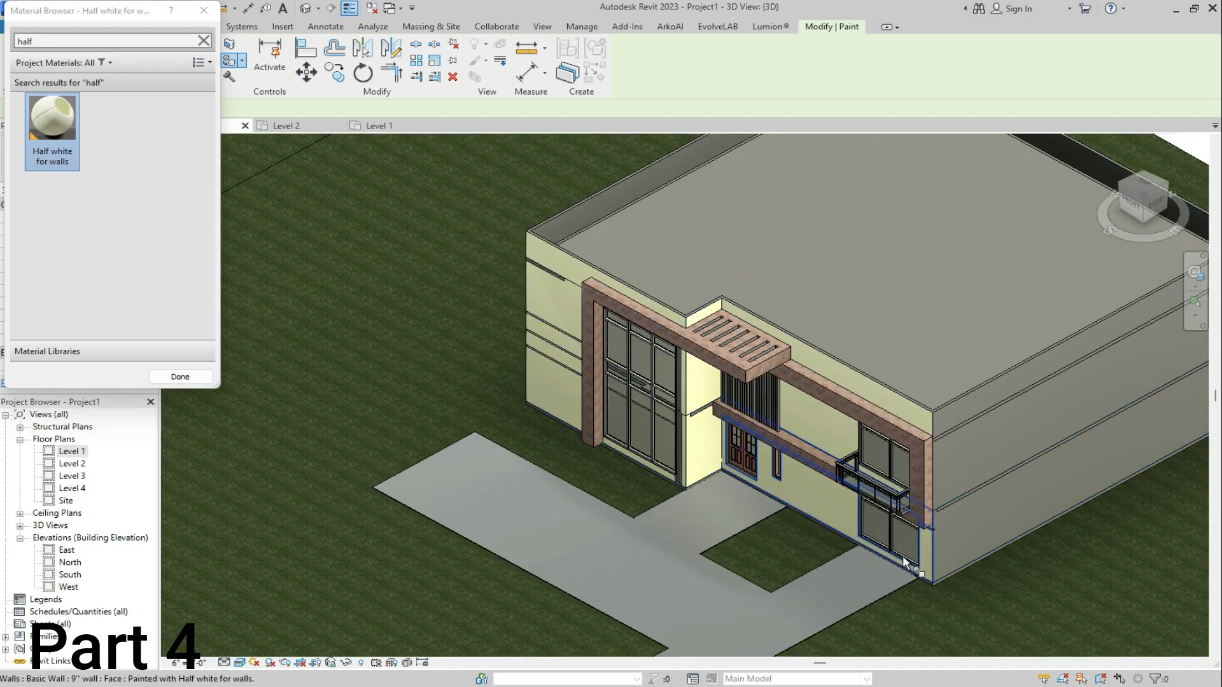
Paint the narrow wall strip beside the tall window and the adjoining floor edge with Half white for walls
scroll(895, 587, up, 5)
scroll(896, 587, up, 2)
scroll(816, 540, down, 3)
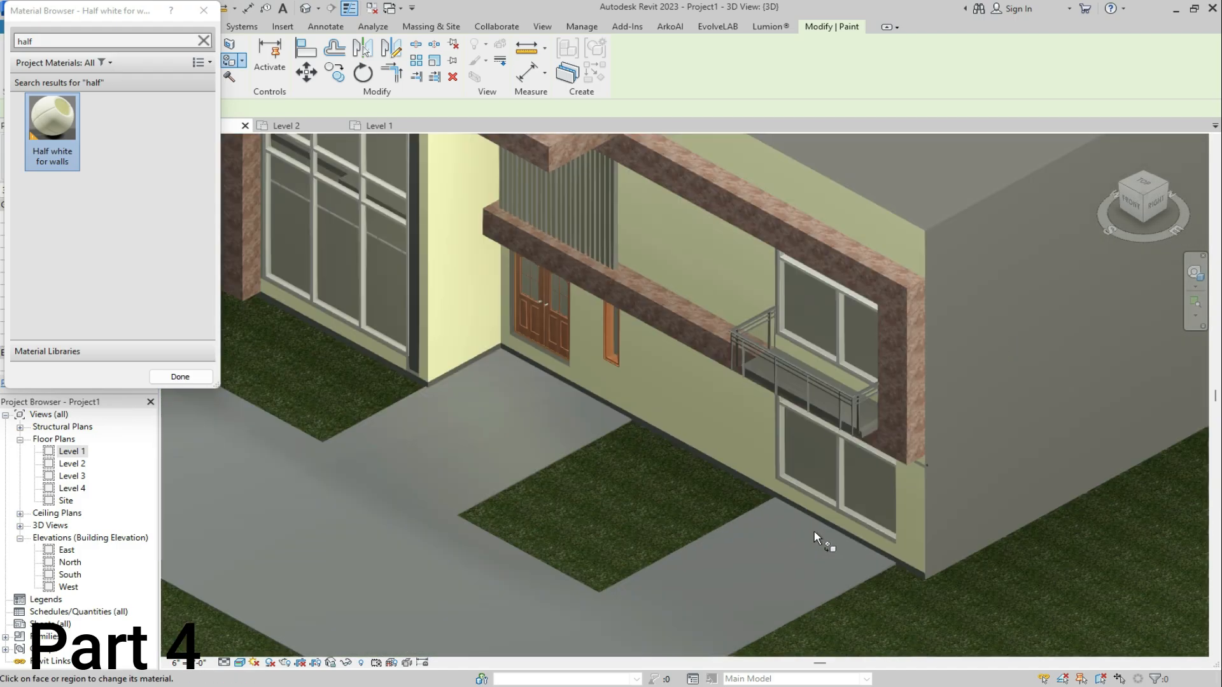
scroll(531, 277, up, 5)
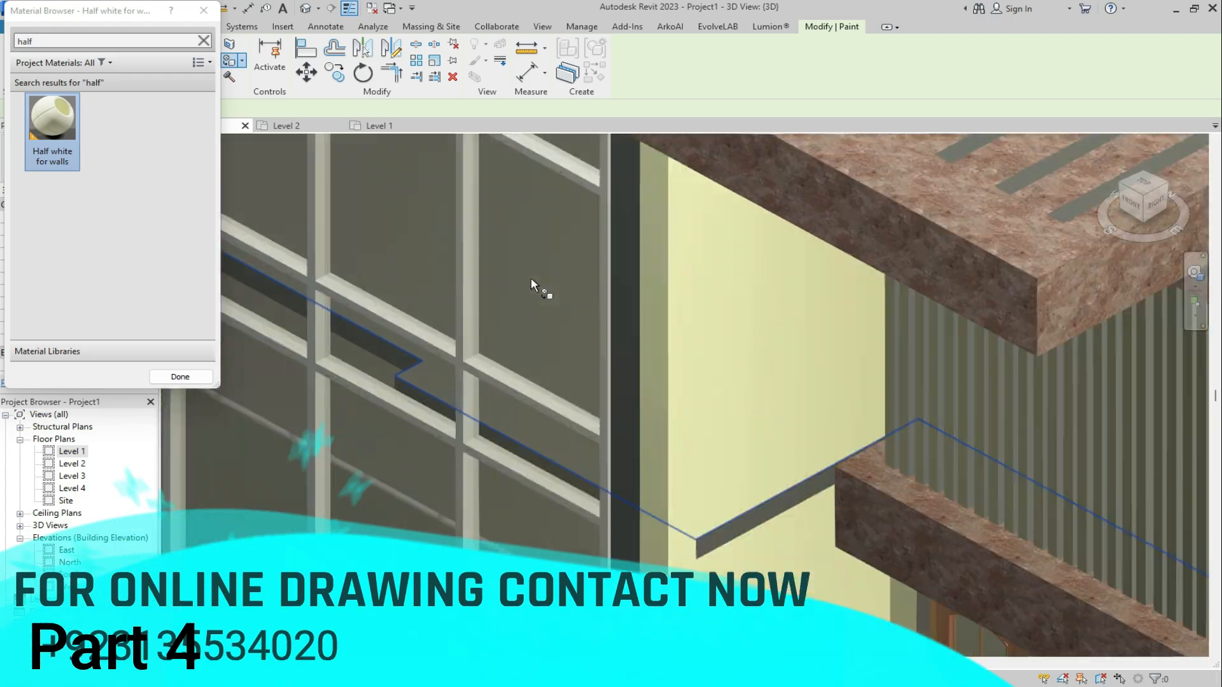
click(632, 244)
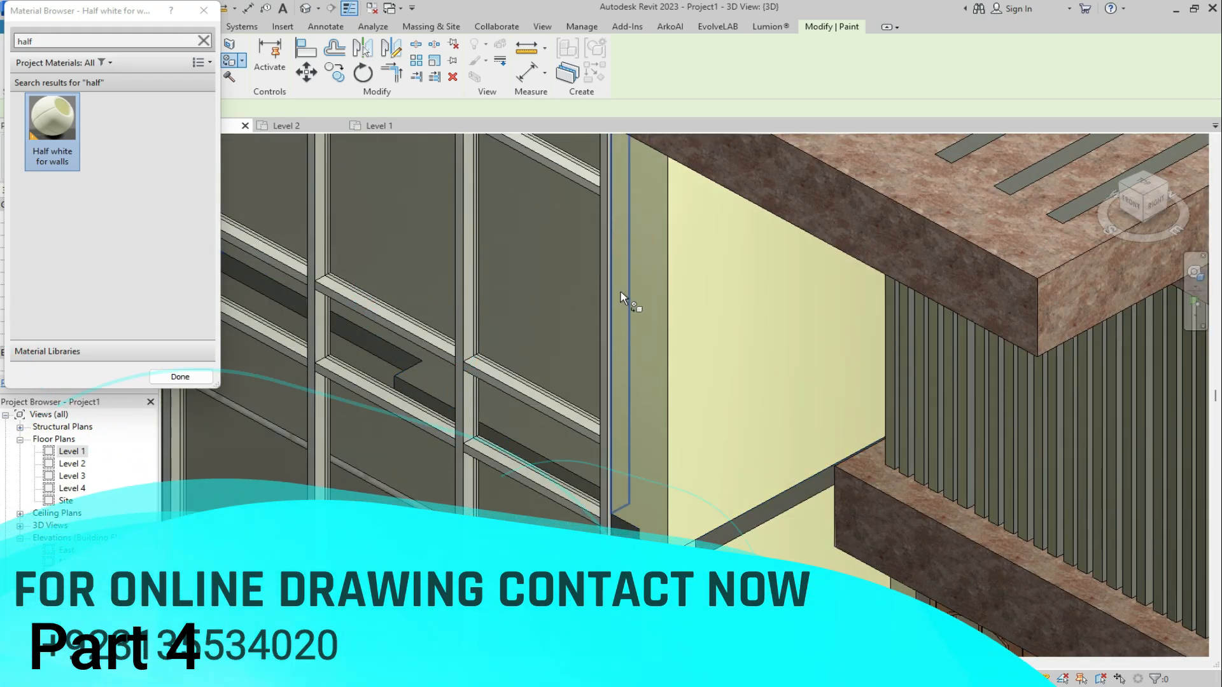
scroll(620, 291, down, 5)
scroll(620, 458, up, 3)
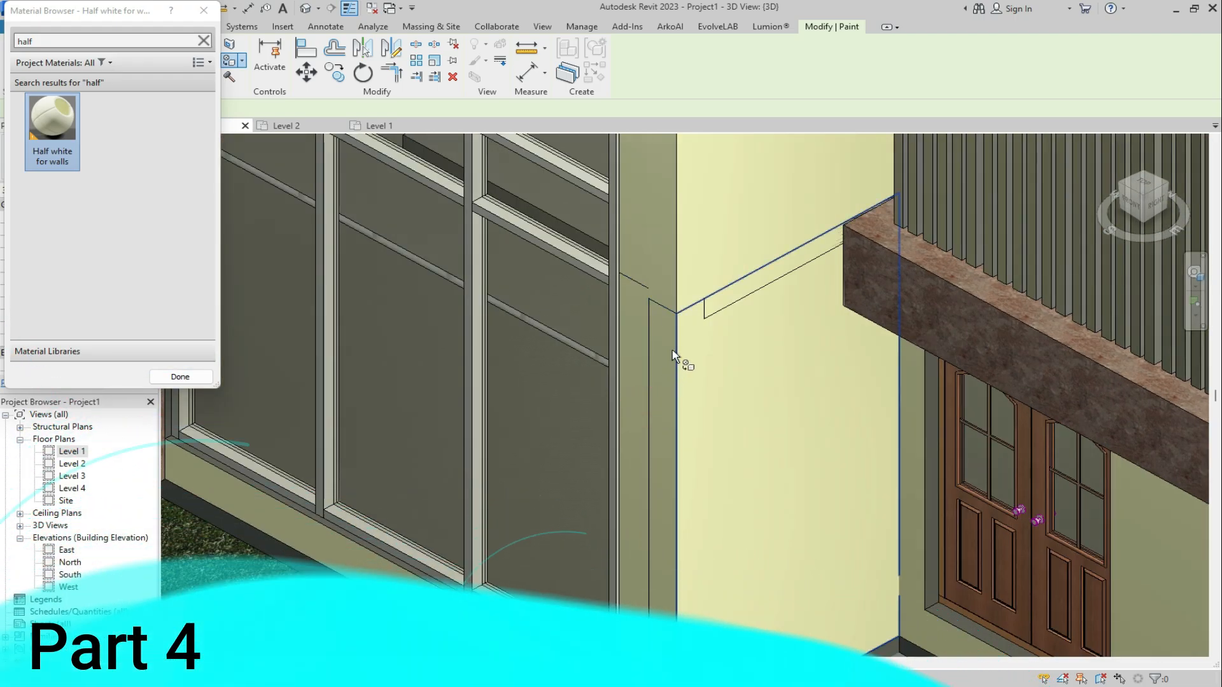
scroll(676, 354, down, 2)
scroll(673, 356, down, 2)
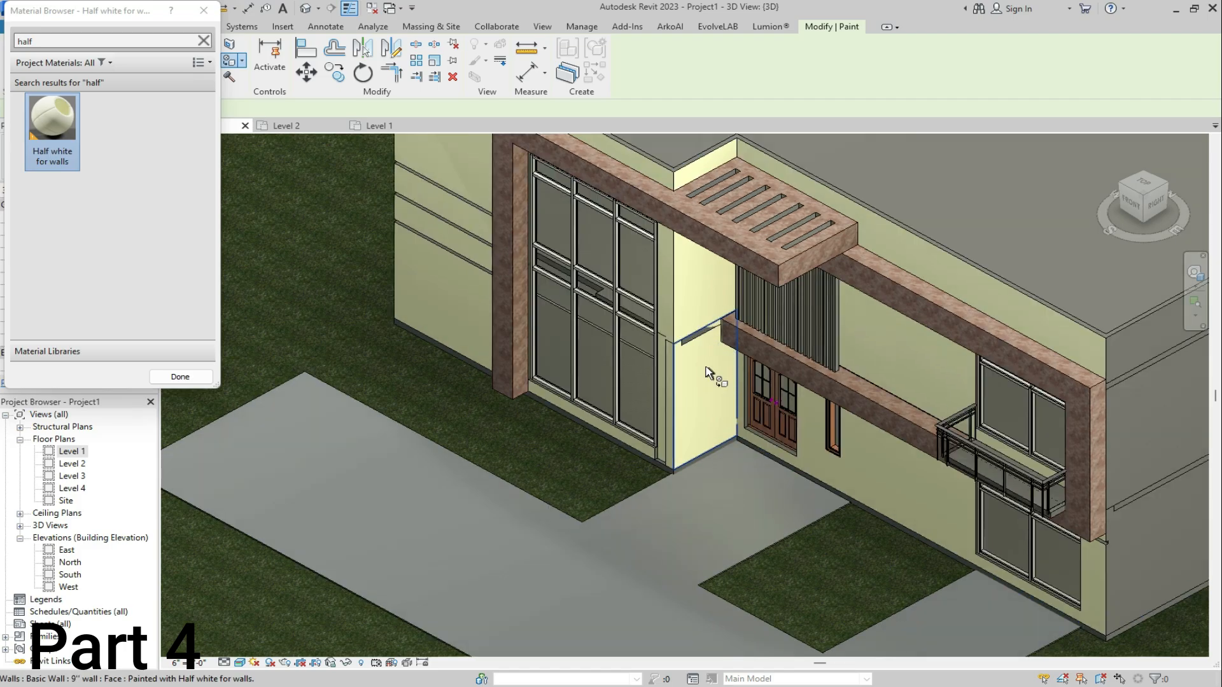
Paint the lower wall, upper wall and parapet faces on the building's right side with Half white for walls
scroll(709, 373, down, 4)
click(986, 437)
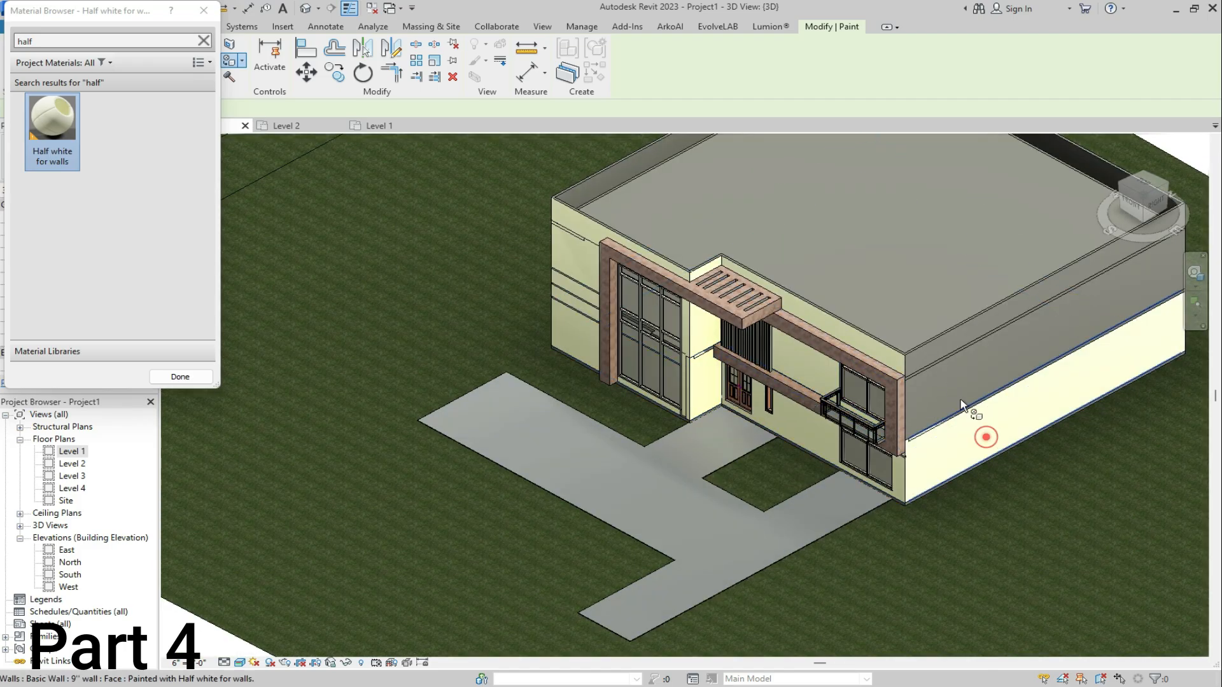
click(961, 402)
scroll(938, 343, up, 3)
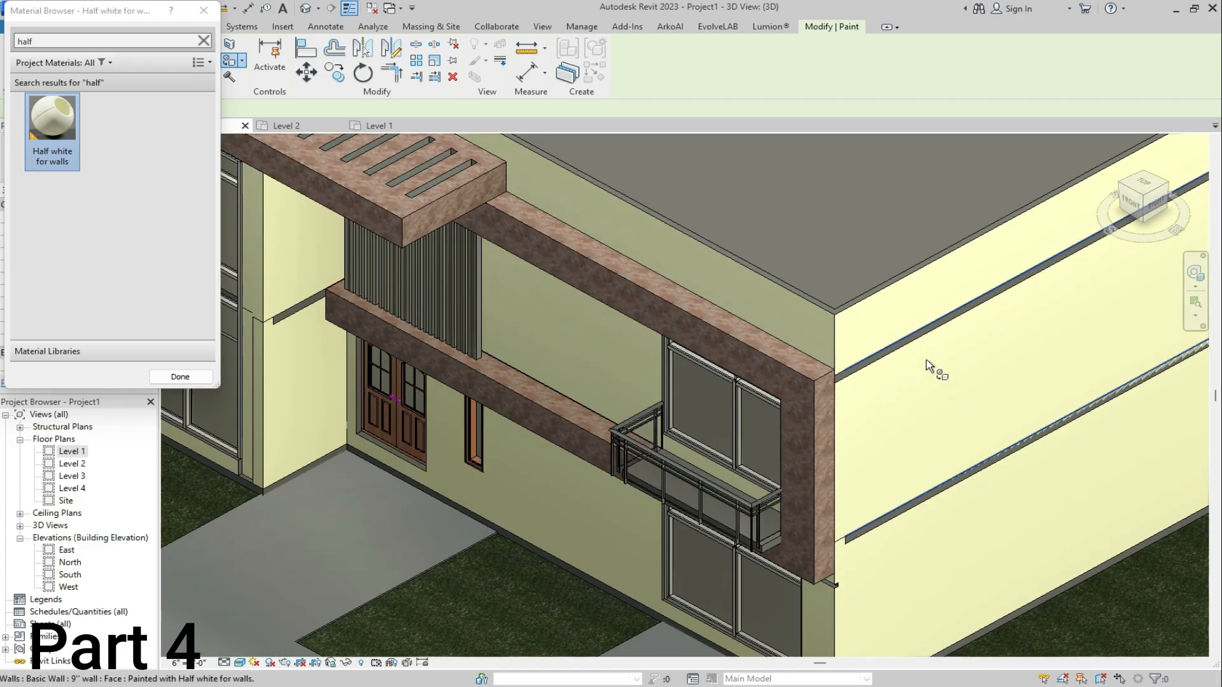
Paint the two exposed floor edge bands along the right side wall with Half white for walls
scroll(928, 365, up, 3)
scroll(834, 333, down, 1)
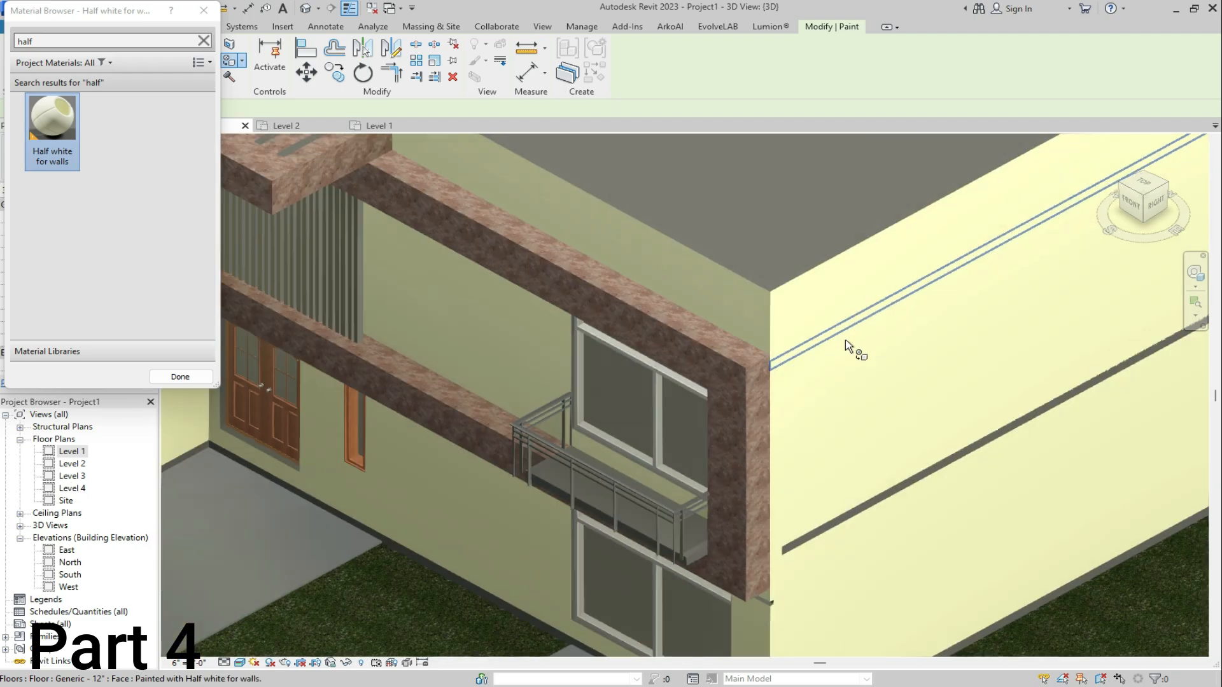
scroll(853, 496, up, 4)
scroll(927, 391, down, 2)
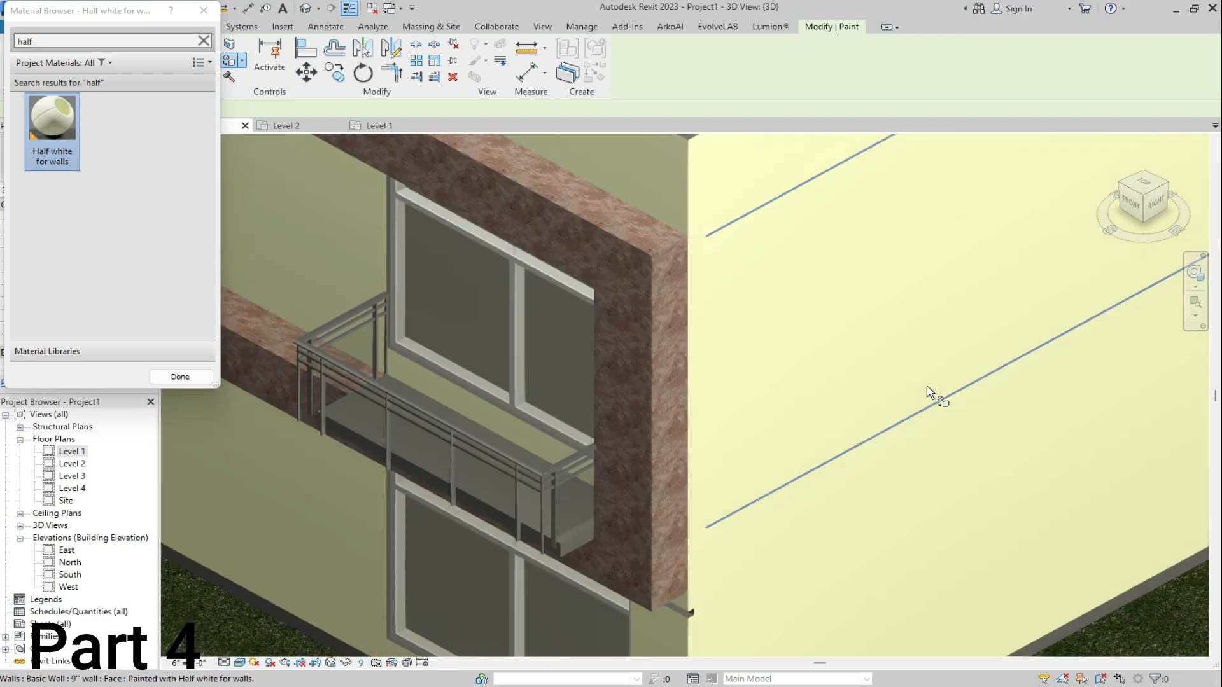
Paint the remaining floor edge strip on the return wall beside the entrance with Half white for walls
scroll(928, 391, down, 5)
scroll(476, 310, up, 5)
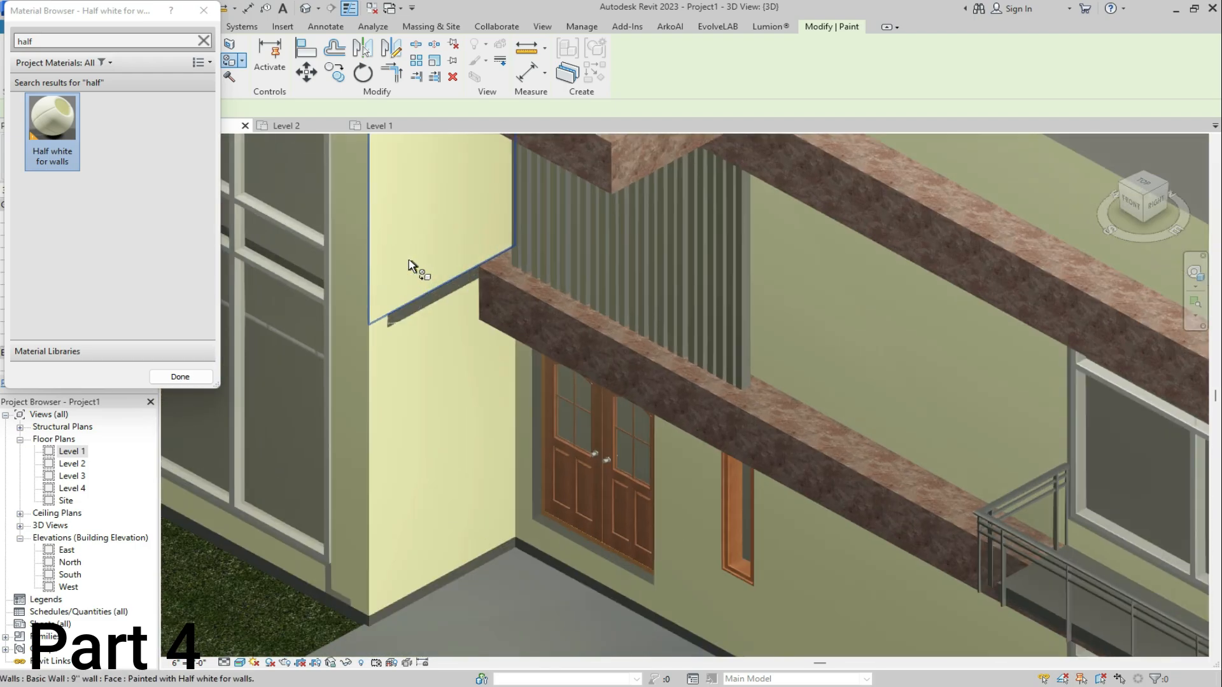
scroll(409, 266, up, 3)
scroll(602, 362, down, 8)
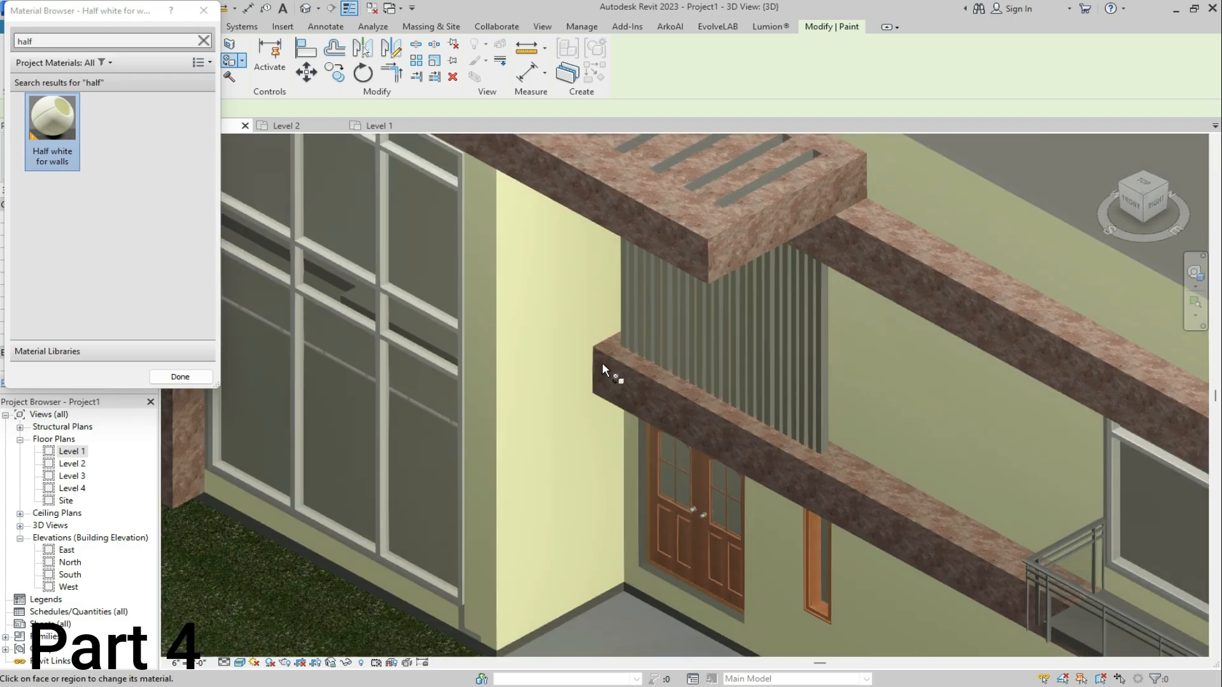
Inspect the front façade's painted walls and the horizontal grooves beside the tall window for unpainted faces
scroll(392, 236, up, 2)
scroll(564, 292, up, 3)
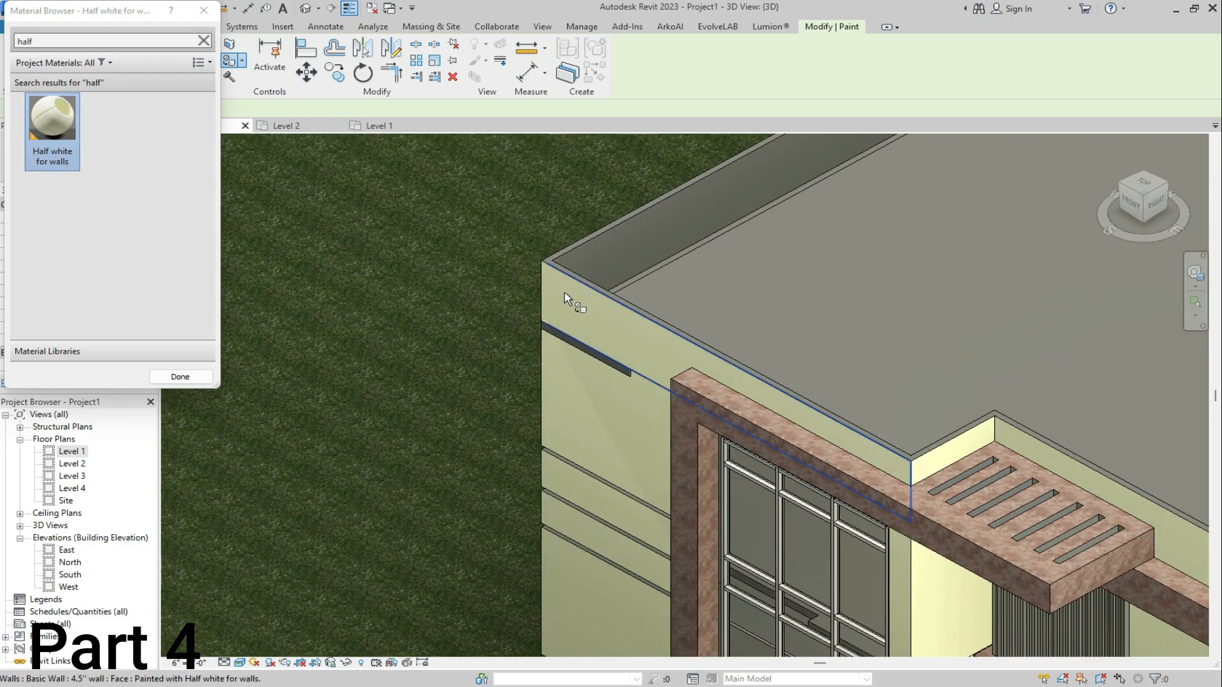
scroll(591, 377, up, 5)
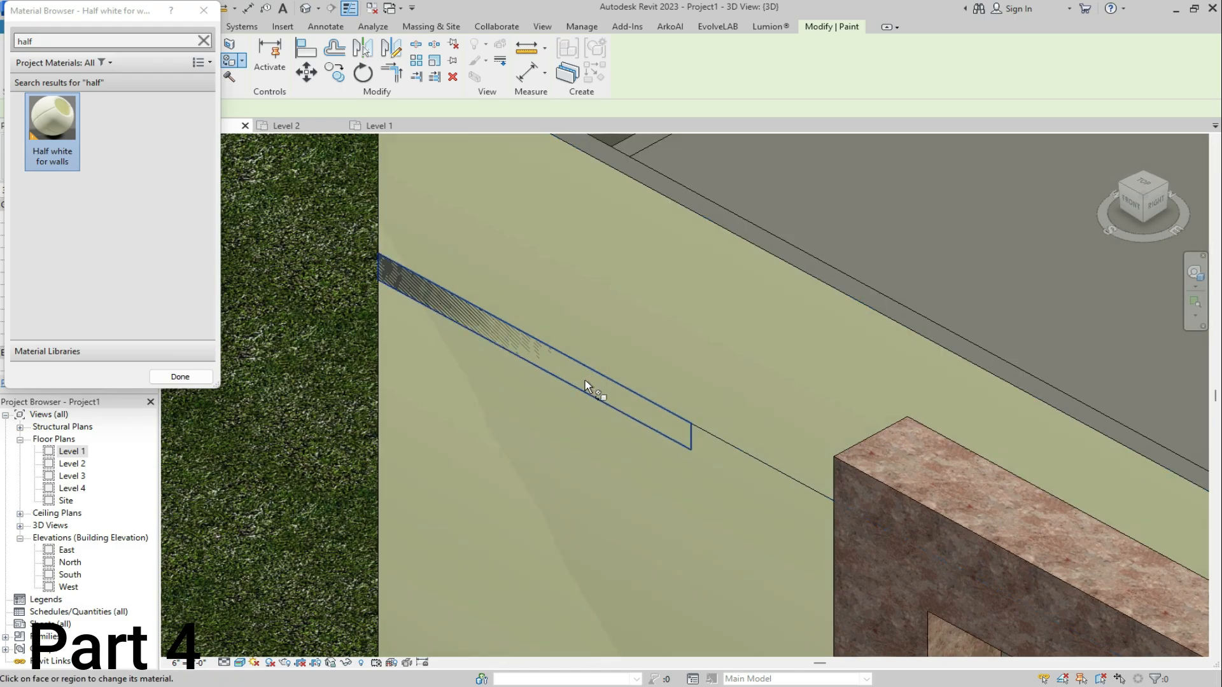
scroll(589, 380, down, 5)
scroll(559, 401, down, 5)
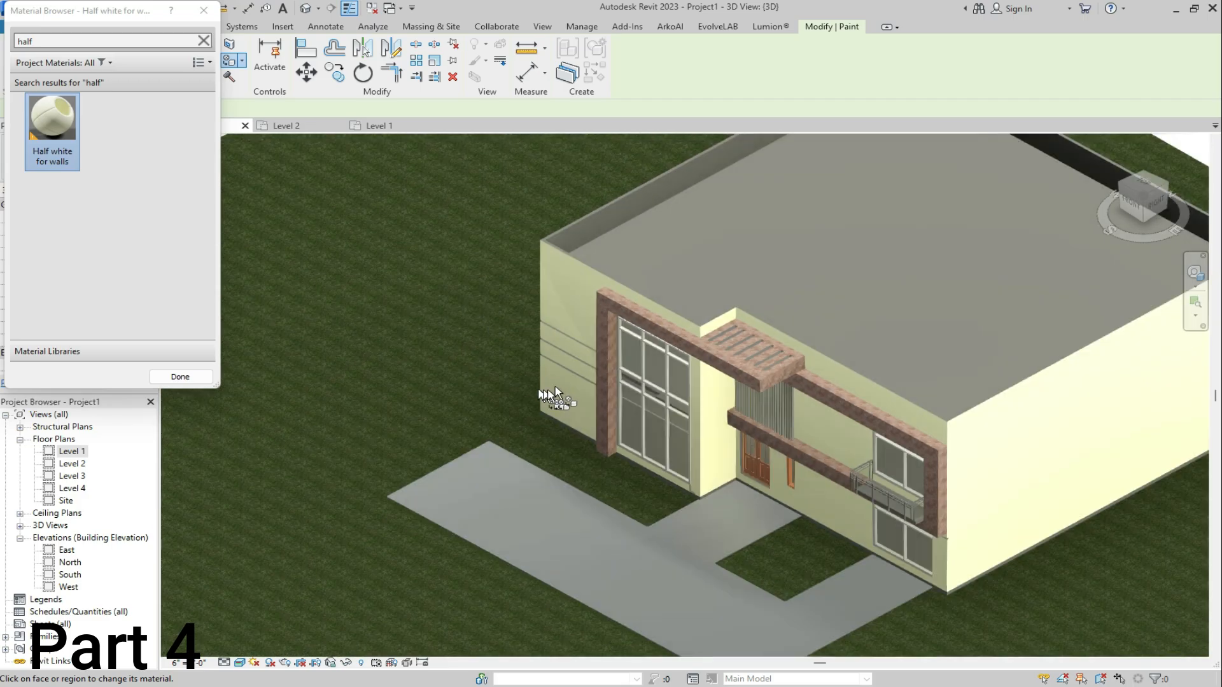
scroll(594, 357, up, 10)
scroll(587, 348, up, 2)
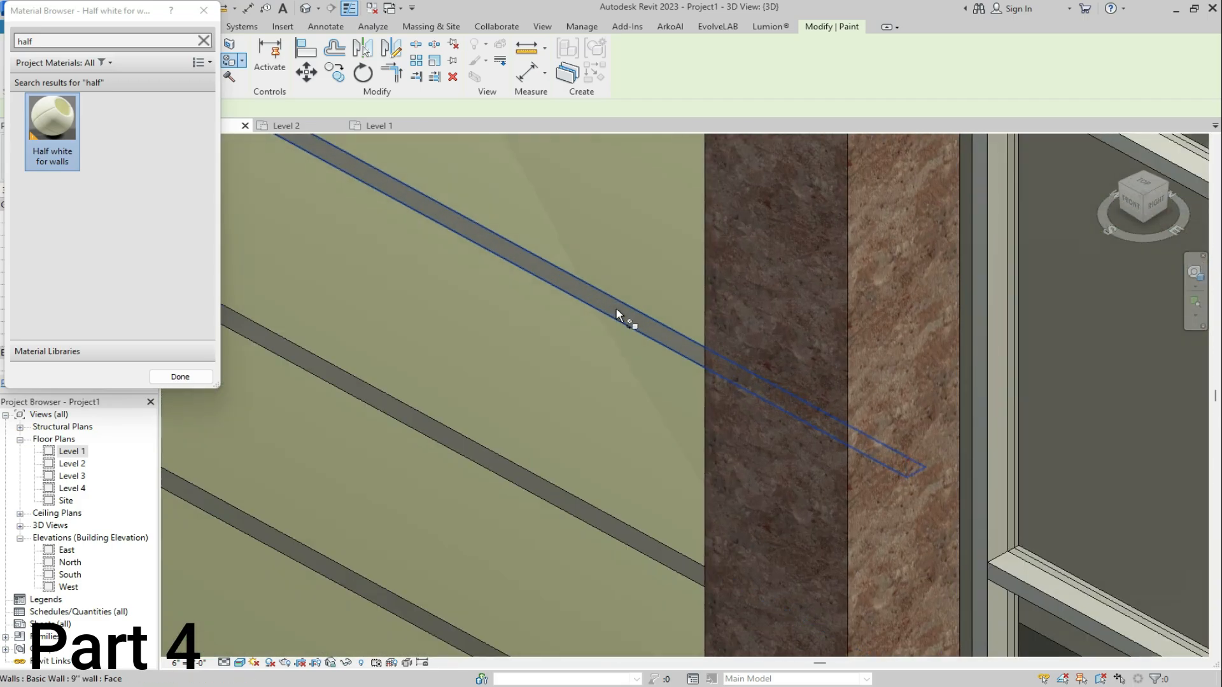
scroll(572, 331, down, 3)
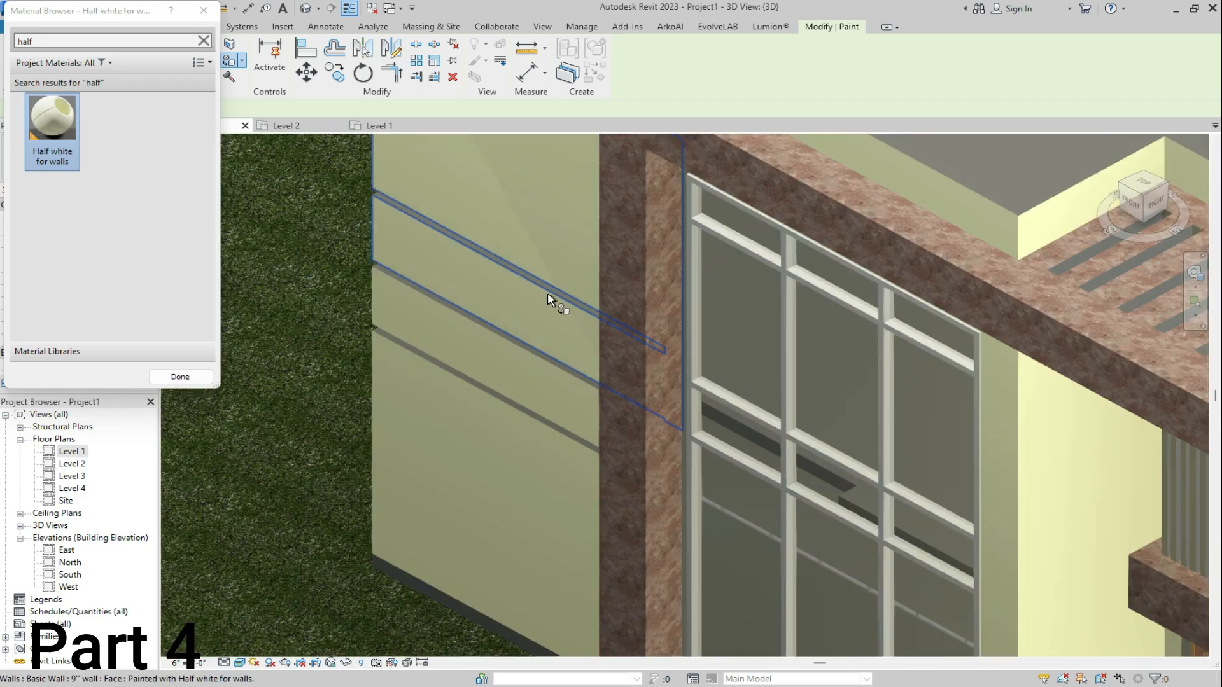
scroll(563, 350, down, 2)
scroll(554, 355, up, 3)
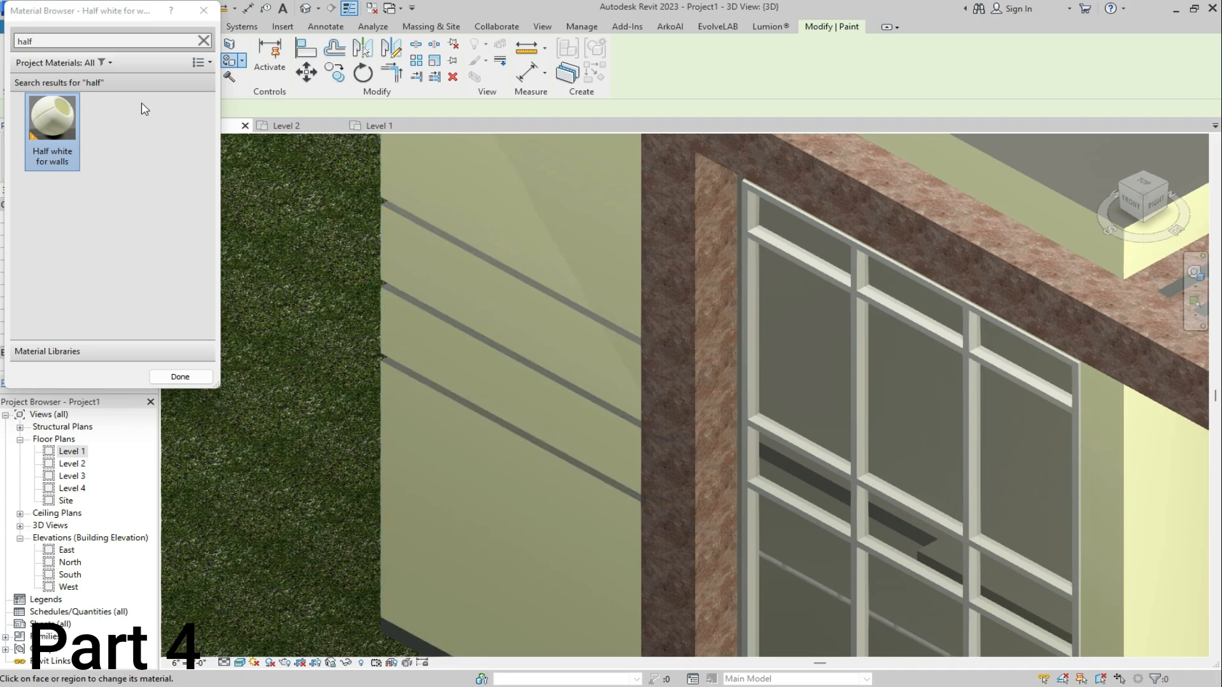
Find the Stone material and paint the visible ledge faces of the three horizontal wall grooves beside the tall window with it
click(82, 40)
text(s)
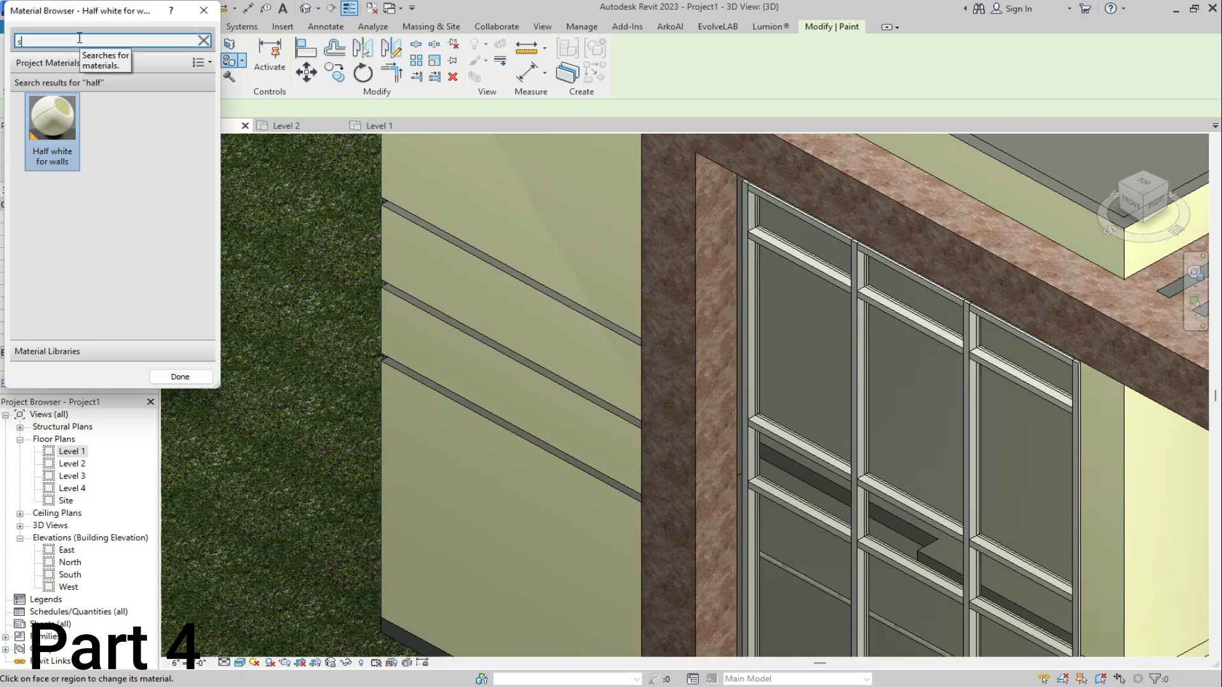
text(tone)
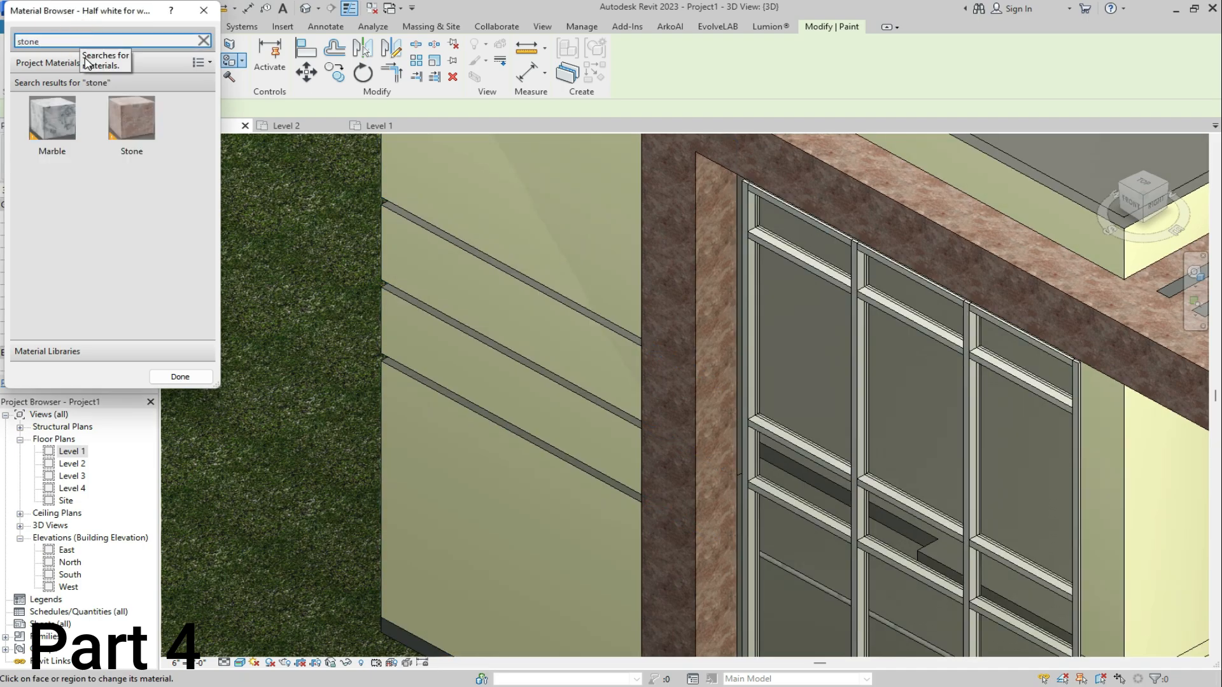
click(124, 130)
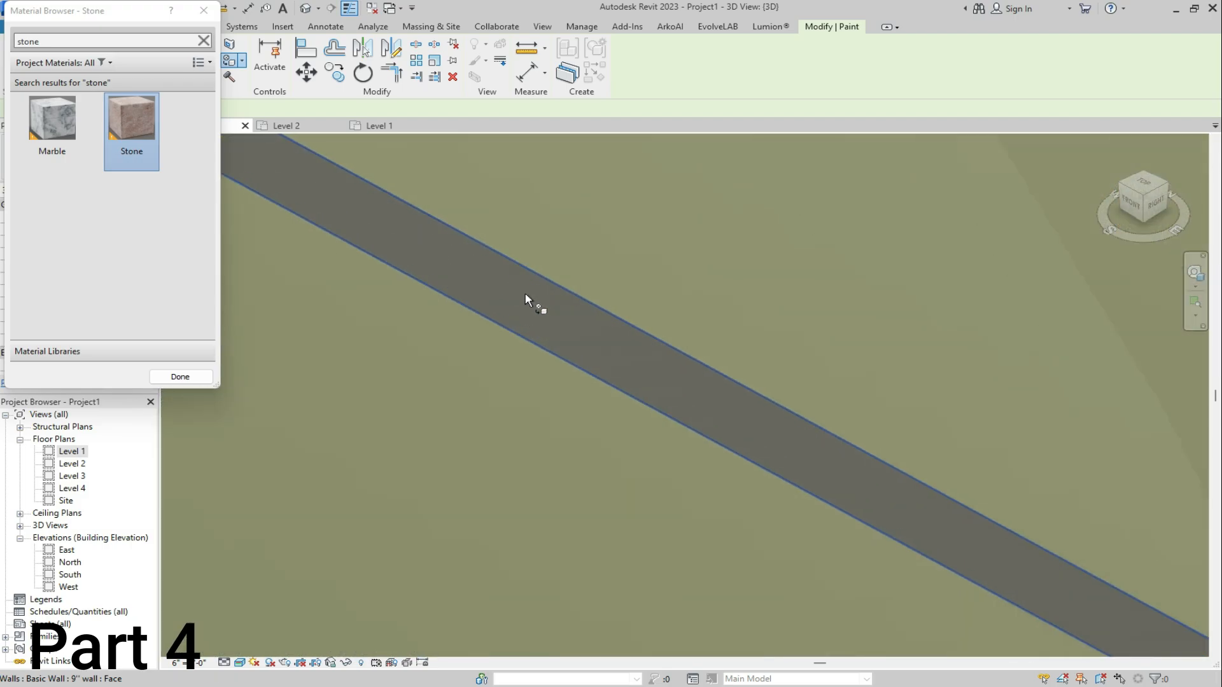
click(518, 305)
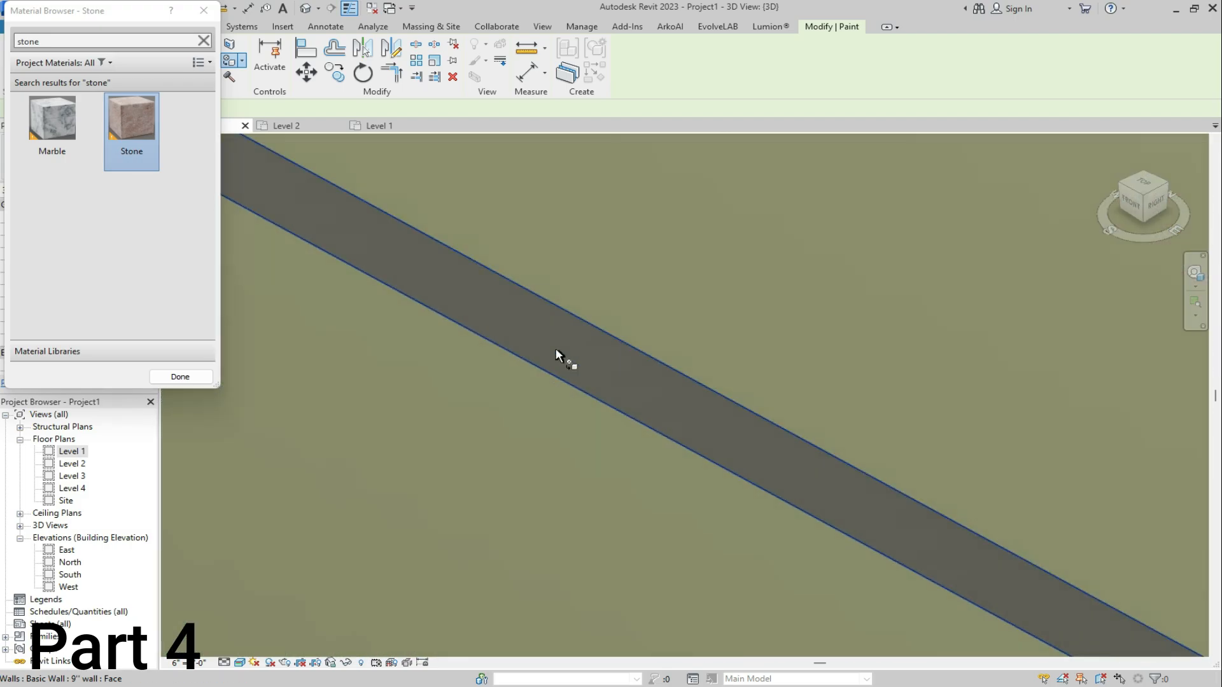
click(554, 289)
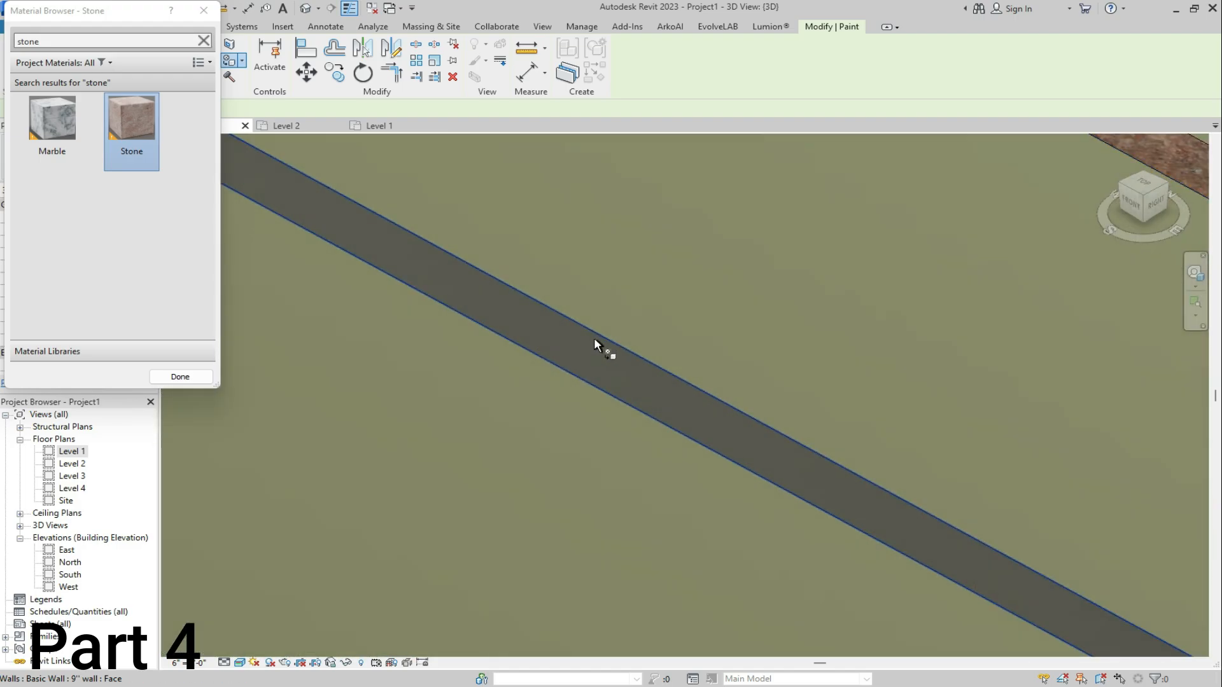
click(593, 337)
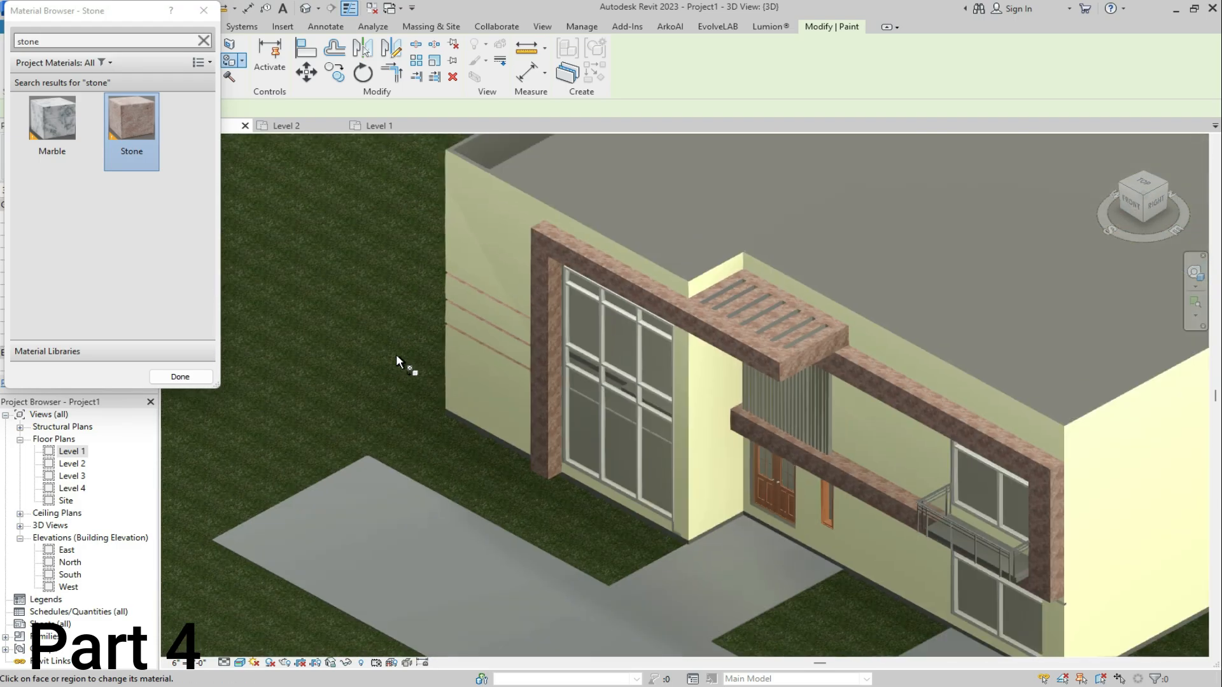
From a slightly tilted front view, paint the remaining recessed faces of the three horizontal wall grooves with Stone
scroll(395, 354, down, 6)
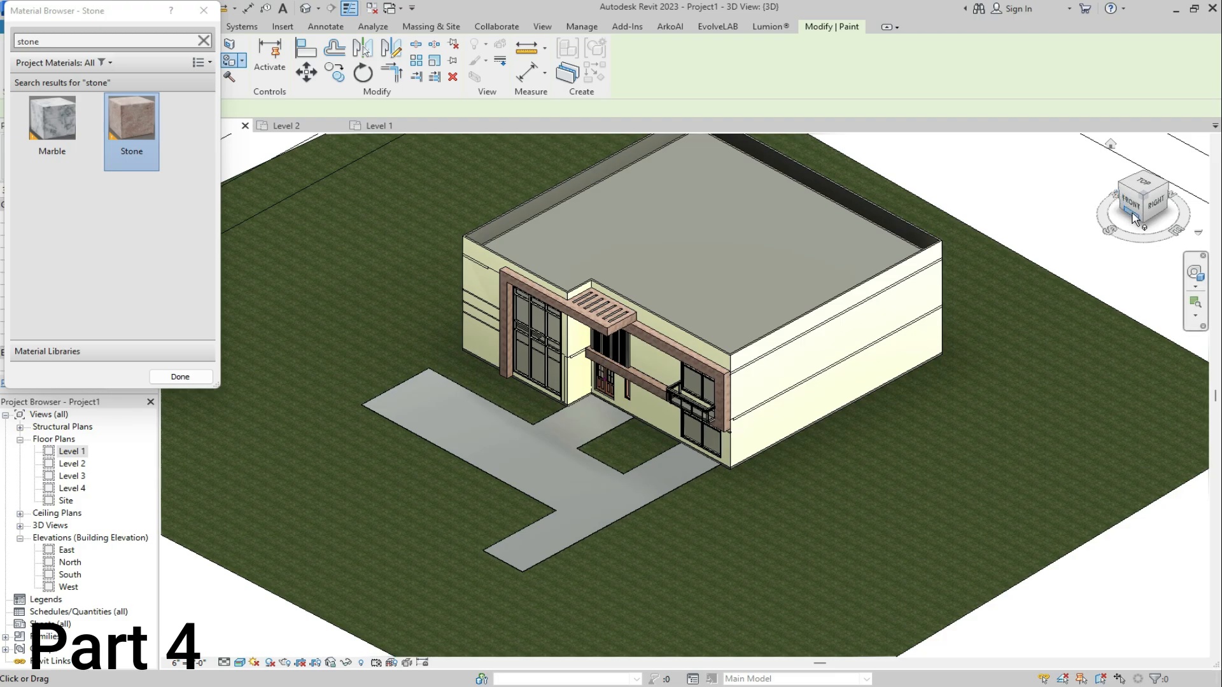
click(1132, 218)
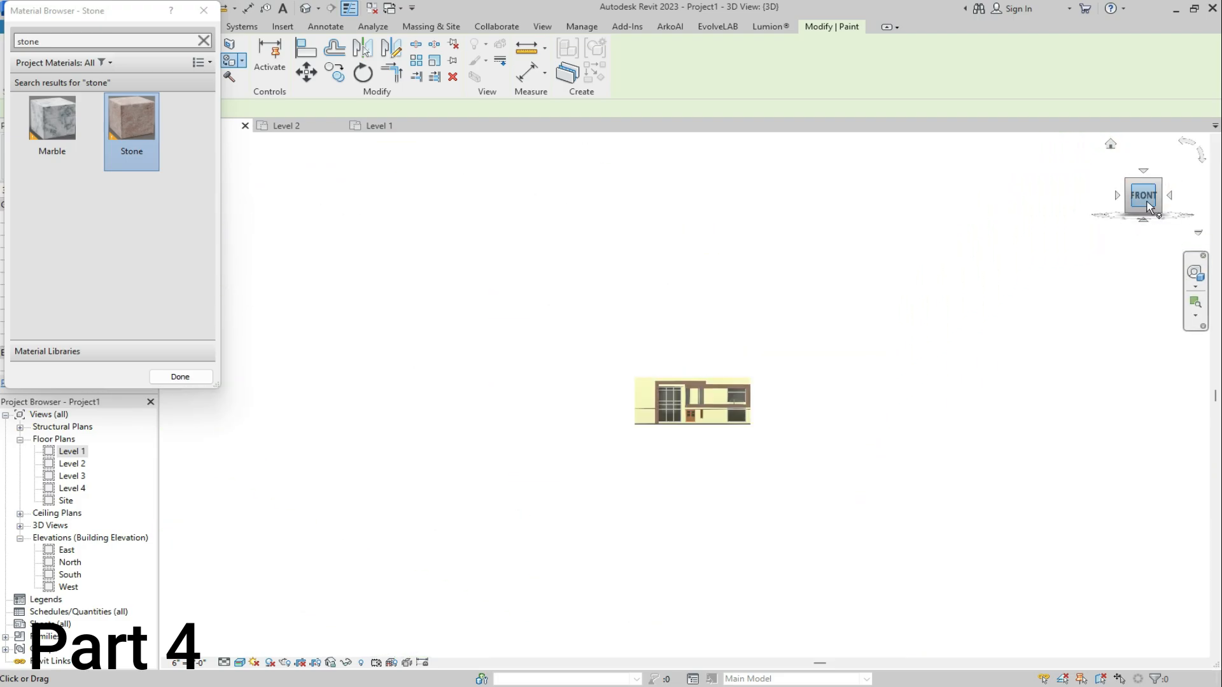
drag(1143, 193, 1102, 223)
scroll(682, 415, up, 5)
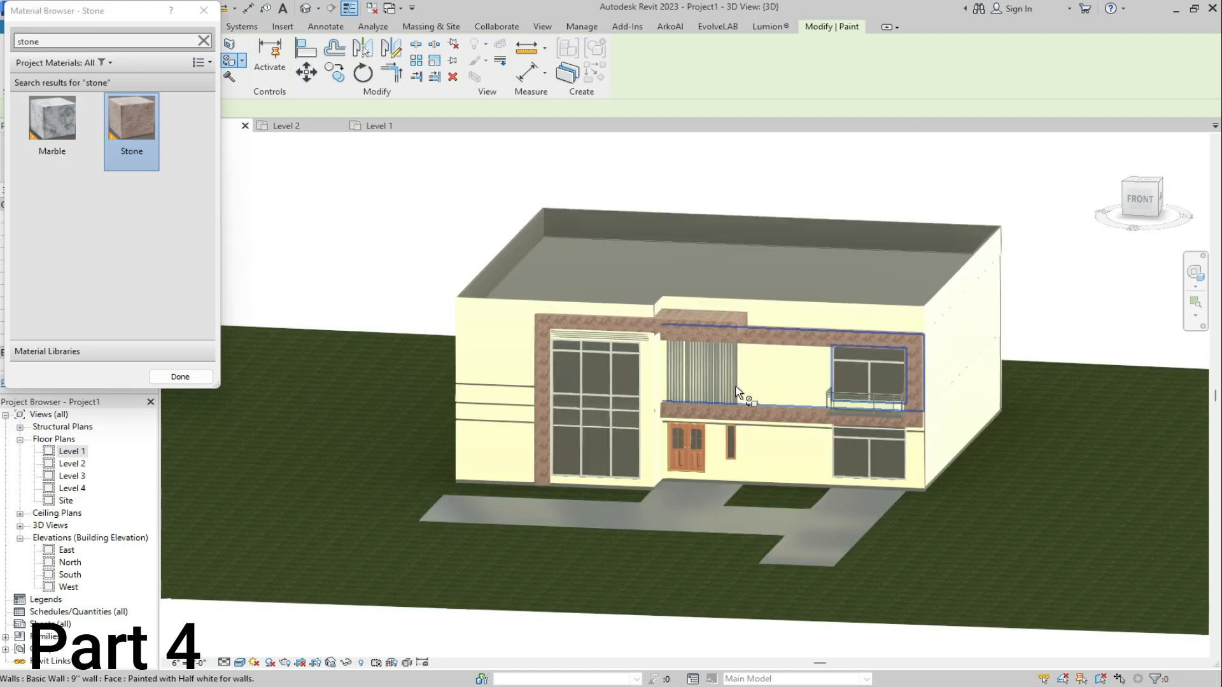
scroll(681, 414, up, 3)
scroll(366, 414, up, 4)
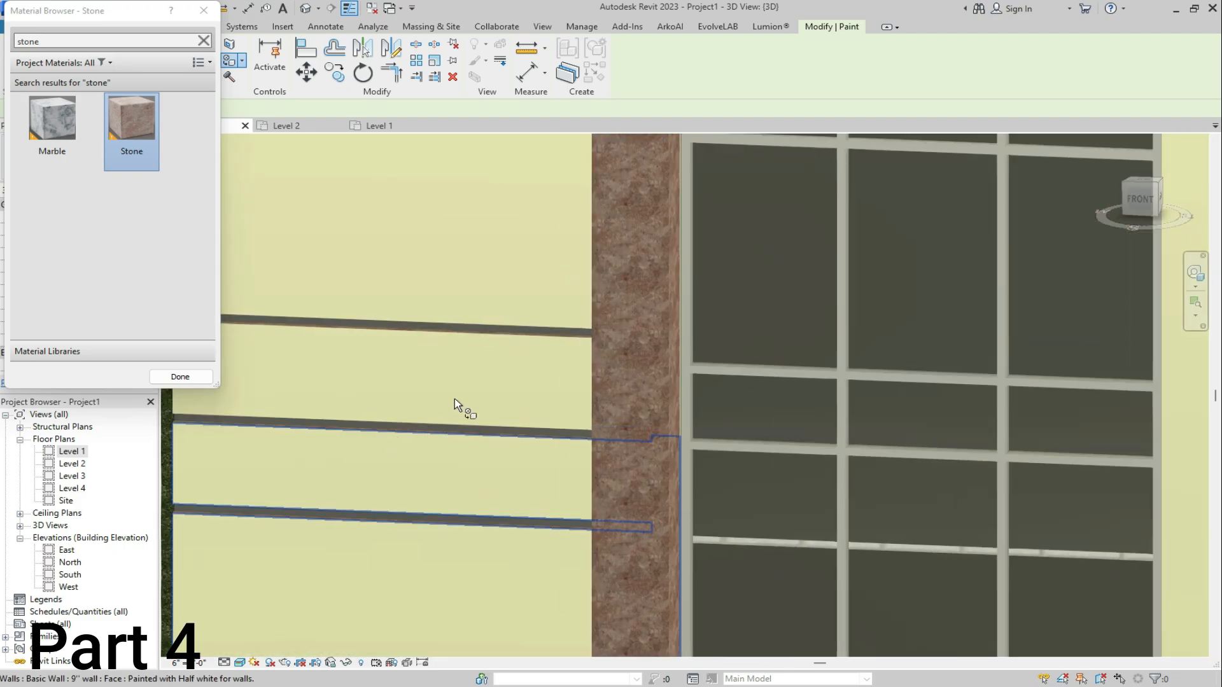
scroll(499, 337, up, 4)
click(521, 326)
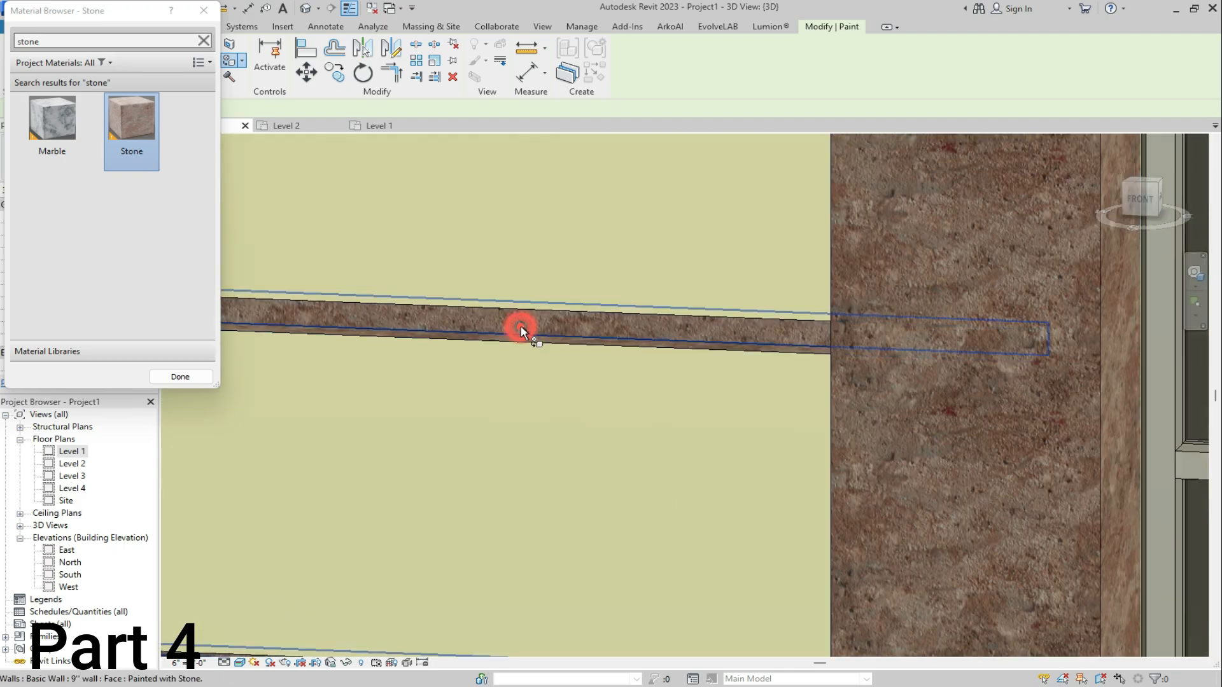
scroll(537, 320, down, 4)
scroll(521, 444, up, 4)
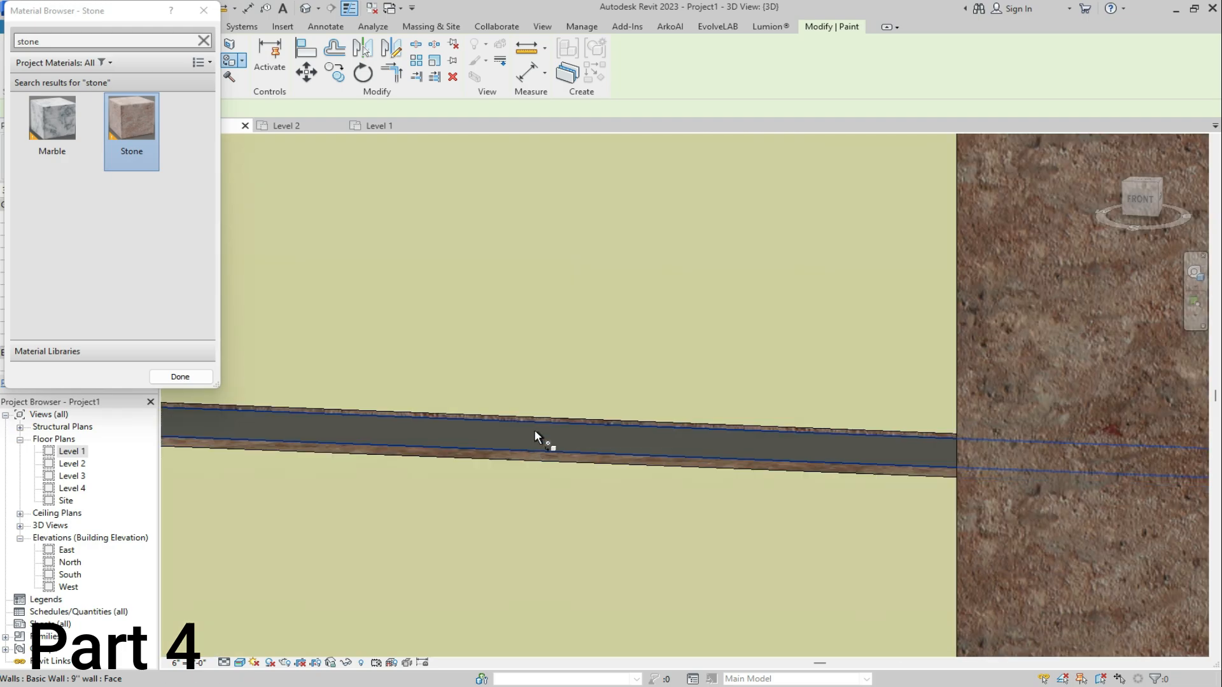
click(534, 429)
scroll(500, 498, down, 4)
scroll(504, 579, up, 2)
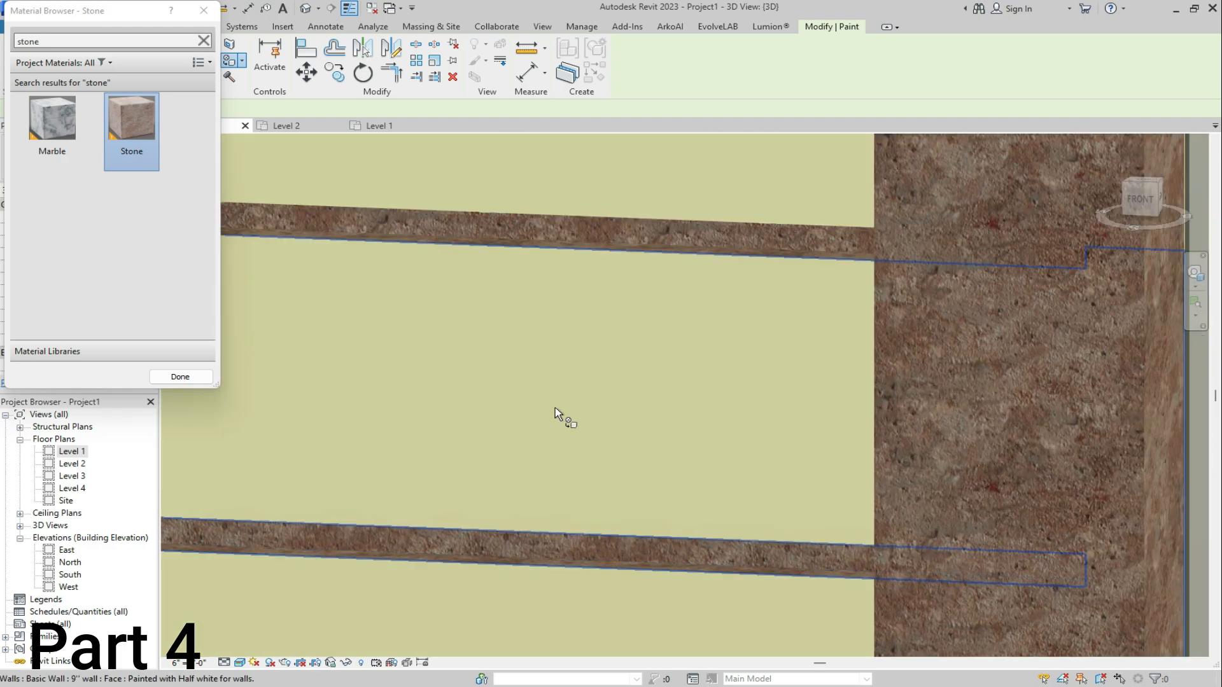
Examine the whole front façade, including the balcony, entrance and side wall, to check the applied materials
scroll(555, 412, down, 5)
scroll(421, 451, down, 3)
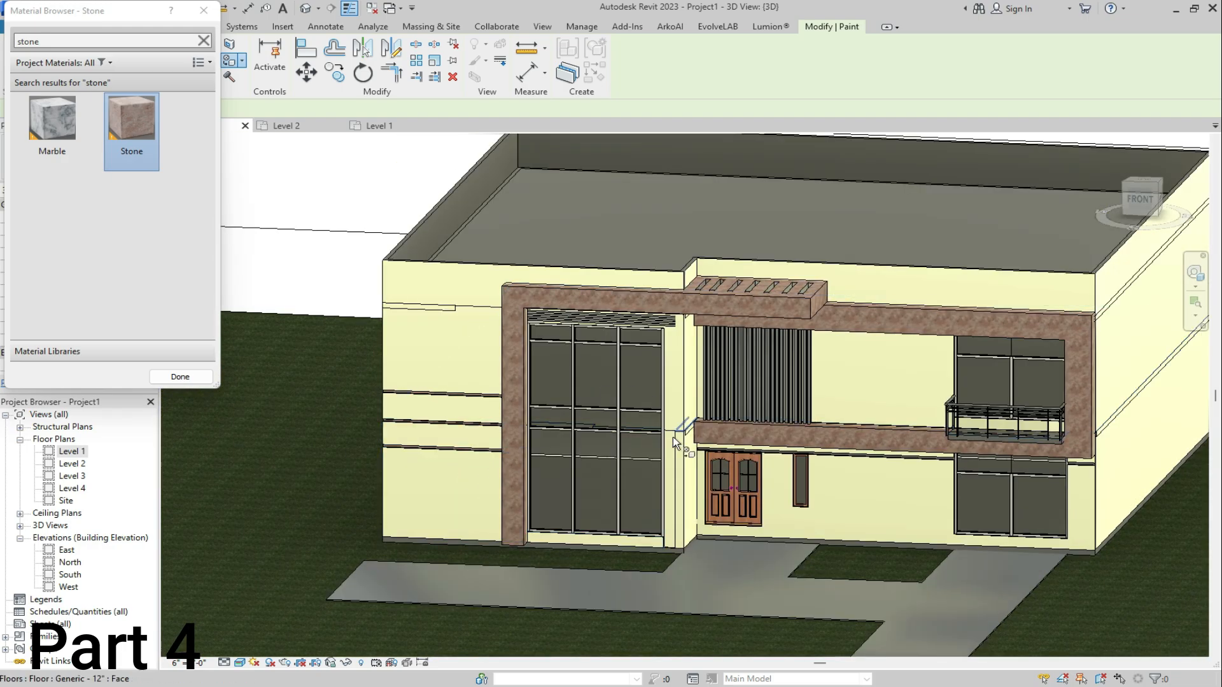
scroll(974, 413, down, 3)
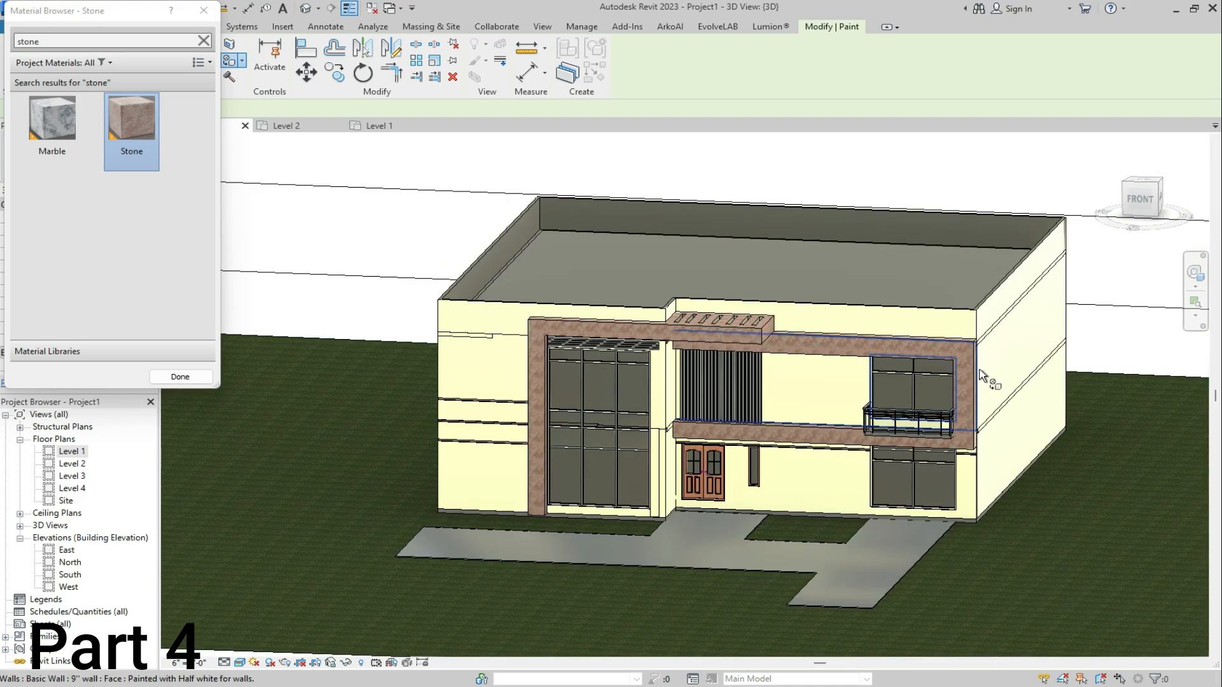
scroll(980, 369, up, 3)
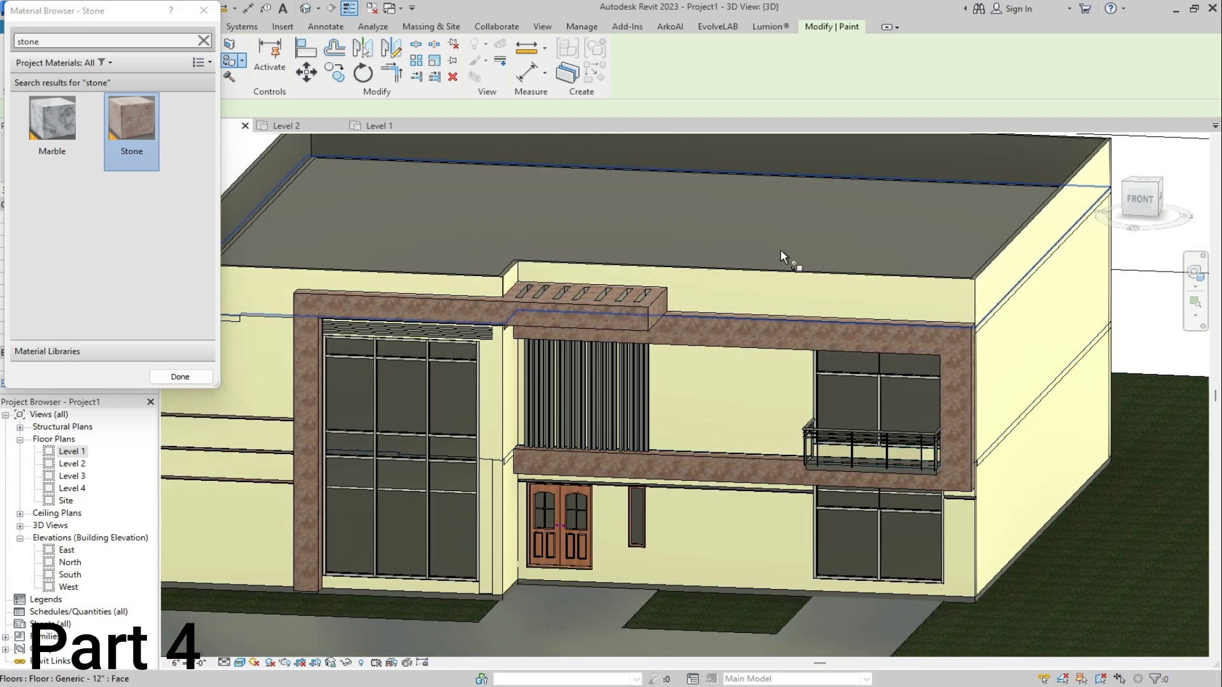
scroll(782, 255, down, 5)
scroll(847, 394, up, 6)
scroll(860, 388, down, 5)
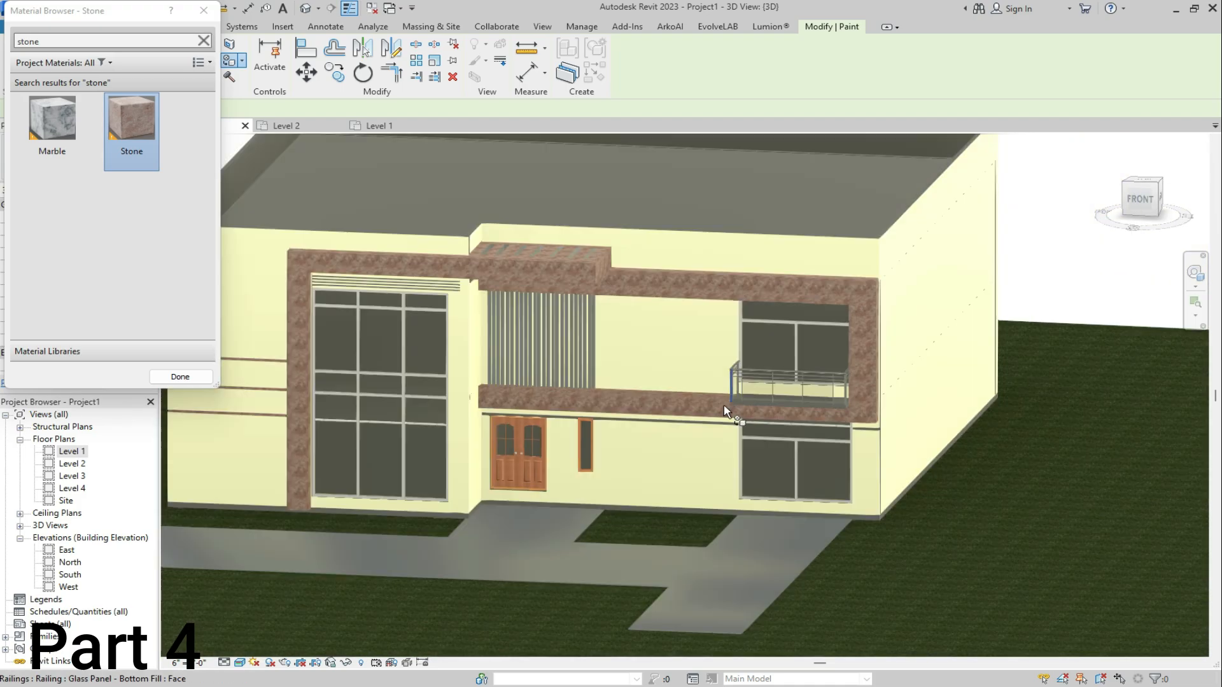
scroll(704, 554, up, 2)
double_click(107, 40)
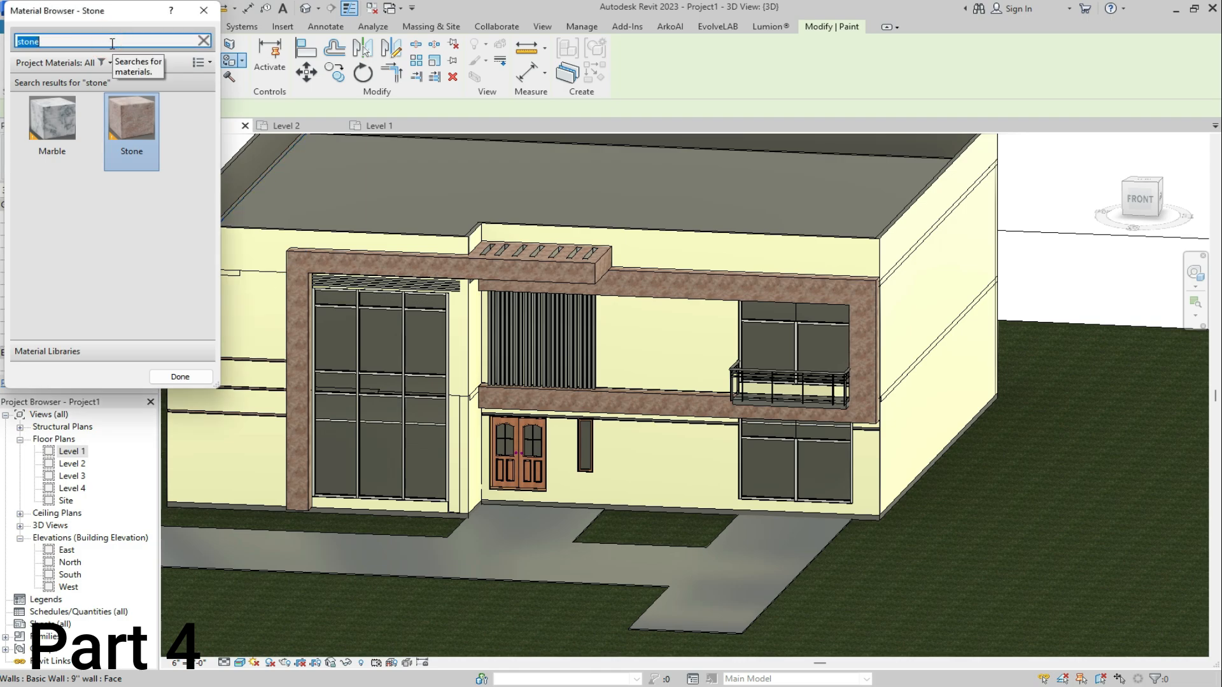
text(marbl)
click(67, 113)
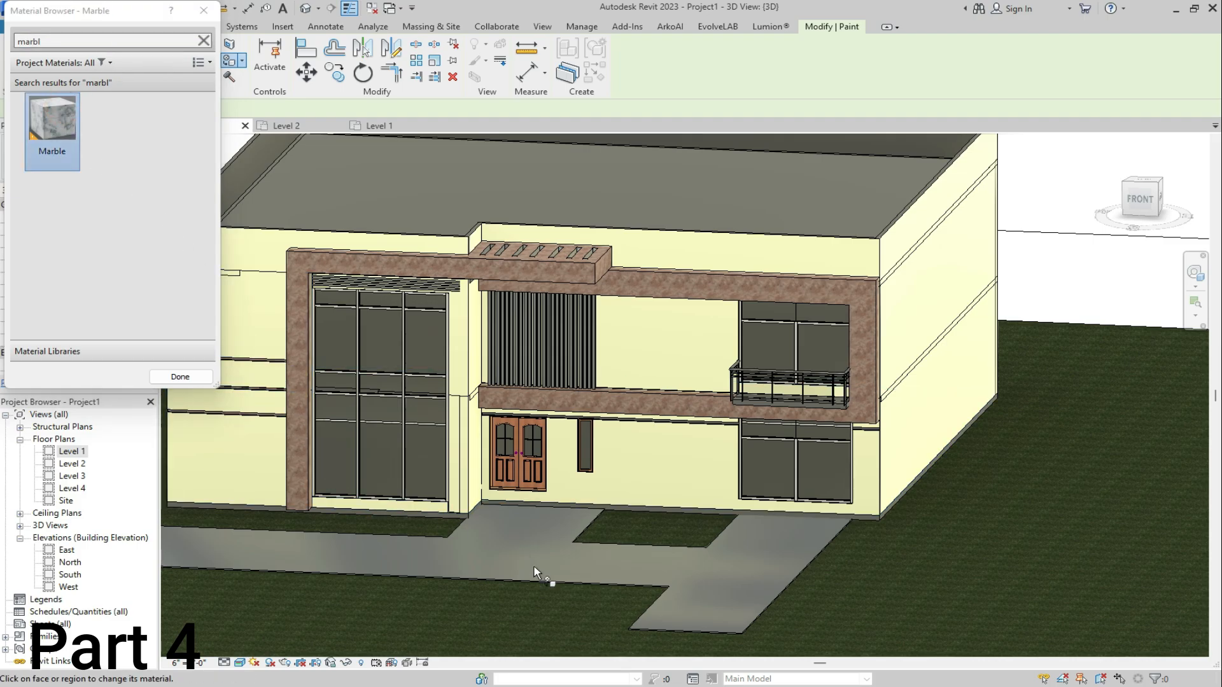
click(191, 378)
Edit the driveway's generic model in place and paint its top face with the Marble material
scroll(628, 624, up, 3)
click(632, 624)
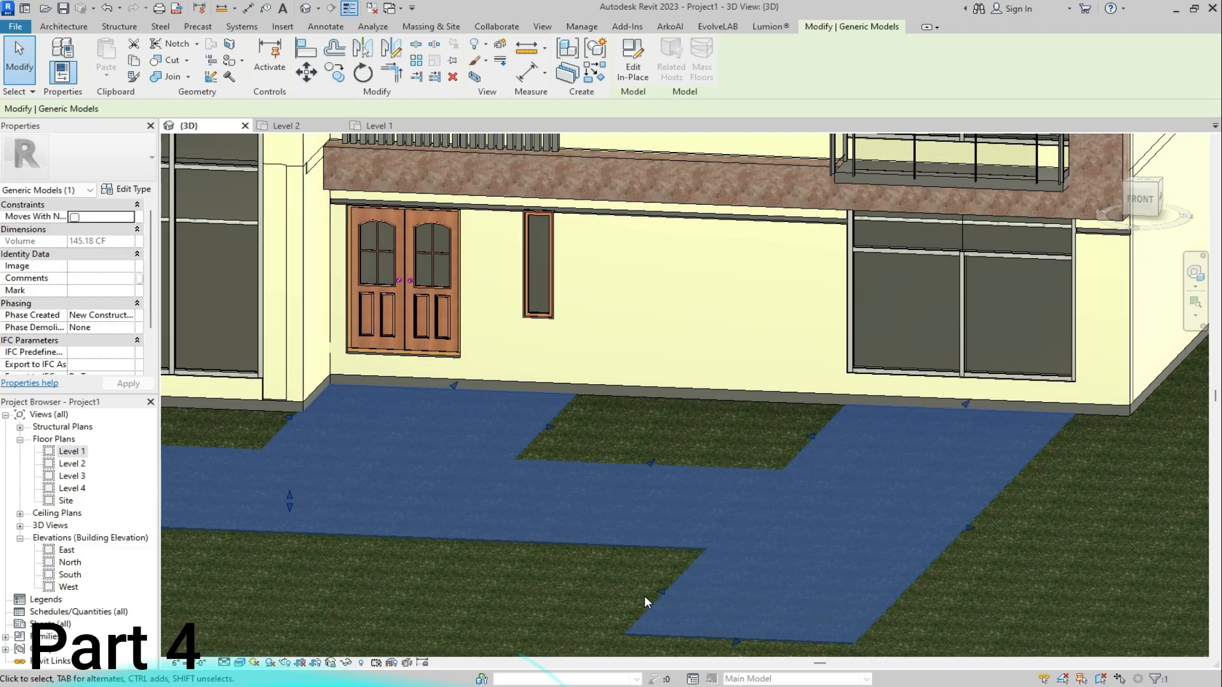
click(620, 59)
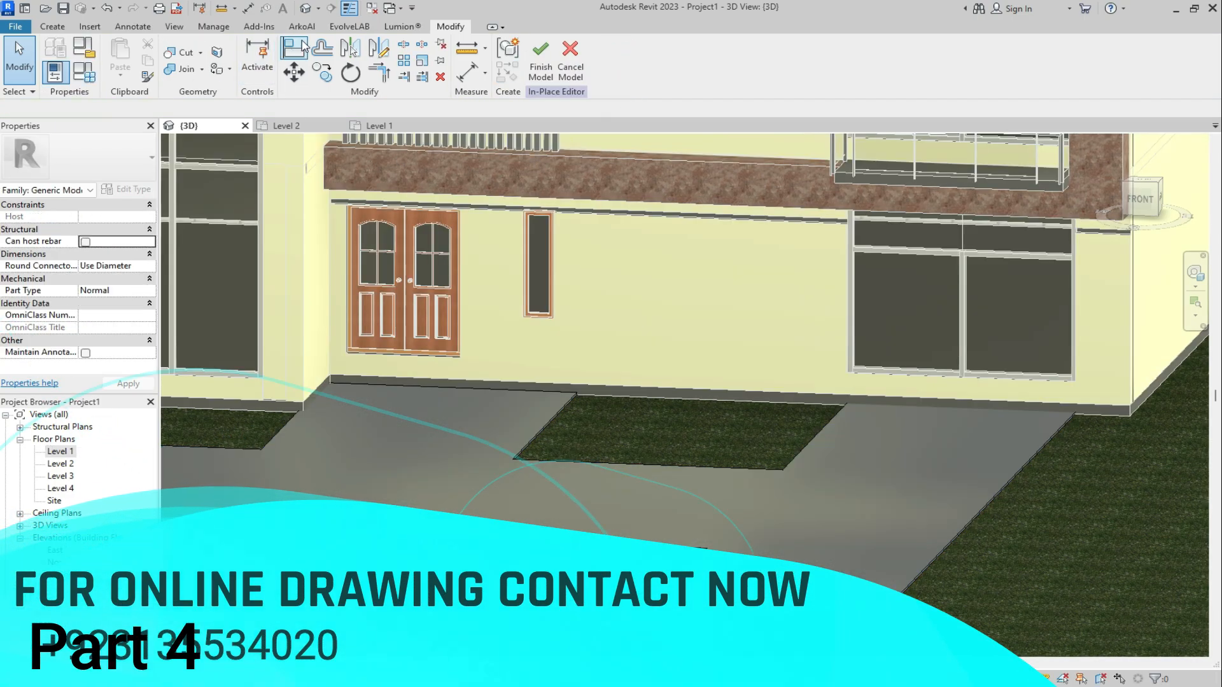
click(217, 68)
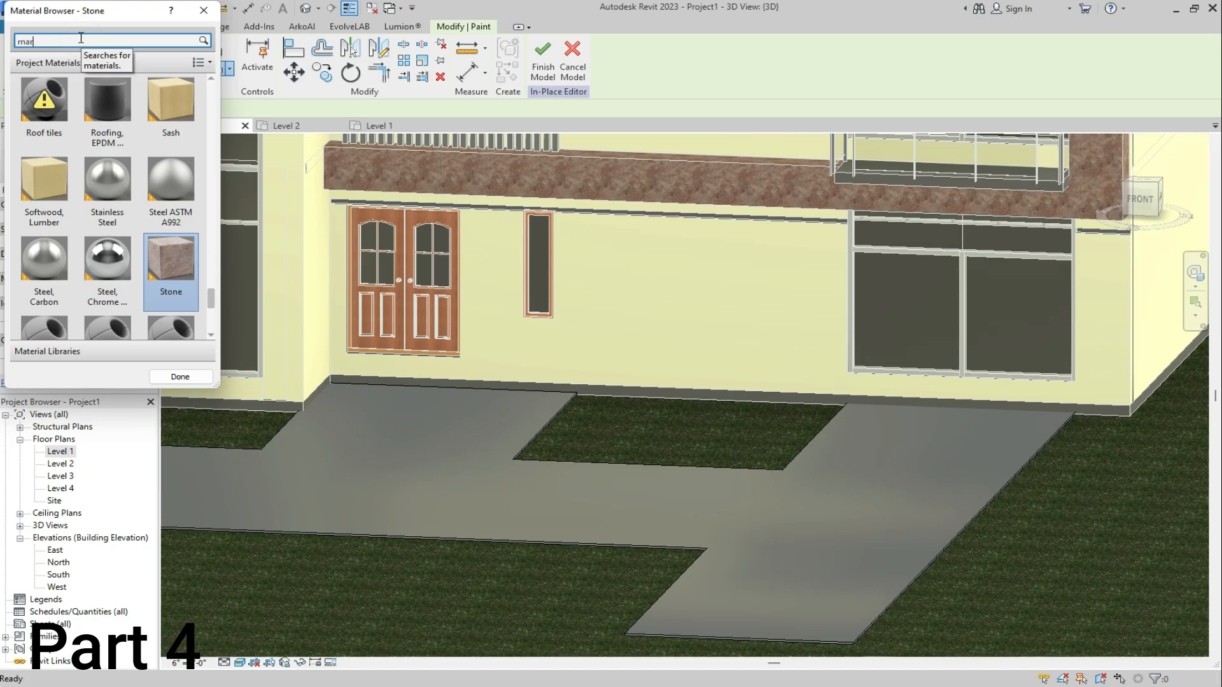
click(66, 128)
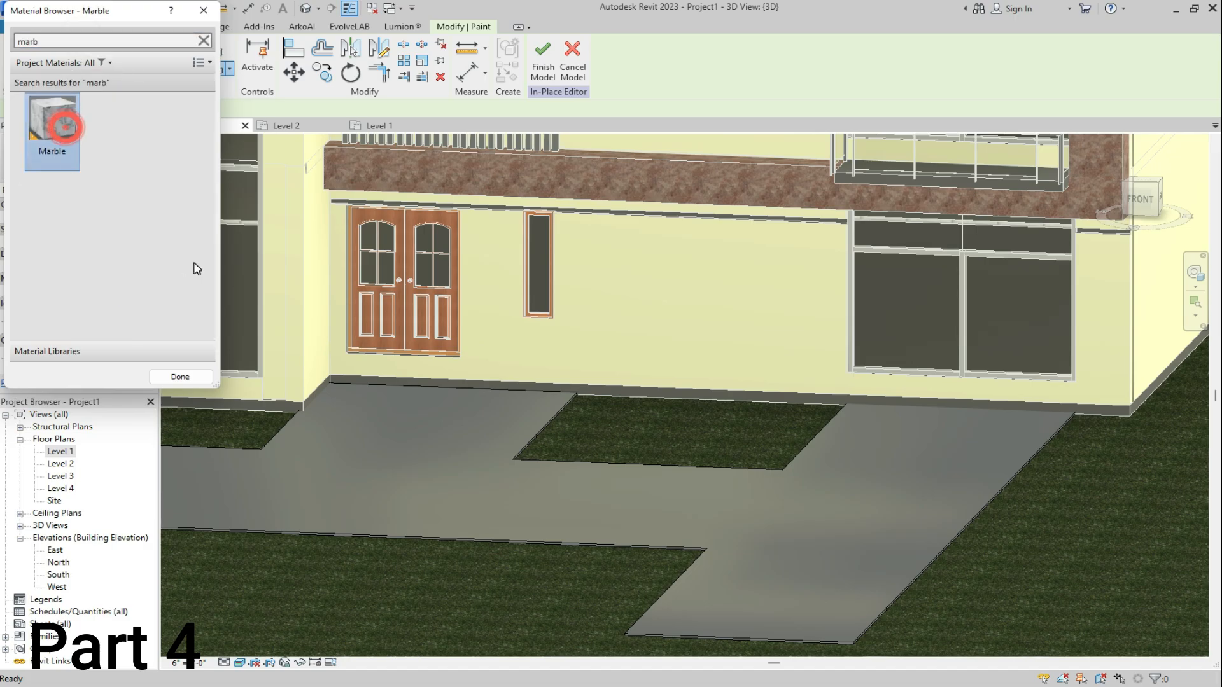
click(813, 586)
scroll(820, 589, up, 5)
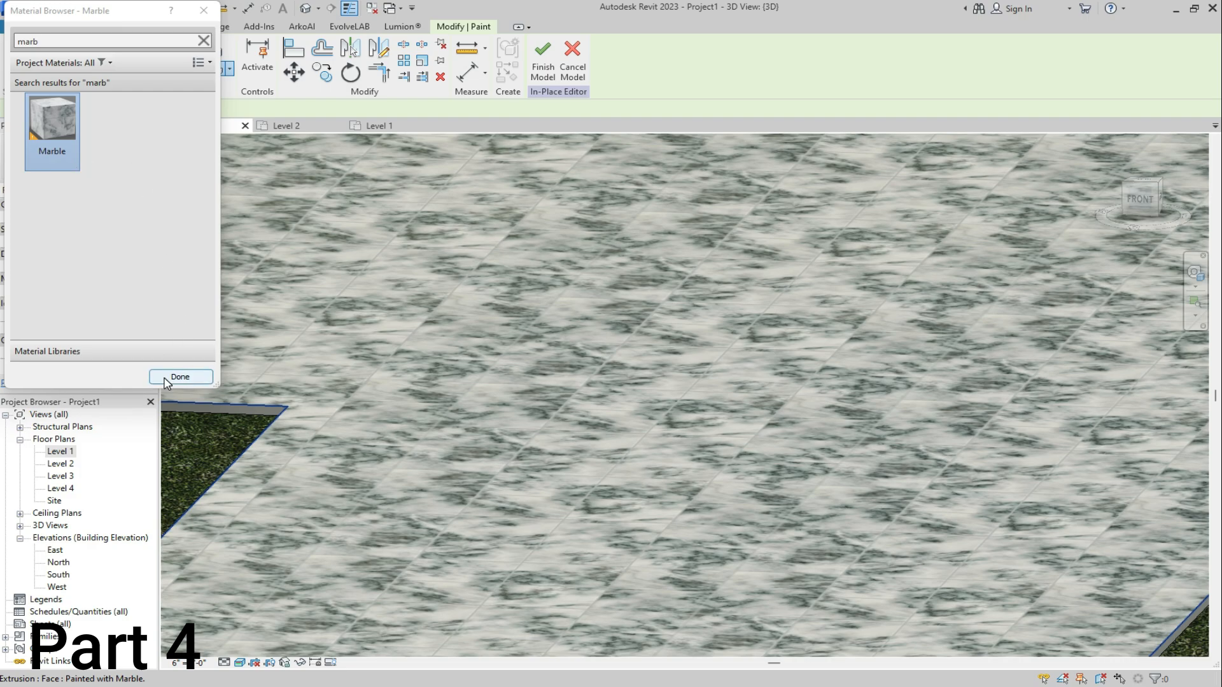
click(167, 379)
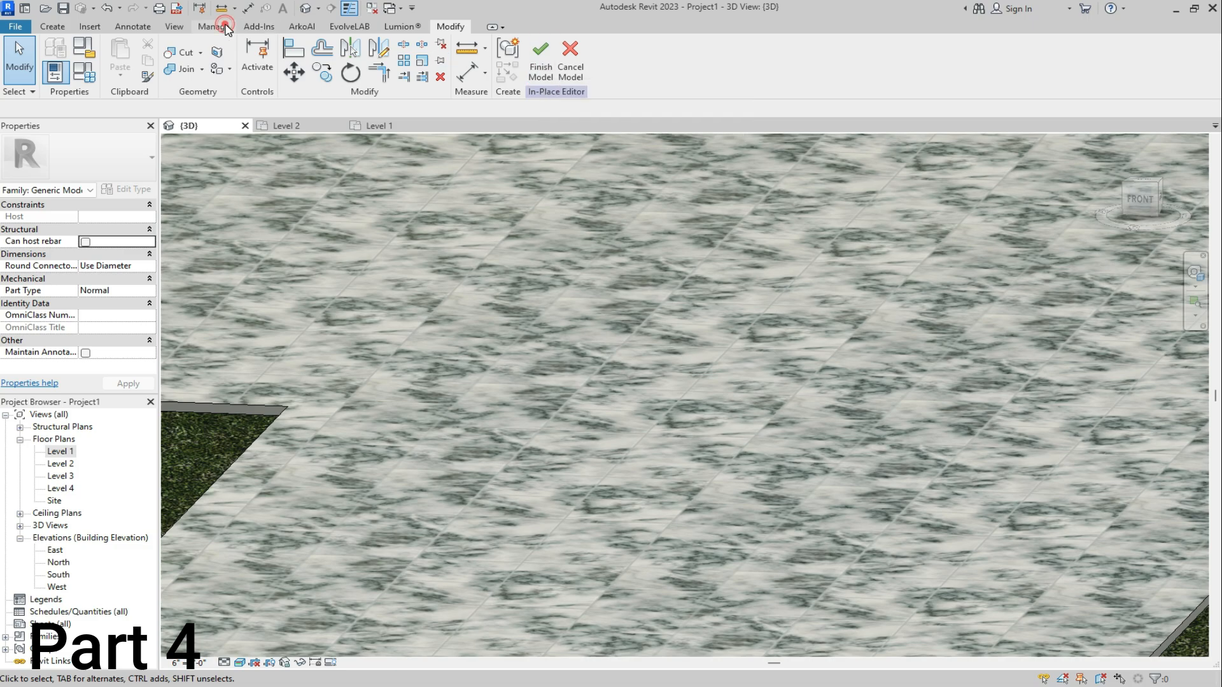
Find the Marble material among the project materials and select it to show its appearance settings
click(226, 29)
click(61, 57)
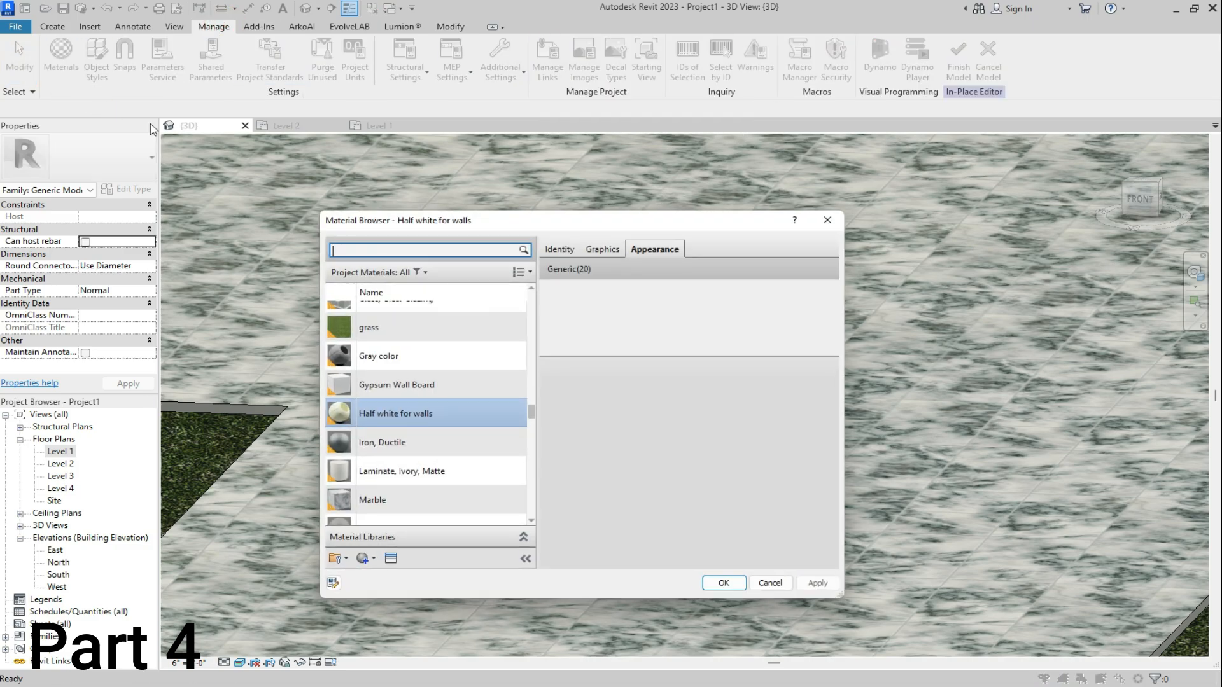
click(398, 252)
text(marbl)
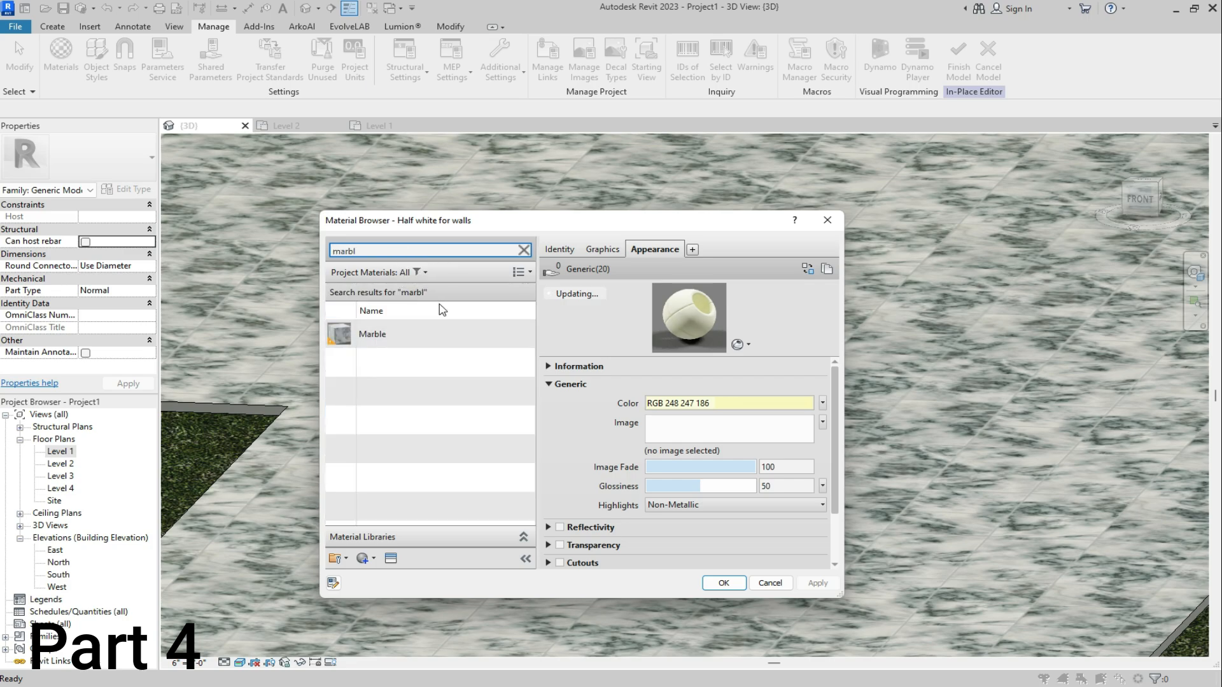
click(426, 335)
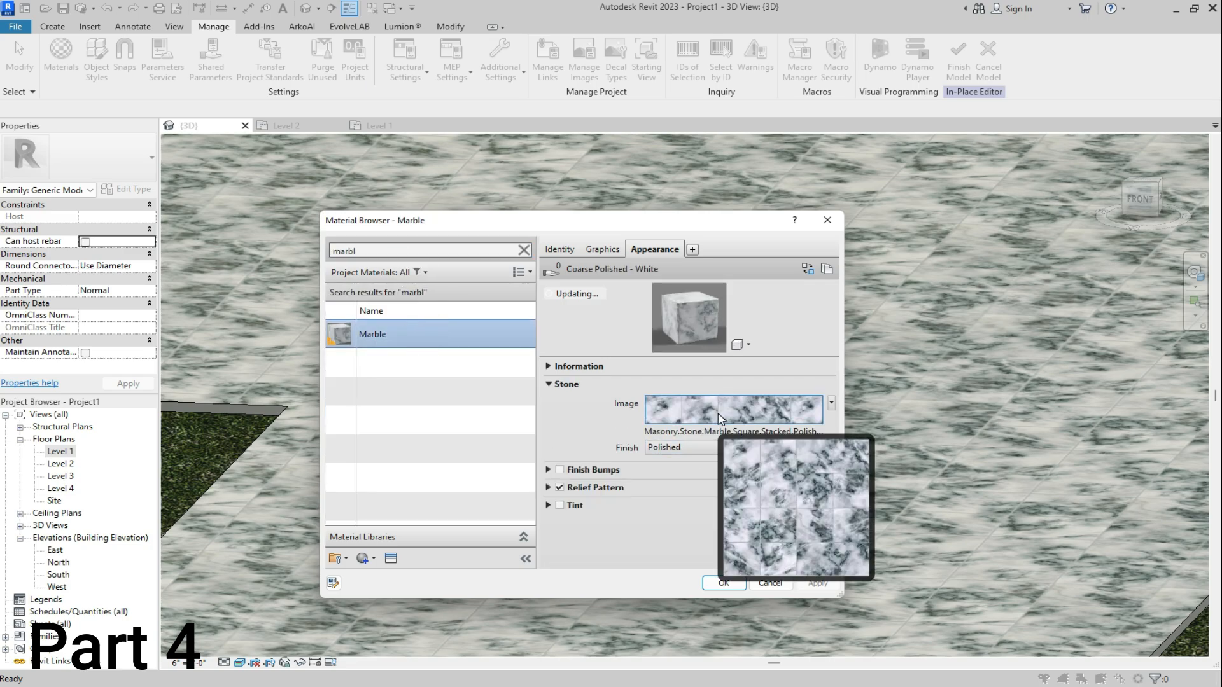
Set the Marble texture's sample size to 6'-0" wide by 6'-0" high and apply the change
click(719, 418)
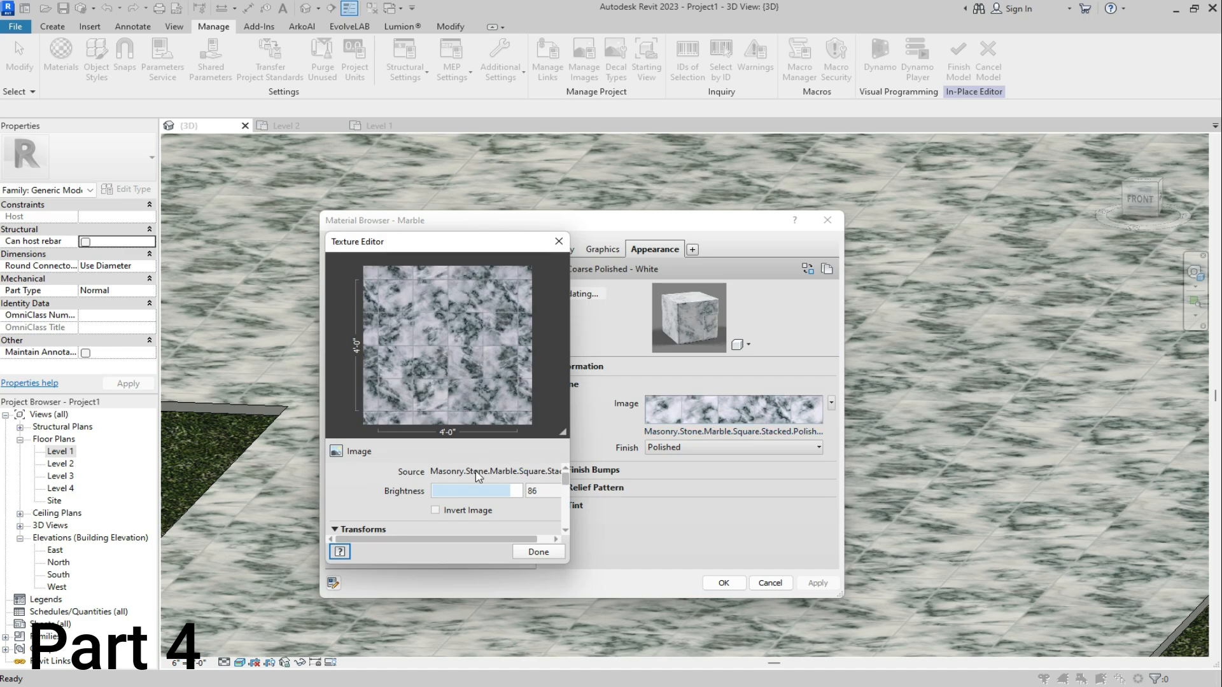
scroll(377, 485, down, 3)
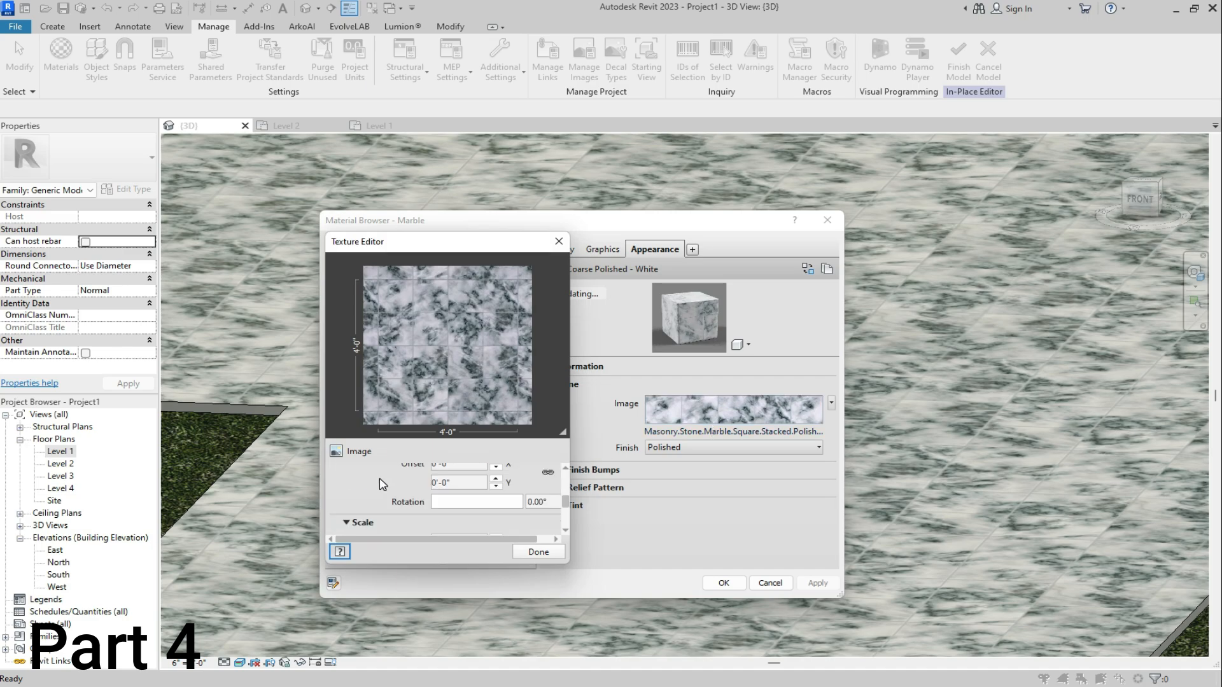
scroll(380, 483, up, 1)
scroll(380, 504, down, 2)
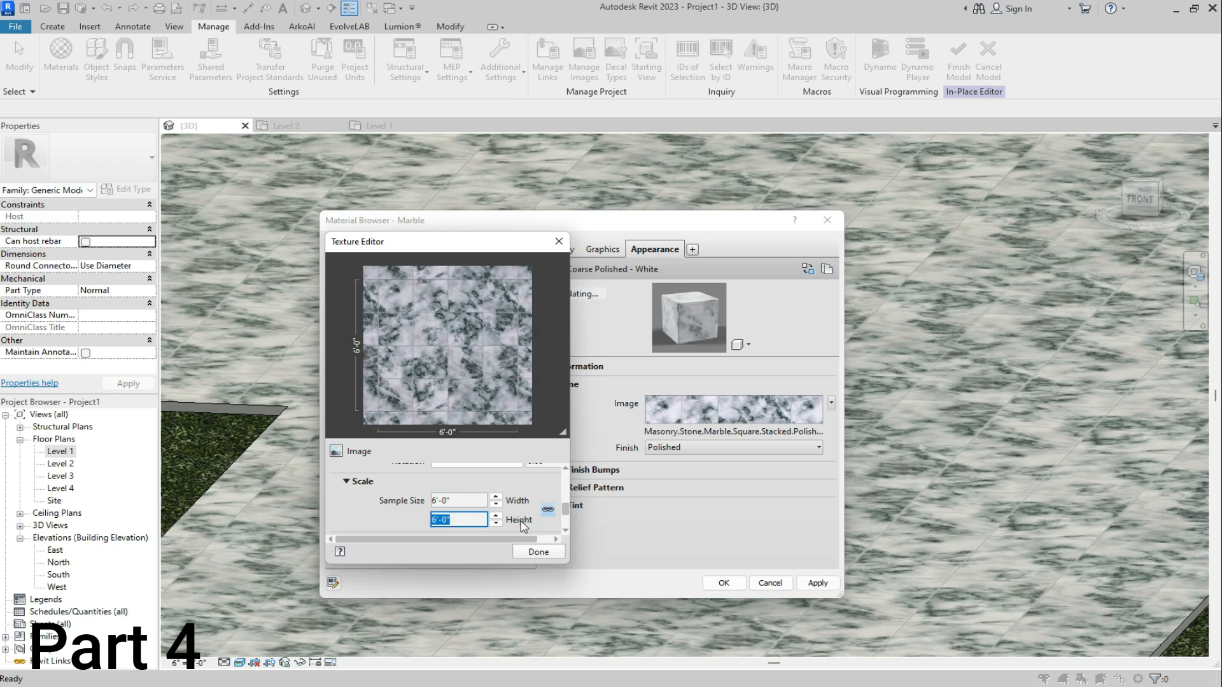
click(535, 552)
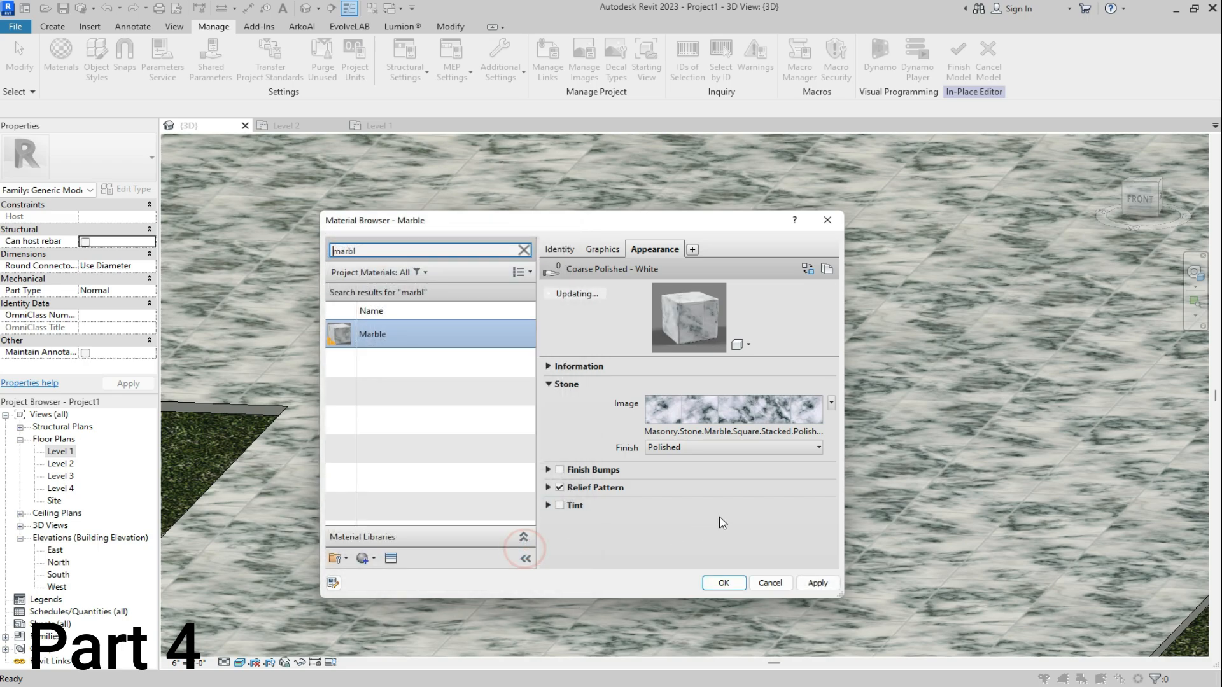
click(817, 583)
click(724, 582)
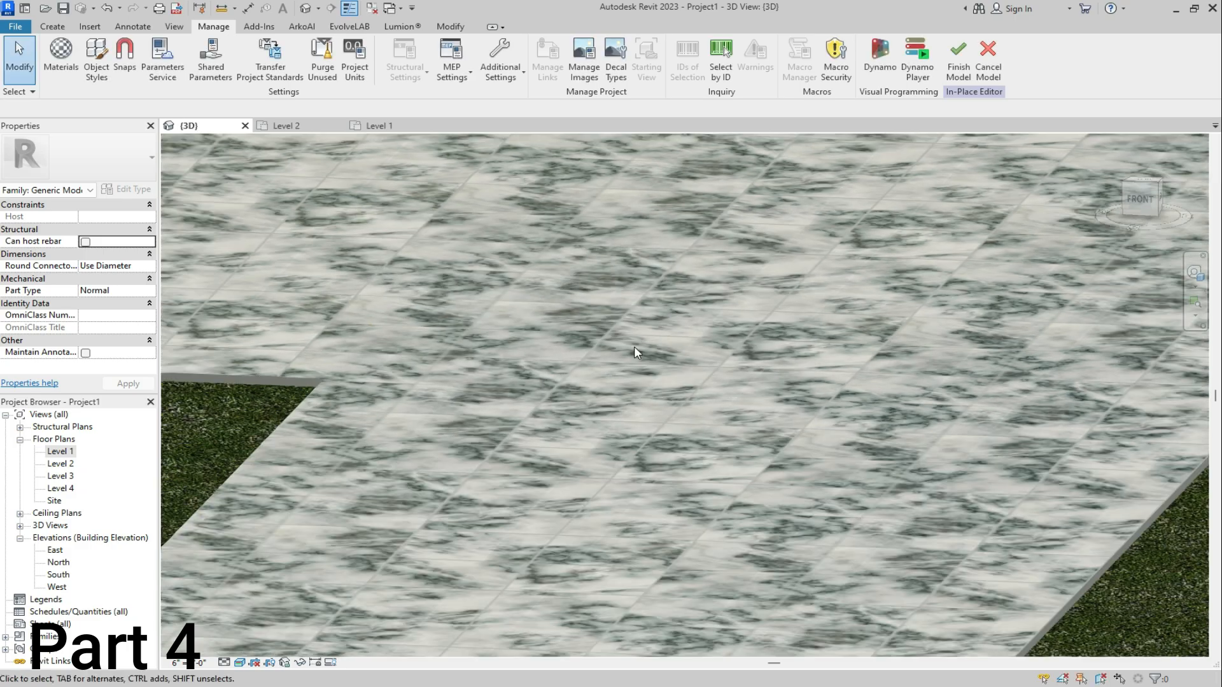
Examine the marble tiling on the driveway up close and against the whole front façade
scroll(635, 347, down, 10)
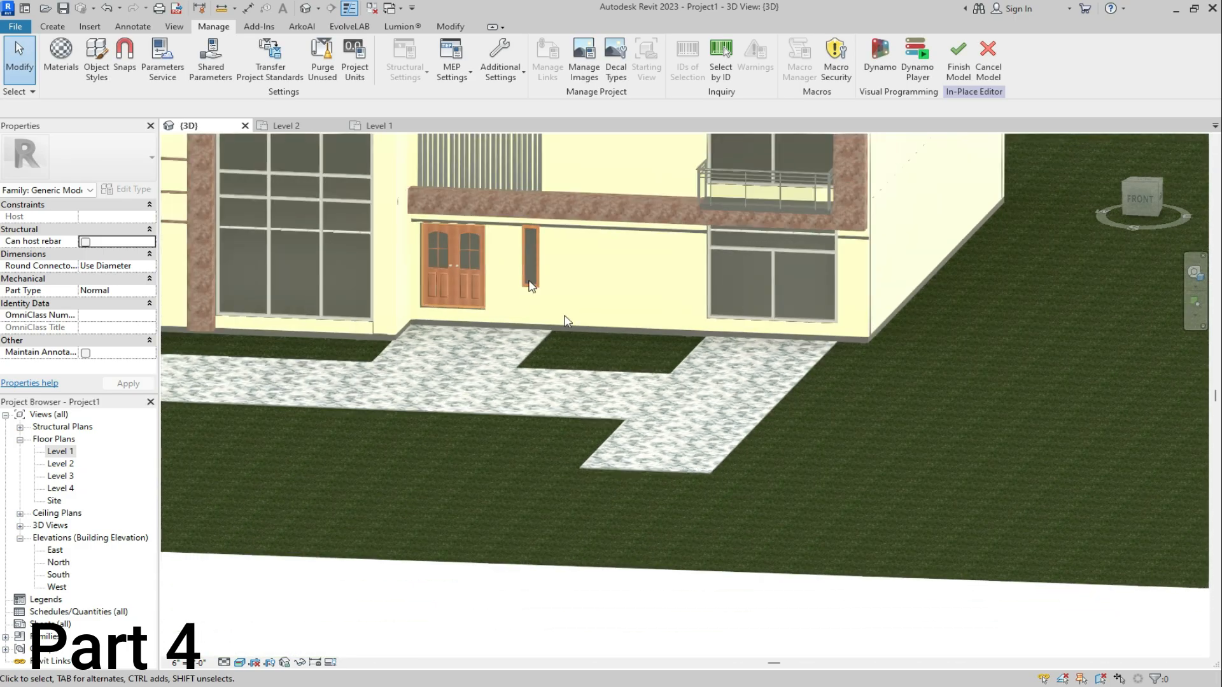
scroll(565, 321, down, 5)
scroll(547, 369, up, 8)
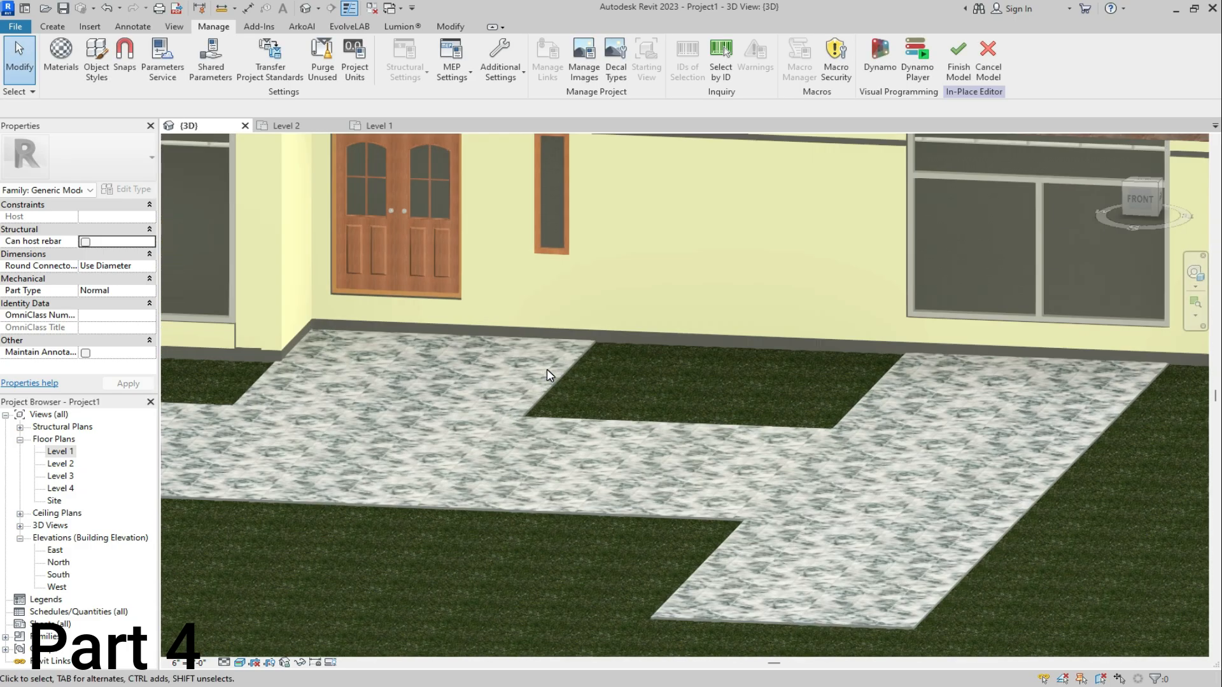
scroll(547, 369, down, 10)
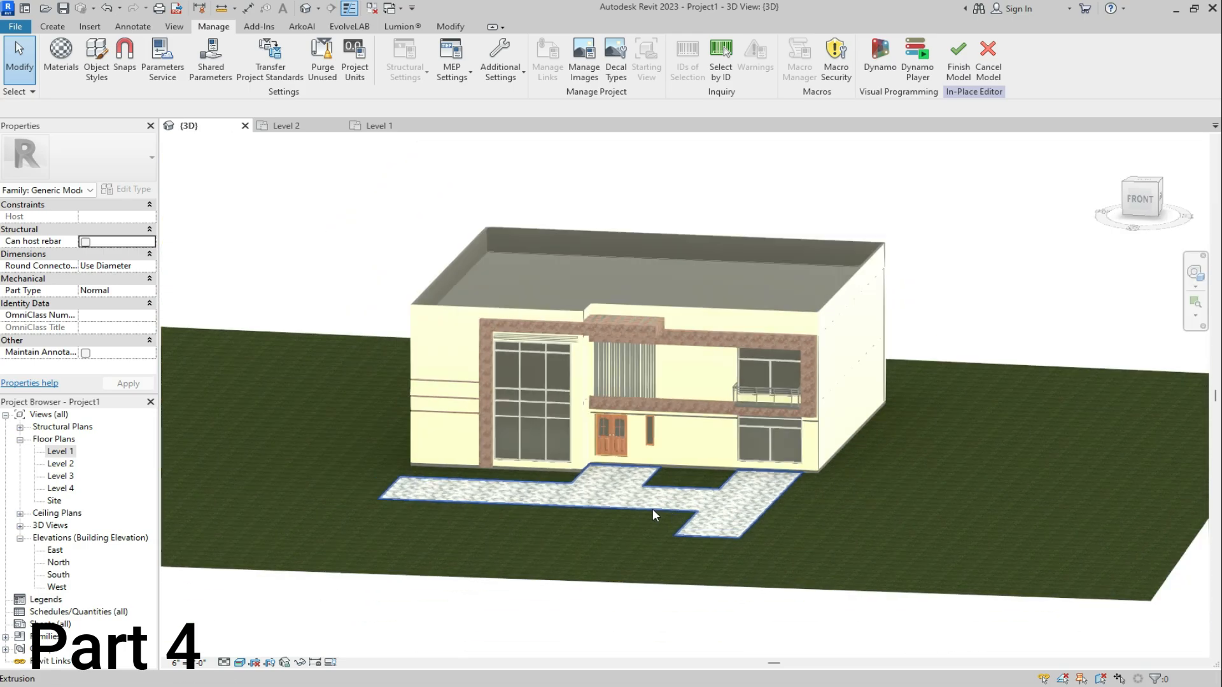
scroll(573, 458, up, 5)
scroll(452, 549, down, 5)
scroll(329, 376, up, 2)
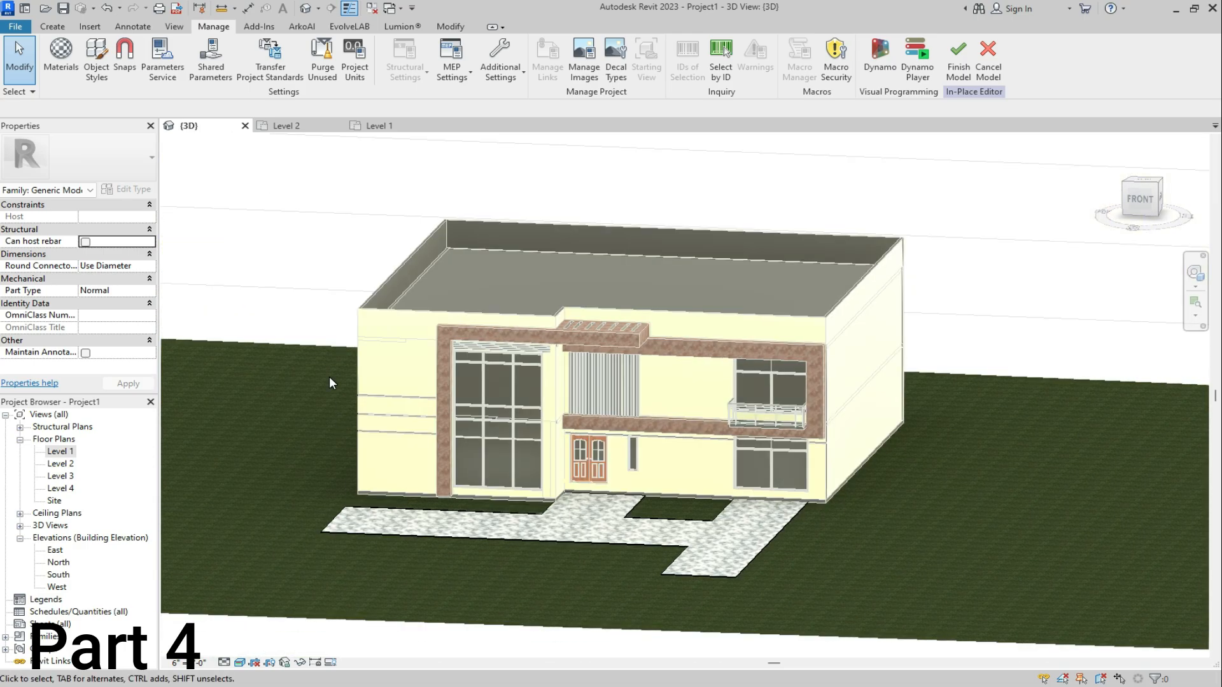
scroll(662, 508, up, 6)
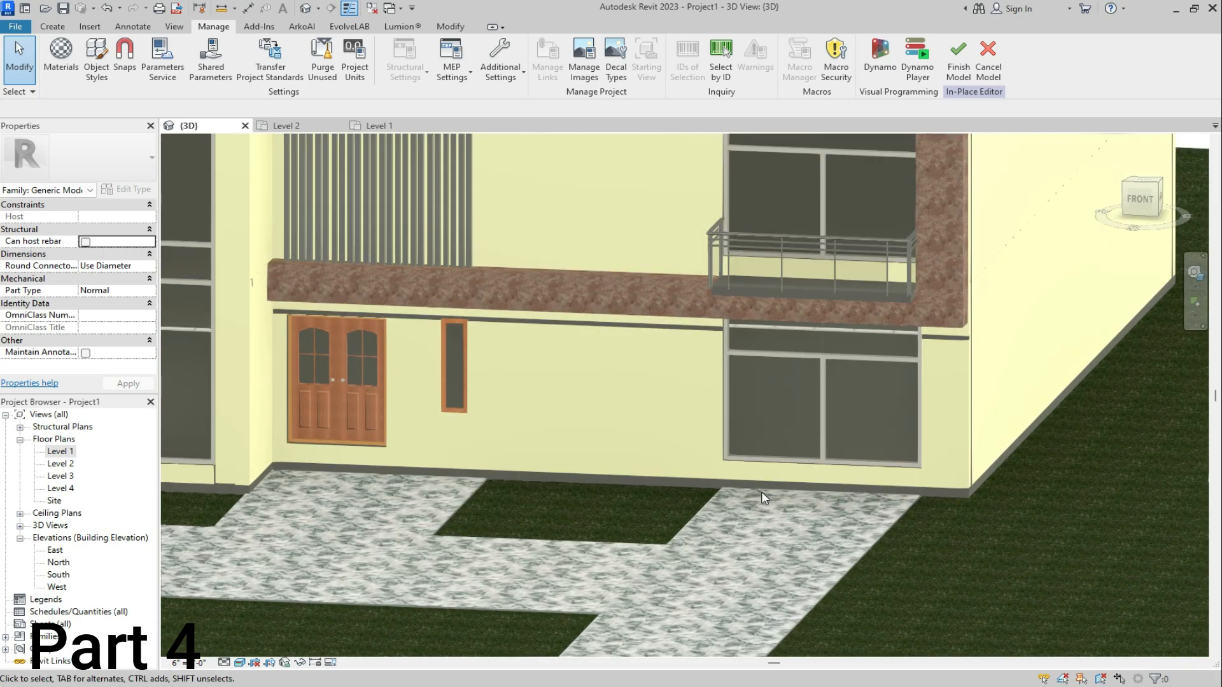
scroll(703, 547, down, 5)
scroll(640, 580, up, 3)
scroll(640, 578, down, 3)
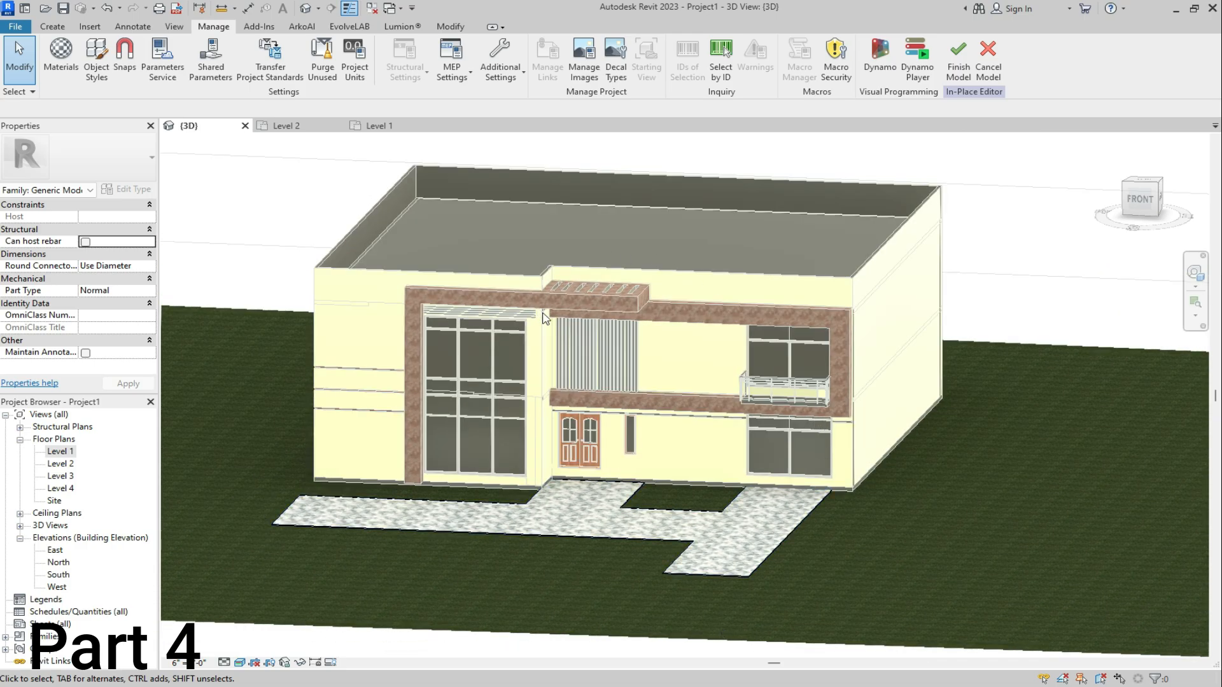
Finish the in-place edit of the driveway model
click(960, 56)
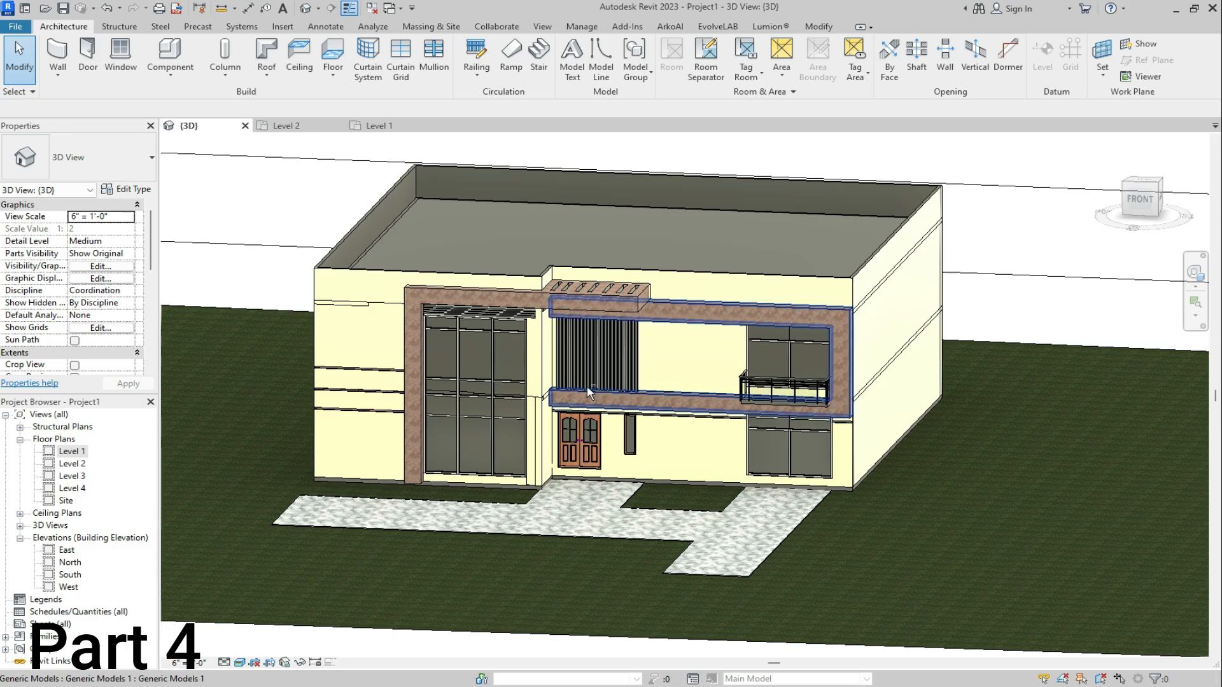
scroll(570, 431, down, 2)
scroll(597, 501, up, 2)
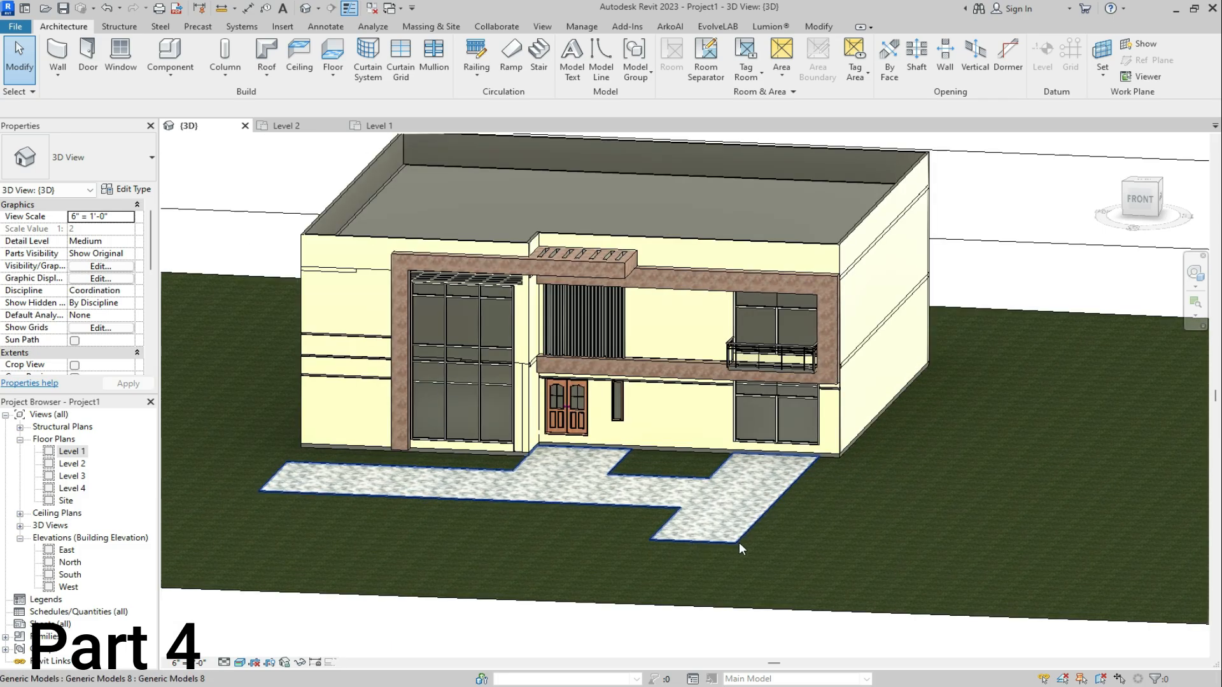
scroll(631, 483, down, 4)
scroll(783, 350, up, 3)
scroll(627, 293, down, 2)
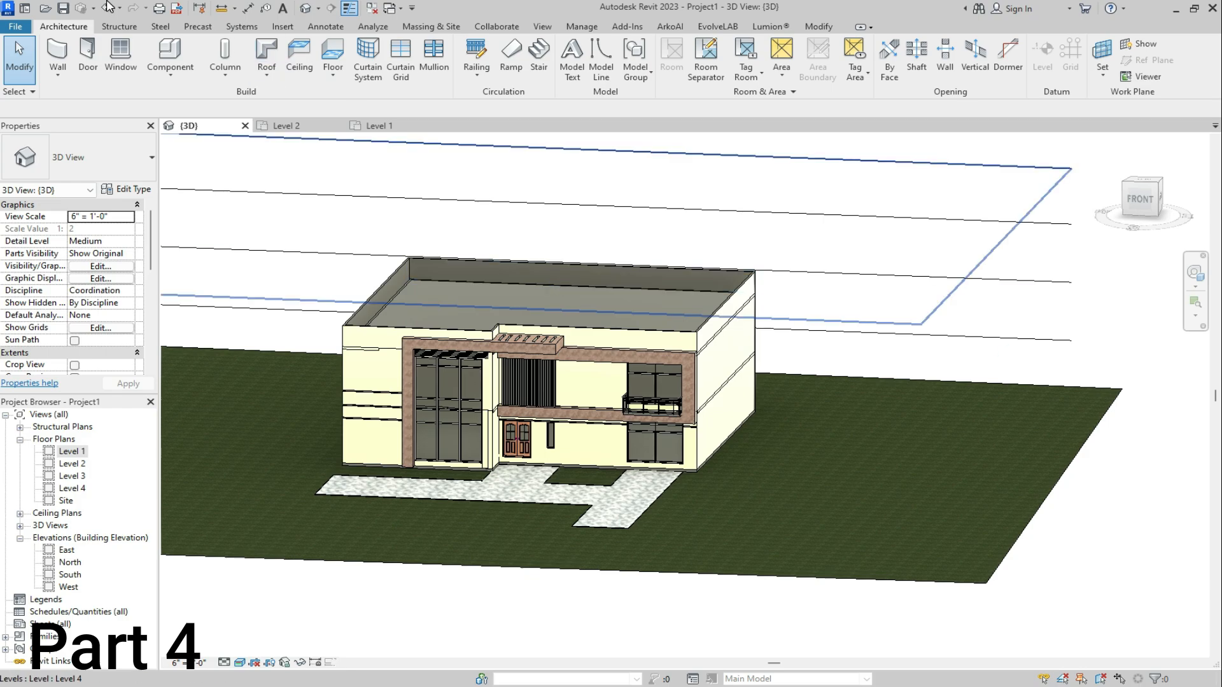
In the Level 1 plan, place a perspective camera southeast of the house, 5' 6" above Level 1, aiming past its northwest corner
click(382, 126)
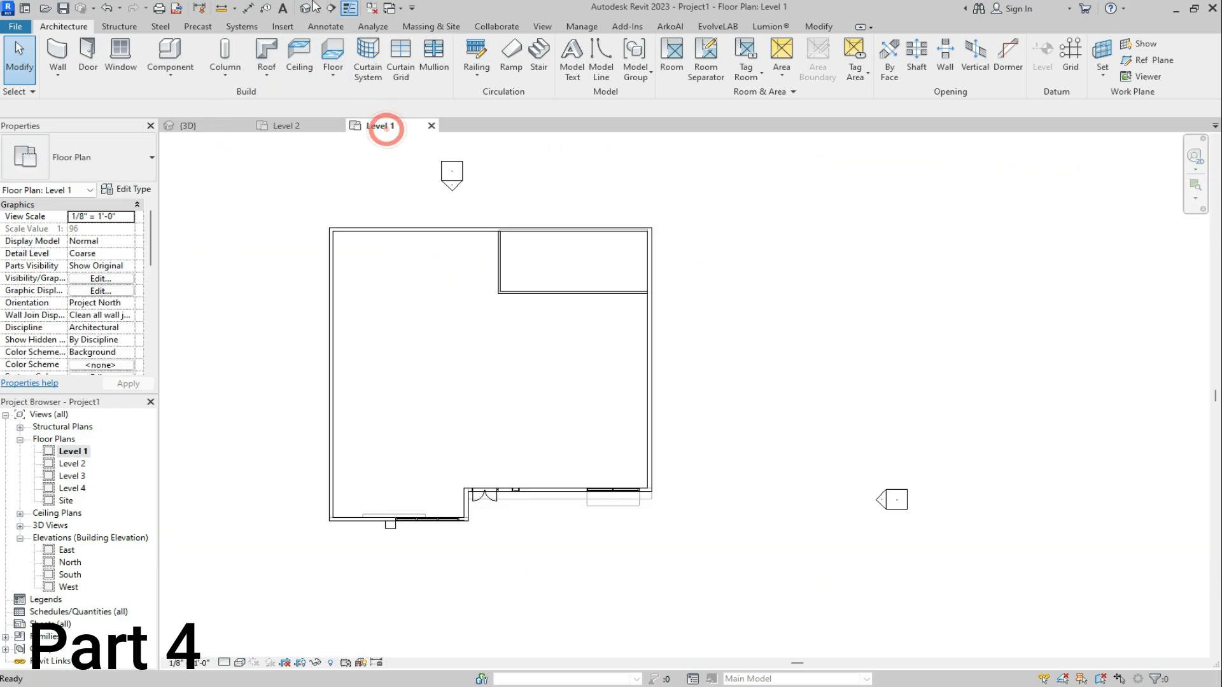
click(318, 8)
click(334, 46)
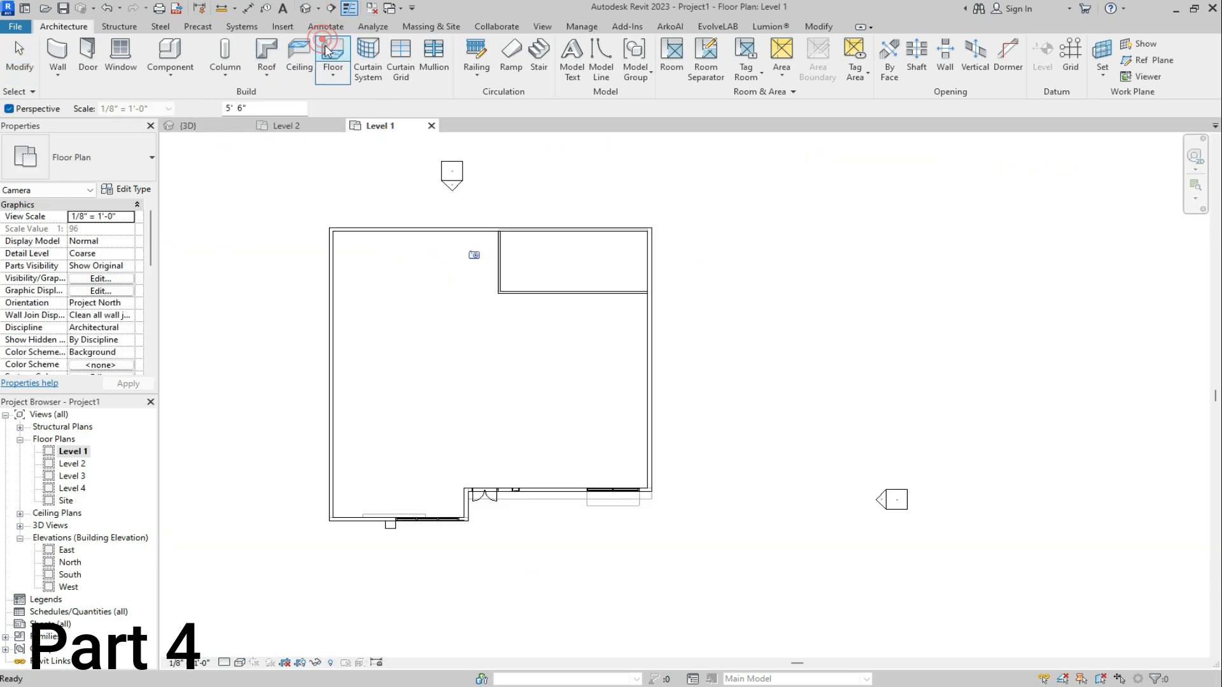
scroll(522, 199, down, 3)
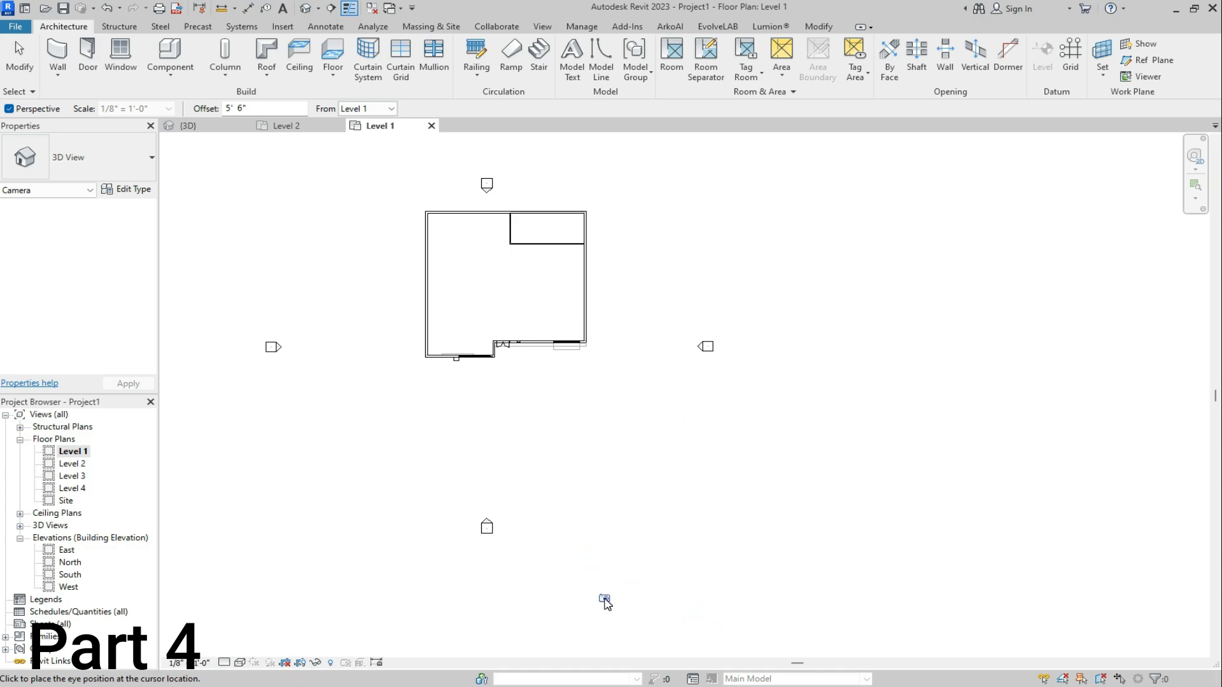
click(604, 598)
click(428, 143)
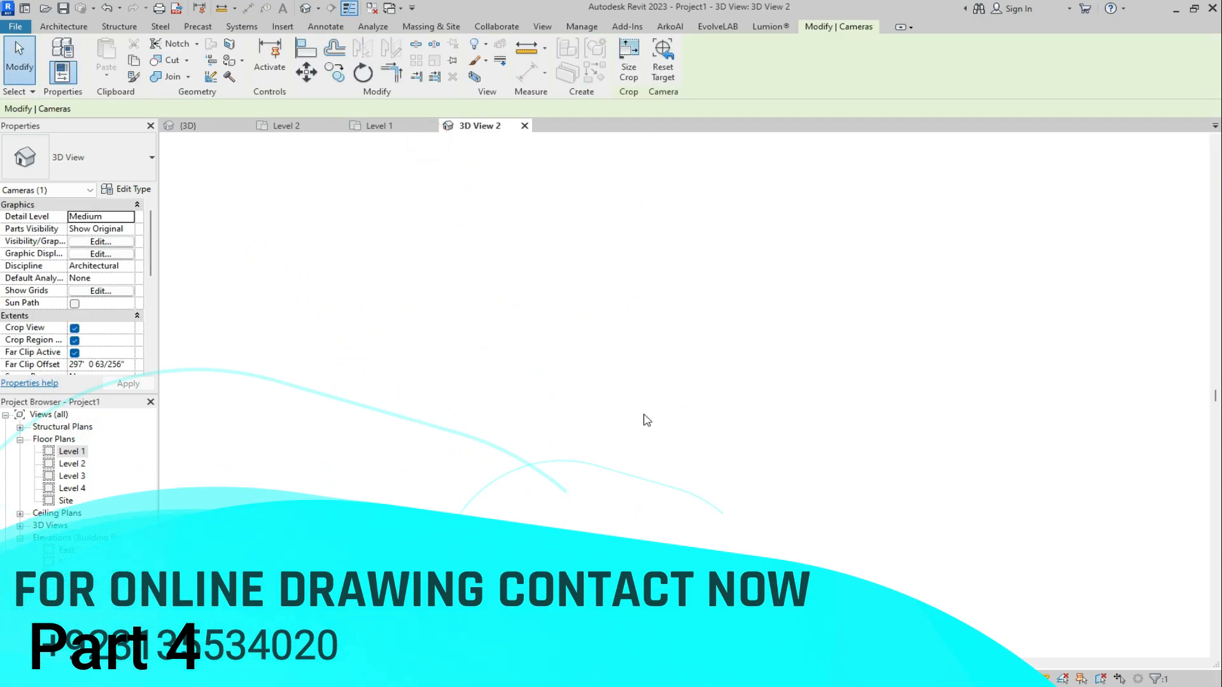
Trim the lower part of the camera view's frame and switch to a visual style that shows the material textures
scroll(636, 407, down, 3)
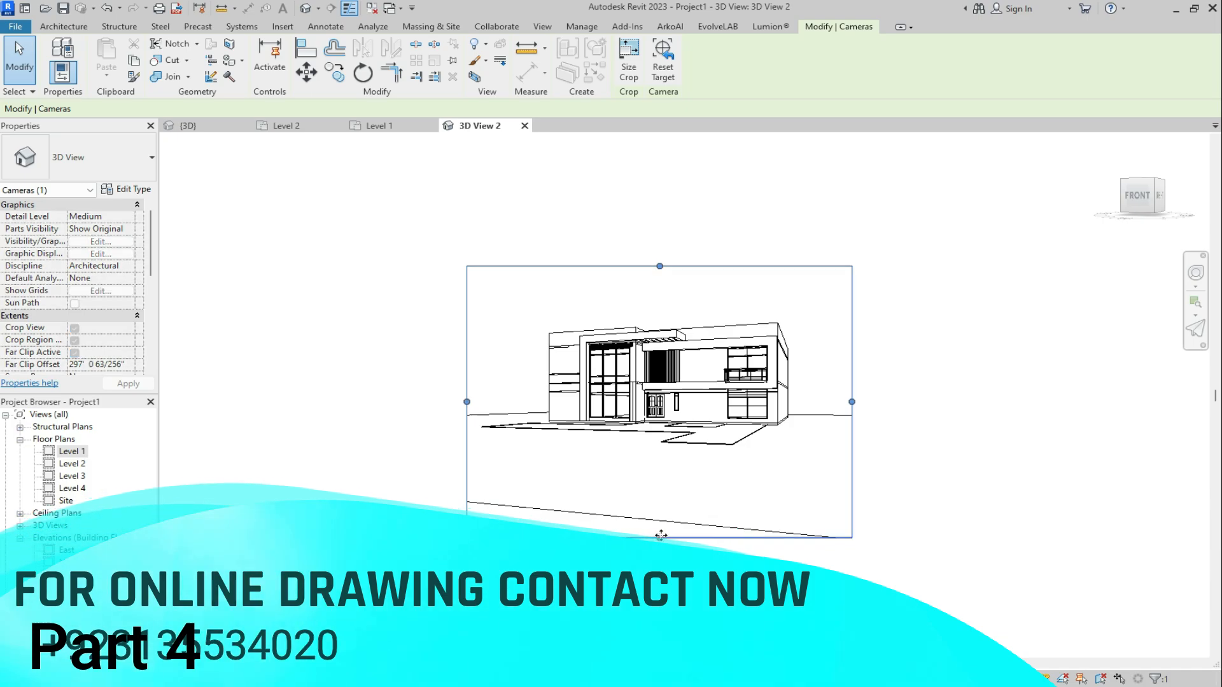
scroll(665, 387, up, 3)
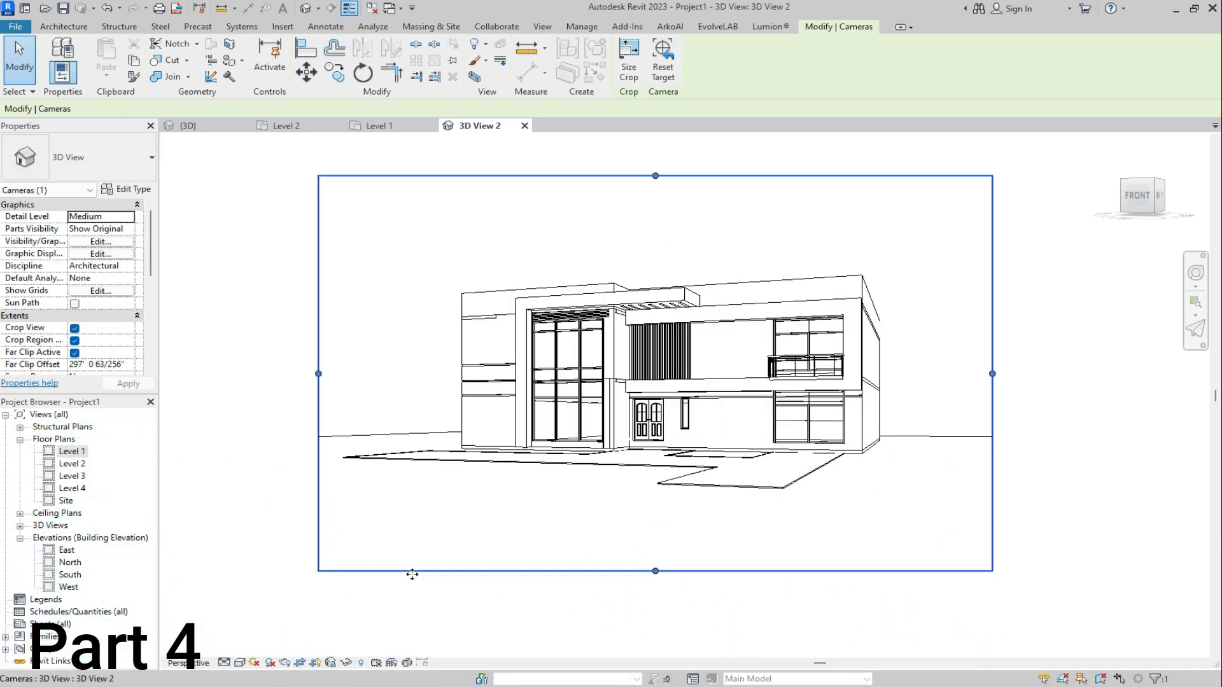
click(239, 664)
click(266, 641)
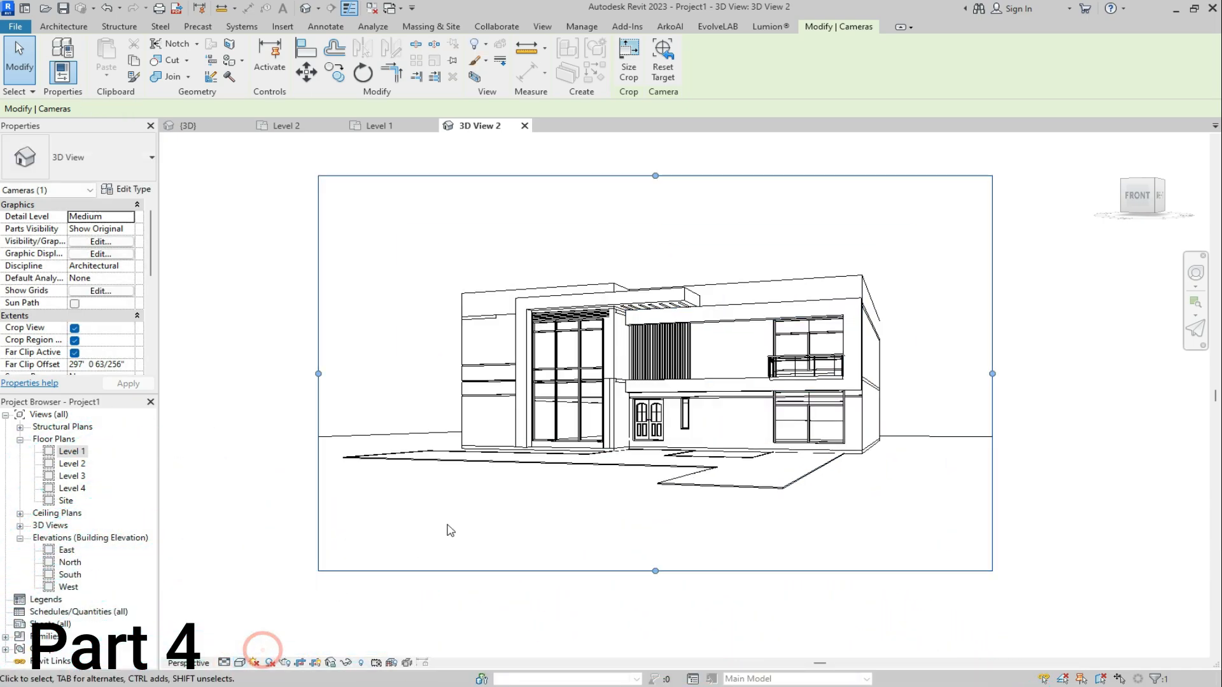
Narrow the camera view's crop frame by bringing both its side edges closer to the house
drag(319, 375, 415, 374)
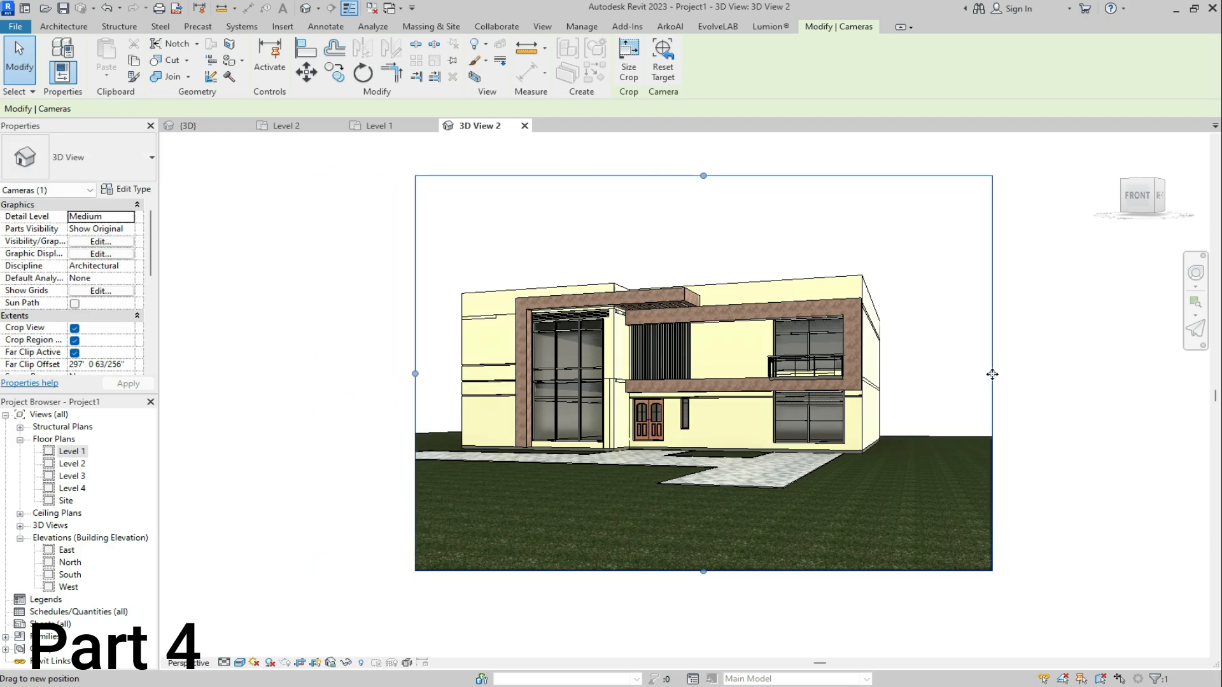
drag(992, 374, 938, 374)
scroll(648, 421, up, 3)
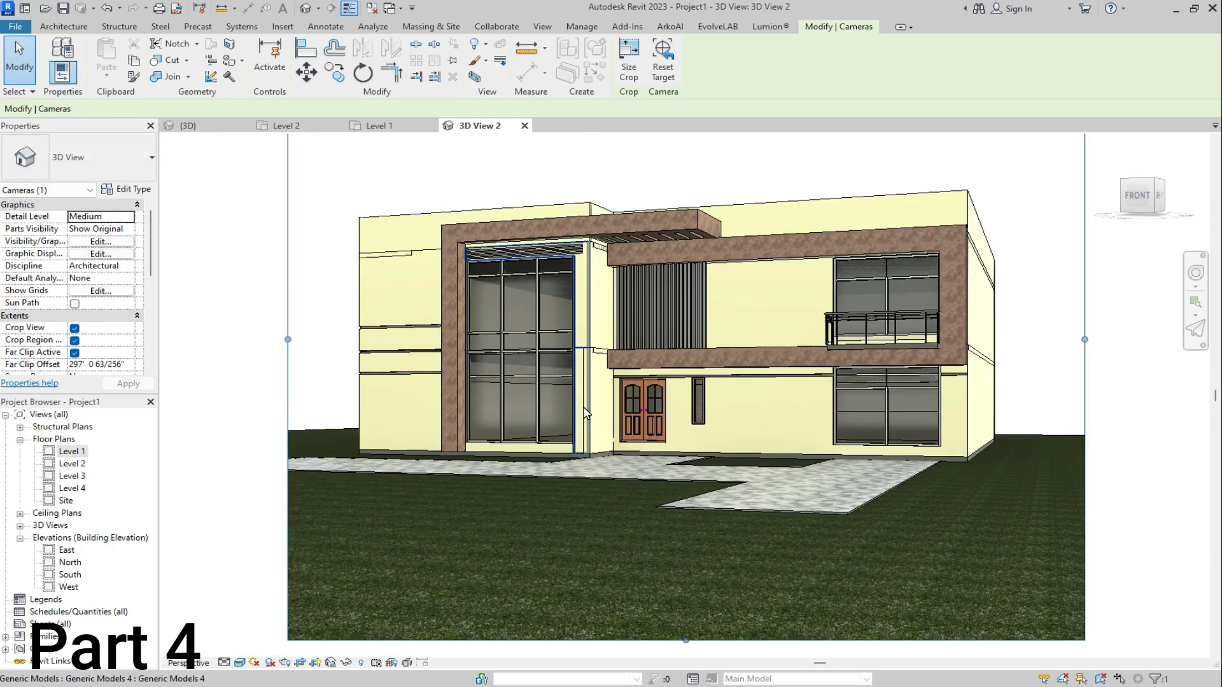
scroll(585, 412, down, 1)
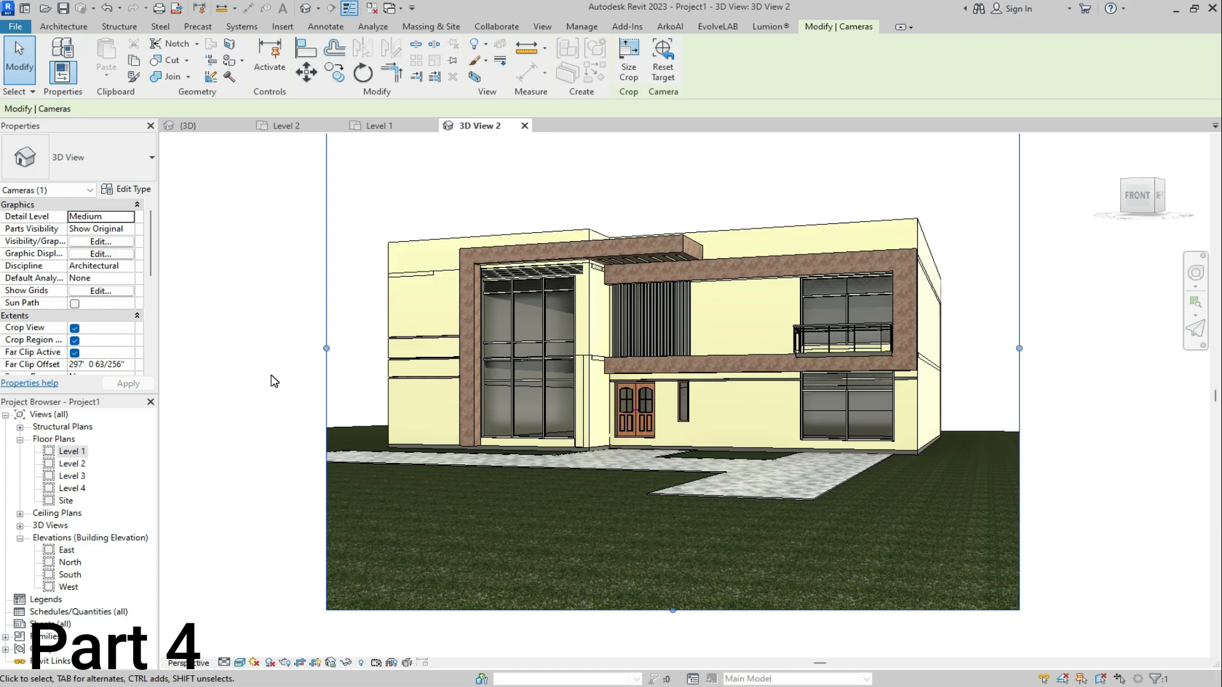
click(271, 375)
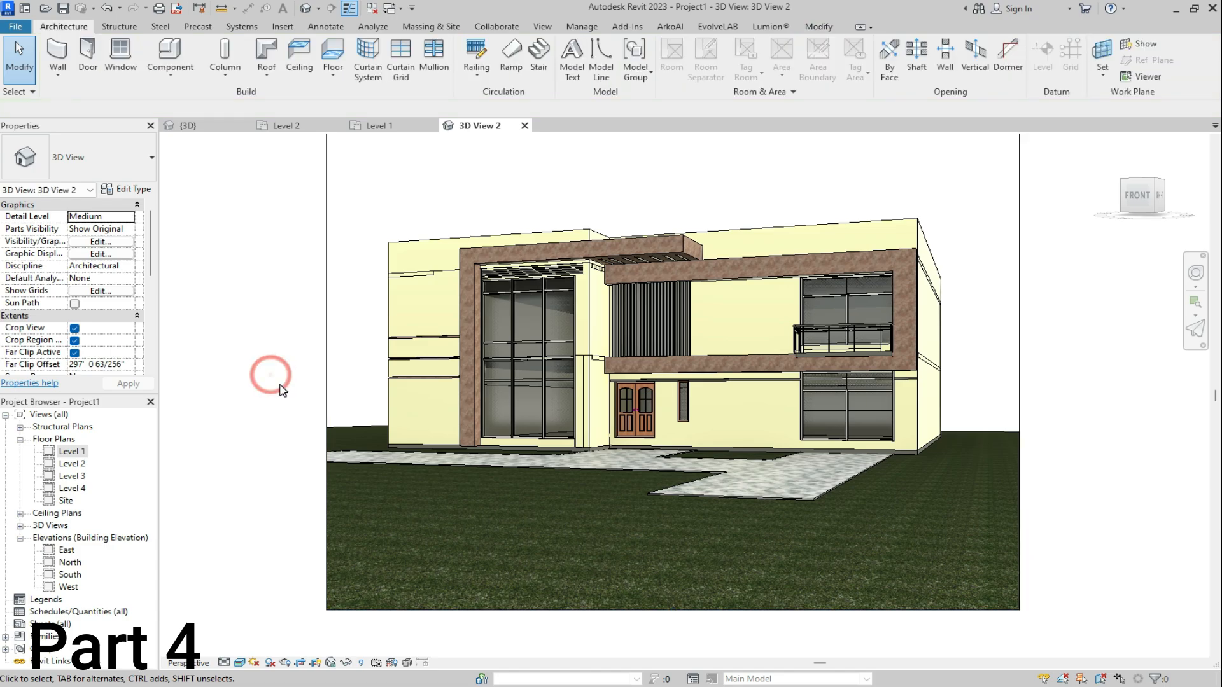
scroll(275, 384, down, 3)
scroll(247, 398, up, 2)
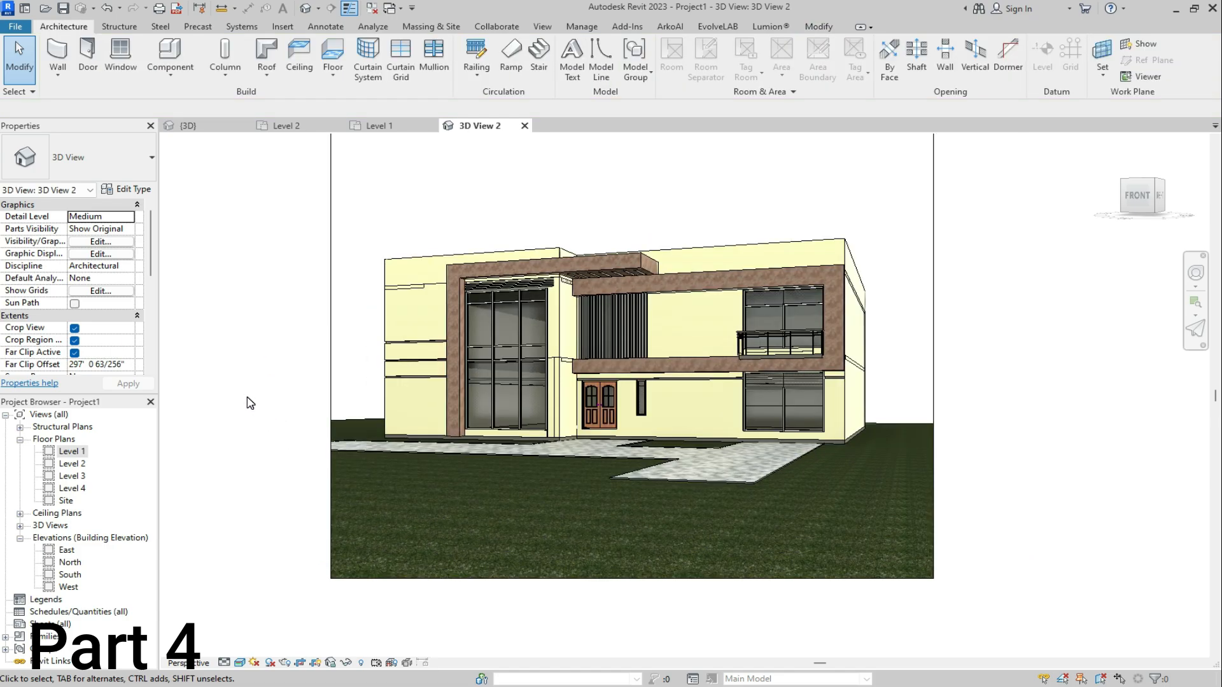
Try toggling the camera view's Crop View, crop region visibility and Far Clip Active options
click(75, 328)
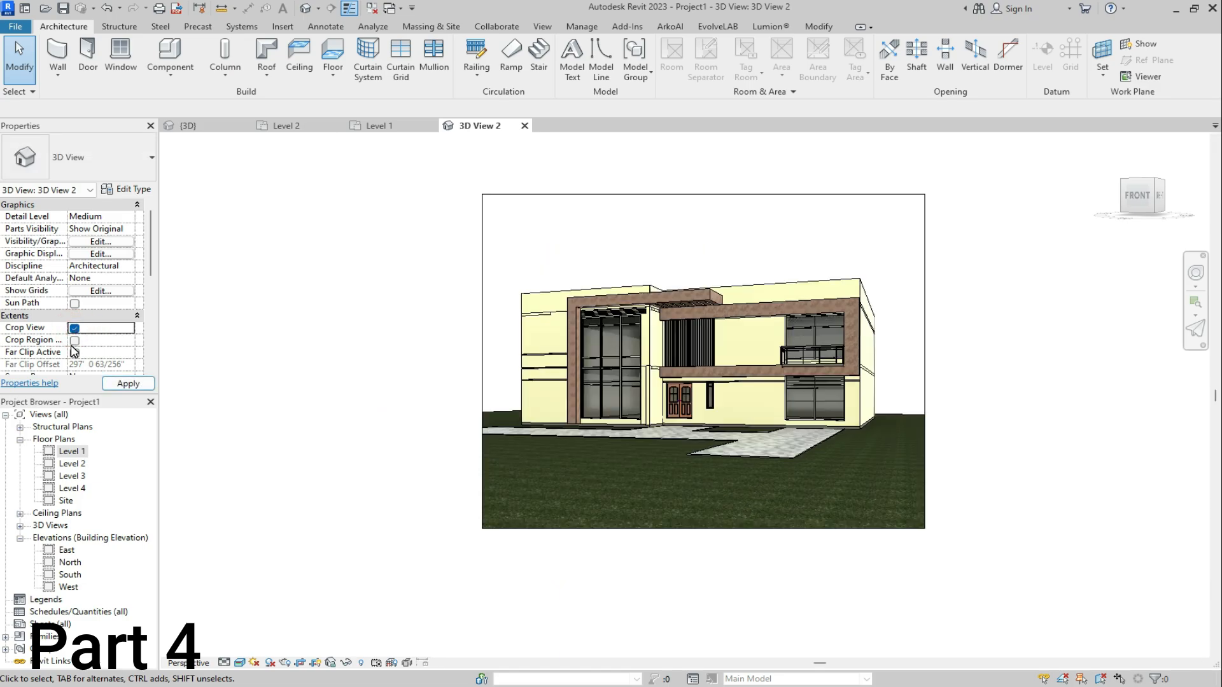
click(75, 341)
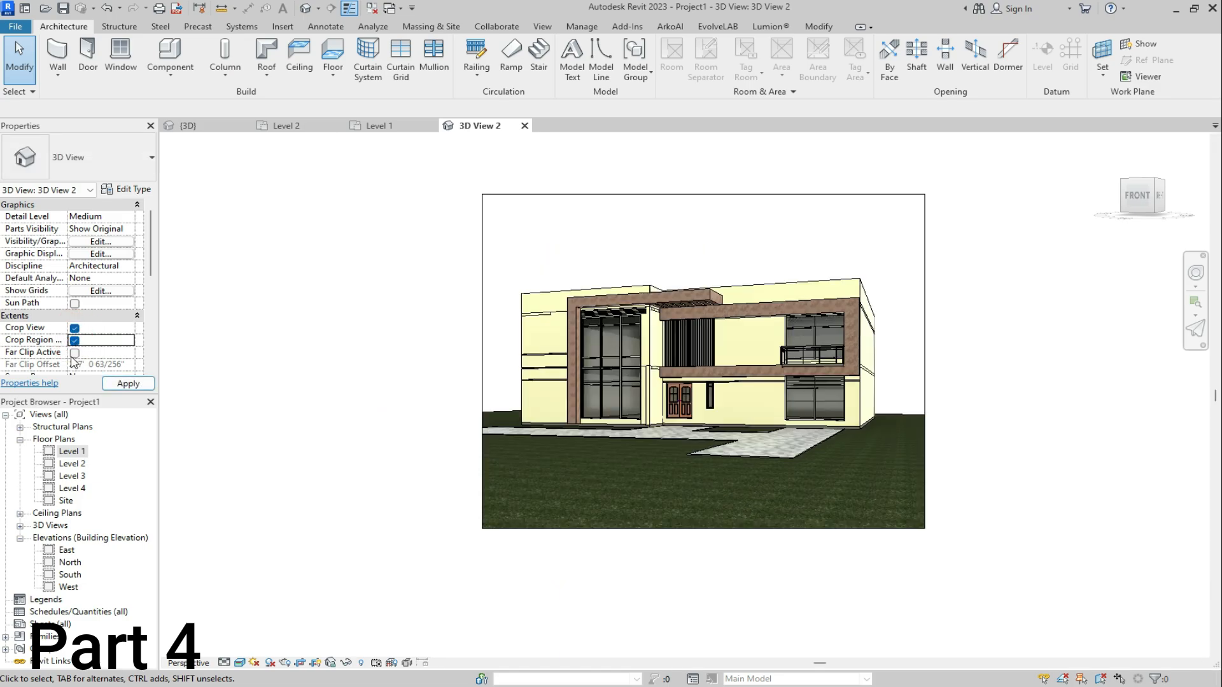
click(75, 353)
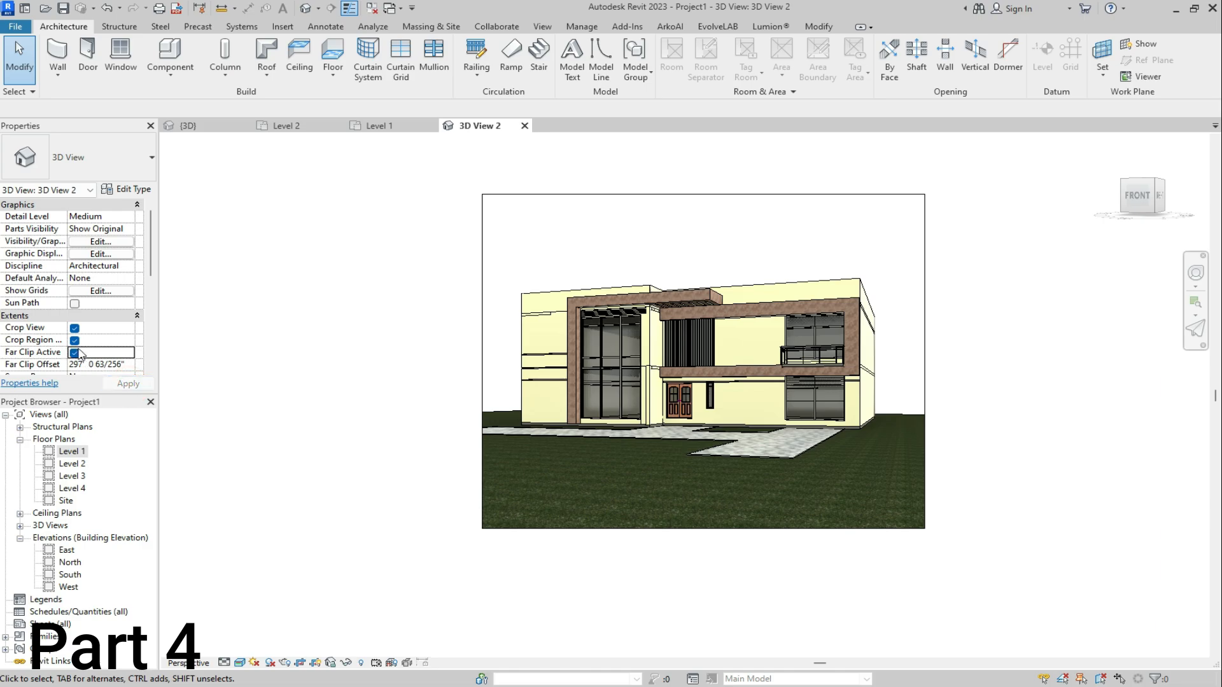
click(74, 341)
click(121, 385)
Check the house in the camera view and return to the Level 1 floor plan
scroll(640, 432, down, 2)
scroll(789, 349, up, 5)
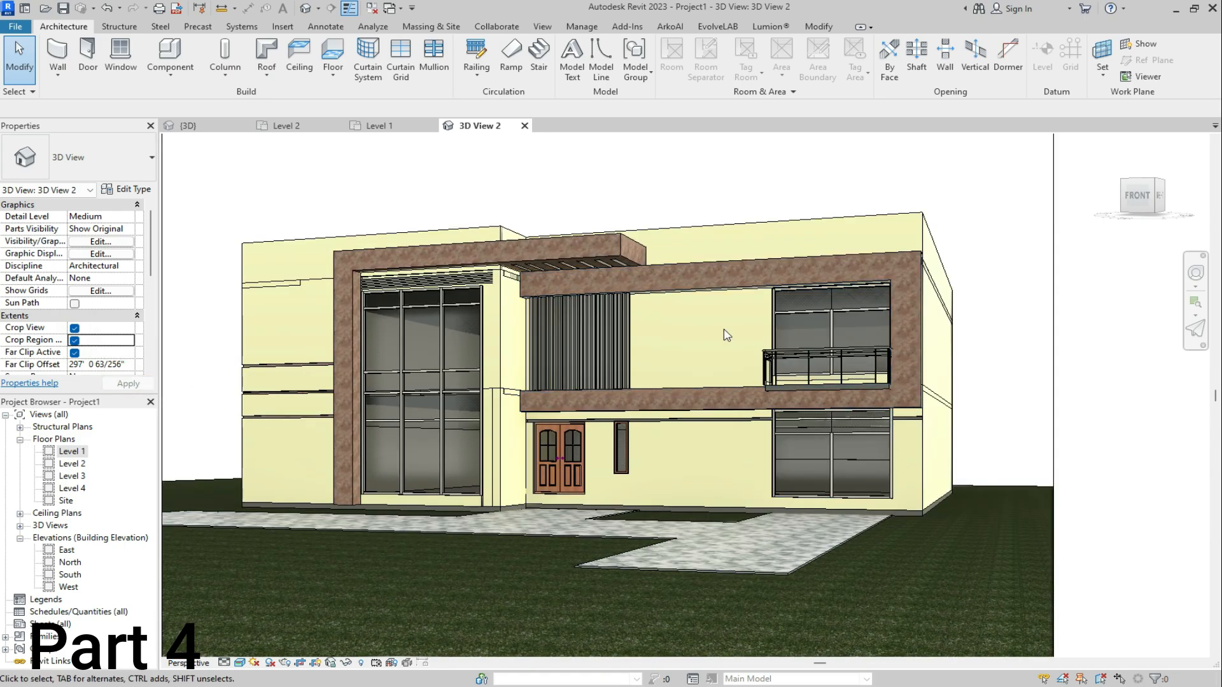
scroll(673, 360, down, 3)
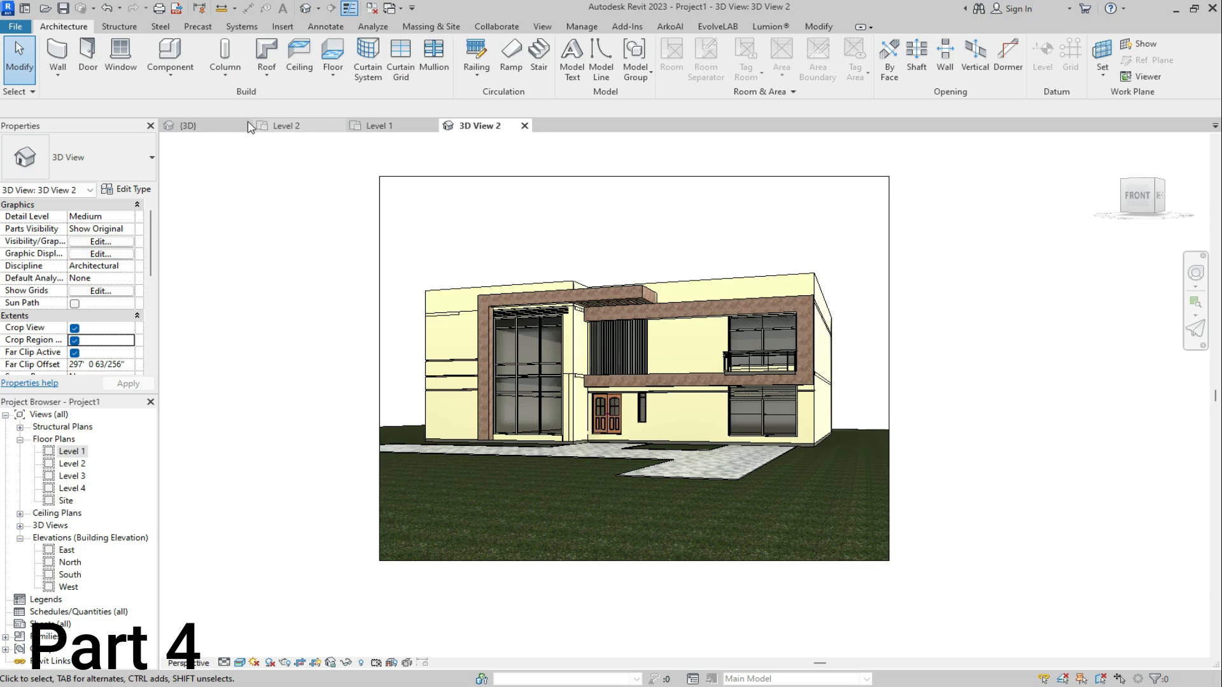
click(375, 126)
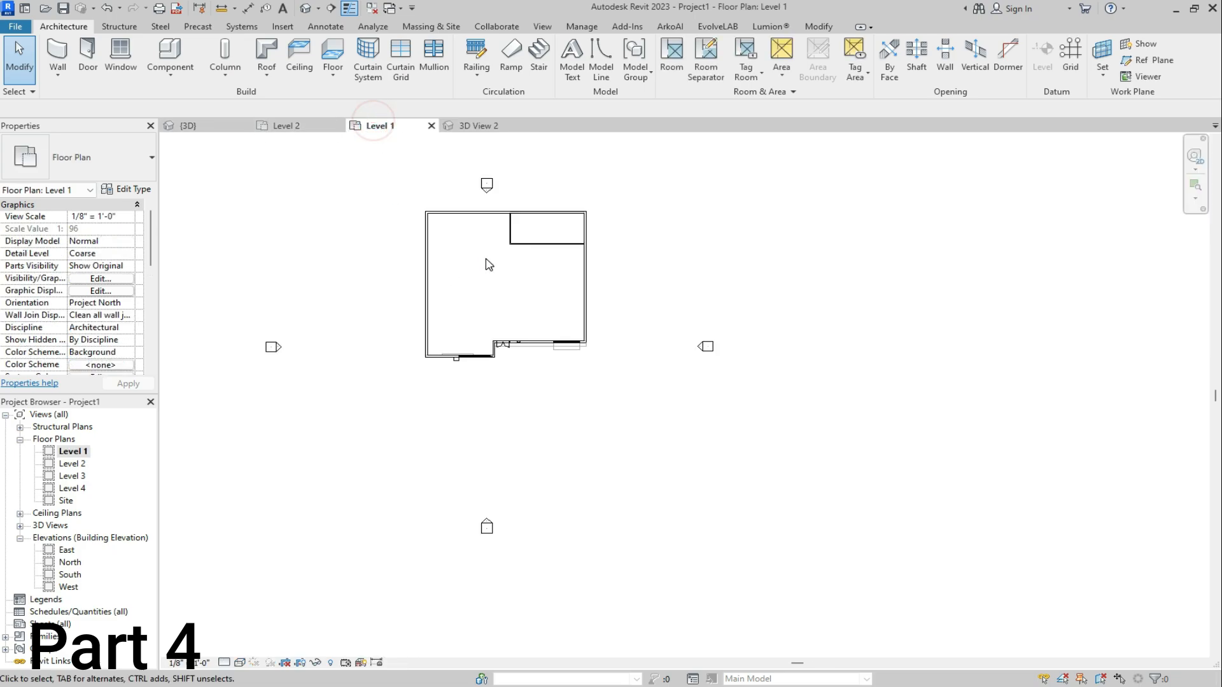
Open the default 3D view and examine the house's facade, base, entrance and marble driveway up close
click(217, 124)
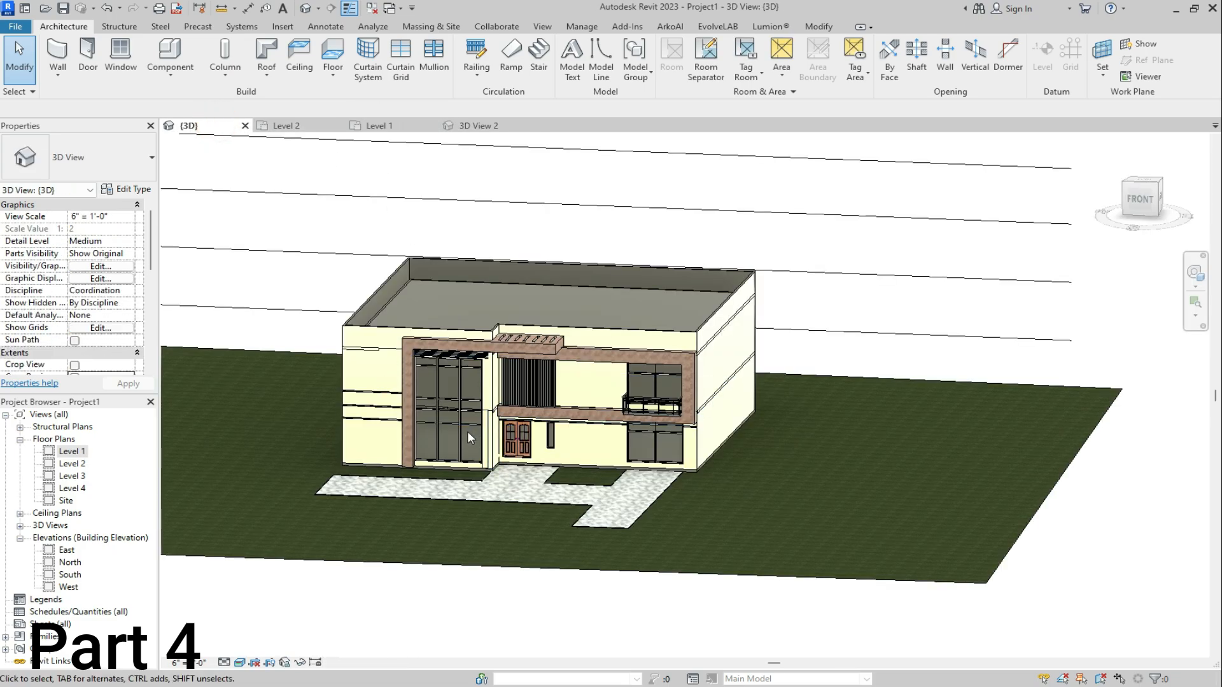
scroll(467, 430, up, 4)
scroll(444, 548, up, 1)
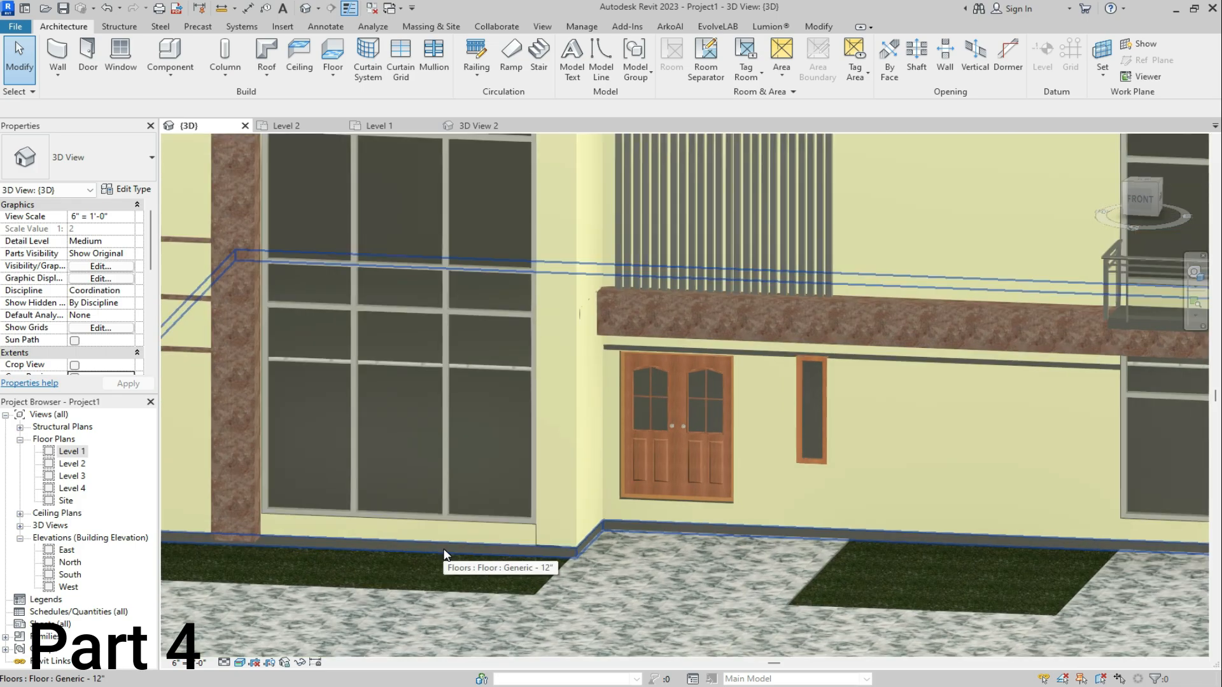
scroll(445, 549, up, 1)
scroll(444, 548, down, 2)
scroll(444, 549, down, 3)
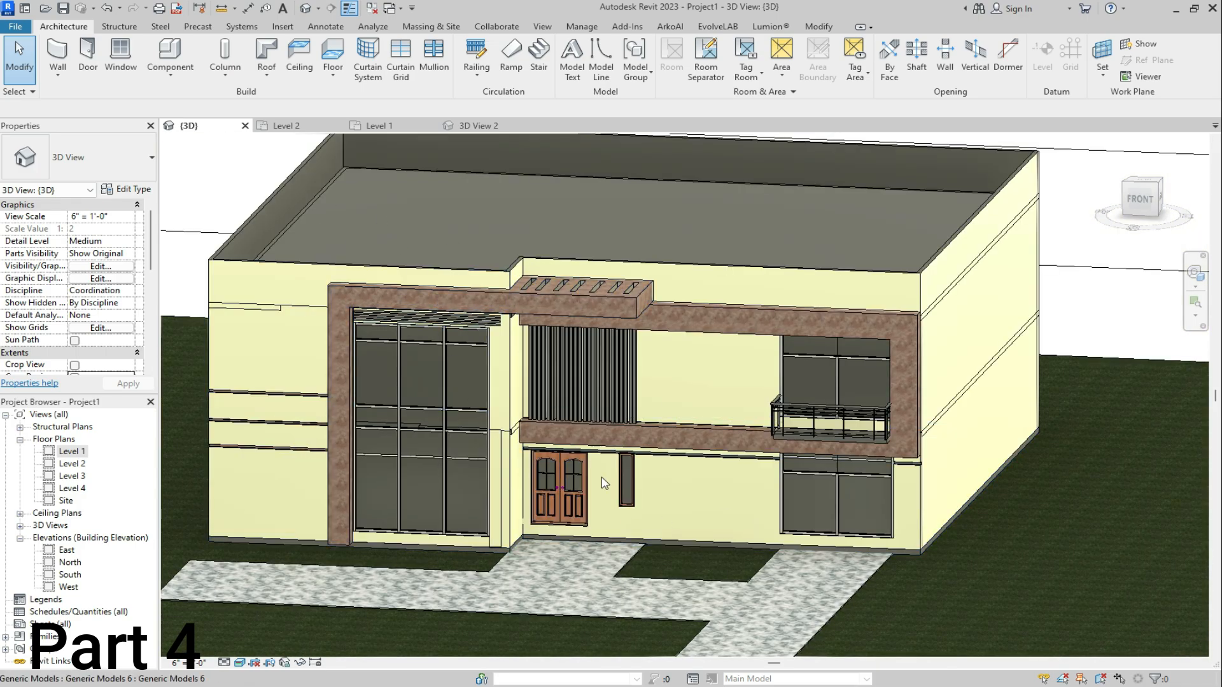
scroll(647, 532, up, 4)
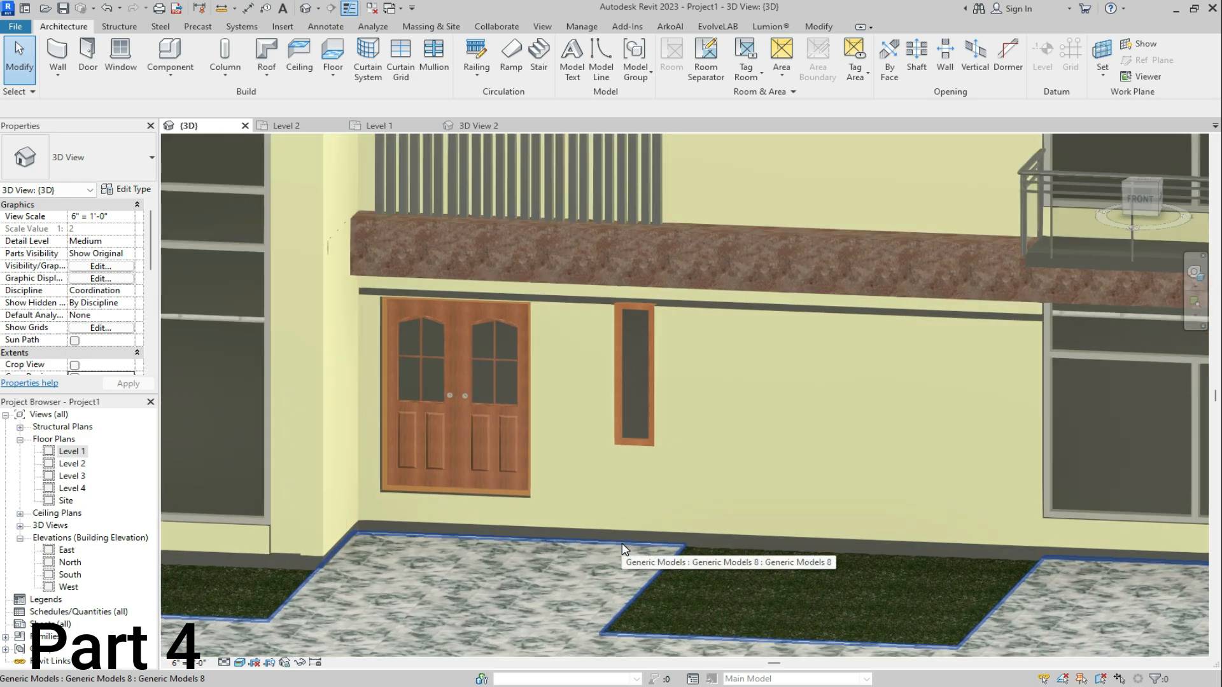
scroll(648, 527, down, 4)
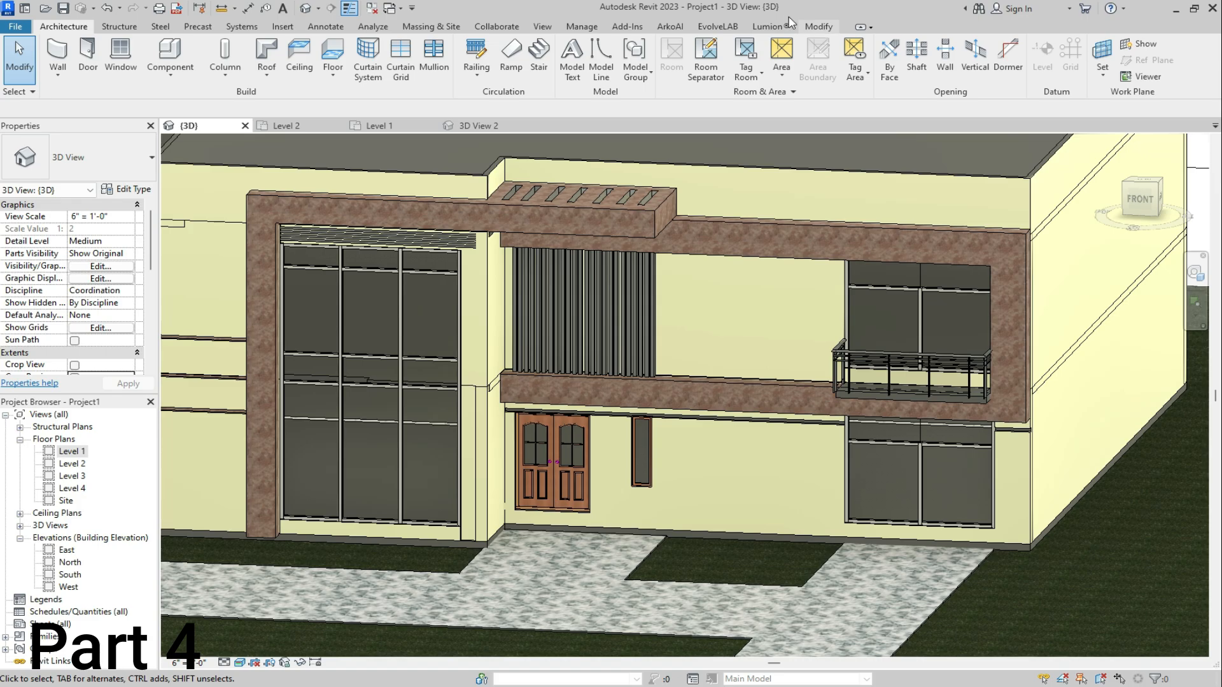
scroll(447, 533, up, 6)
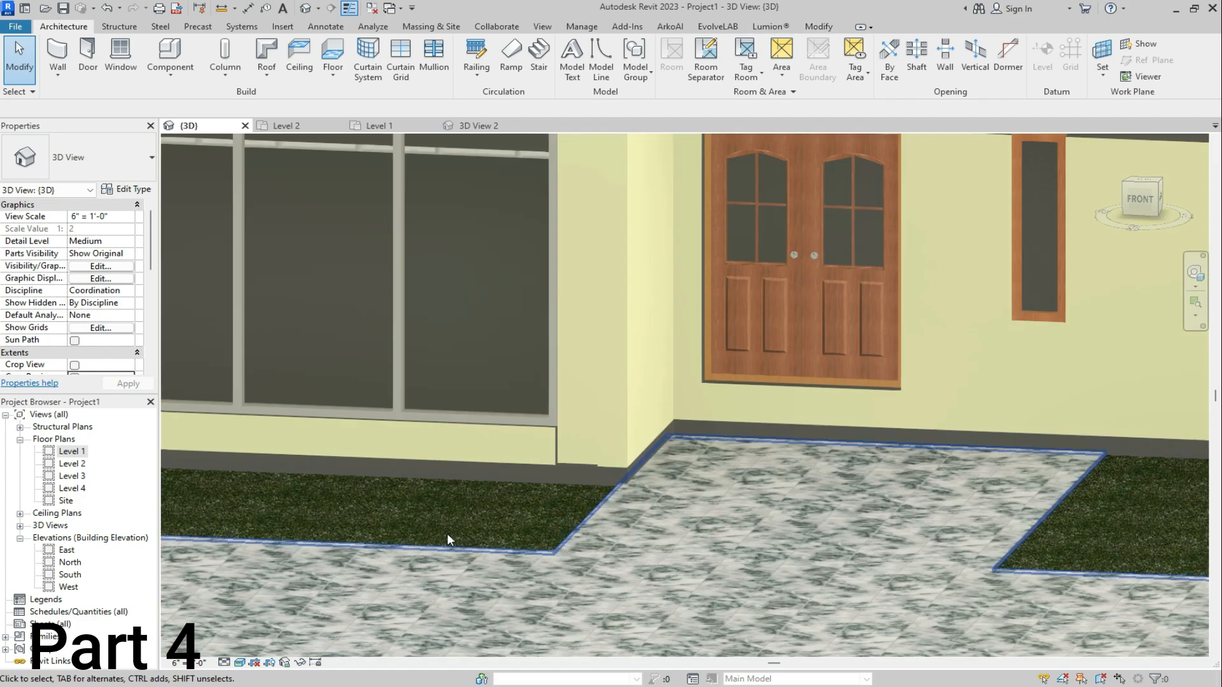
scroll(524, 405, down, 5)
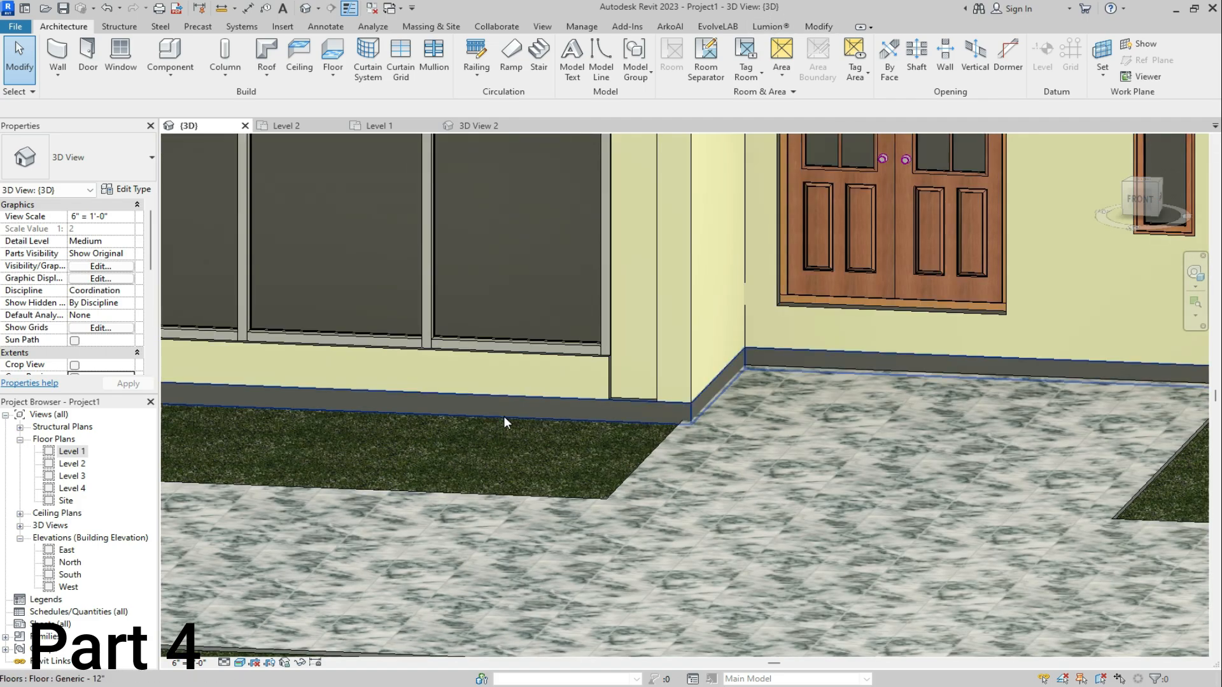
scroll(690, 534, down, 4)
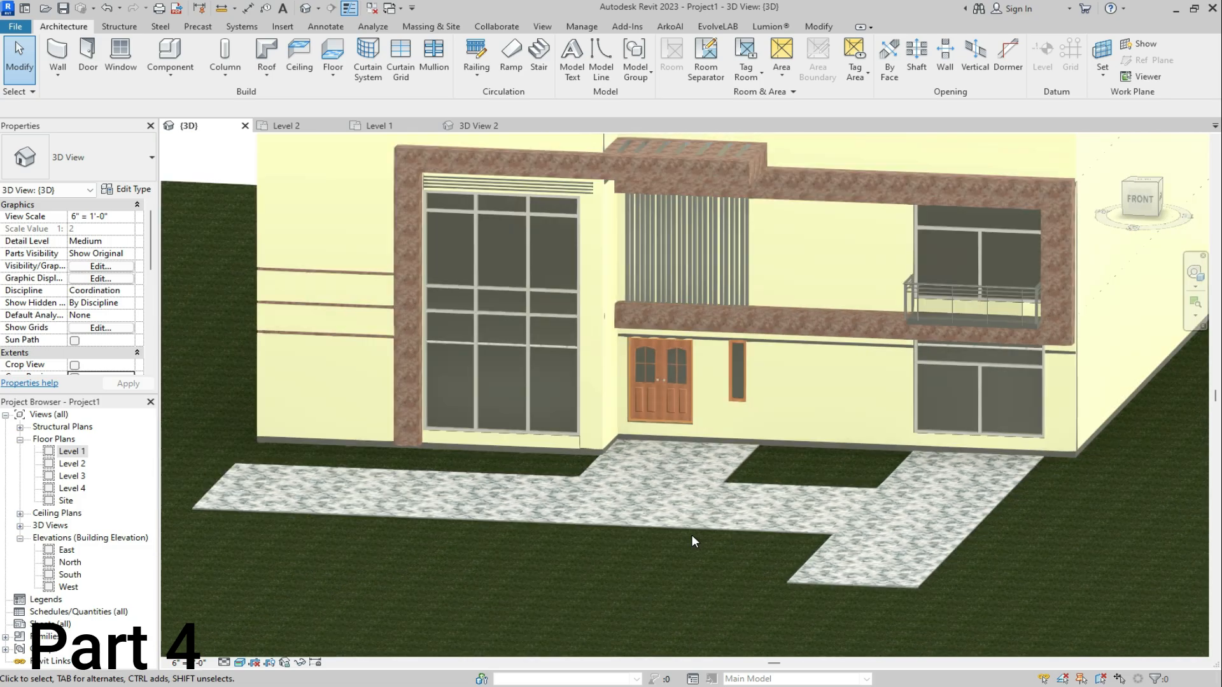
scroll(691, 535, up, 2)
scroll(691, 534, down, 5)
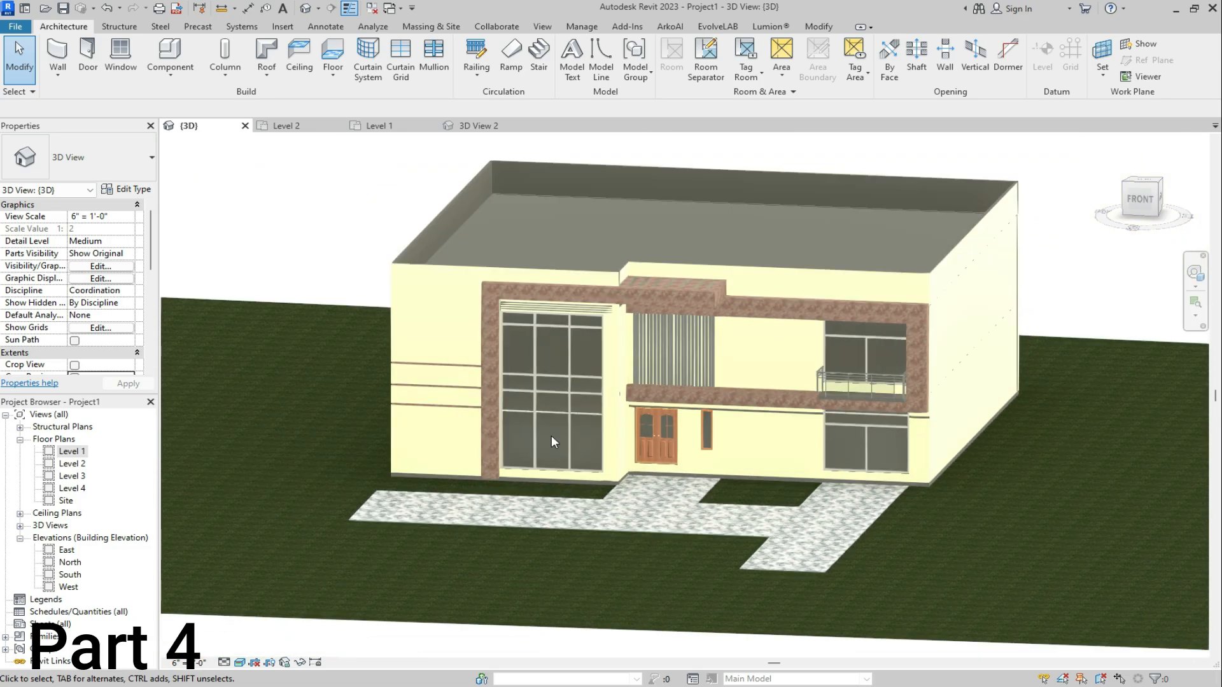
scroll(515, 322, up, 3)
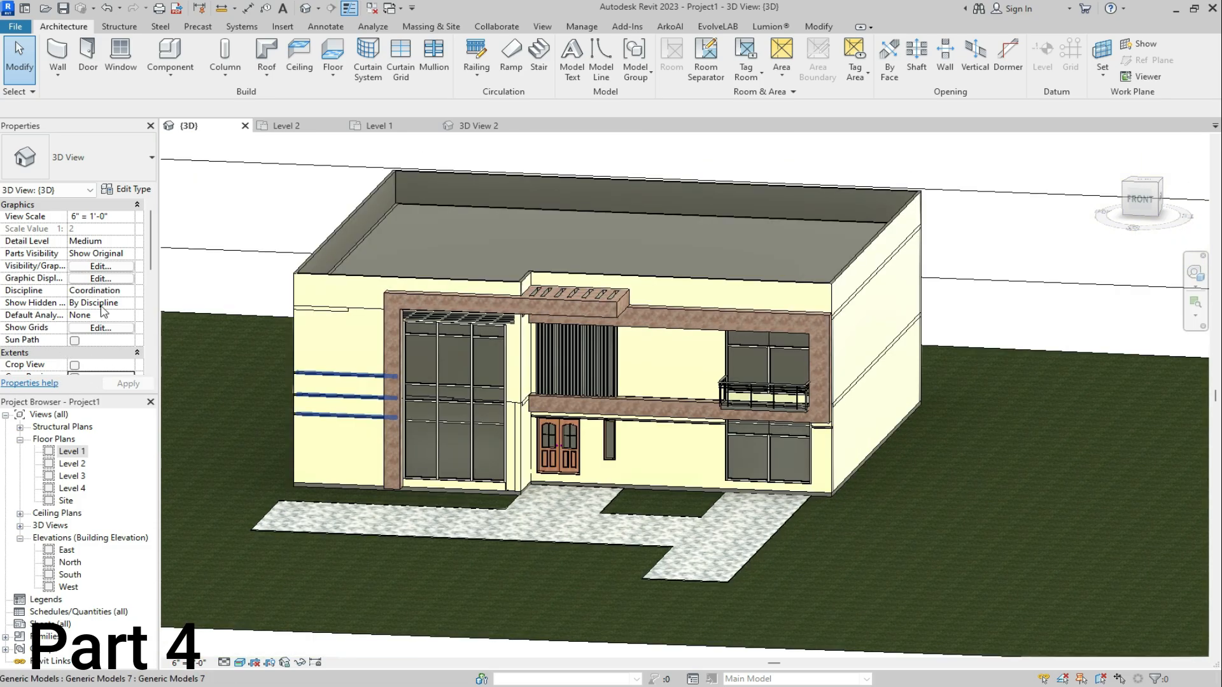
Turn on the Section Box for the 3D view
scroll(66, 300, down, 3)
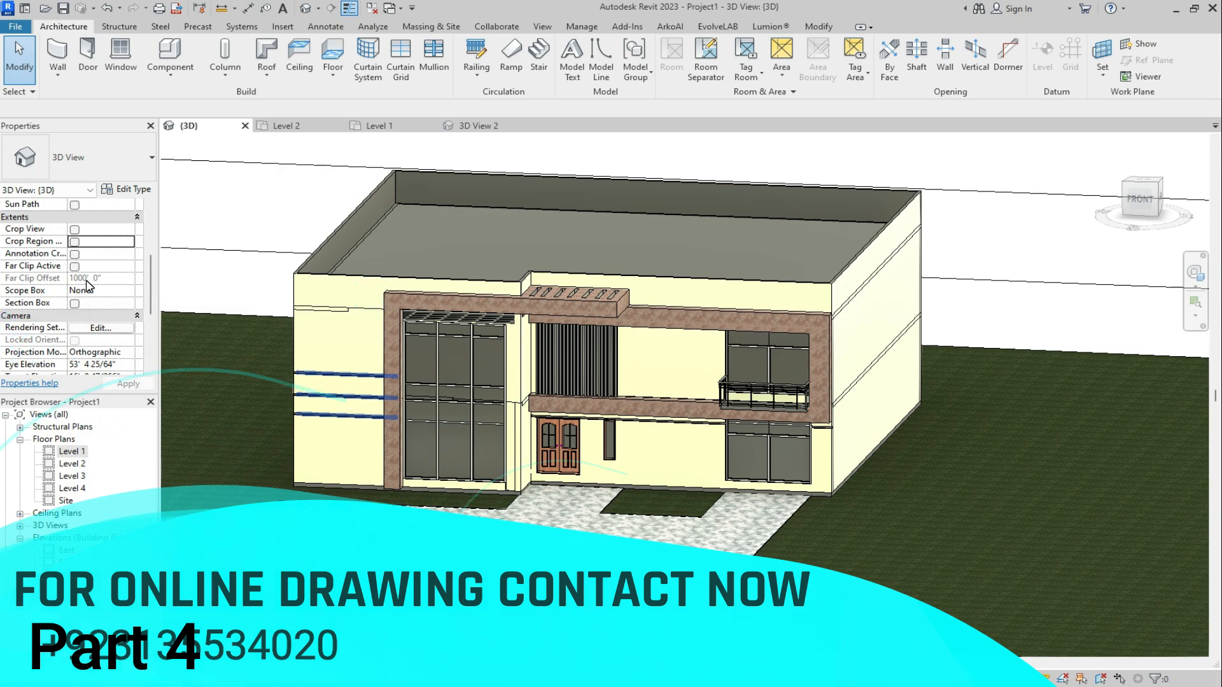
scroll(75, 280, down, 2)
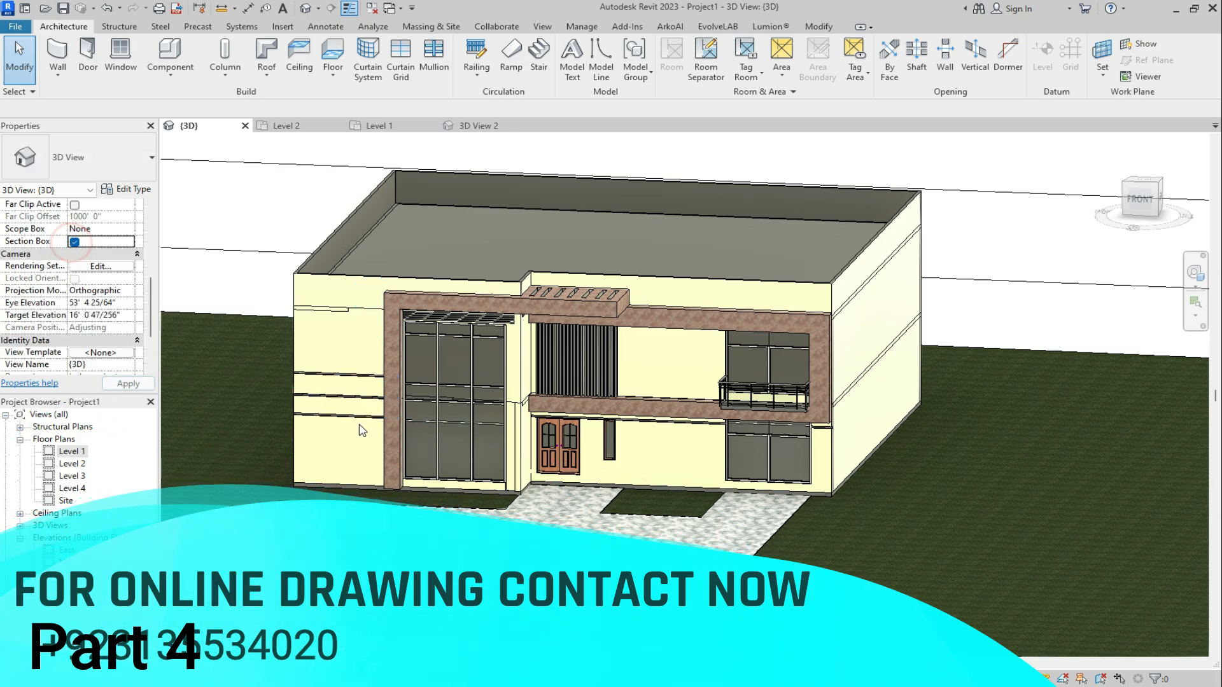
click(74, 242)
scroll(516, 335, down, 2)
scroll(517, 335, down, 3)
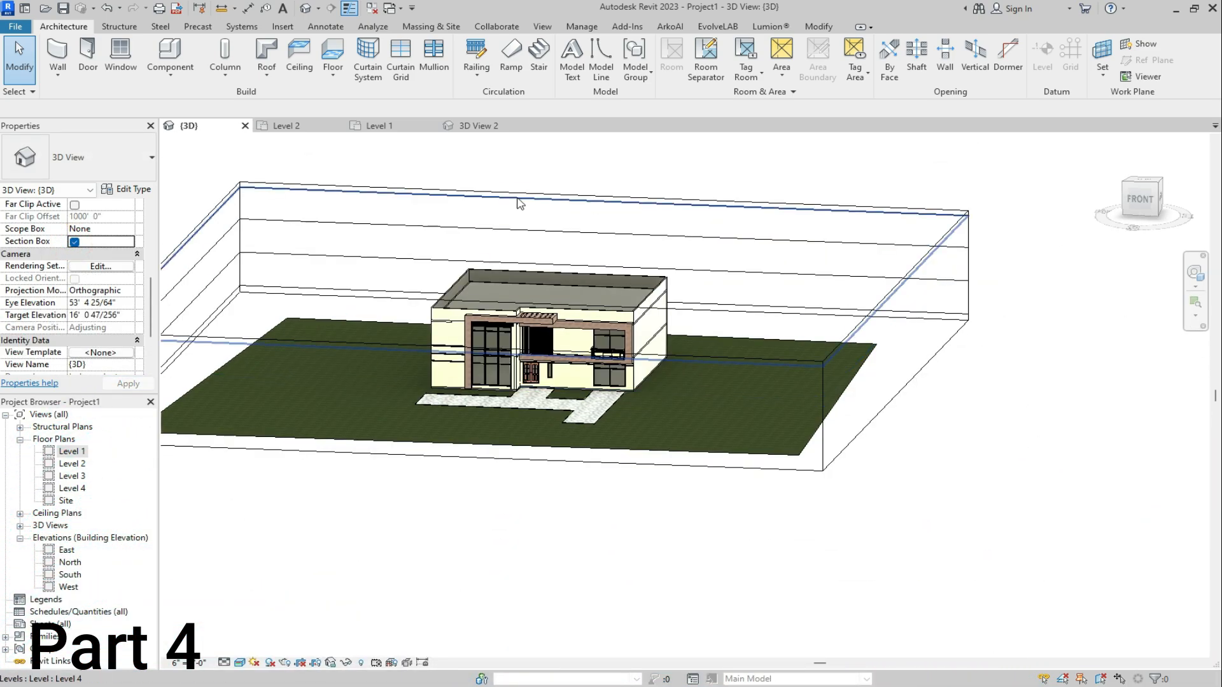
Lower the top of the section box to cut through the ground-floor walls and expose the ground floor slab
click(546, 199)
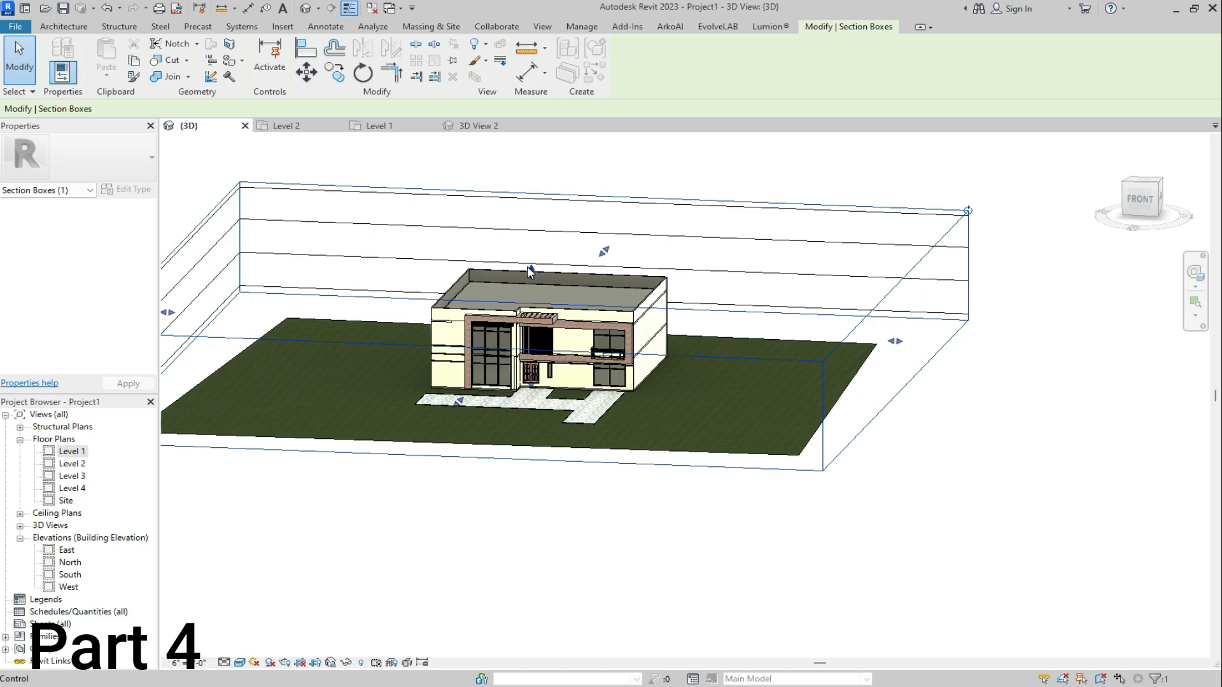
drag(530, 271, 529, 318)
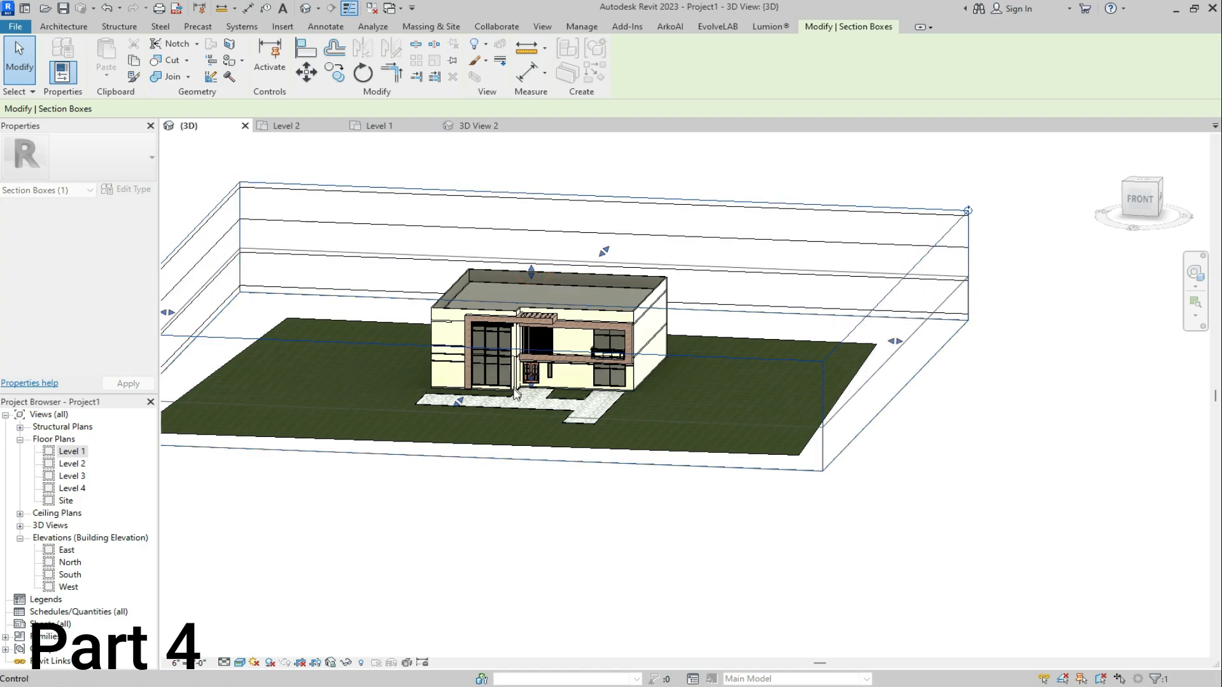
drag(515, 395, 522, 386)
scroll(517, 352, up, 5)
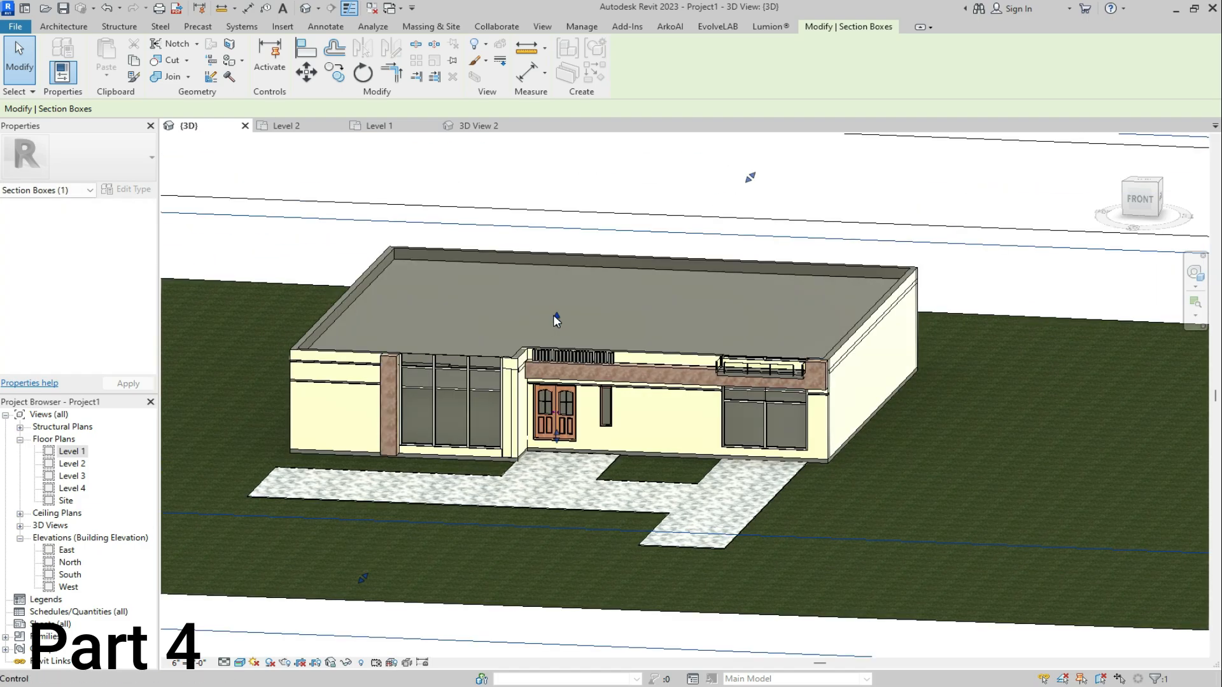
drag(550, 345, 552, 371)
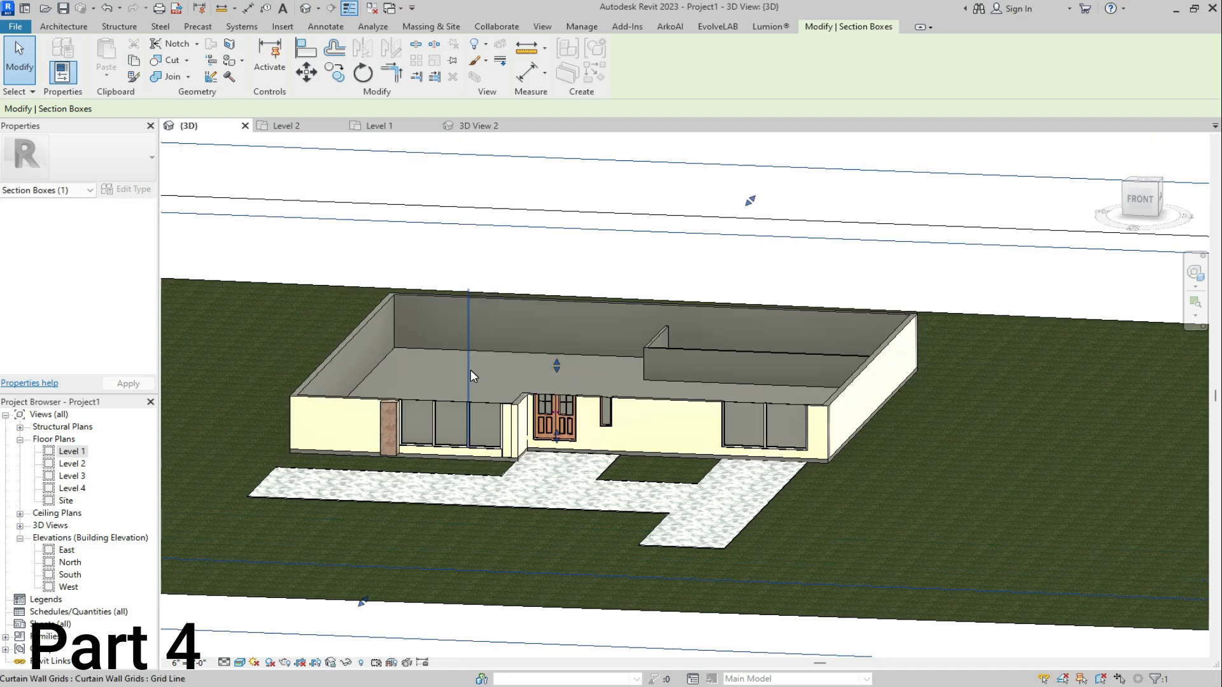
Paint the top face of the ground floor slab with the Marble material
scroll(471, 375, up, 4)
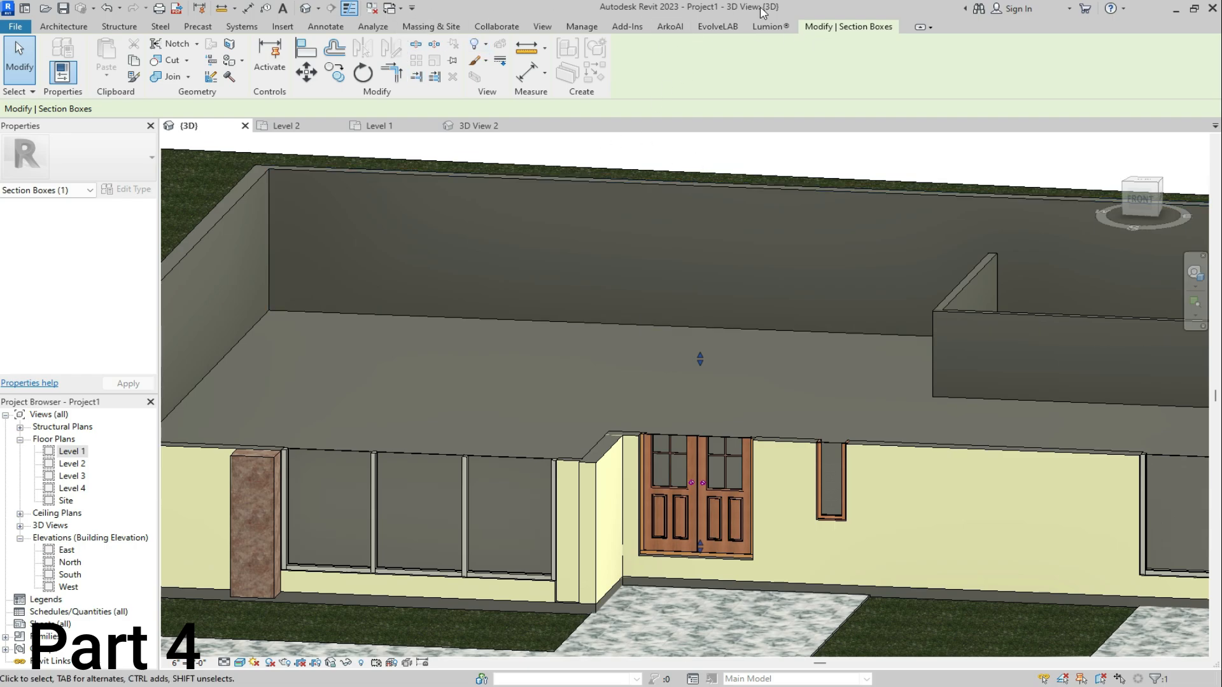
click(233, 62)
click(378, 390)
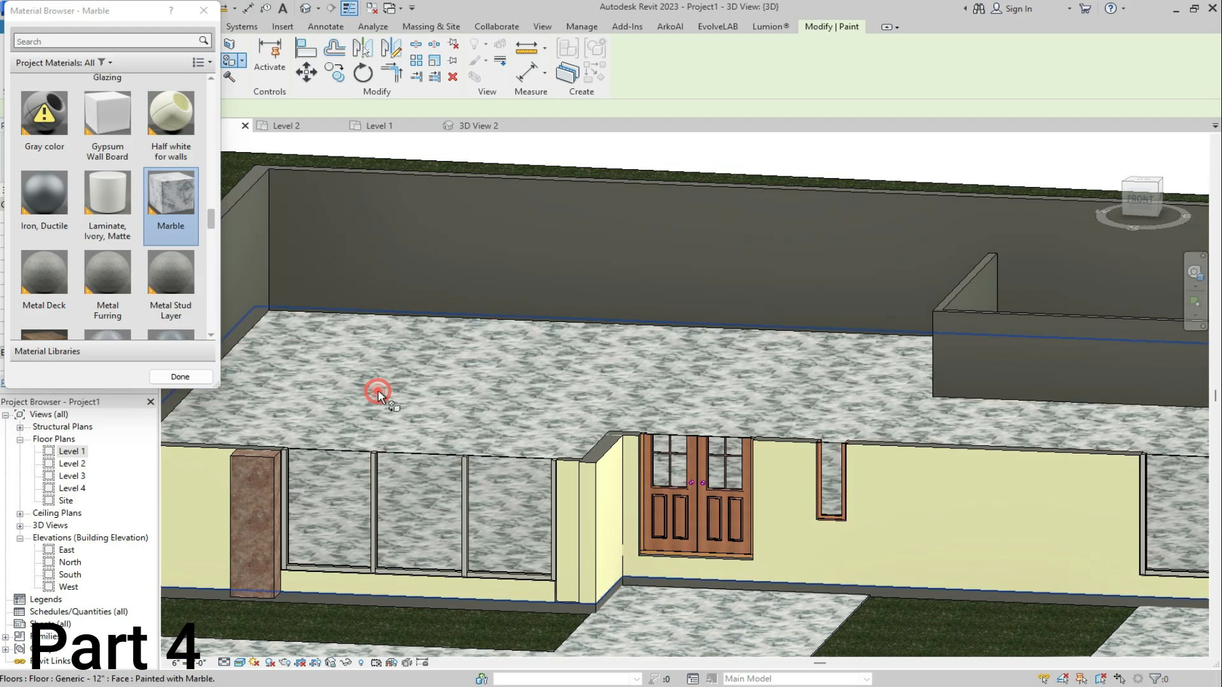
scroll(439, 372, down, 3)
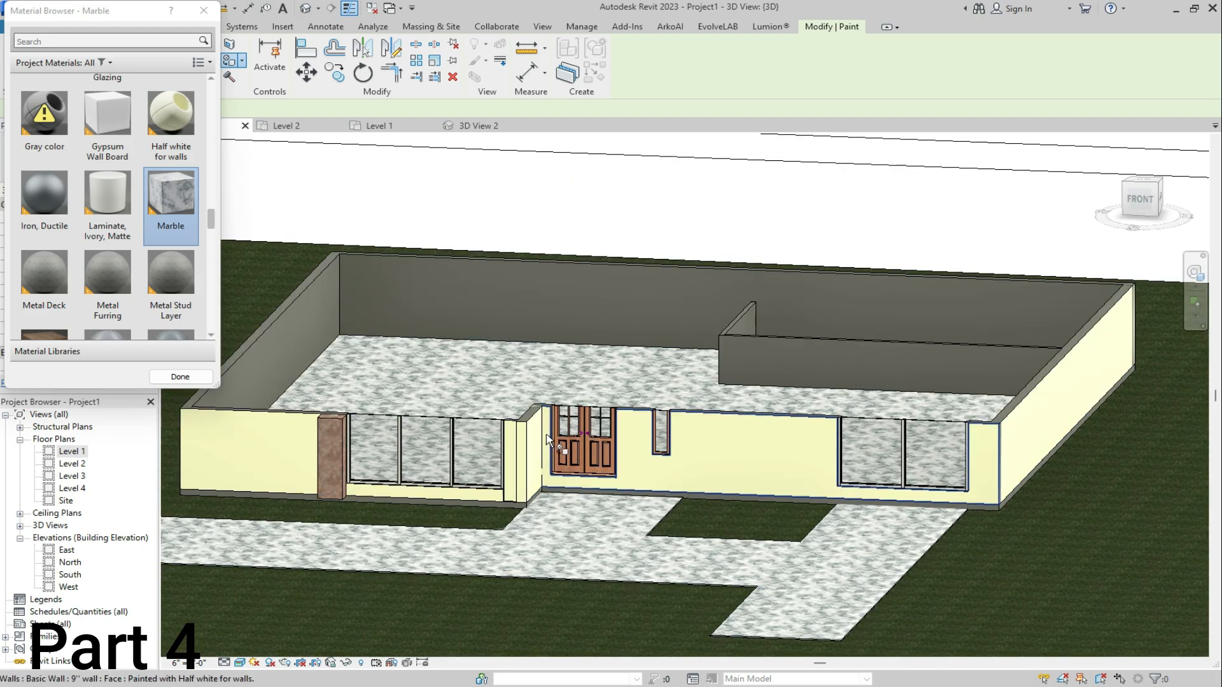
scroll(551, 443, up, 2)
scroll(551, 443, down, 4)
key(Escape)
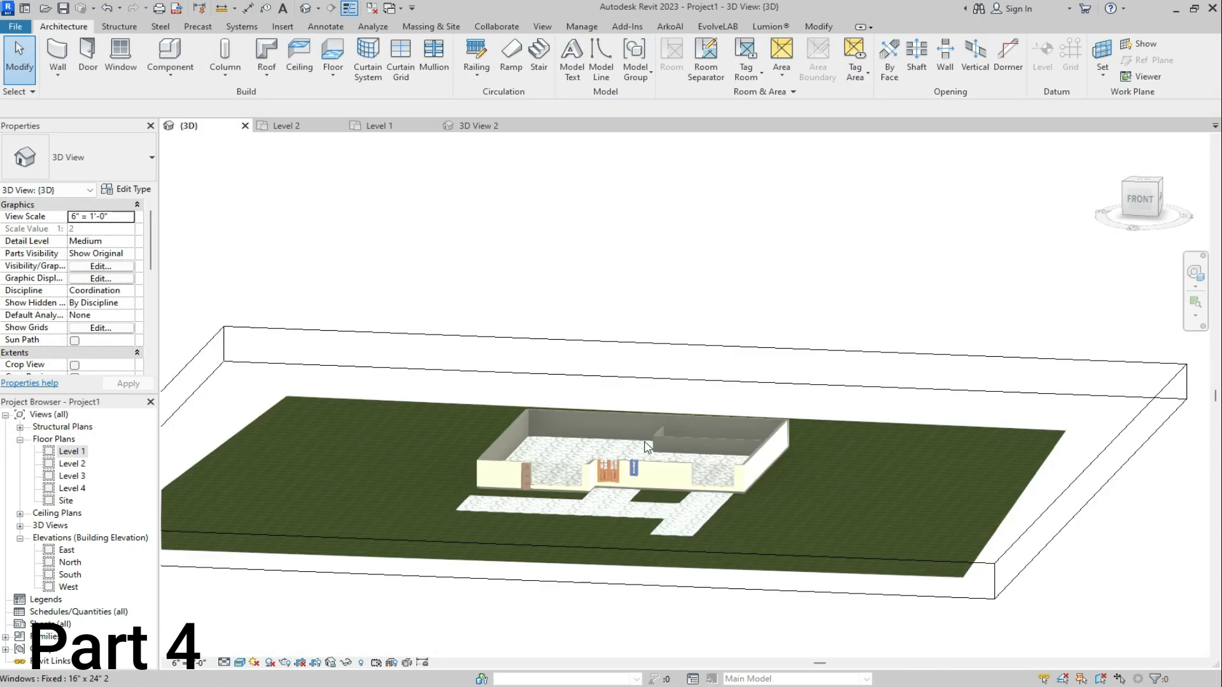
Raise the top of the section box to cut through the upper storey and expose its floor slab
click(663, 346)
drag(608, 443, 612, 409)
scroll(589, 407, up, 5)
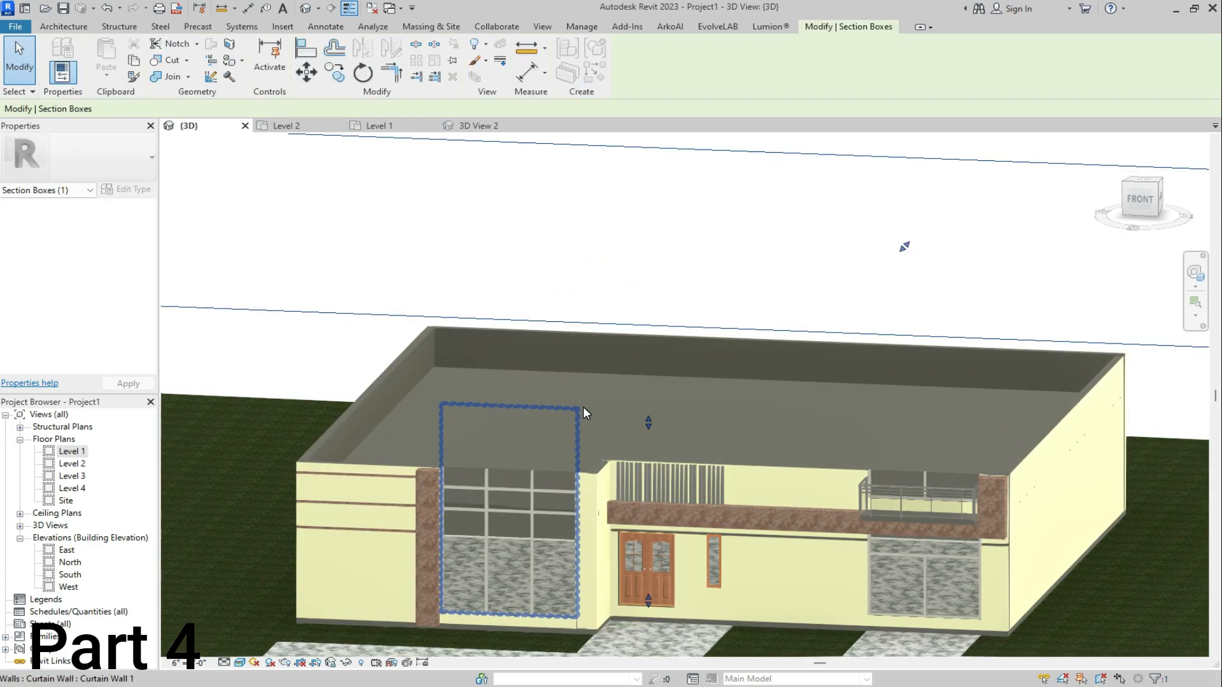
Paint the top face of the upper storey's floor slab with Marble and finish painting
click(227, 66)
click(499, 435)
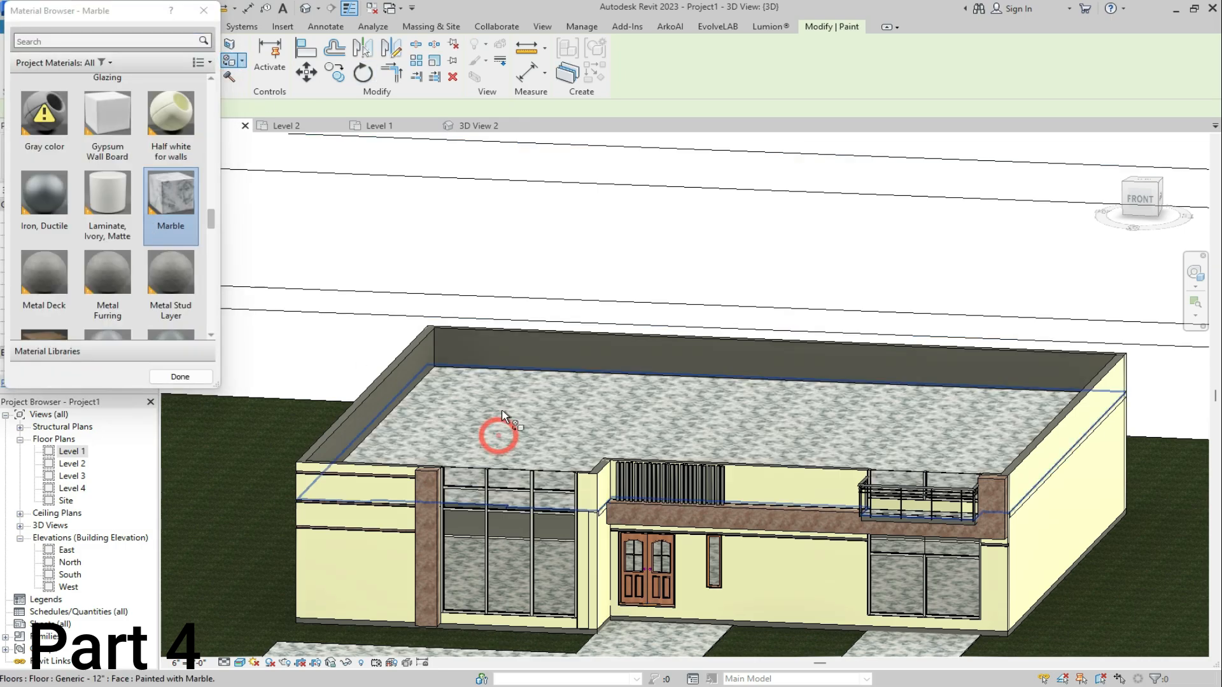
scroll(505, 399, down, 3)
scroll(166, 274, down, 1)
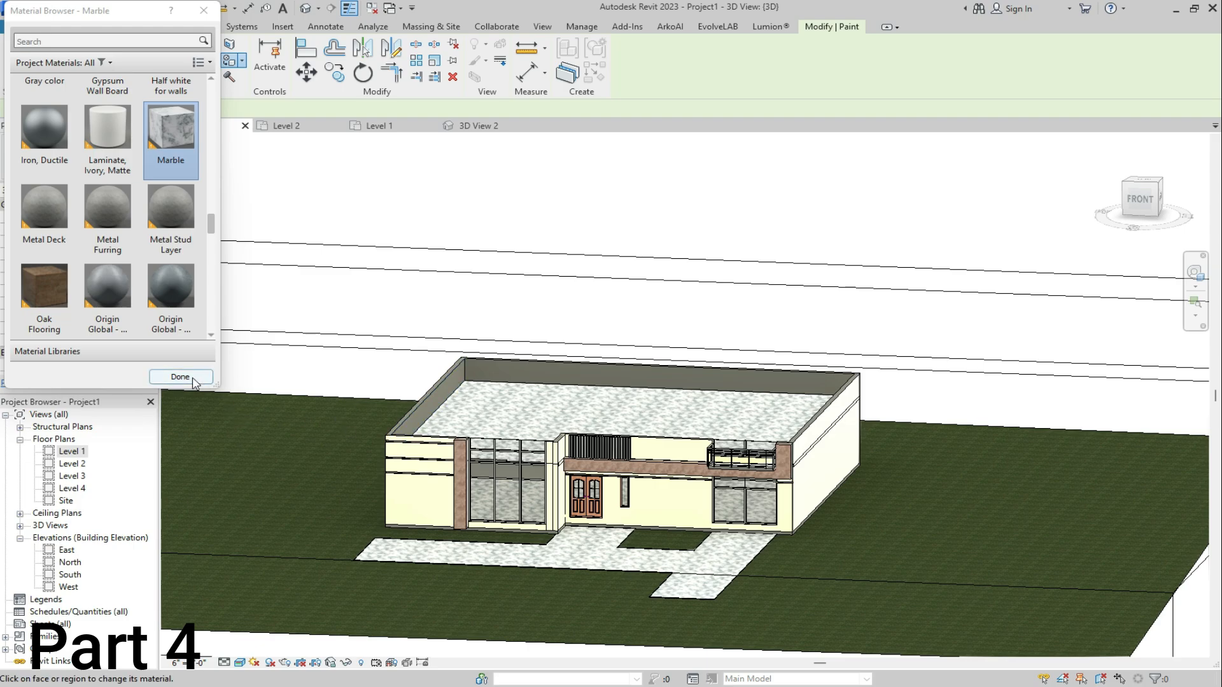
click(180, 377)
Turn off the Section Box to show the whole house again
scroll(613, 385, down, 3)
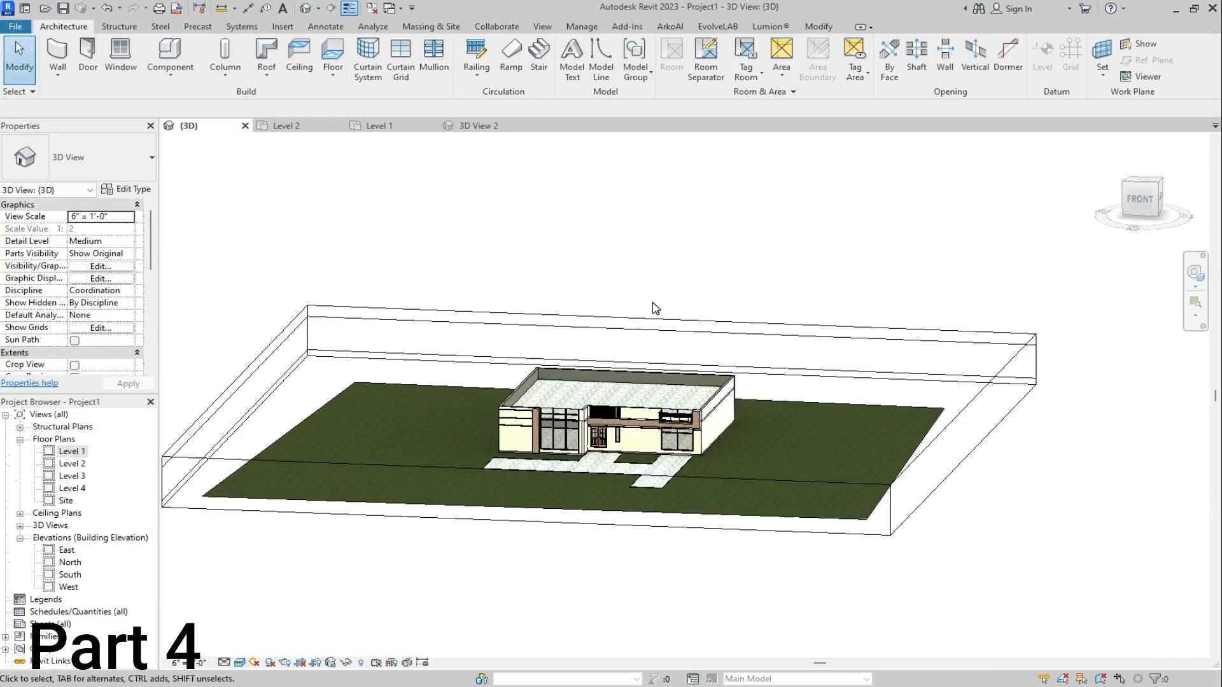
scroll(98, 333, down, 2)
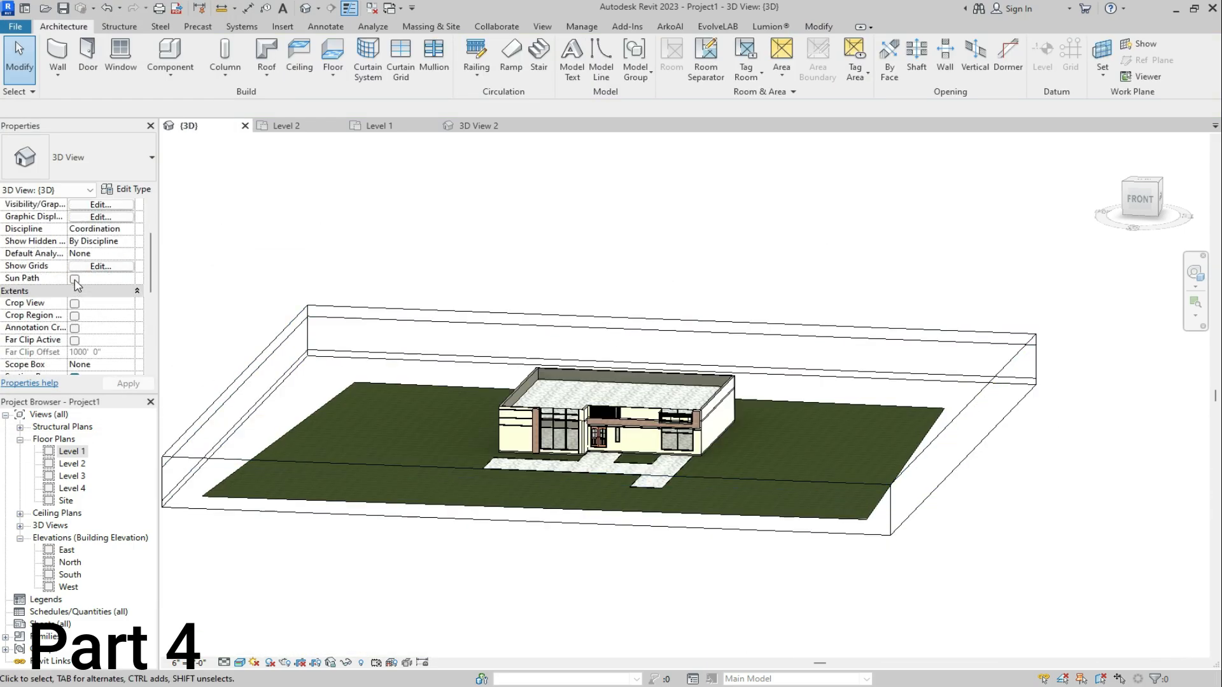
scroll(76, 285, down, 2)
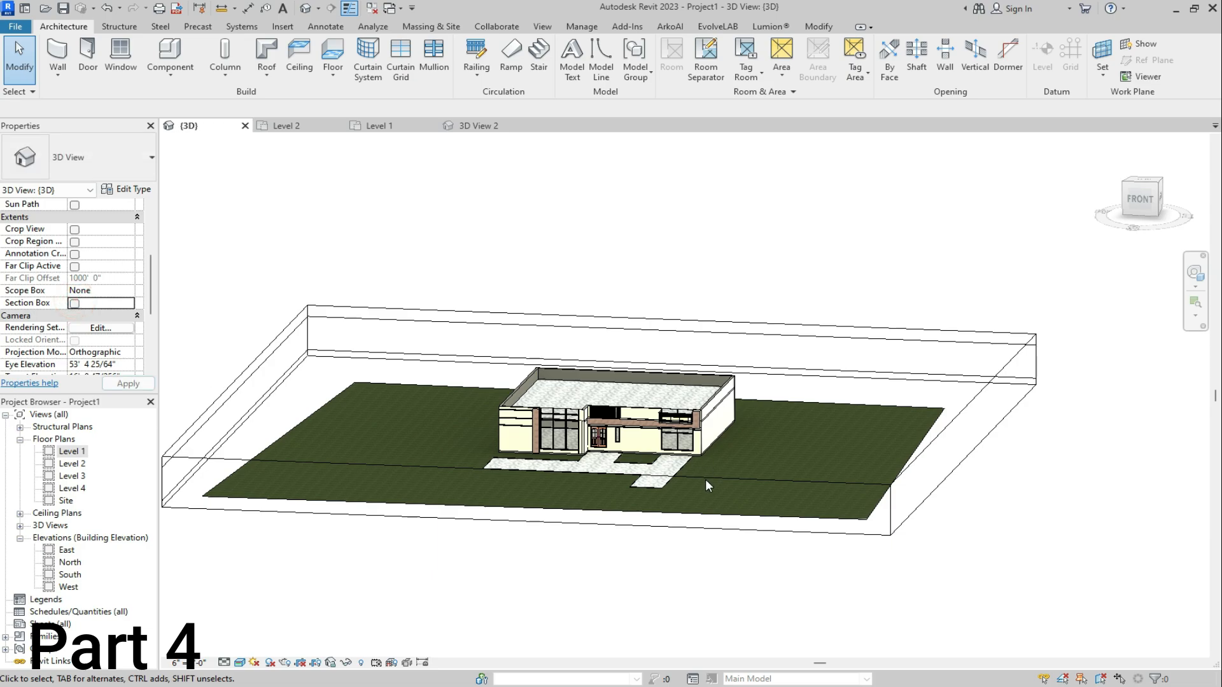
scroll(703, 477, up, 5)
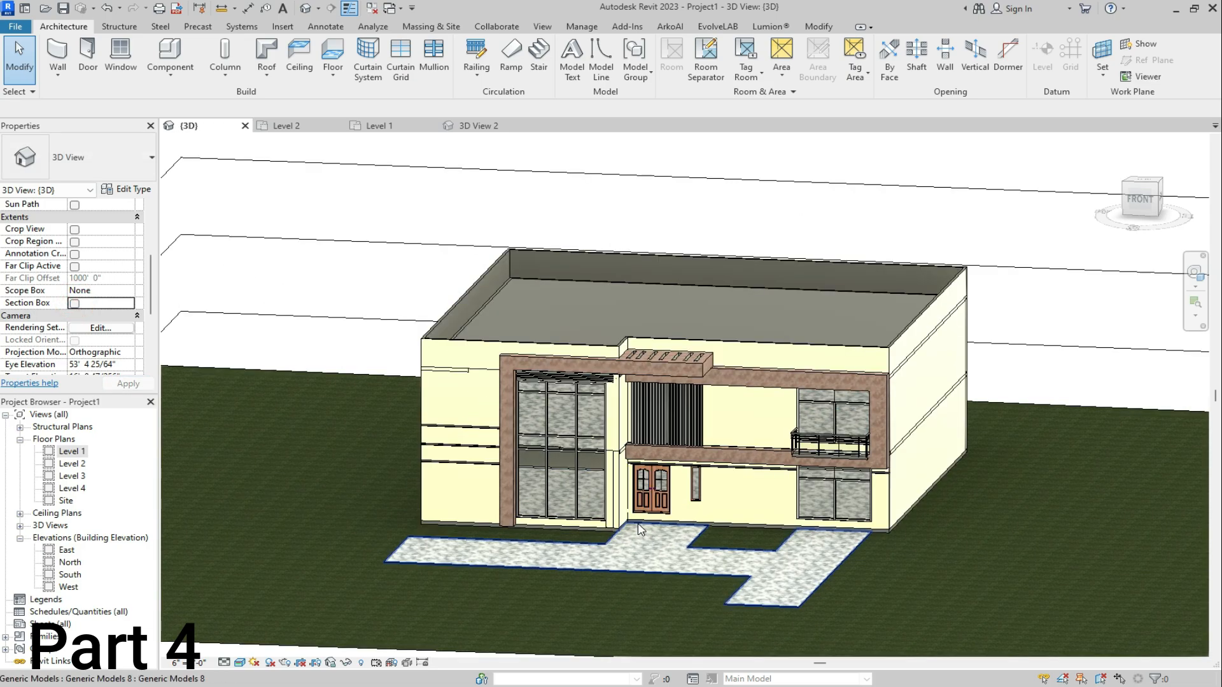
Examine the marble floors through the curtain wall, door and window glazing, from the front and at an angle
scroll(446, 449, up, 5)
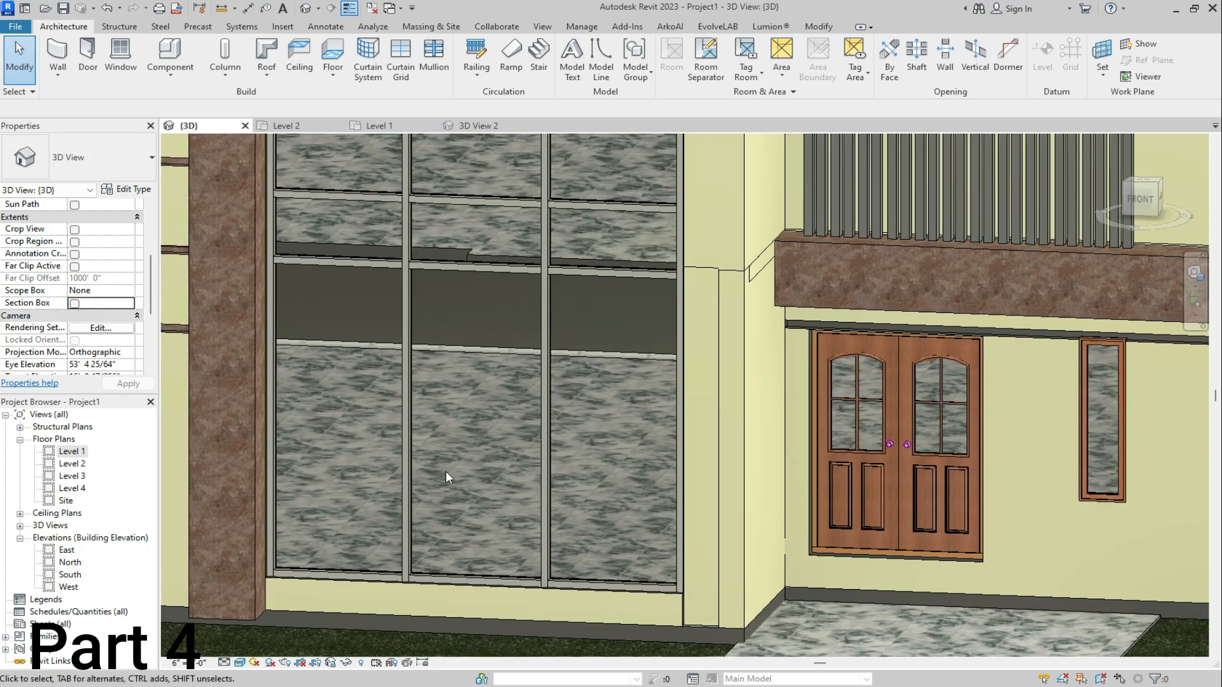
scroll(446, 546, down, 3)
scroll(472, 310, up, 6)
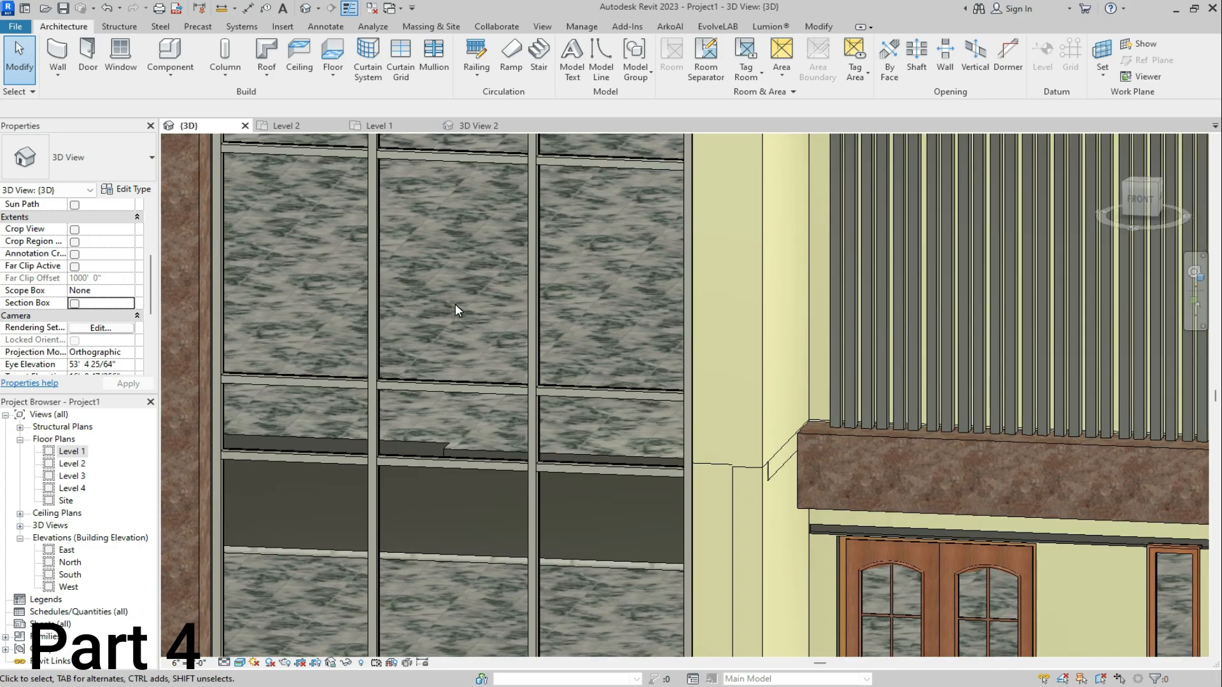
scroll(455, 309, down, 5)
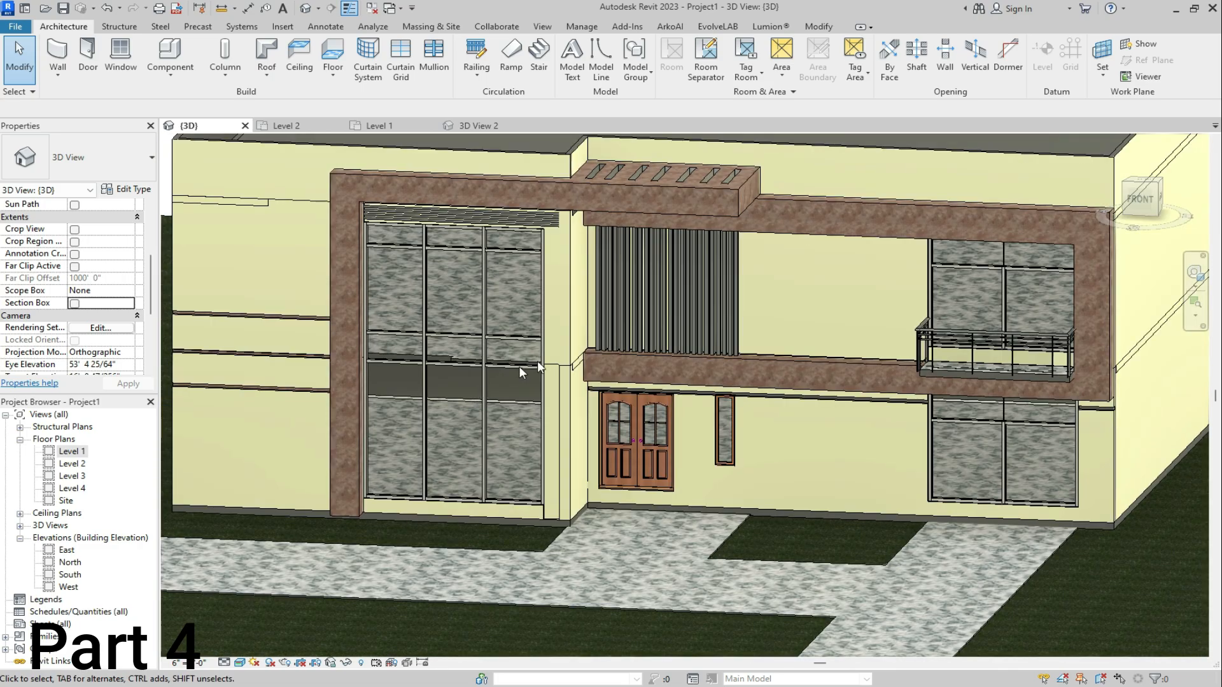
click(1155, 186)
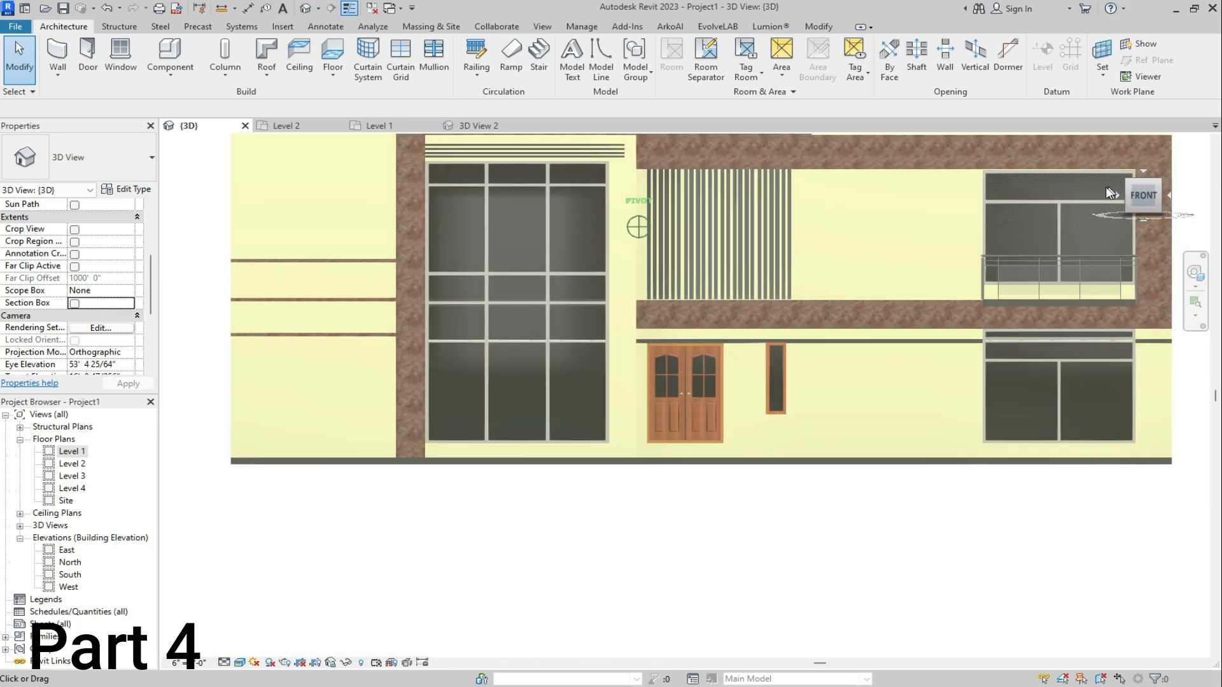
drag(1106, 187, 1057, 225)
scroll(966, 344, down, 3)
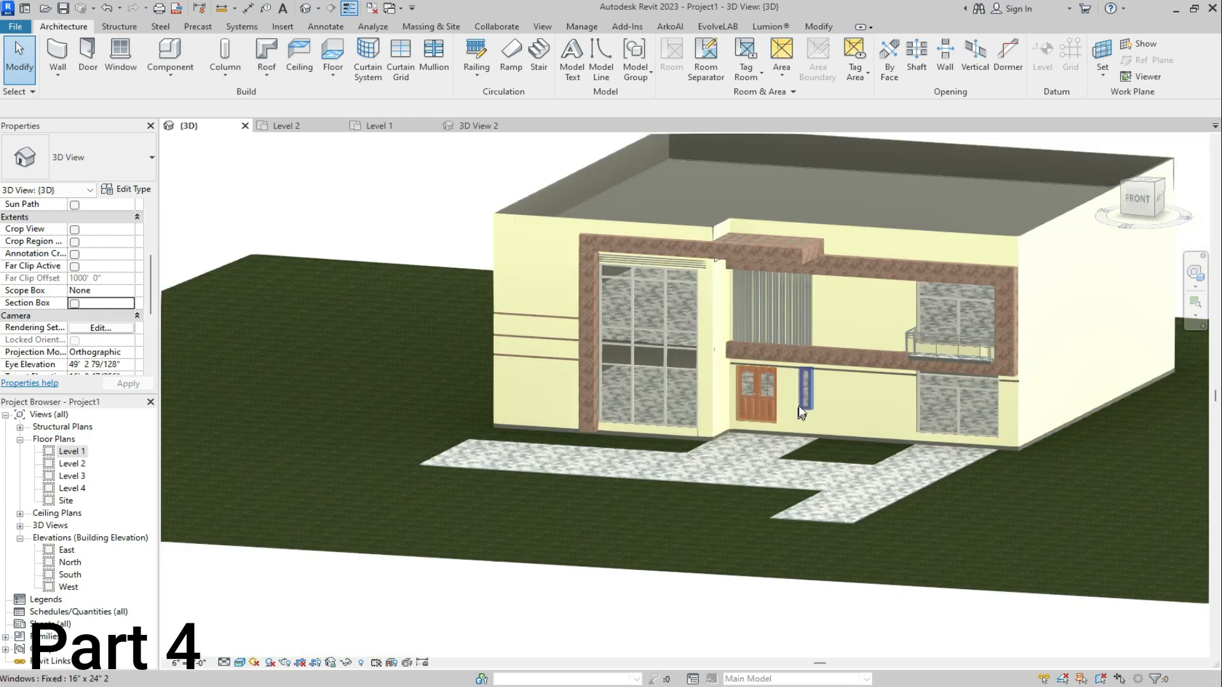
scroll(796, 477, down, 2)
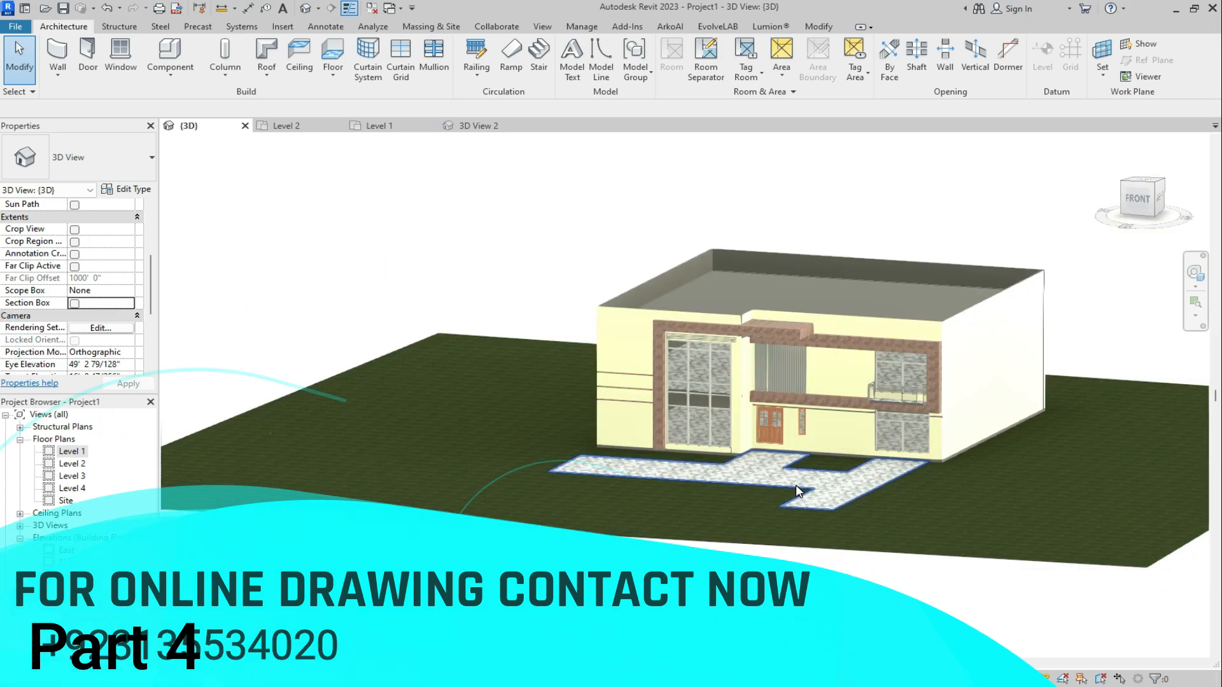
scroll(788, 441, up, 4)
scroll(611, 506, down, 3)
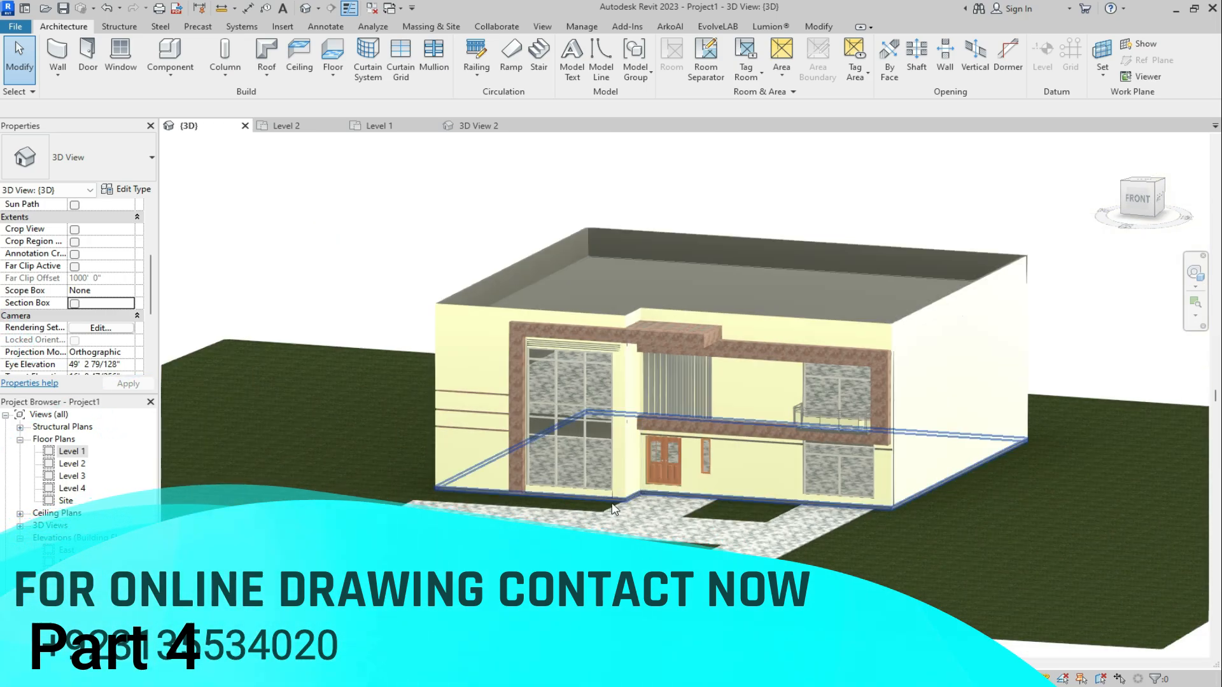
In the Level 1 floor plan, start loading a component family and open the Plants folder within Blocks on drive D:
scroll(611, 505, up, 5)
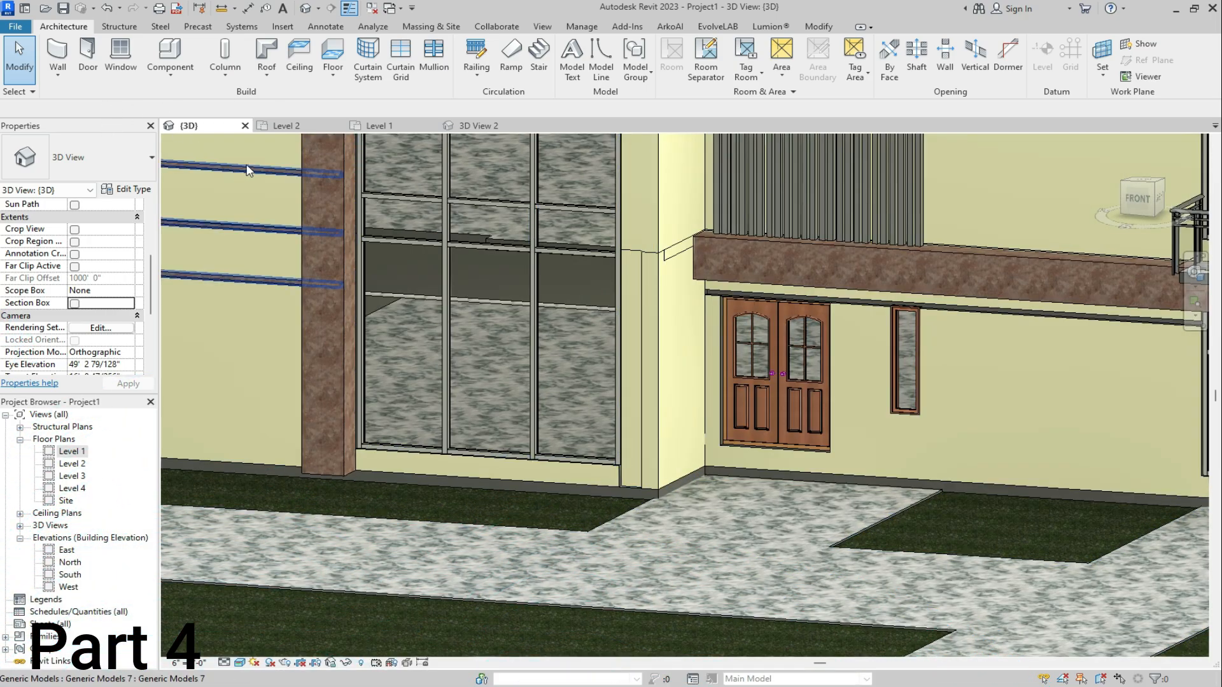
click(390, 125)
scroll(480, 420, up, 5)
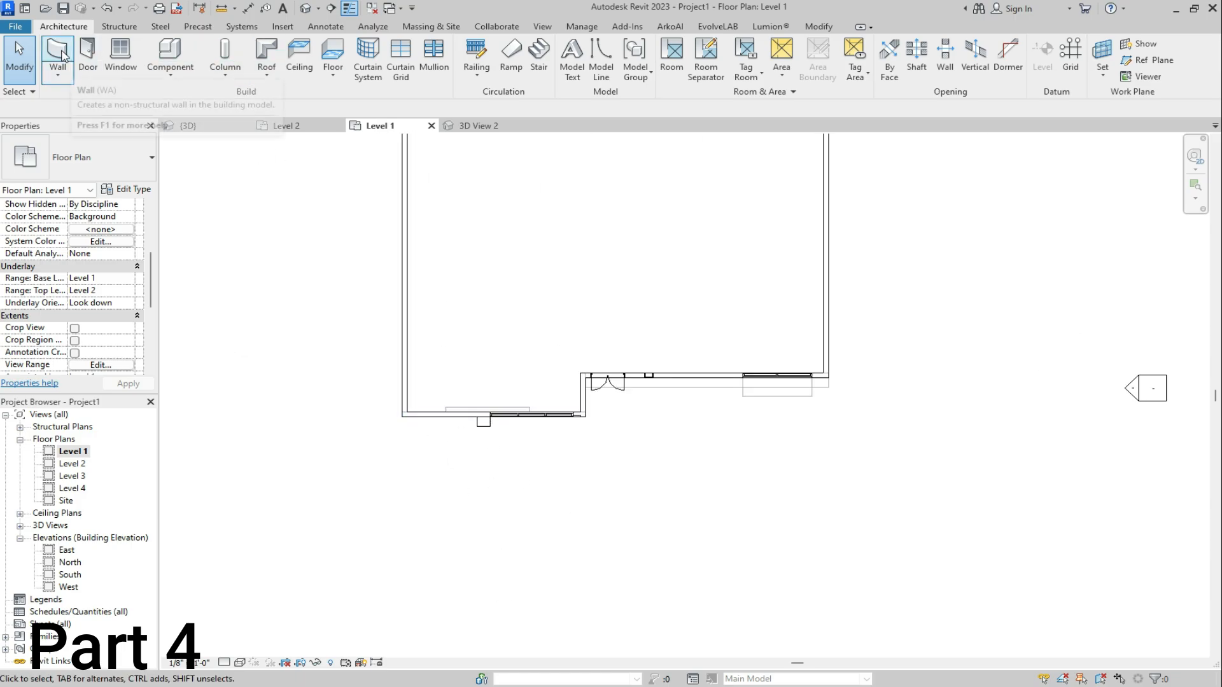
click(167, 50)
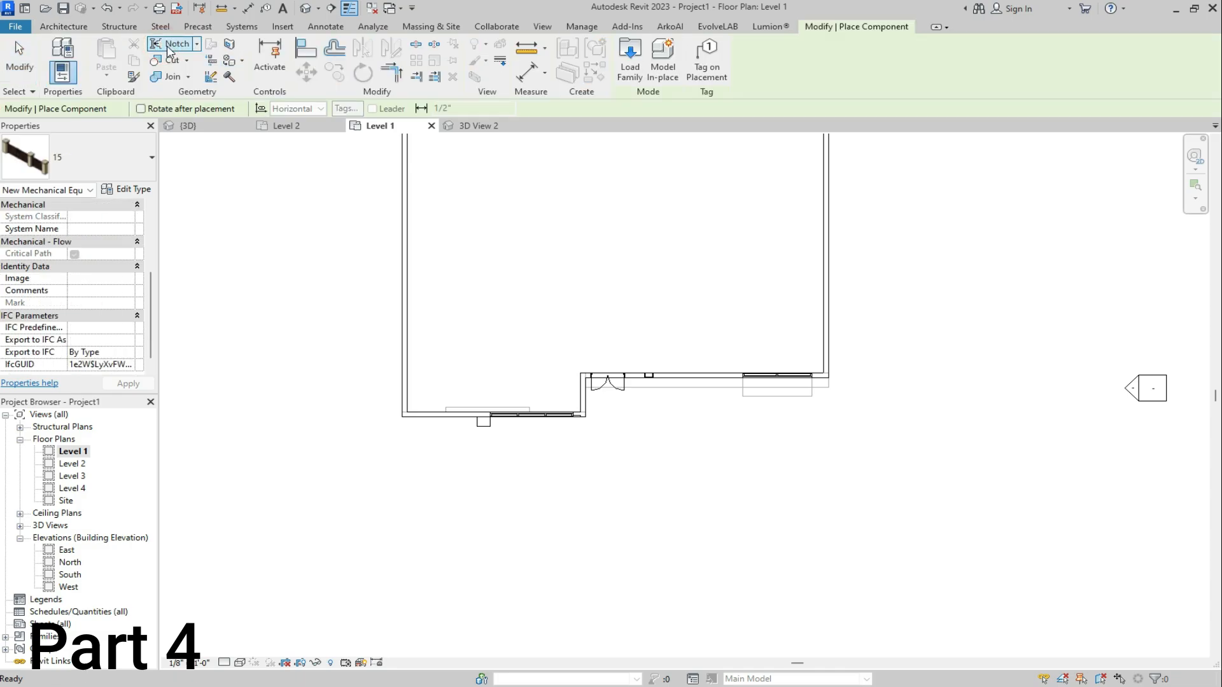
click(627, 57)
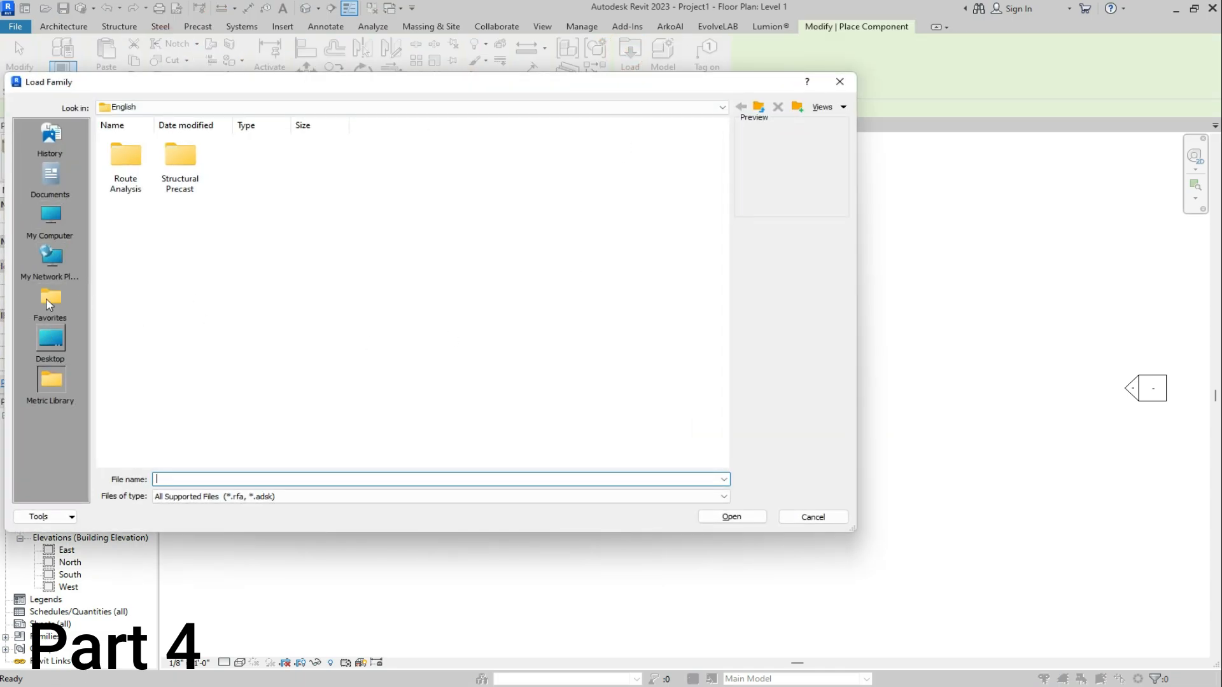
click(39, 221)
double_click(181, 255)
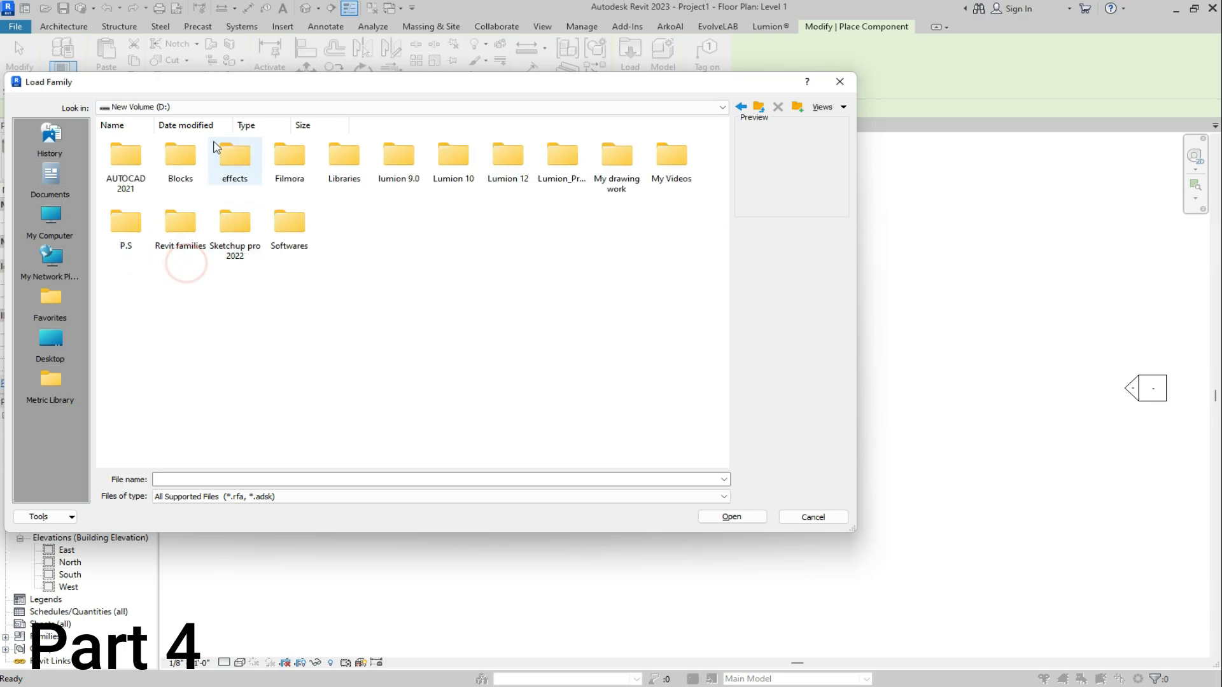
click(175, 169)
double_click(175, 168)
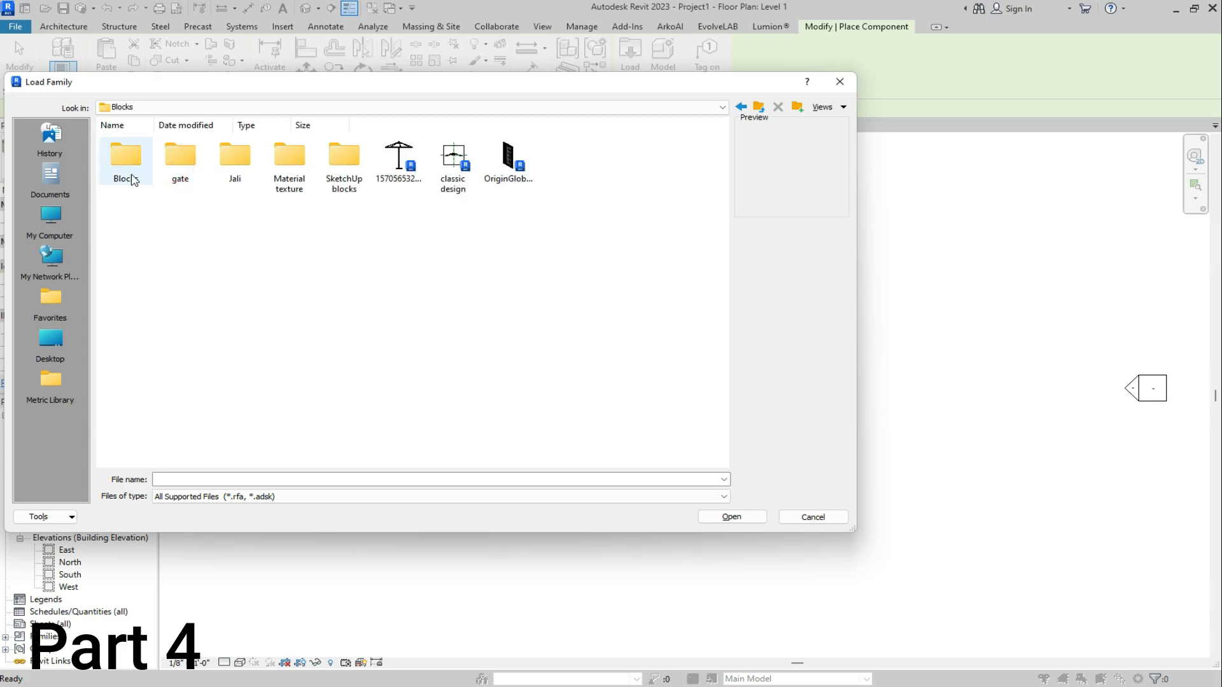
double_click(127, 165)
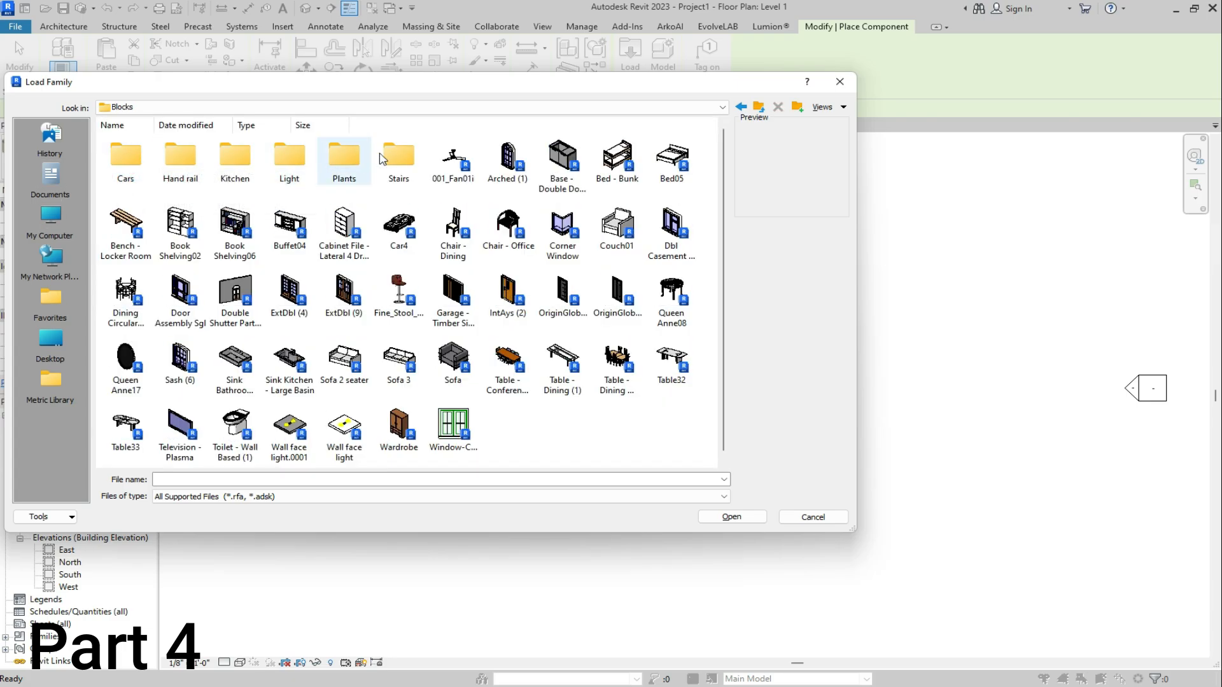
double_click(344, 157)
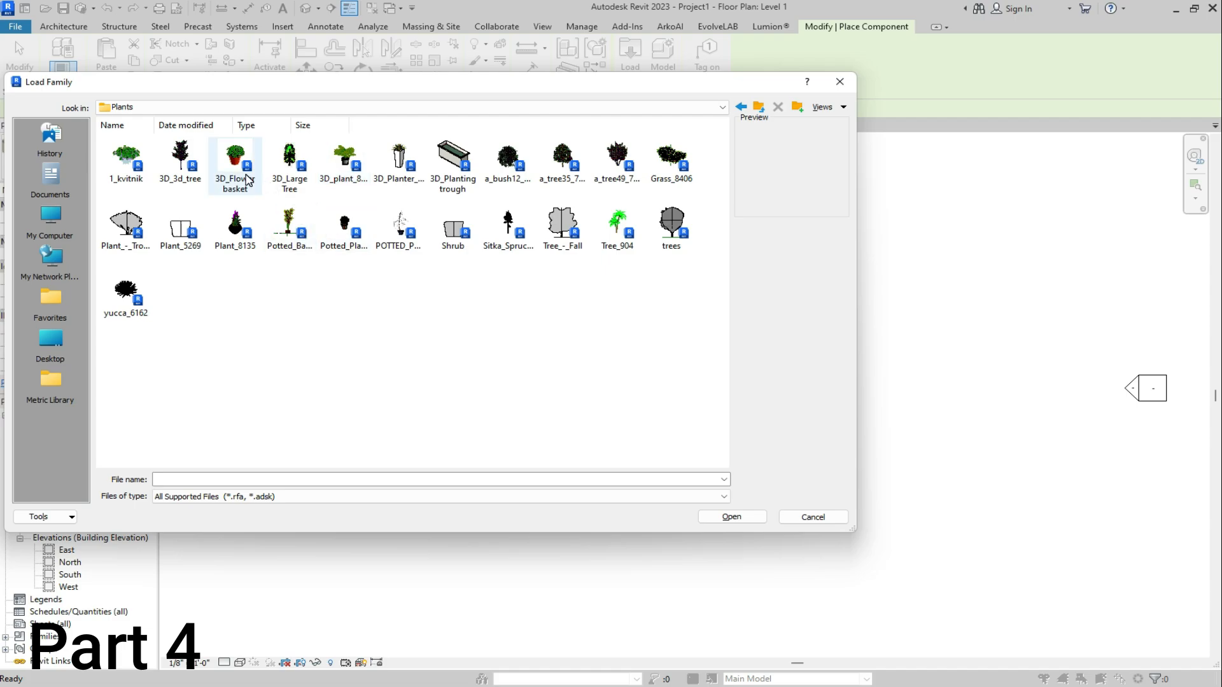
Load the 3D_Flower basket, 3D_plant_8166 and 3D_3d_tree families together, and leave component placement without placing a plant
click(247, 178)
click(342, 165)
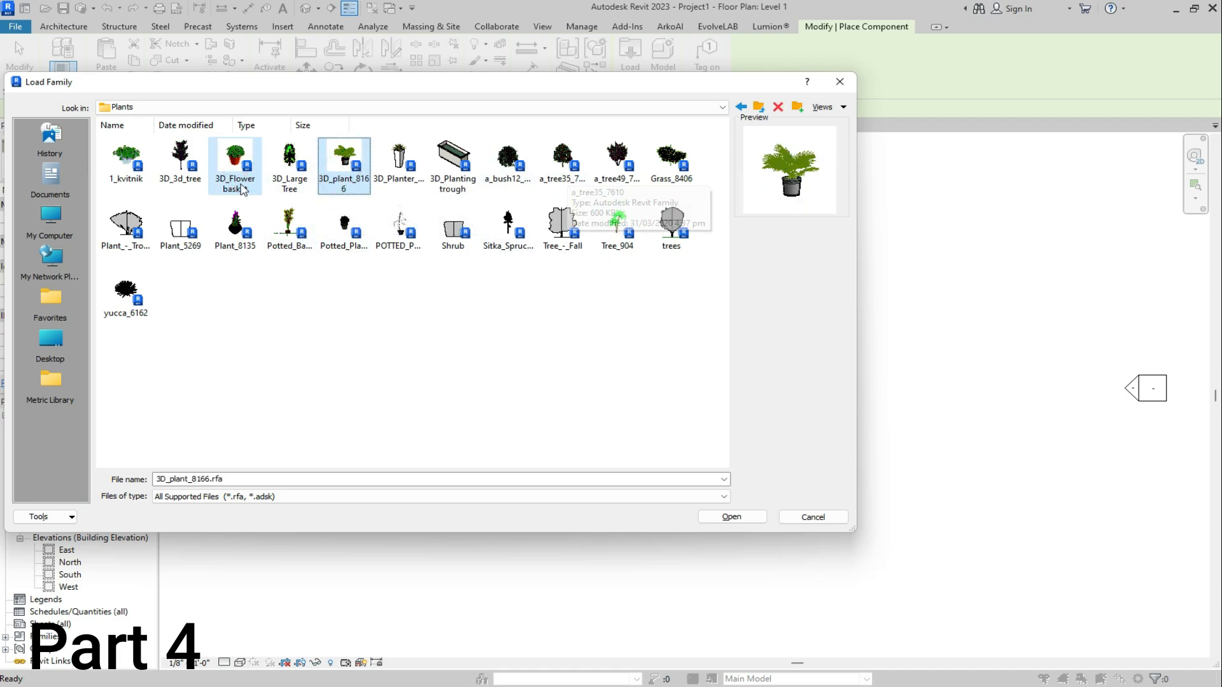
click(179, 183)
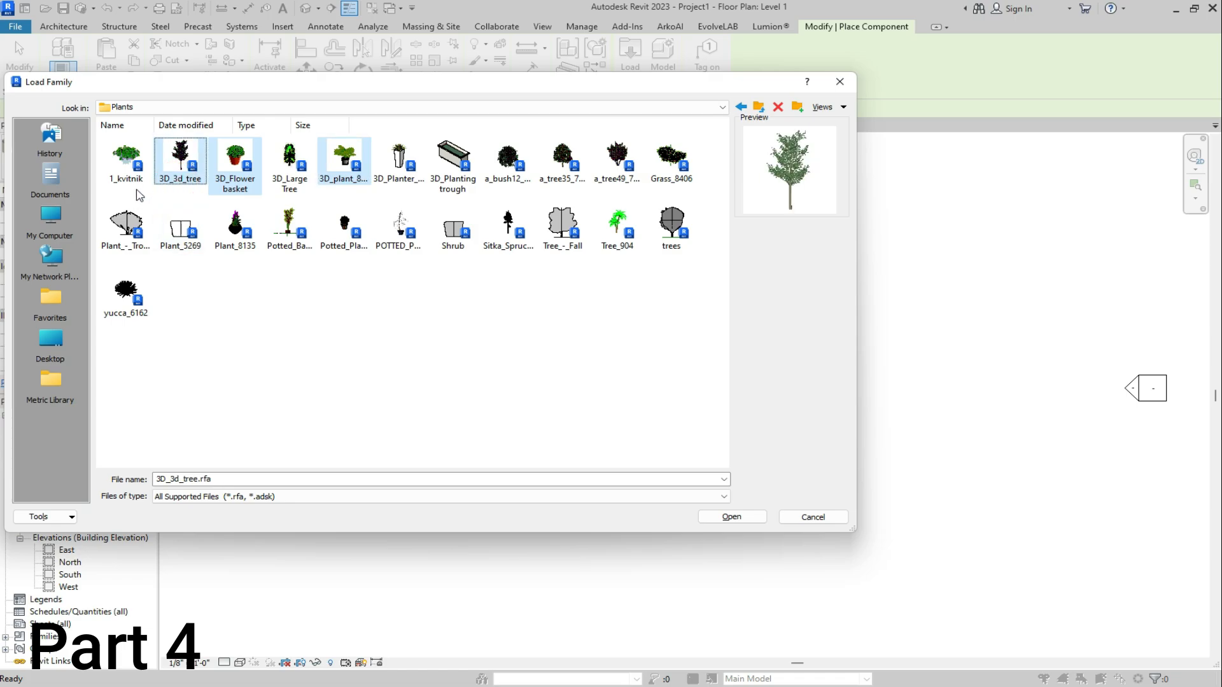
click(741, 521)
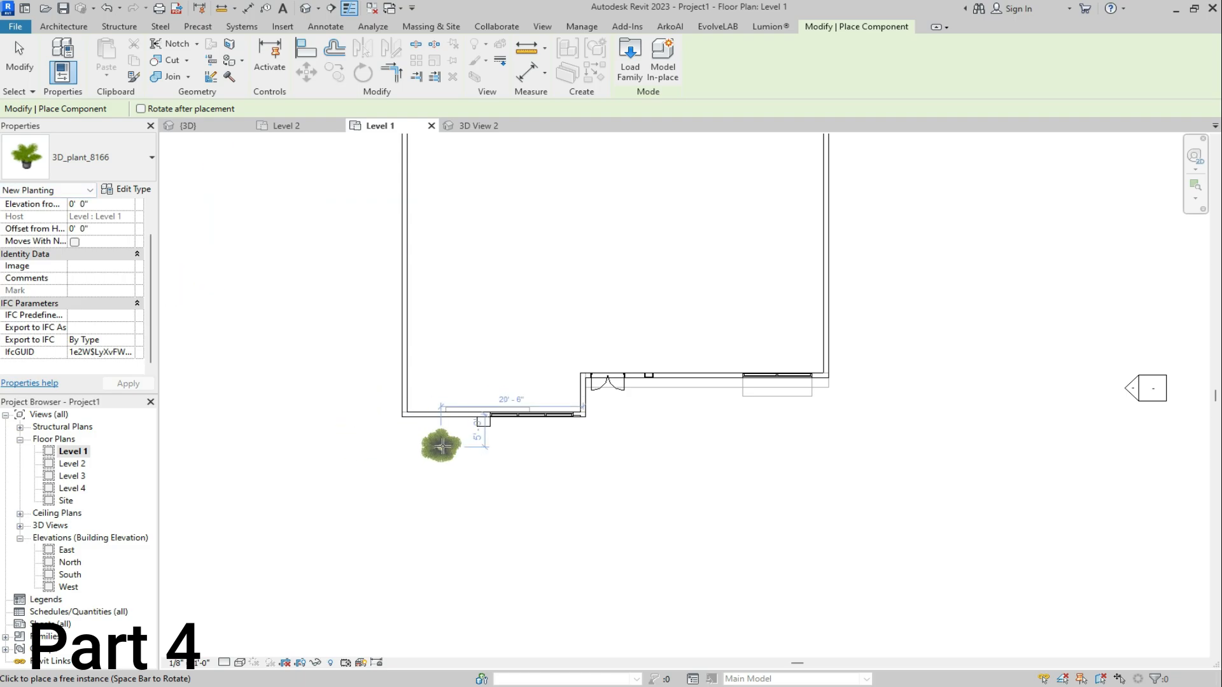
scroll(409, 439, up, 1)
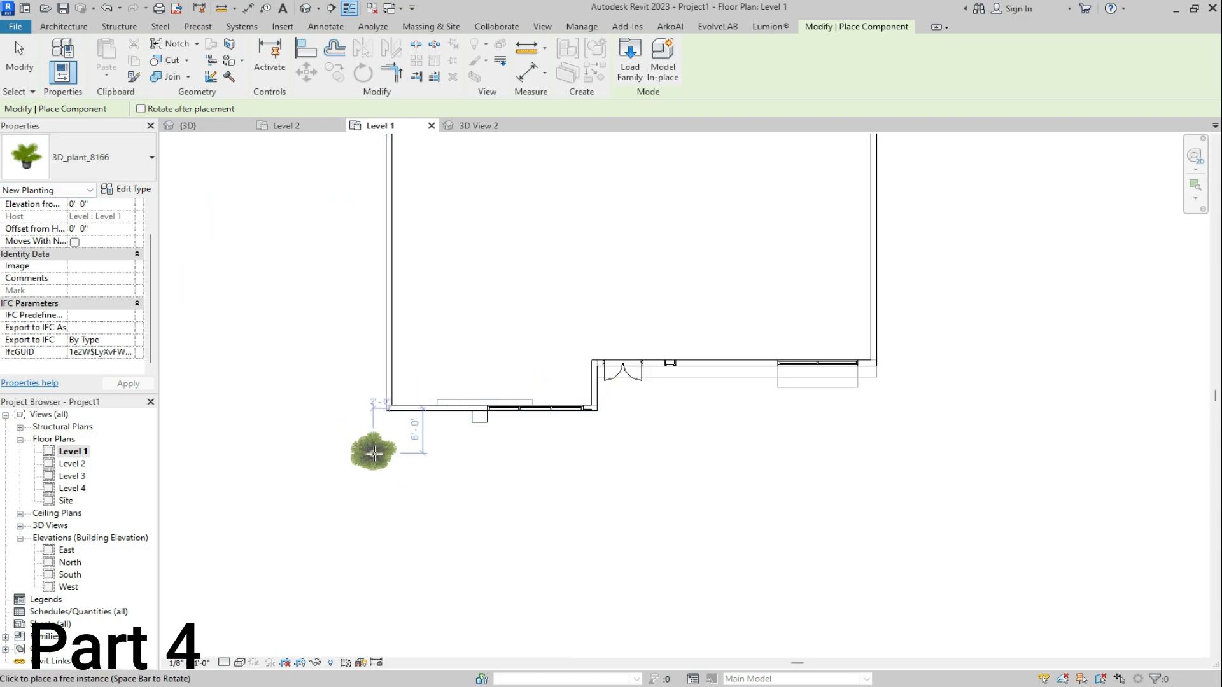
key(Escape)
Check the Level 1 plan's underlay base level and examine the lawn and driveway around the house in 3D
scroll(105, 335, down, 2)
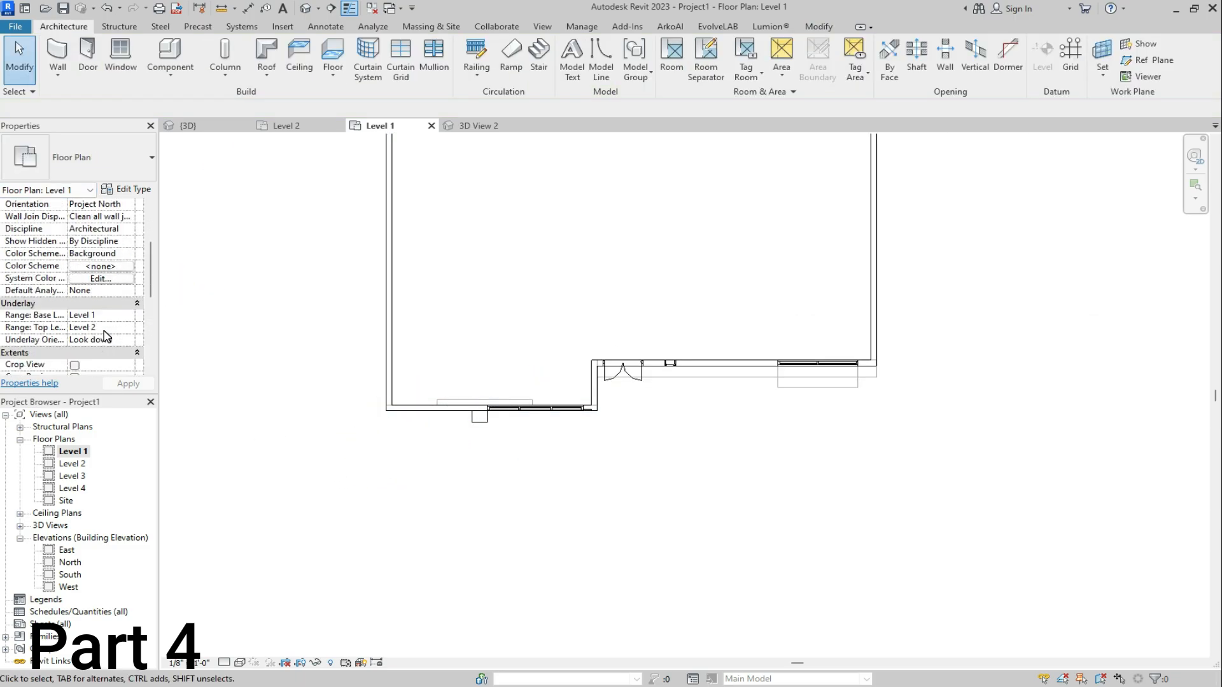
click(131, 316)
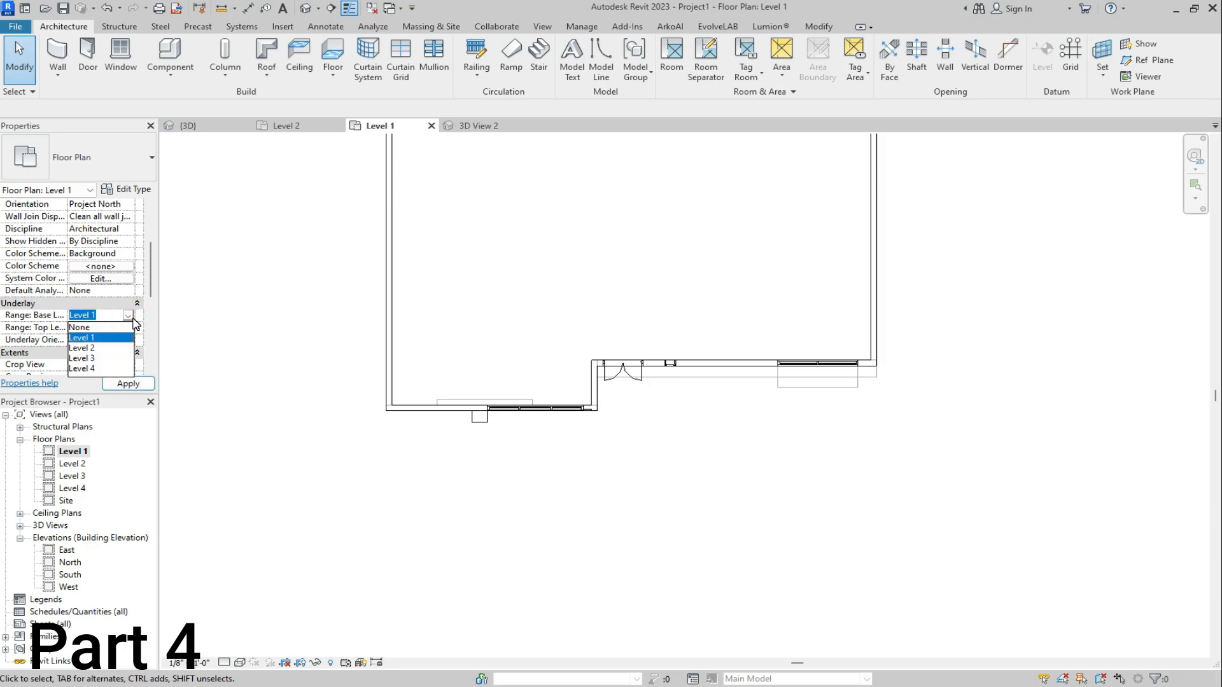
click(106, 338)
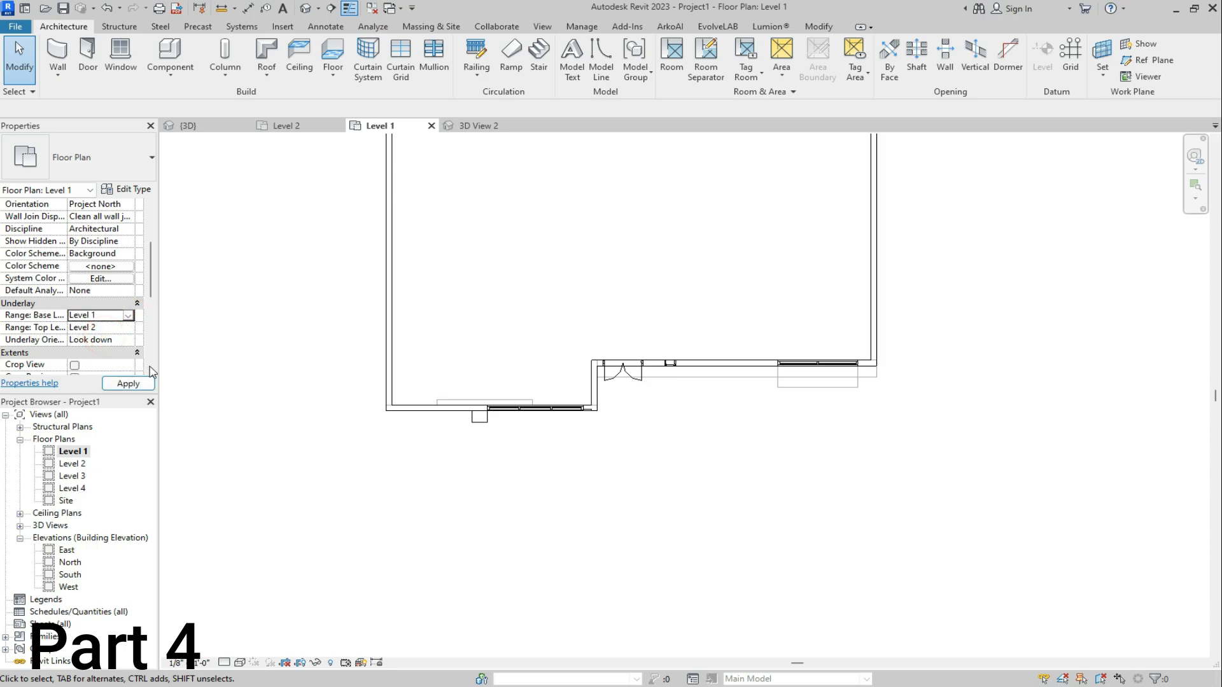
click(186, 126)
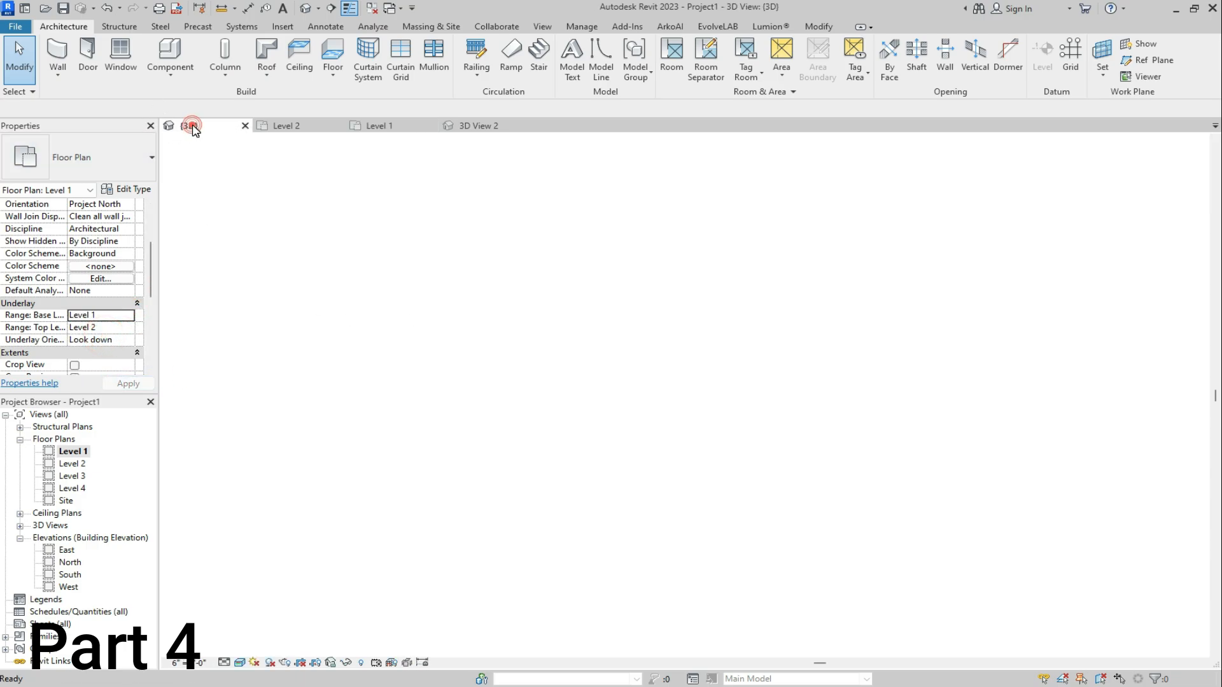
scroll(548, 403, down, 3)
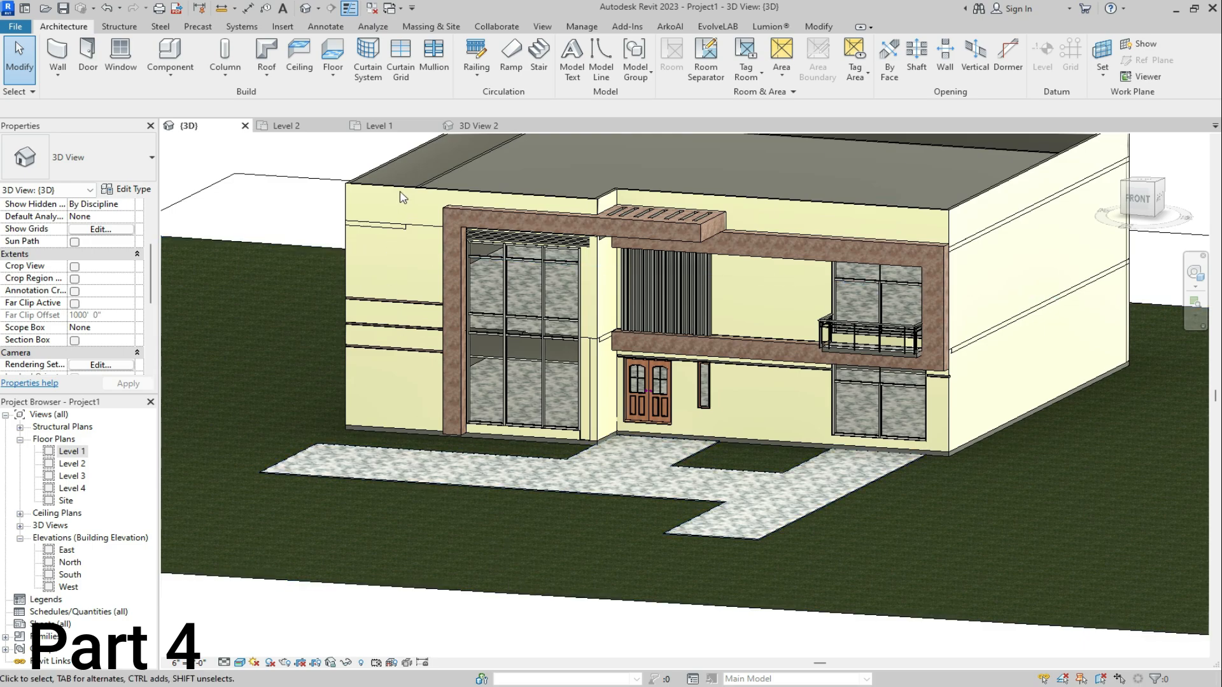
click(445, 586)
click(437, 608)
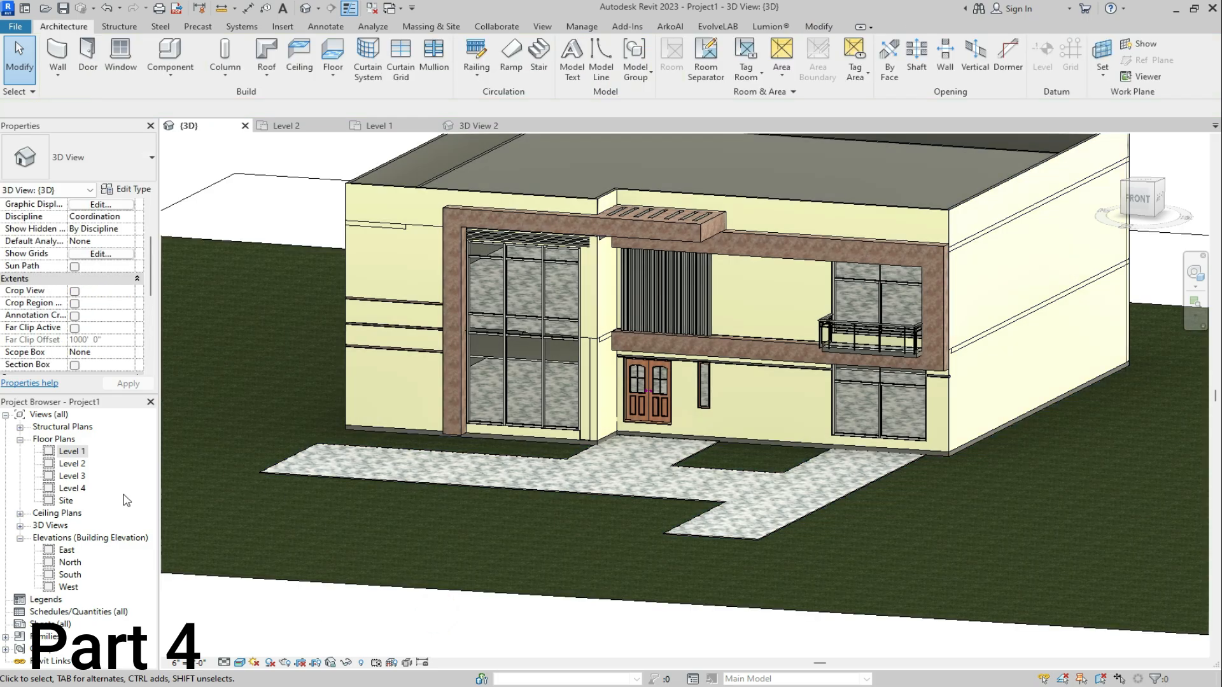
Open the East elevation and select the Level 1 line near the ground surface
double_click(67, 551)
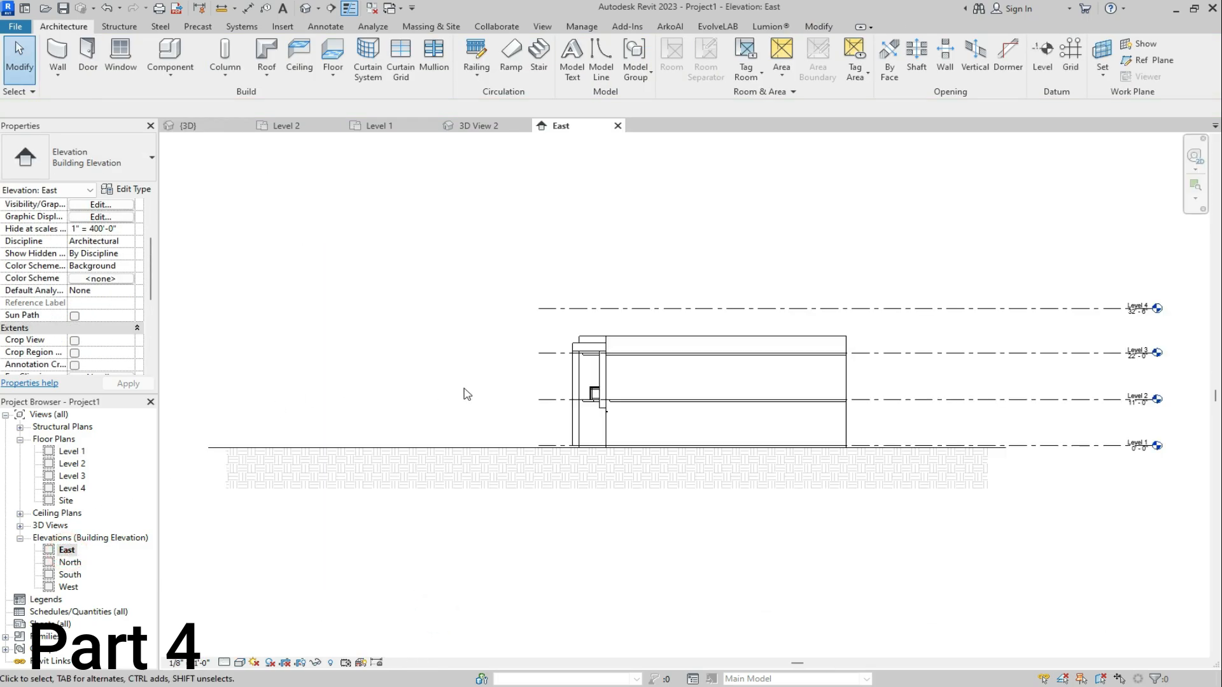
scroll(1018, 447, up, 5)
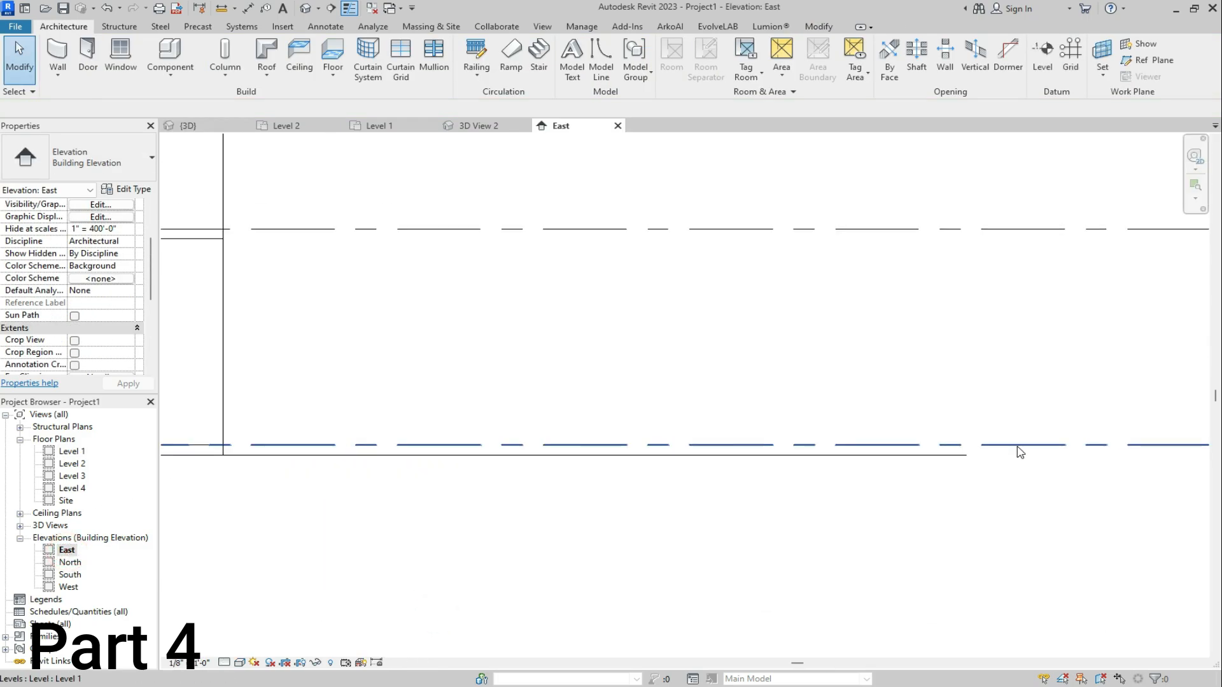
click(927, 445)
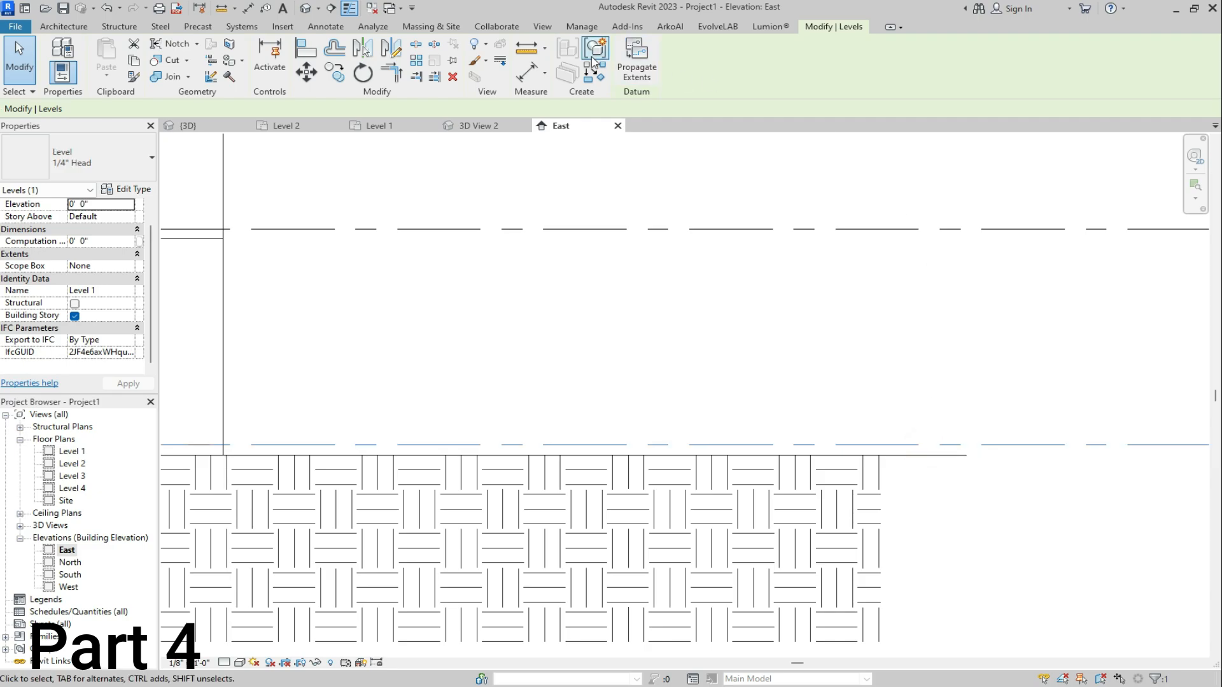
Draw a new level about 9 inches below Level 1, with its ends aligned to the existing level lines
key(l)
key(l)
scroll(675, 264, down, 6)
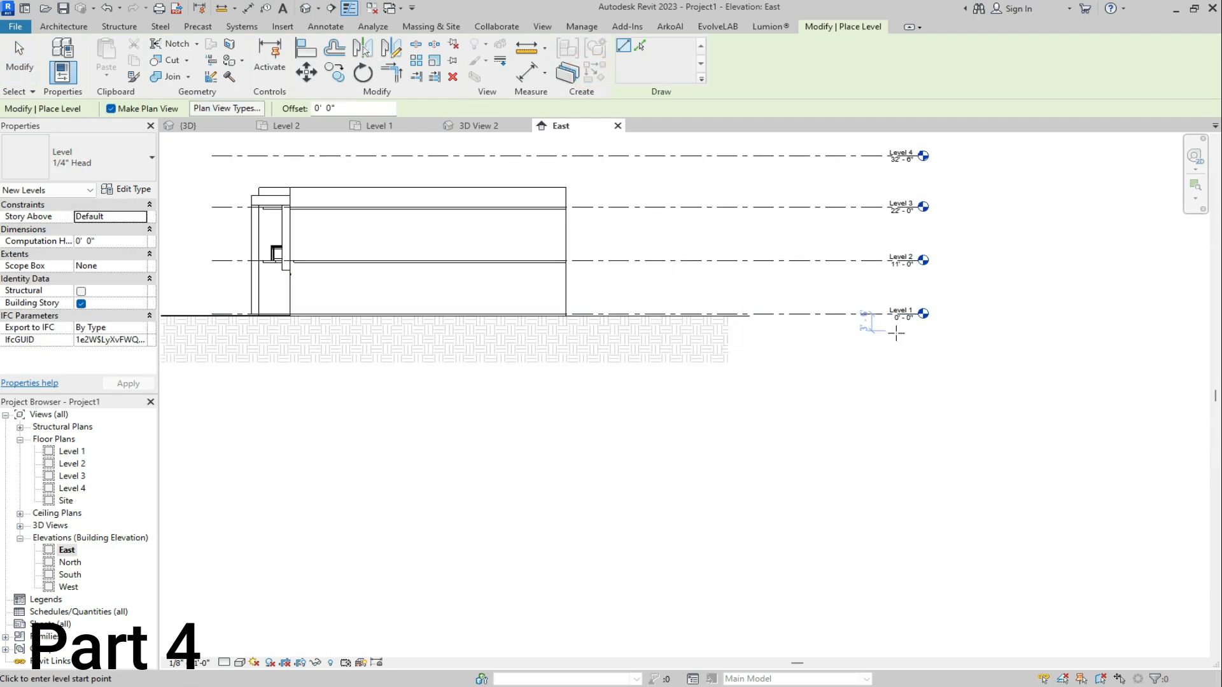
scroll(336, 324, up, 4)
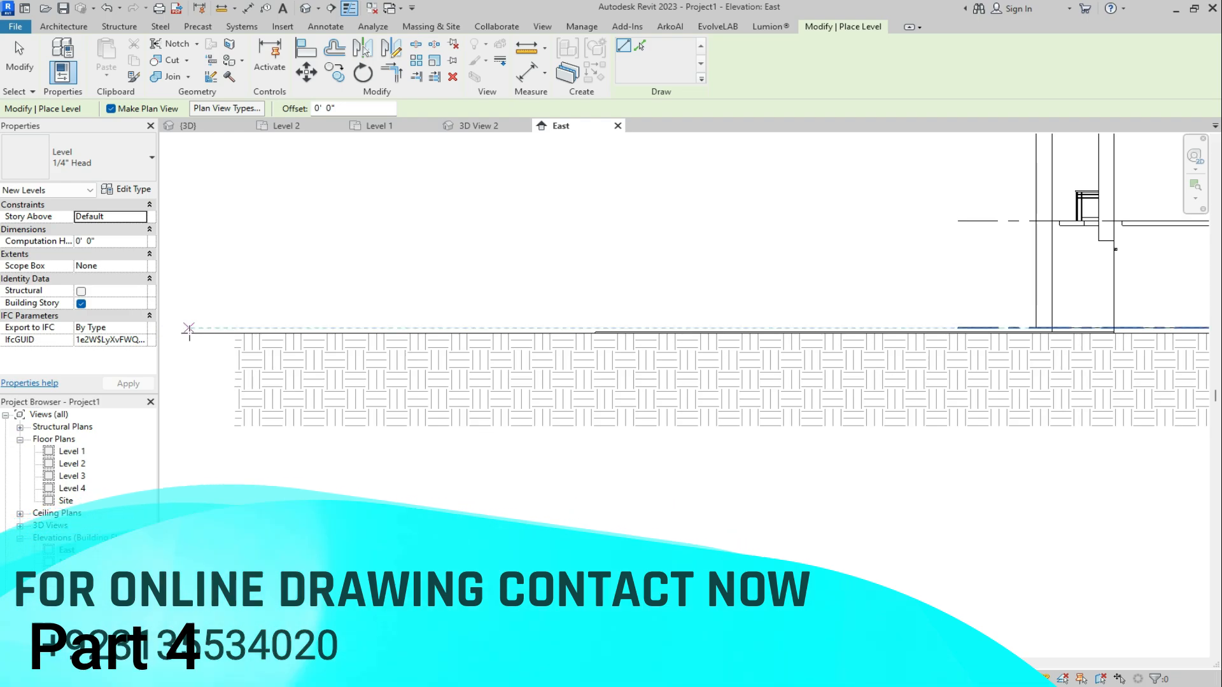
scroll(188, 331, down, 3)
scroll(189, 332, down, 2)
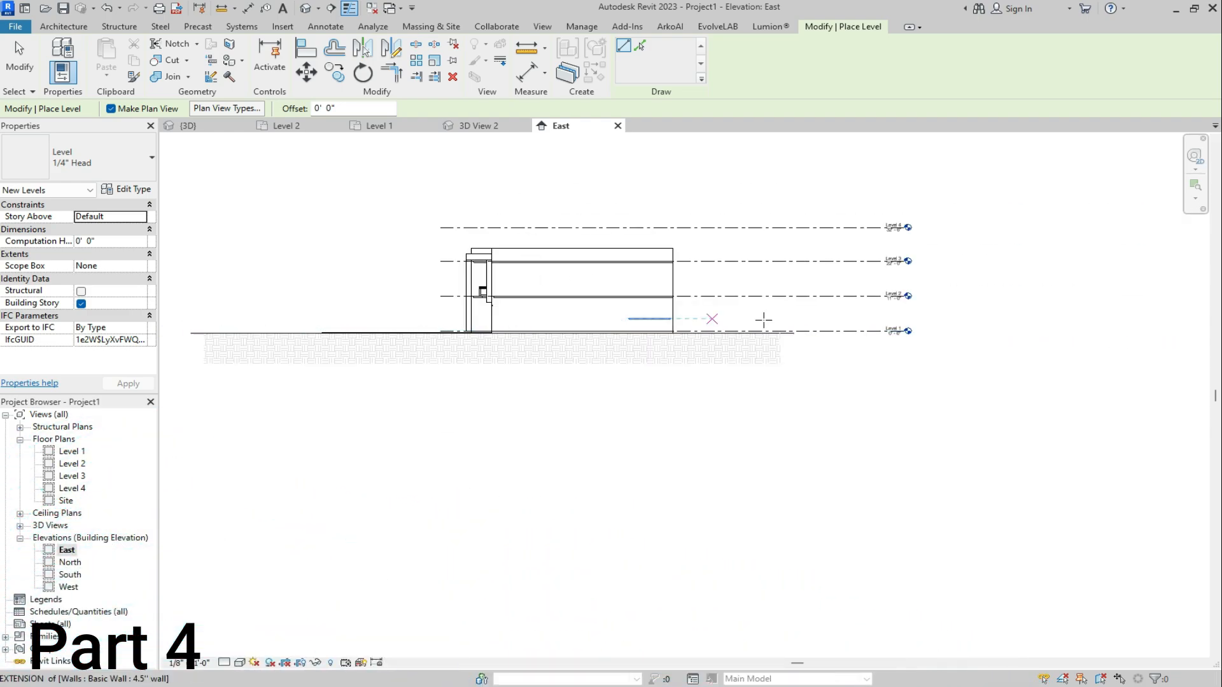
scroll(828, 349, up, 3)
scroll(839, 362, down, 3)
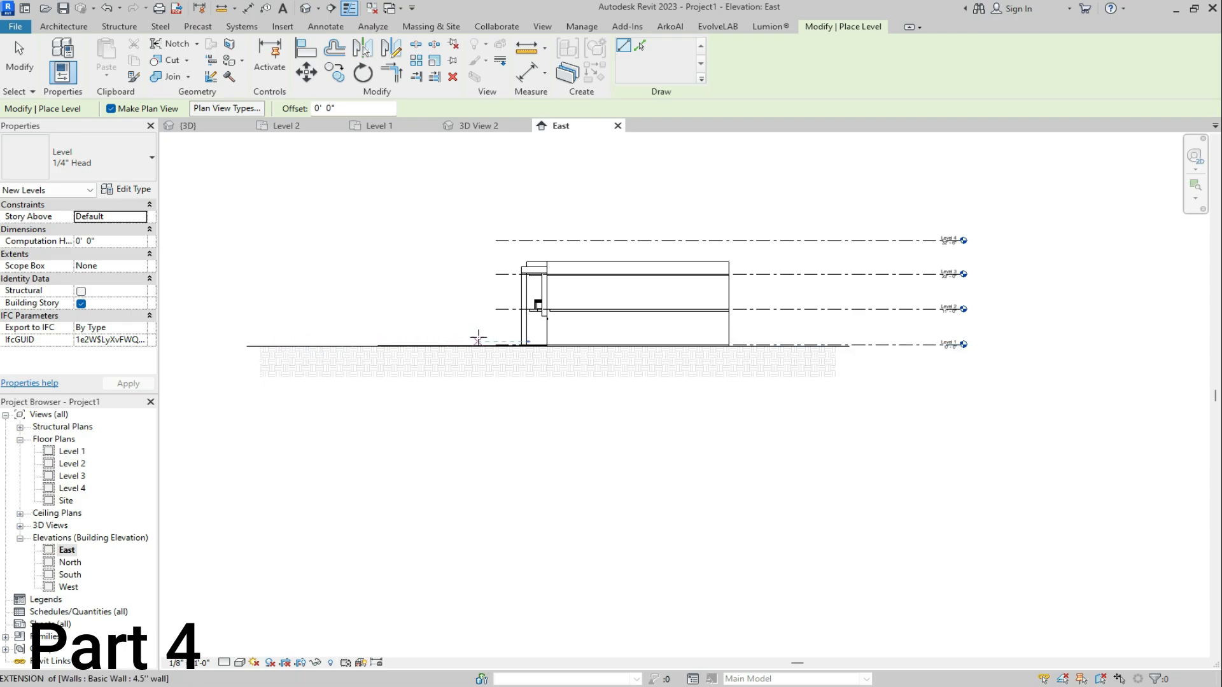
scroll(508, 359, up, 4)
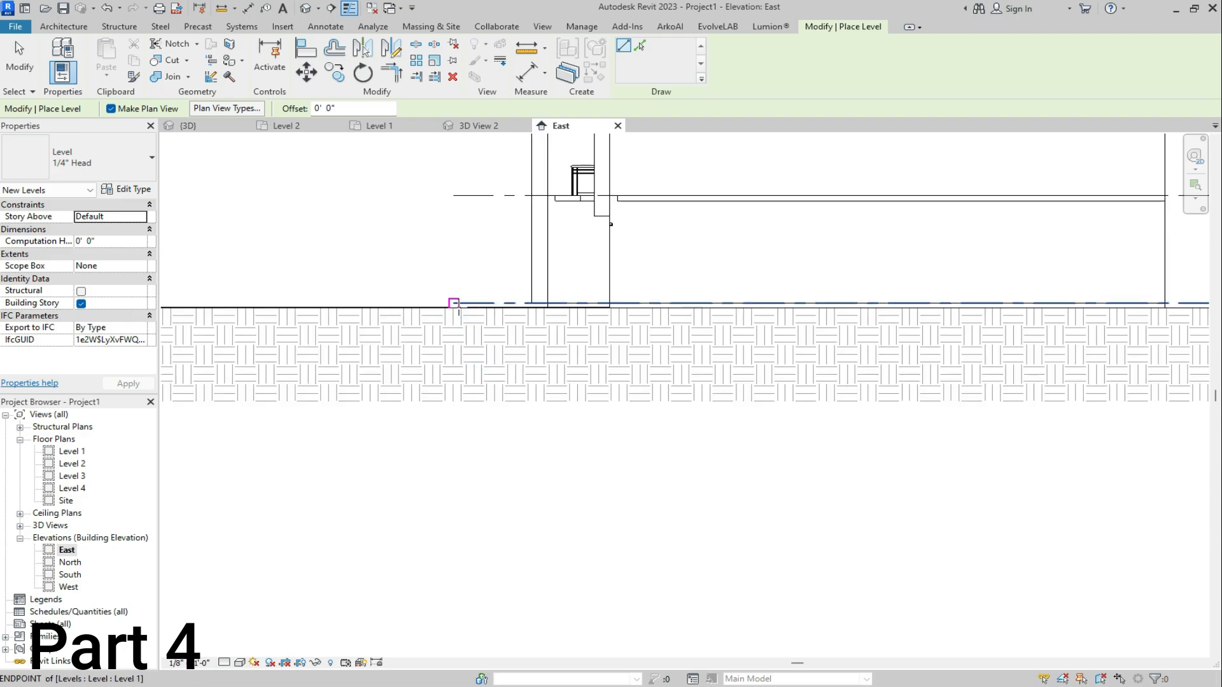
scroll(453, 303, up, 4)
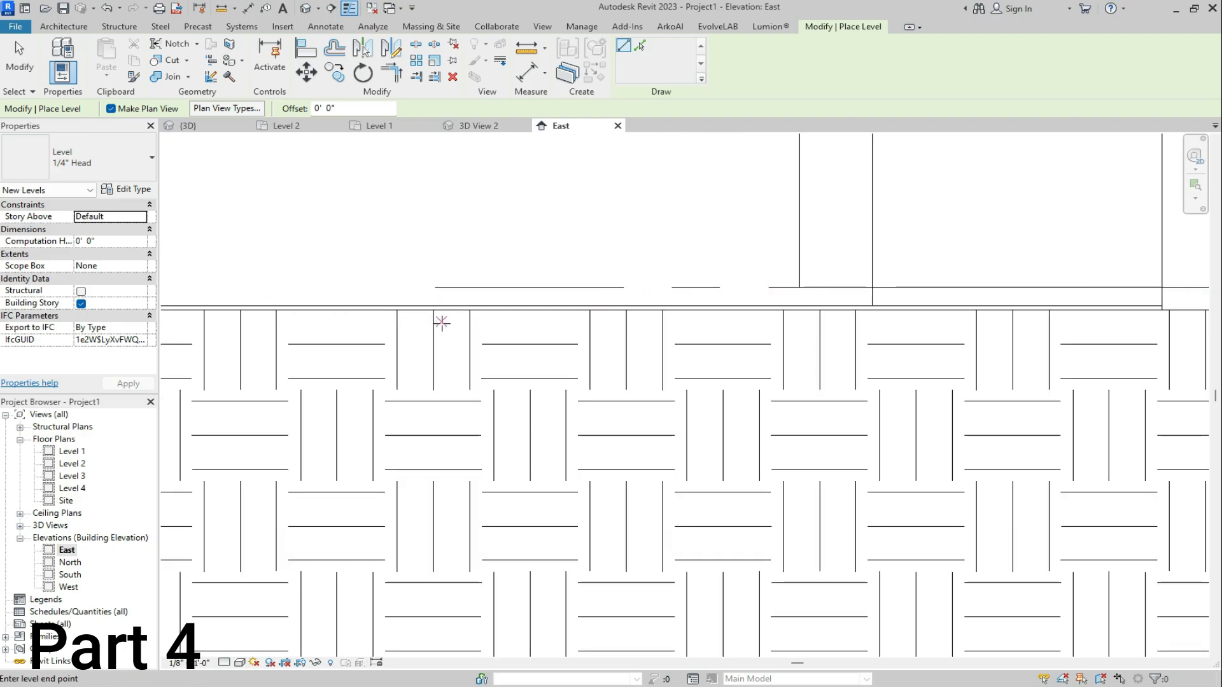
click(442, 322)
scroll(468, 344, down, 8)
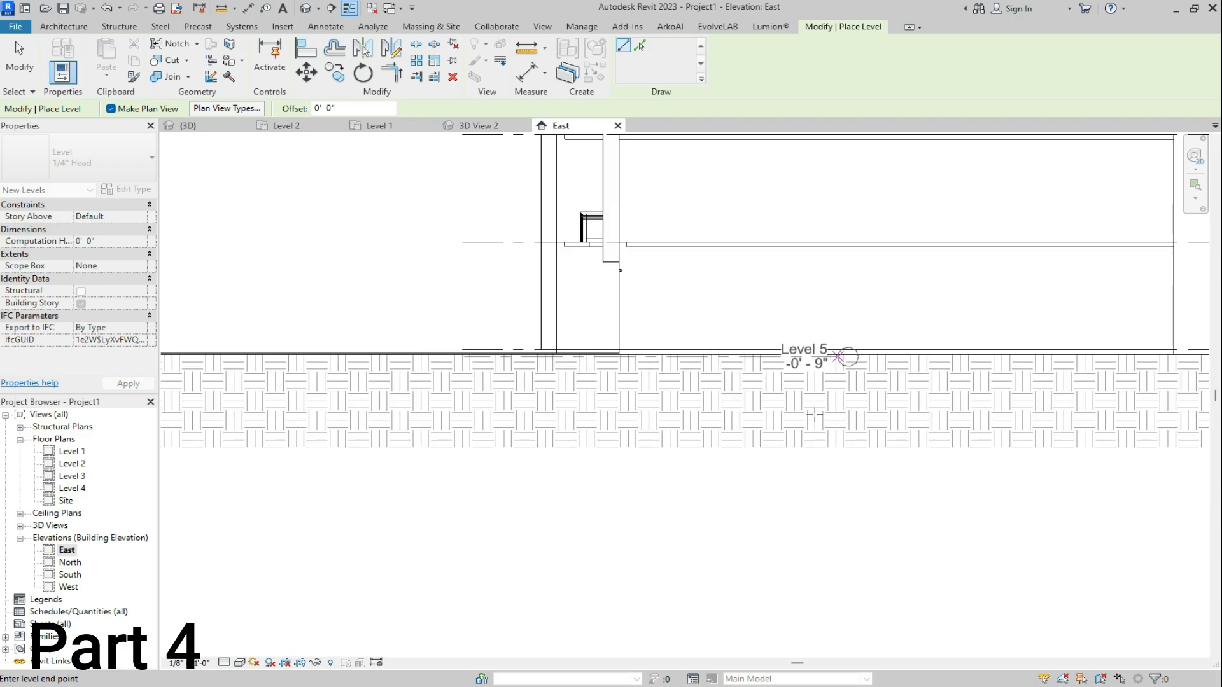
scroll(814, 415, down, 6)
scroll(1009, 418, down, 3)
scroll(1014, 421, up, 3)
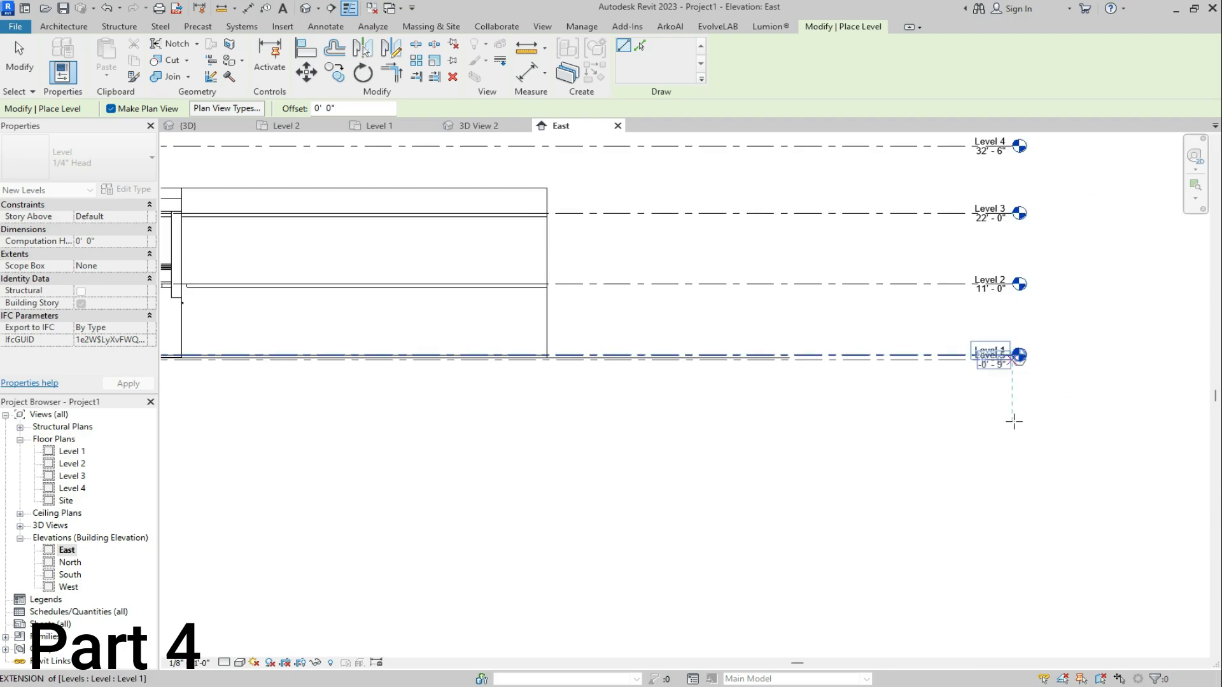
scroll(1014, 422, up, 3)
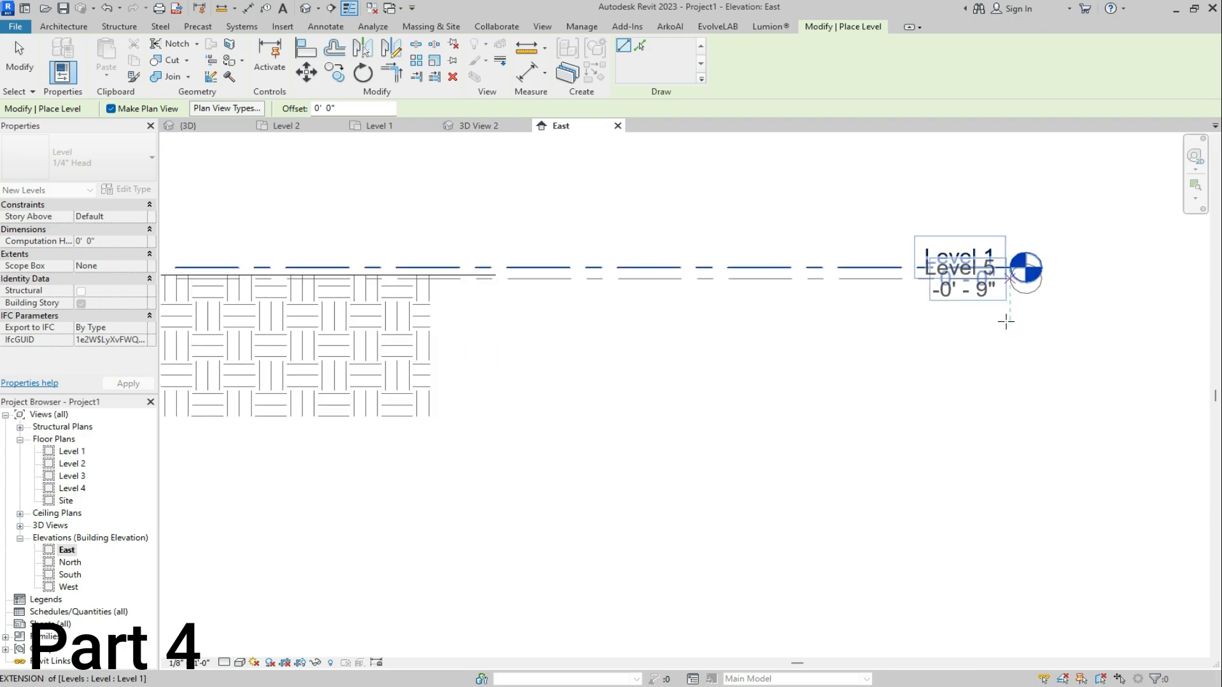
click(1006, 321)
key(Escape)
key(Escape)
Add an elbow to the new level's head so its label sits clear below the Level 1 label
click(889, 281)
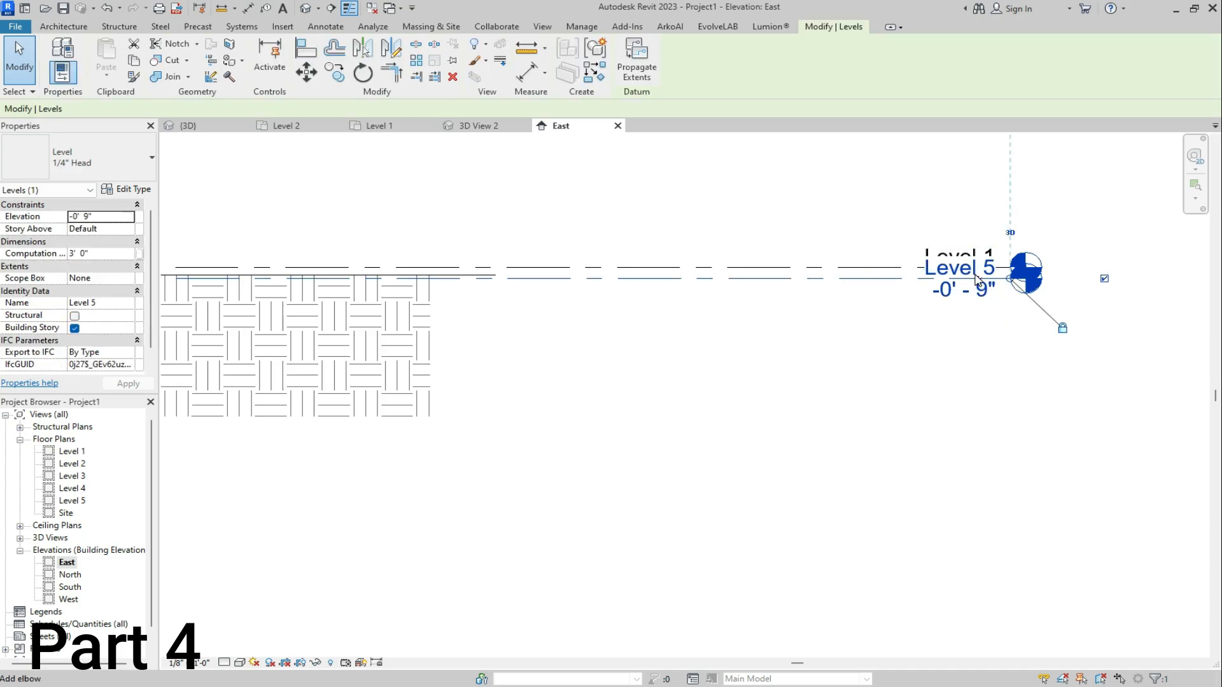
scroll(976, 280, down, 4)
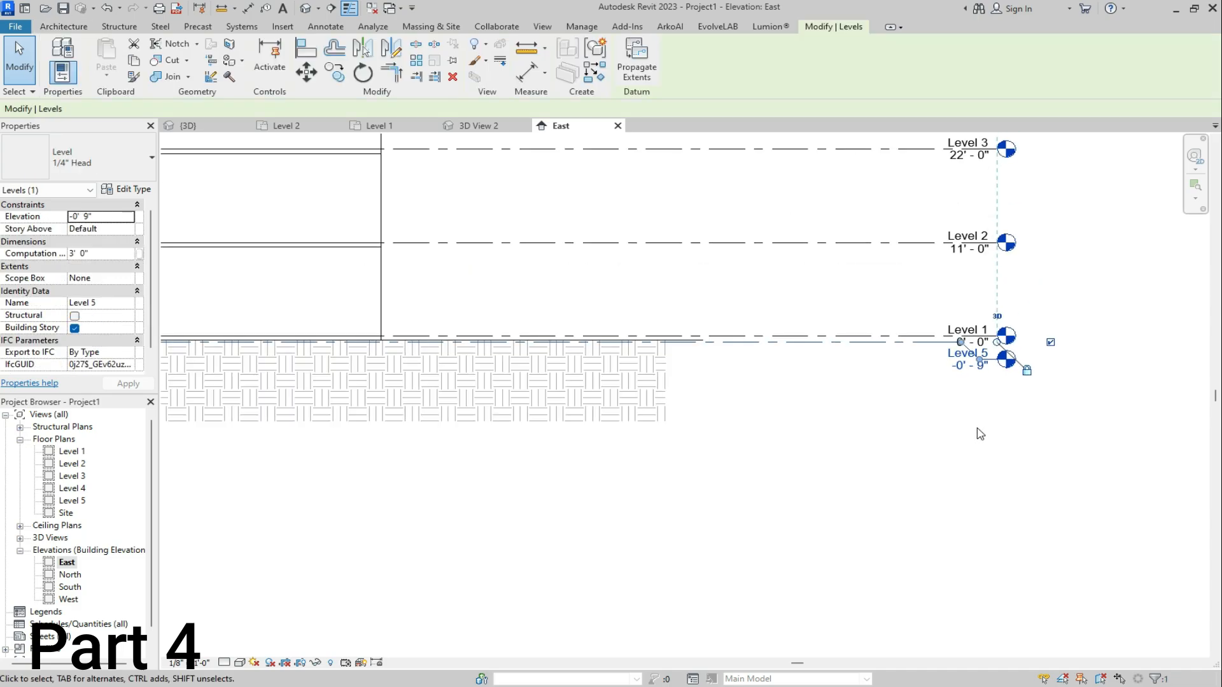
scroll(843, 398, down, 1)
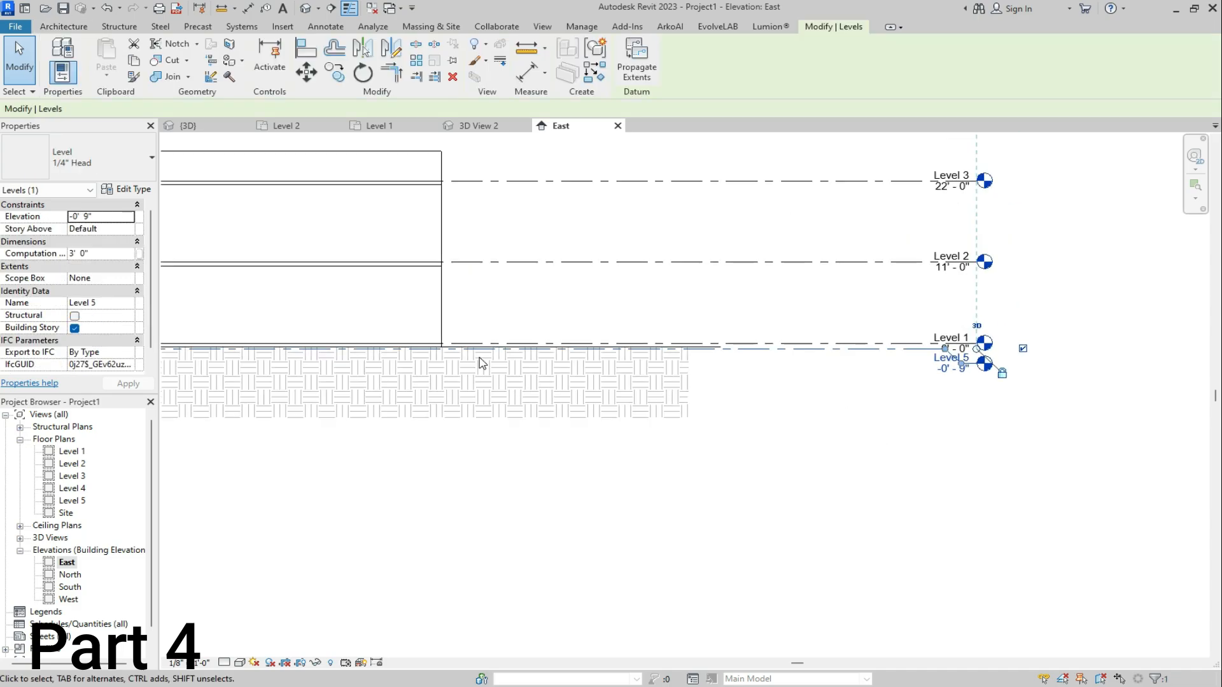
Measure the vertical distance from the Level 1 line down to the top of the ground surface in the East elevation
scroll(481, 363, up, 5)
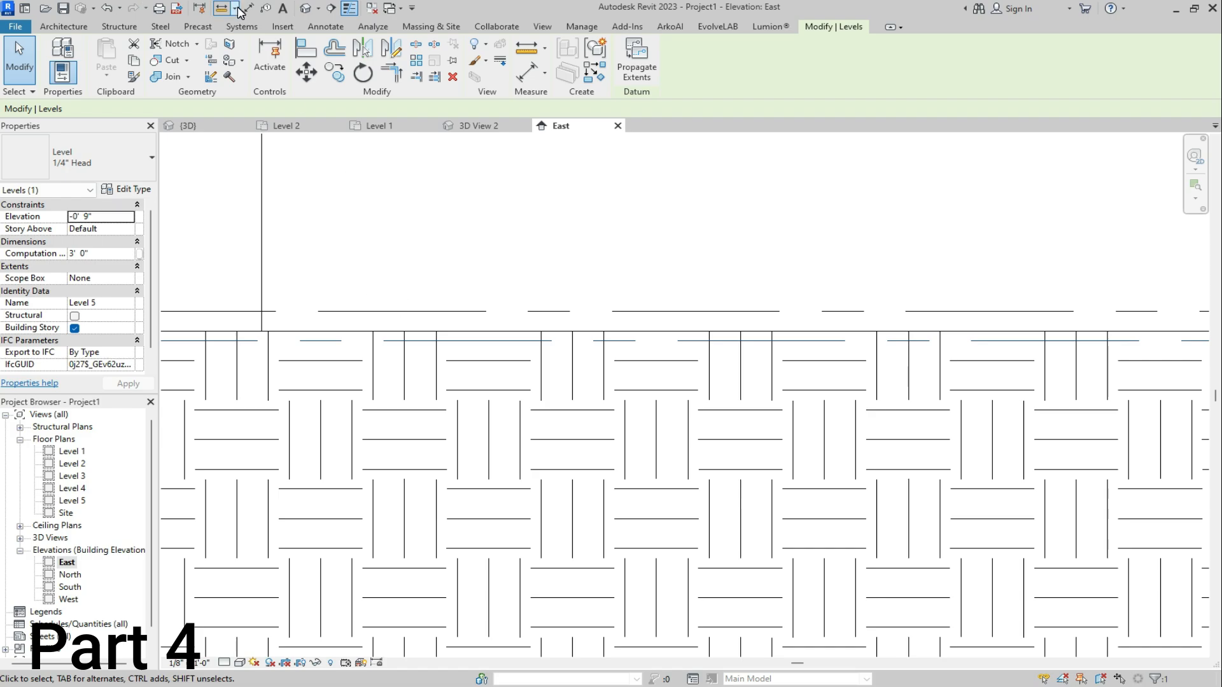
click(247, 8)
click(449, 309)
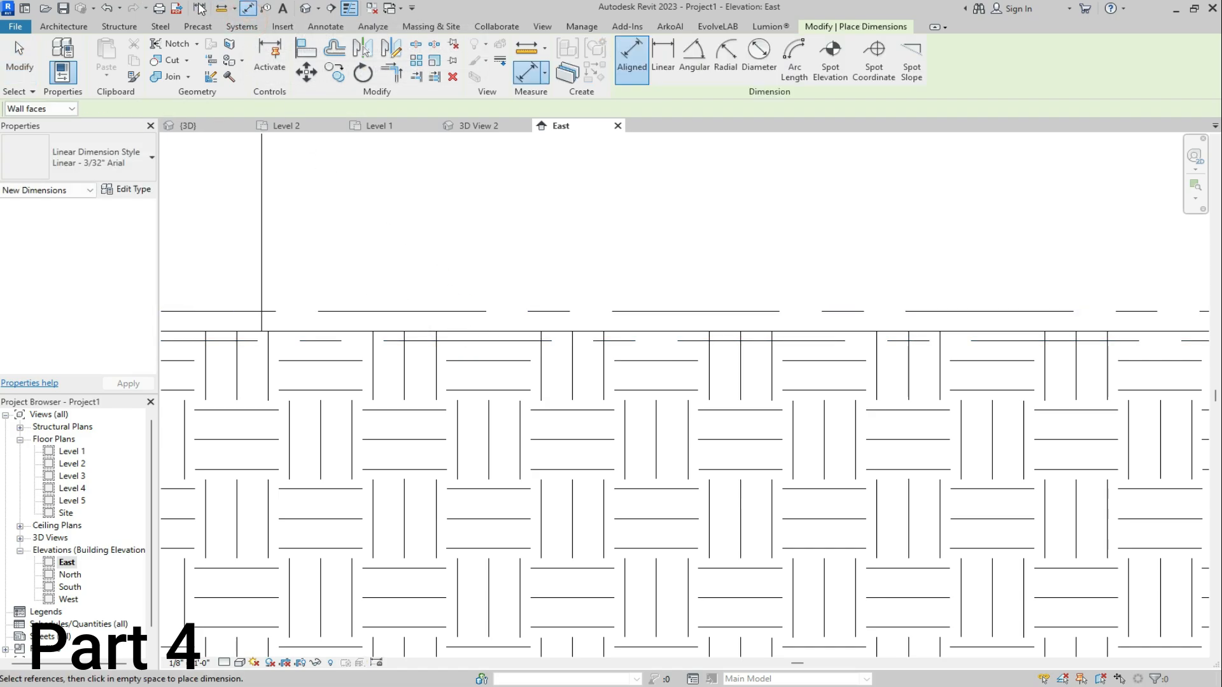
click(227, 10)
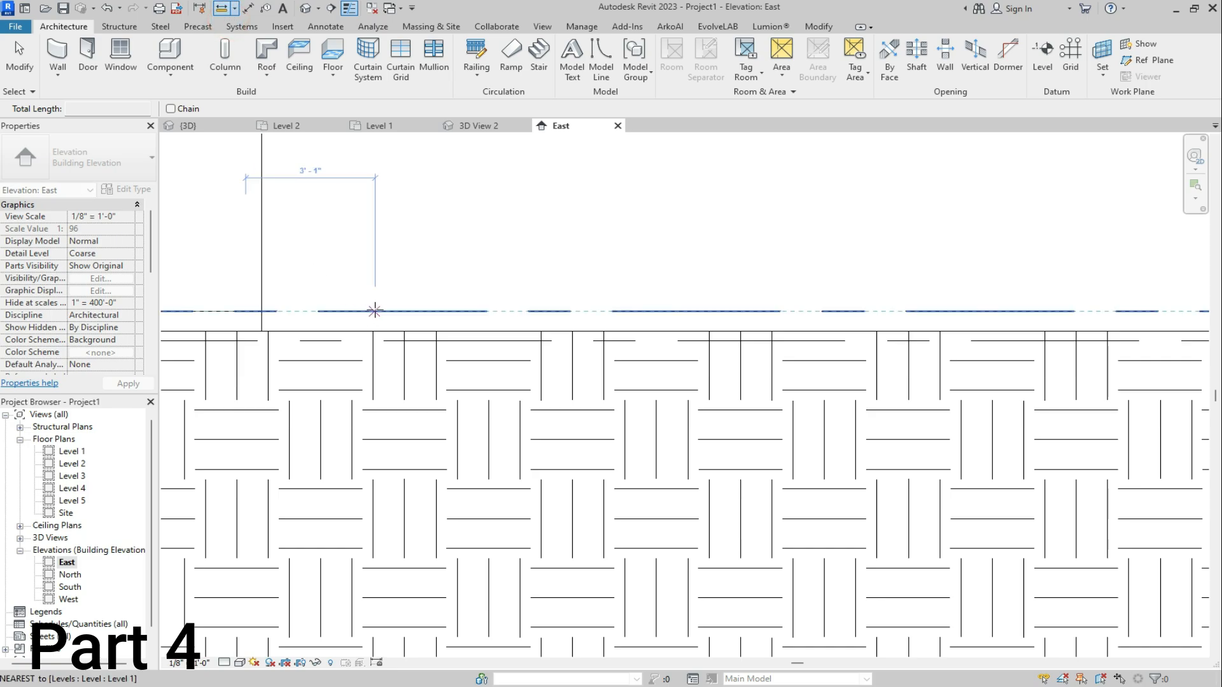
click(374, 312)
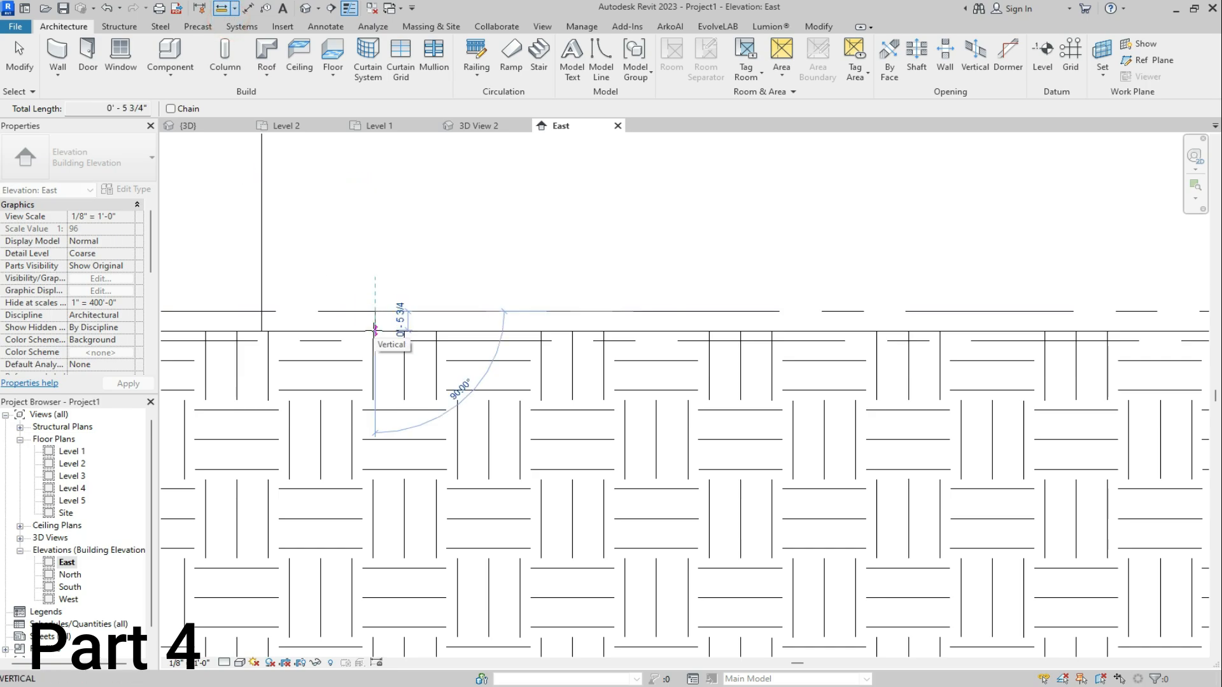
click(375, 330)
scroll(445, 341, down, 5)
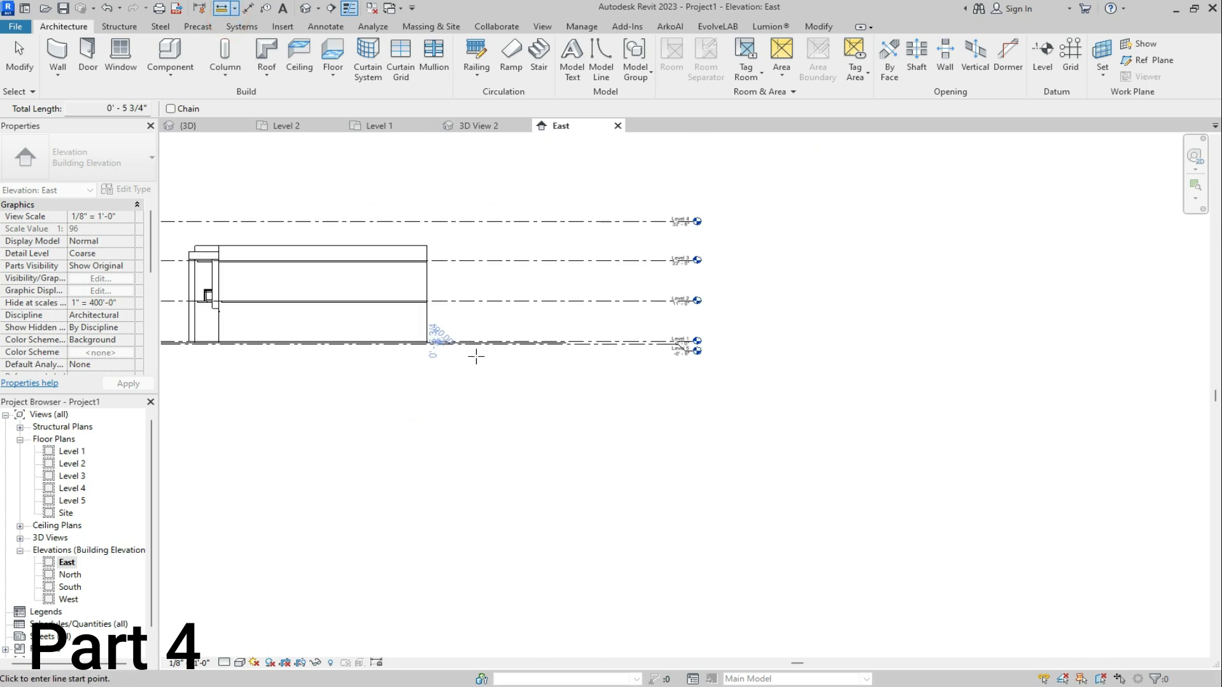
Select the new level below Level 1 to check its elevation label, and open the Level 5 floor plan at the front entrance
scroll(694, 352, up, 6)
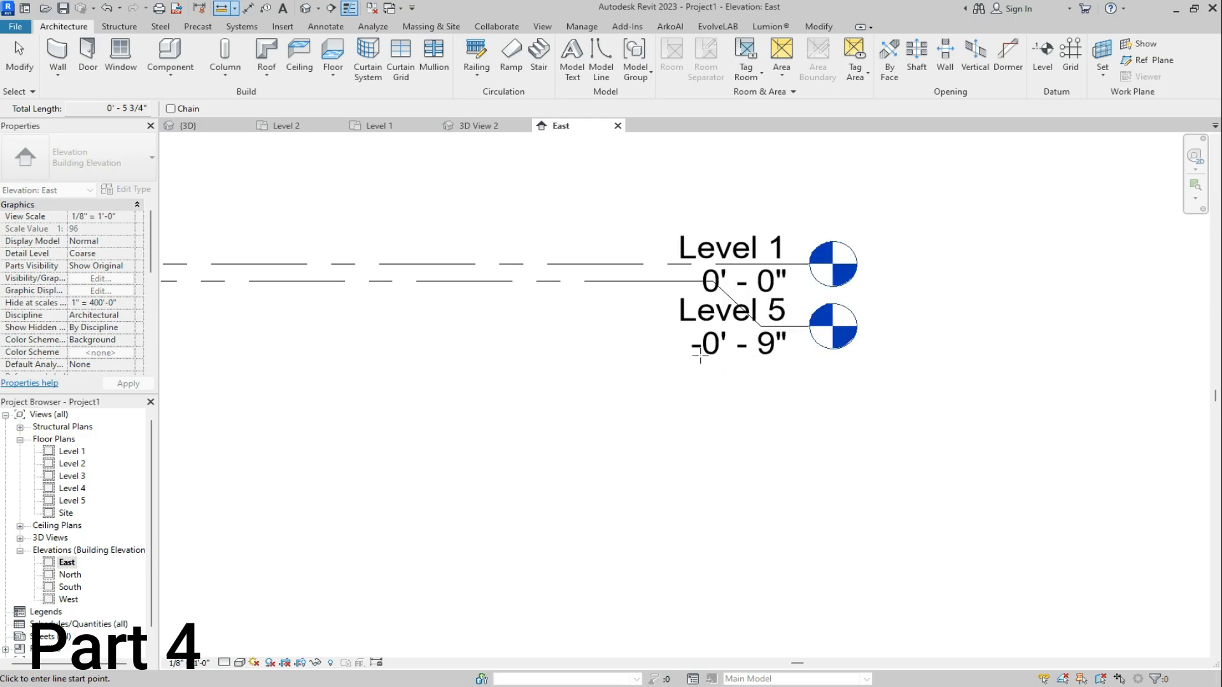
key(Escape)
click(745, 342)
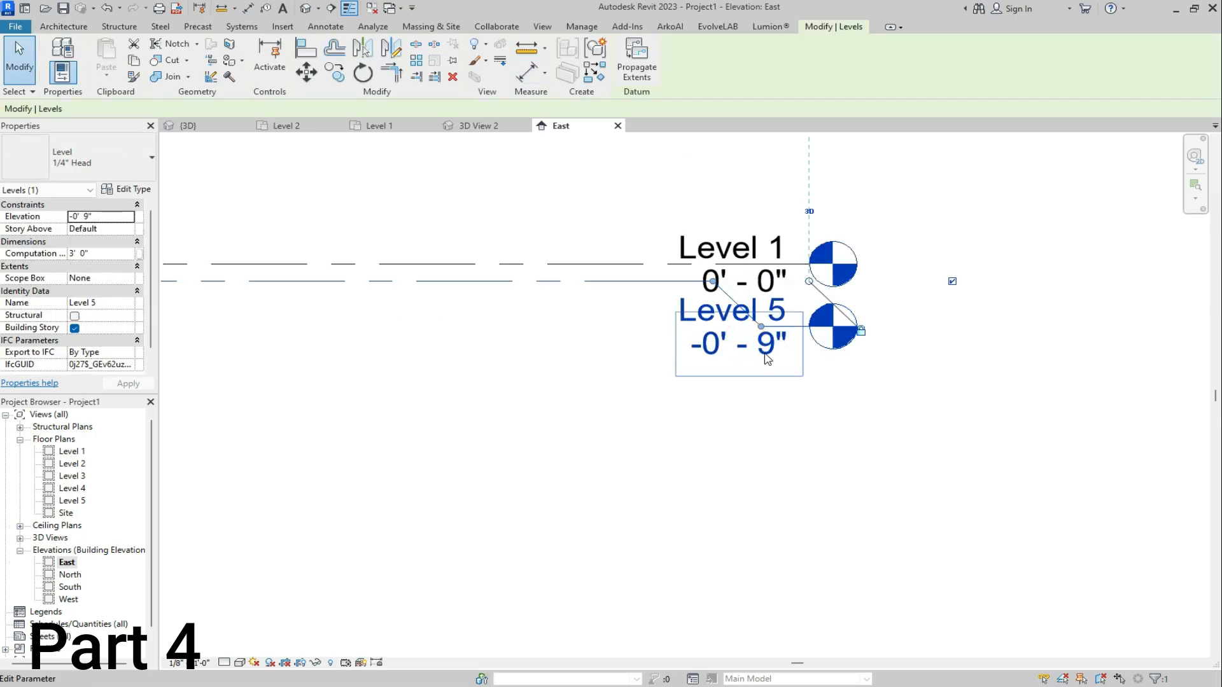
scroll(767, 360, down, 2)
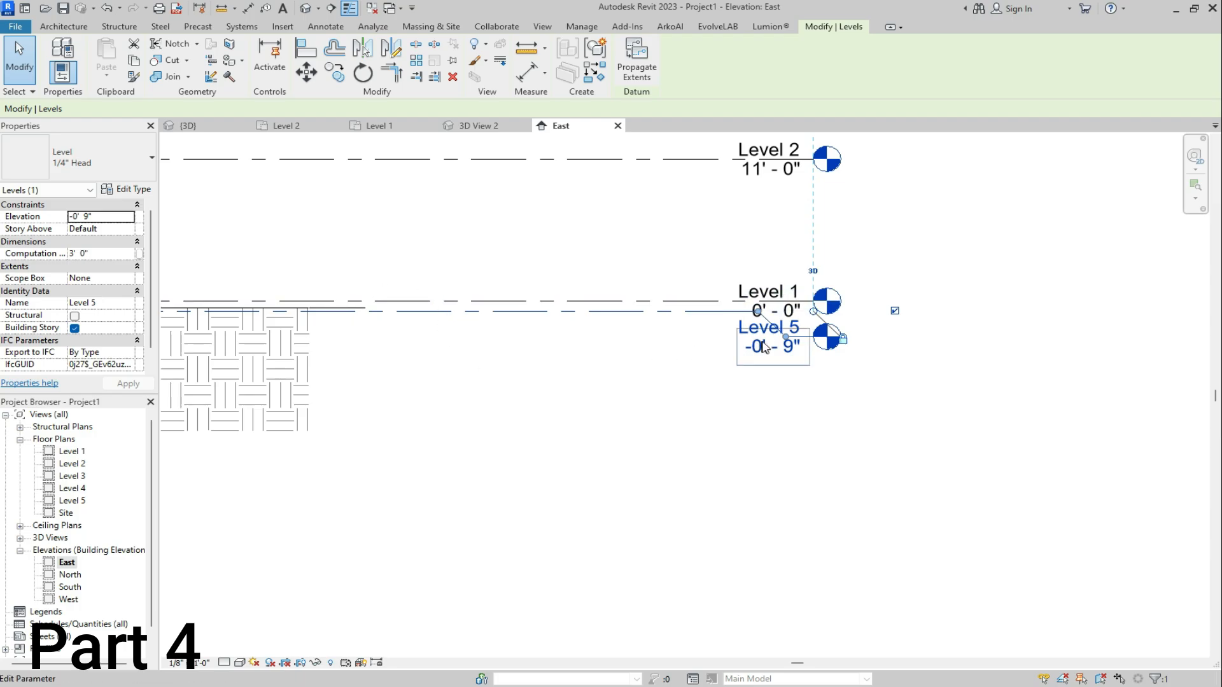
double_click(71, 501)
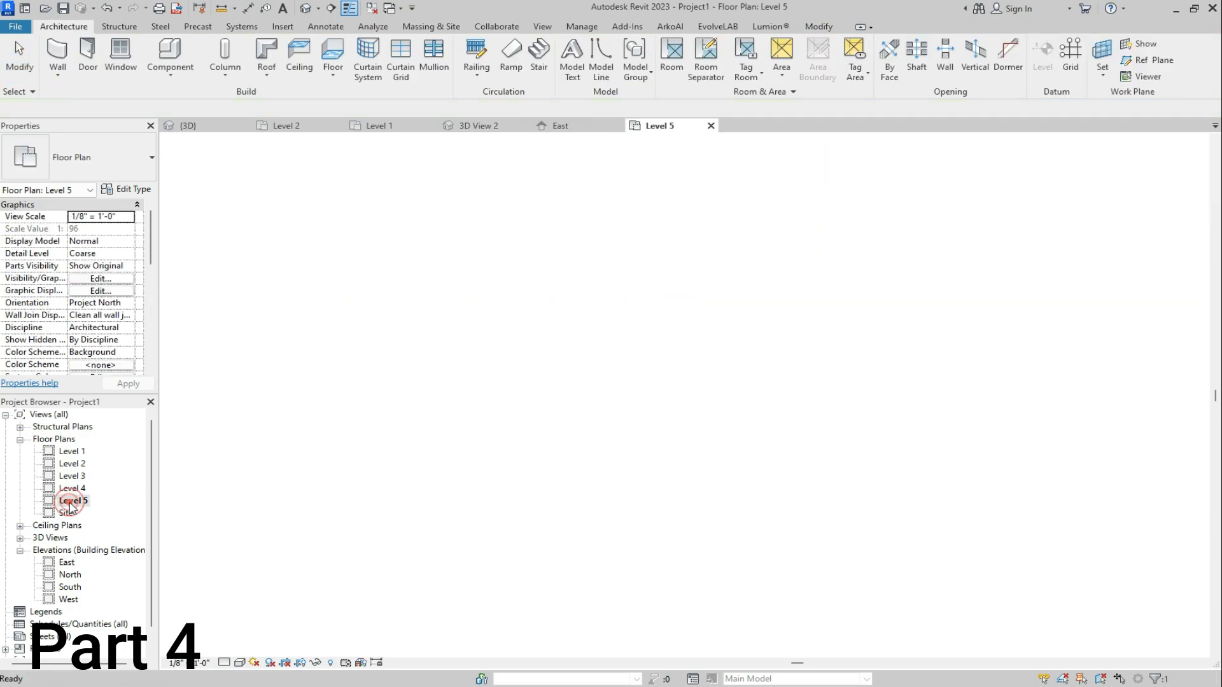
scroll(626, 436, up, 4)
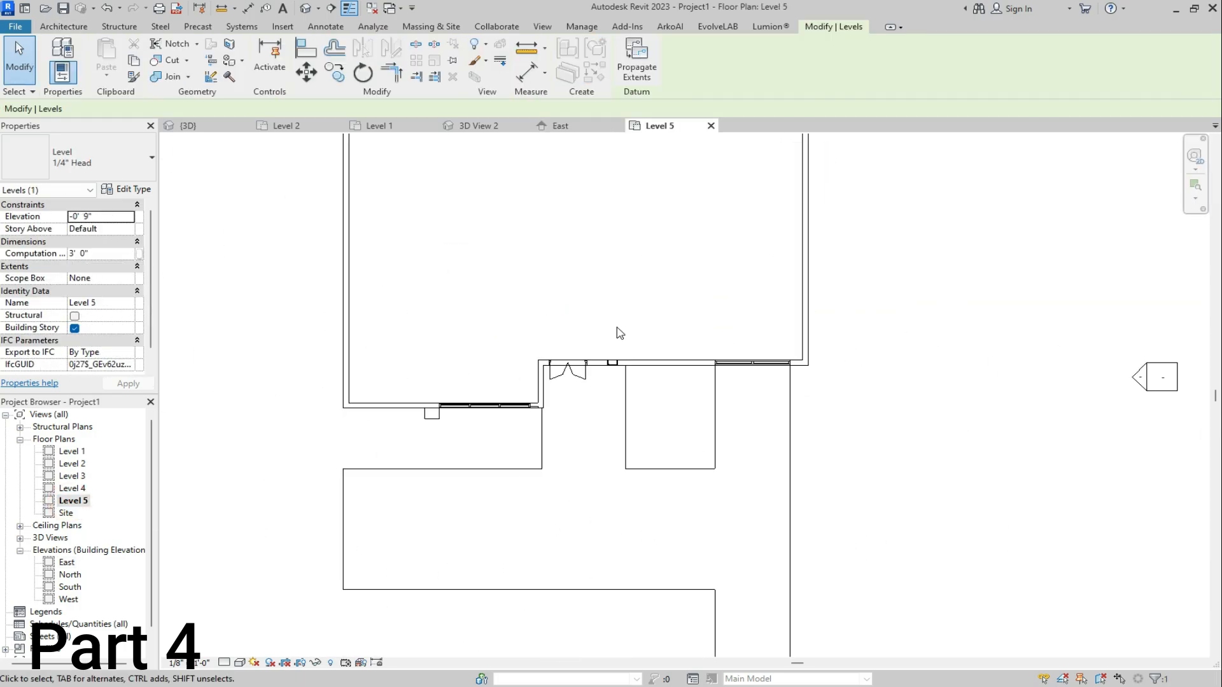
scroll(571, 430, down, 1)
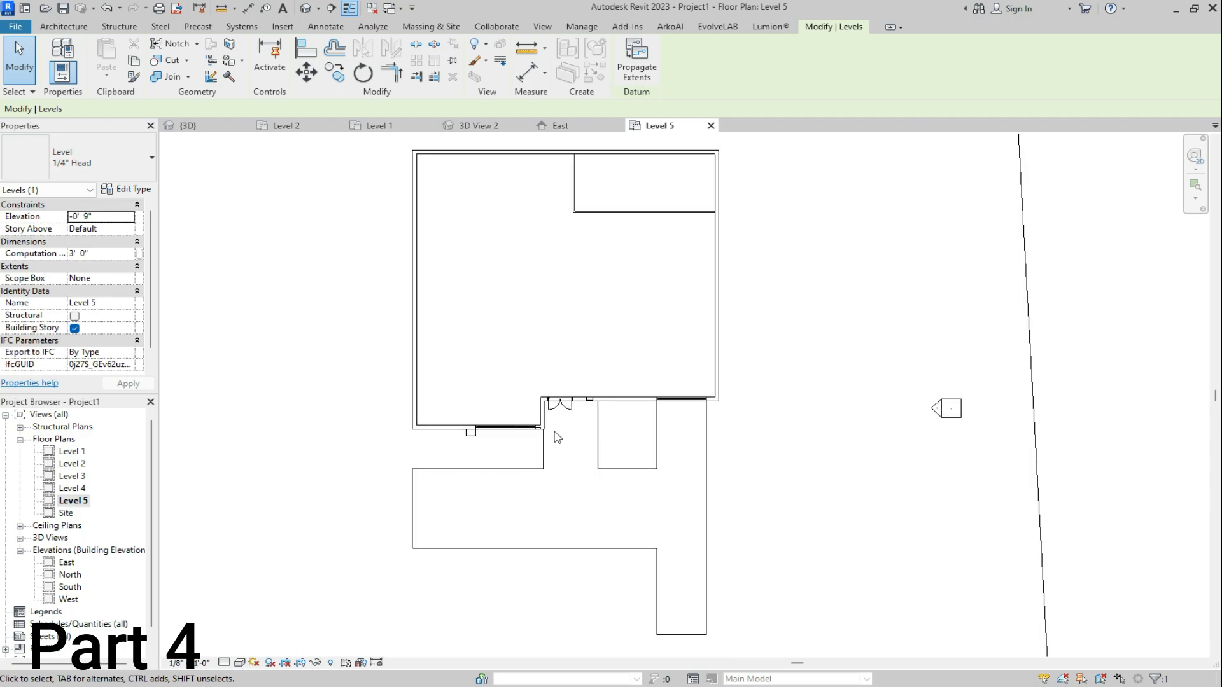
scroll(528, 438, up, 3)
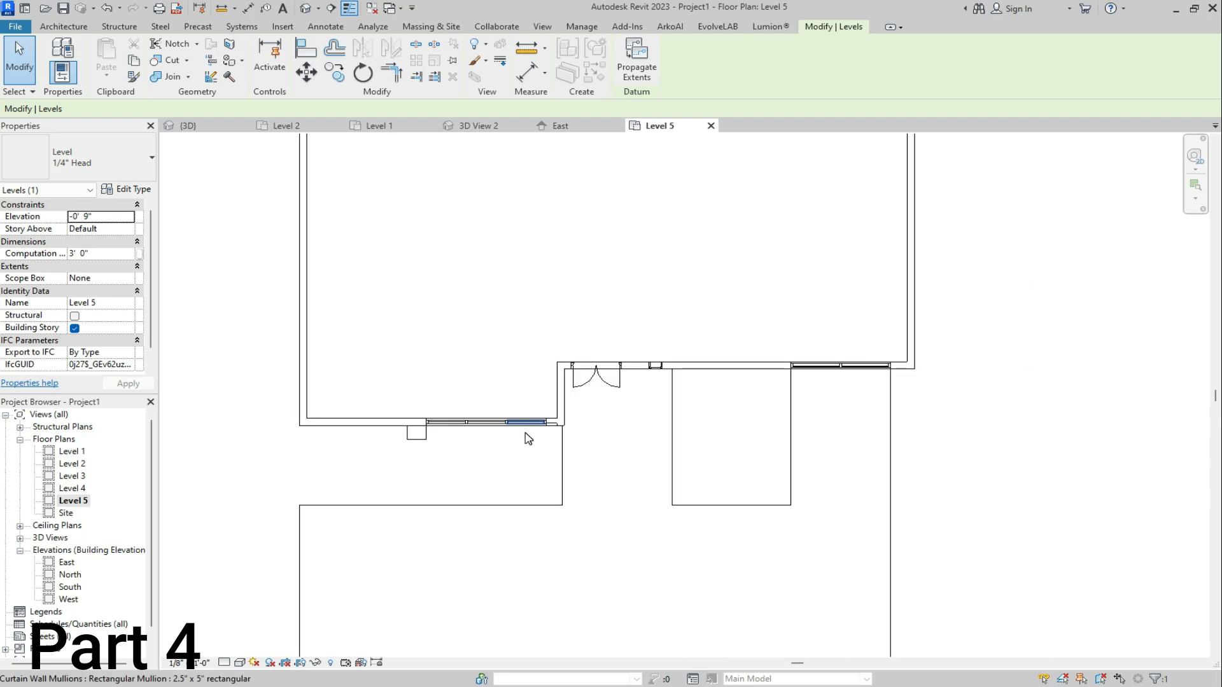
Place two 3D_plant_8166 components side by side in front of the window beside the entrance recess, about 3 feet from the wall
click(51, 29)
click(175, 46)
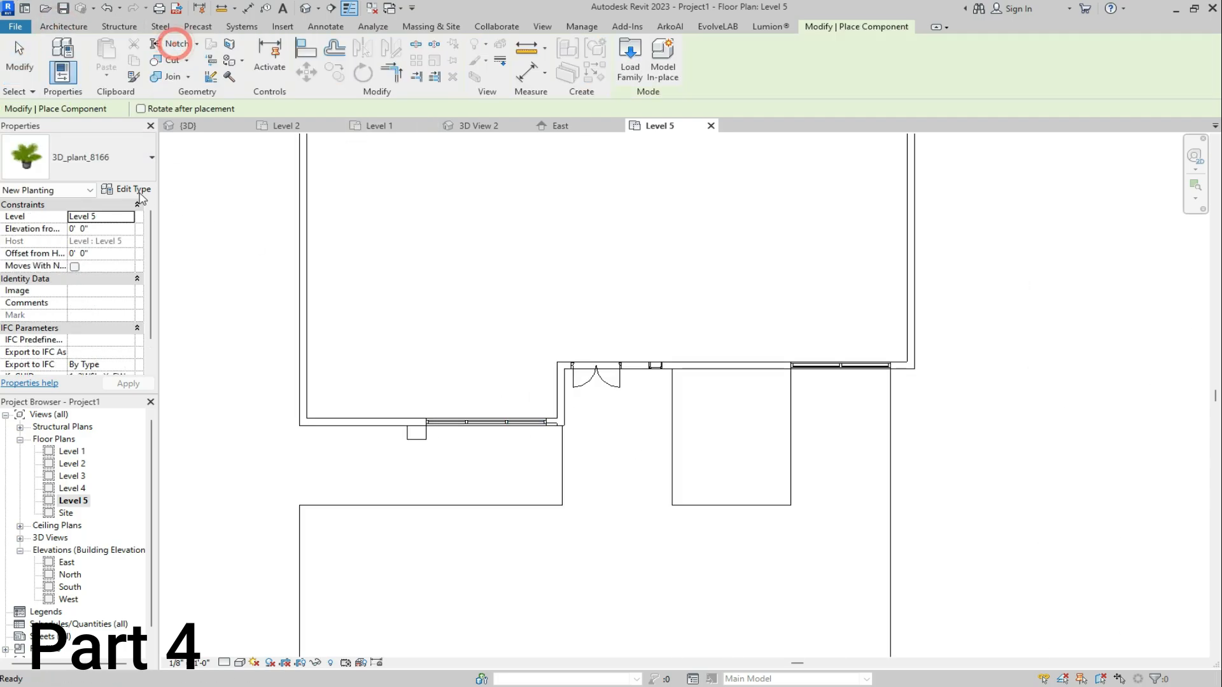
scroll(469, 488, up, 3)
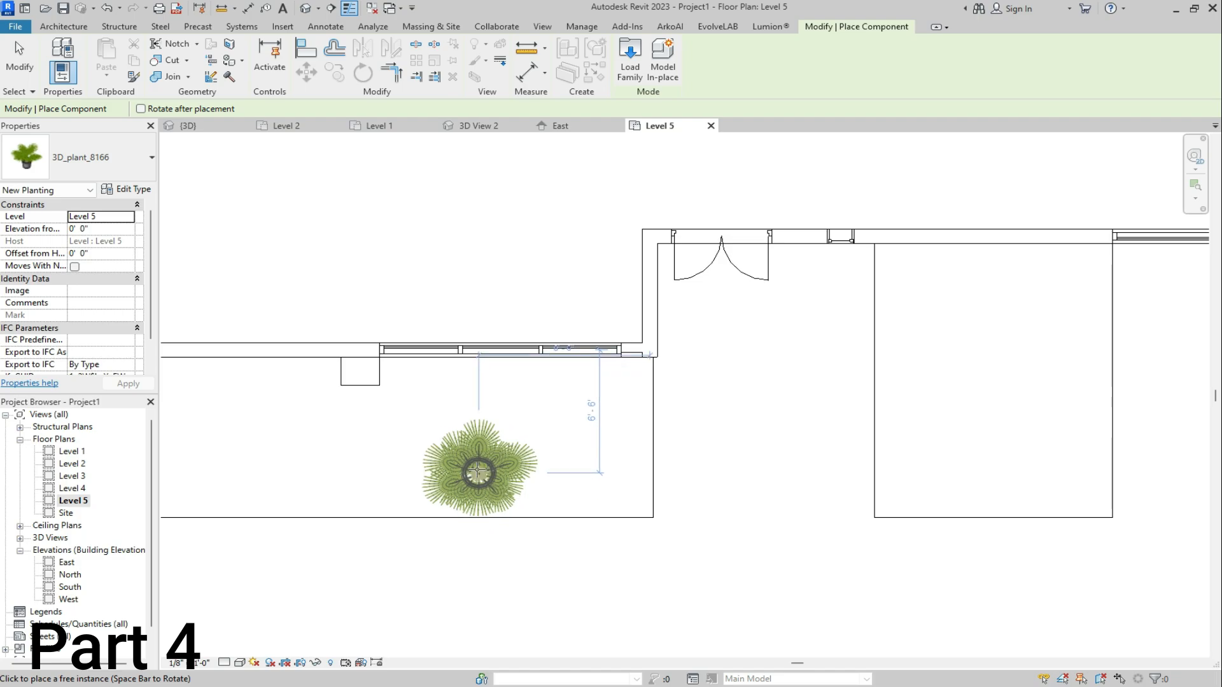
scroll(478, 471, up, 2)
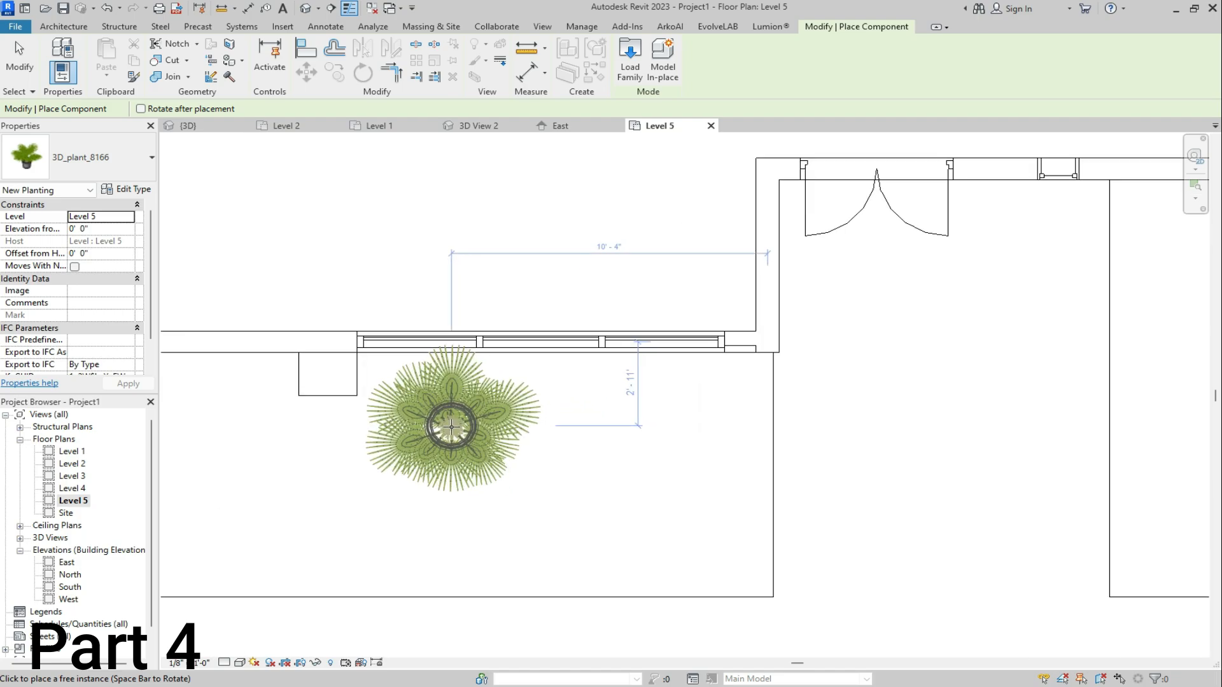
click(452, 426)
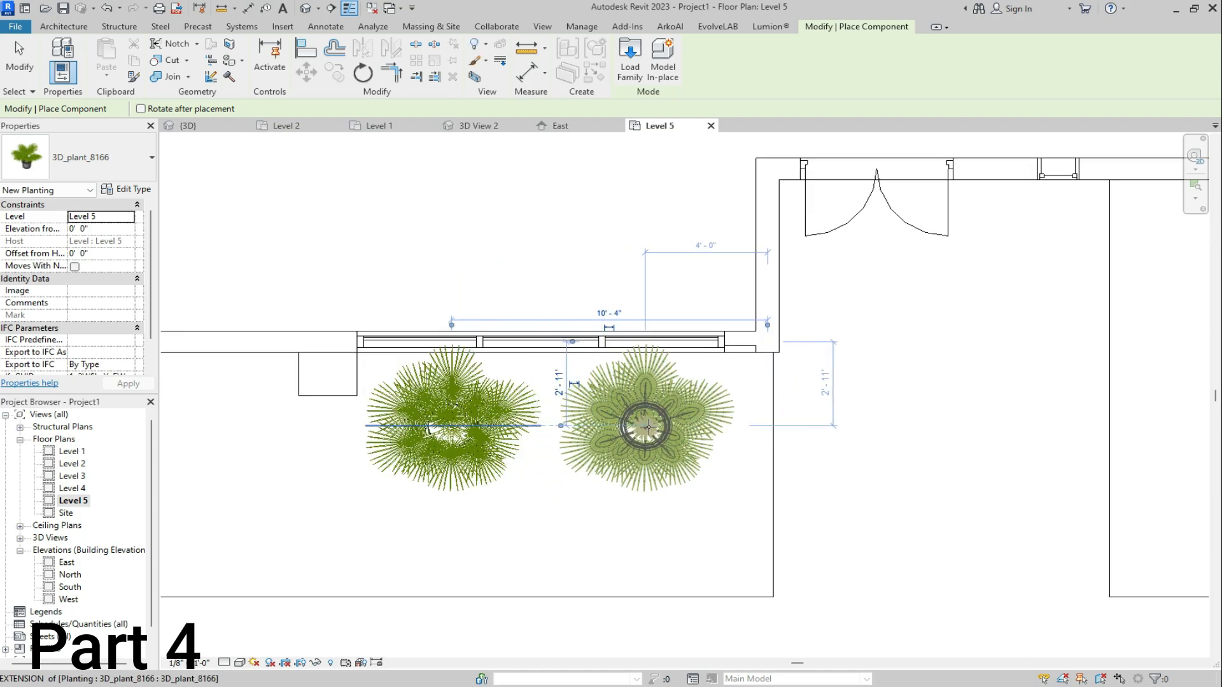
click(662, 432)
scroll(538, 453, down, 2)
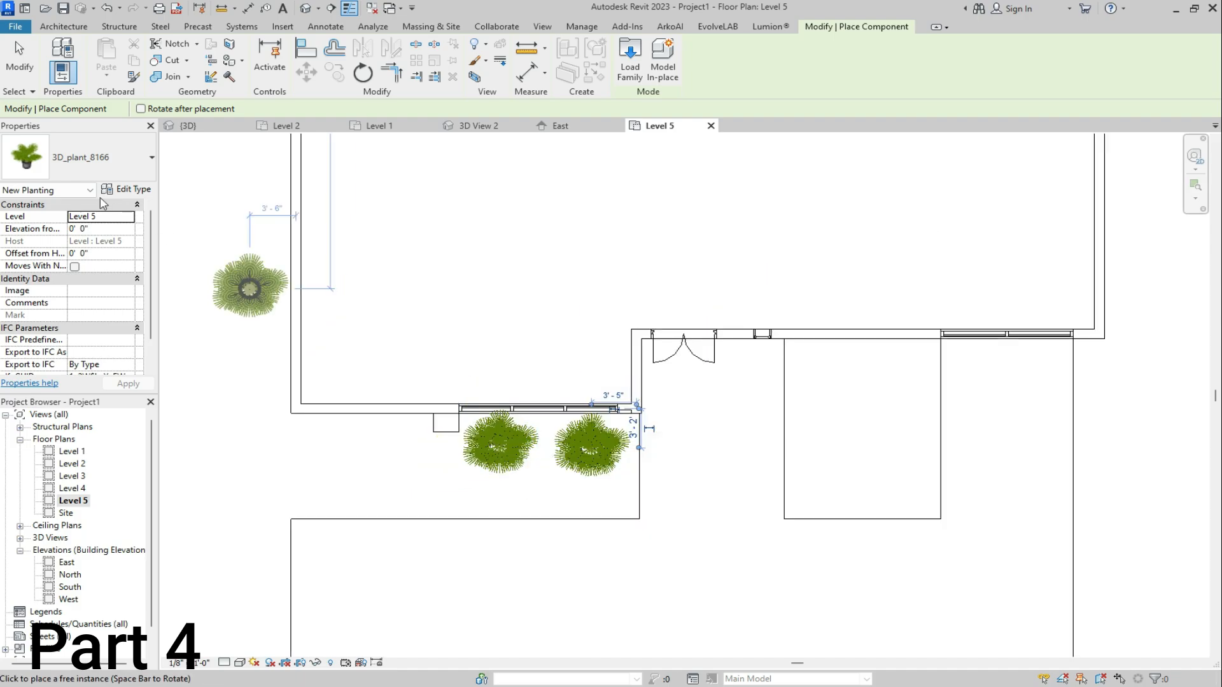
Place five 3D_Flower basket components in a row, about 2.5 feet apart, along the front wall inside the rectangular patch beside the entrance
click(44, 159)
scroll(58, 246, up, 2)
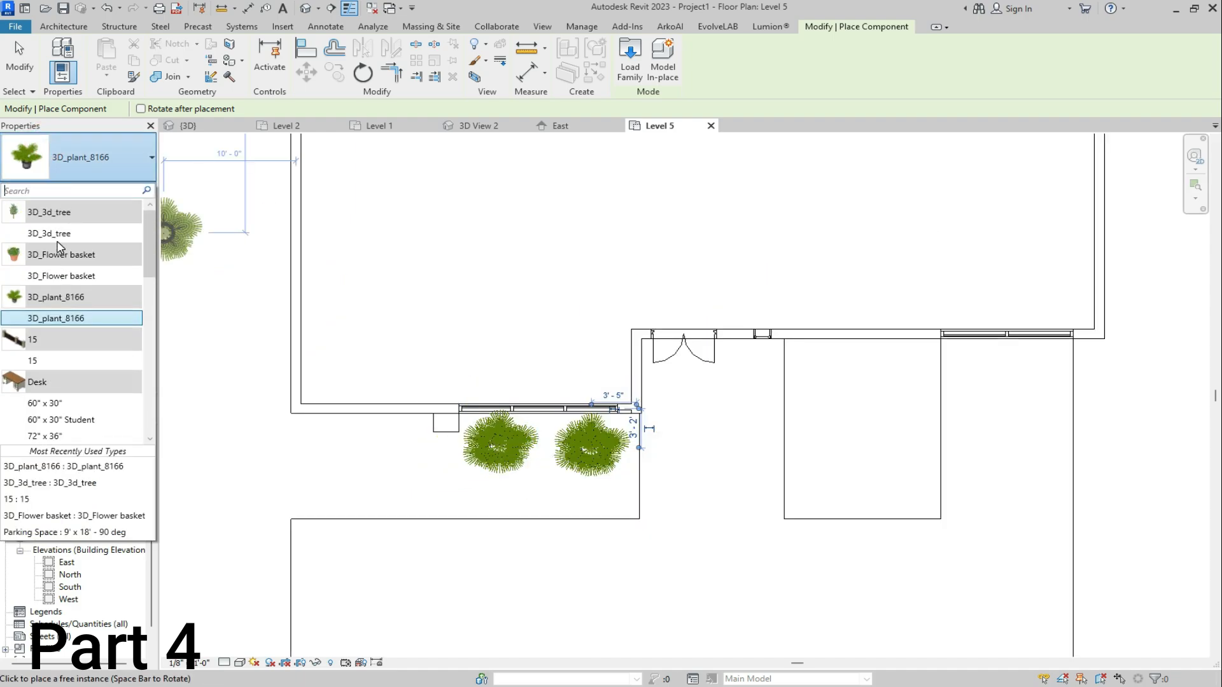
click(61, 276)
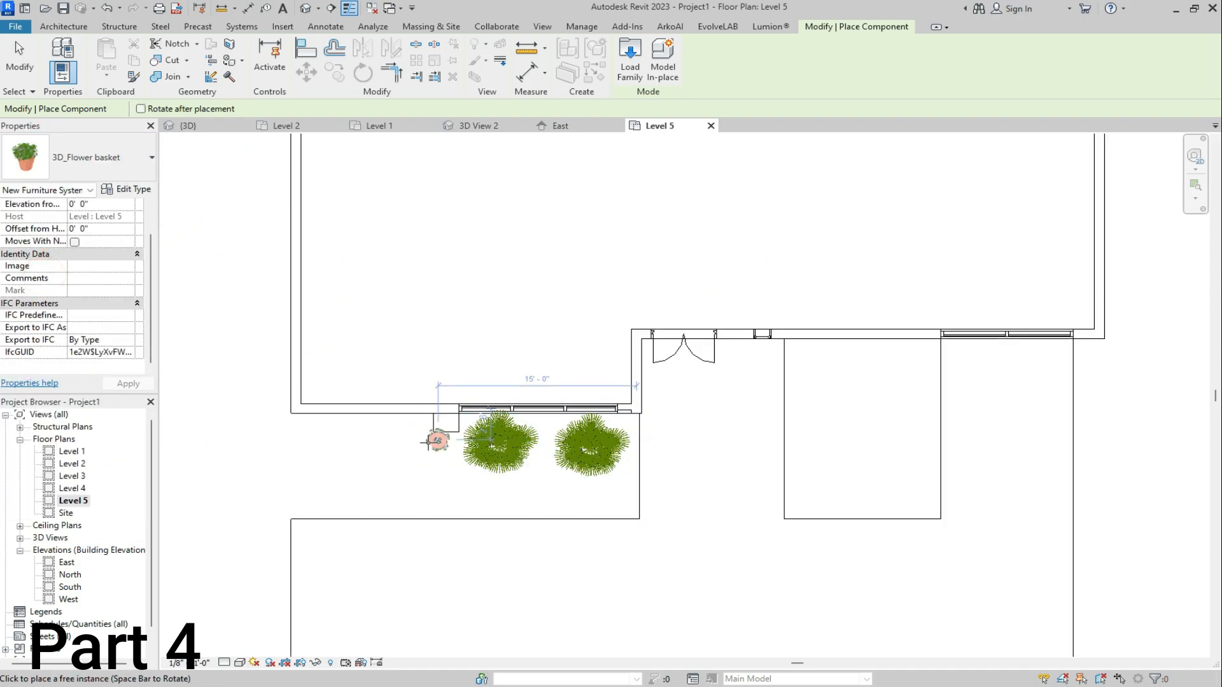
scroll(367, 462, down, 3)
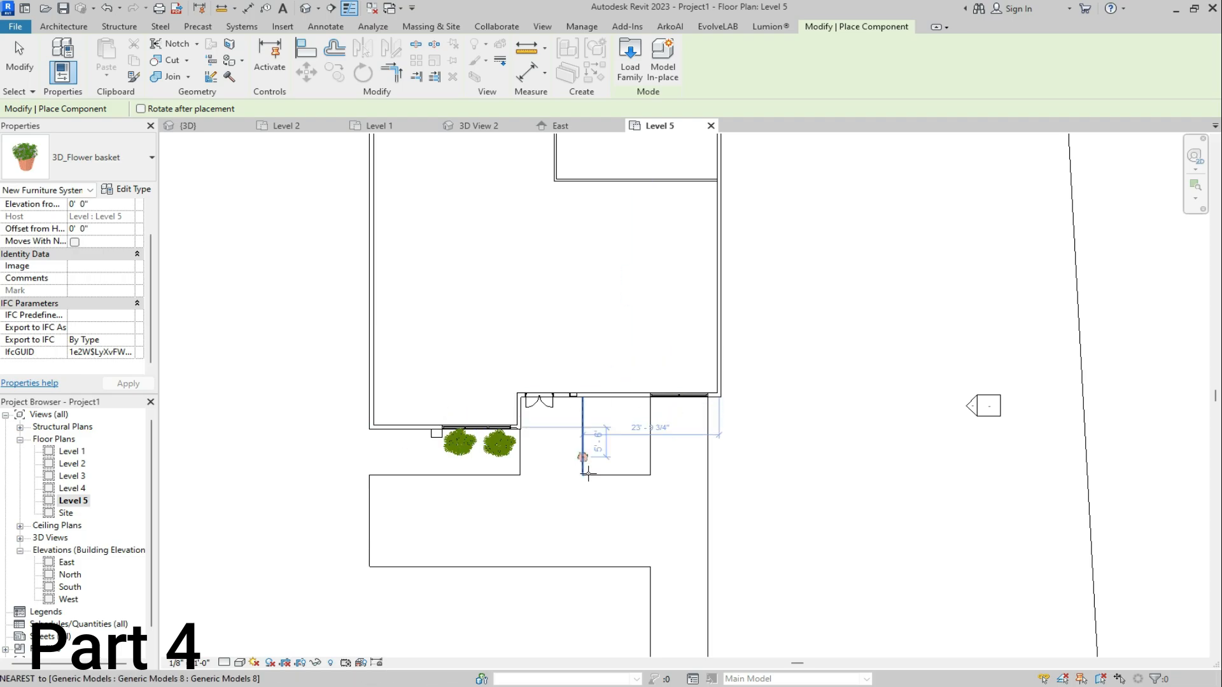
scroll(627, 449, up, 6)
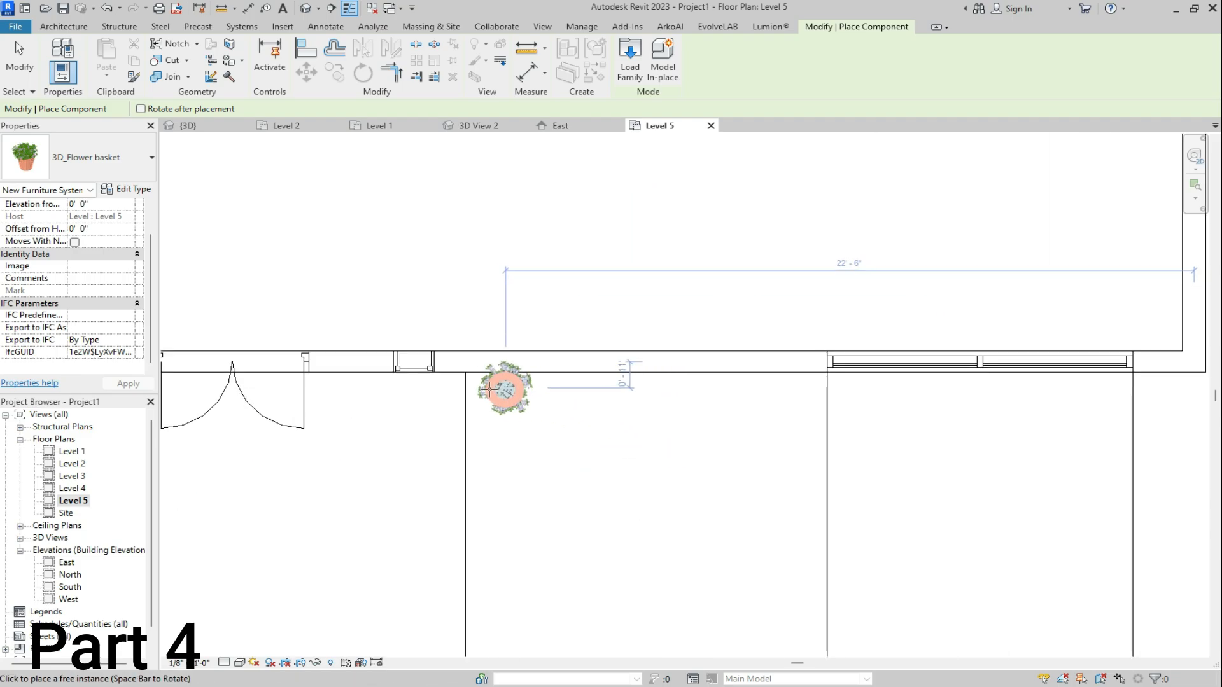
click(495, 399)
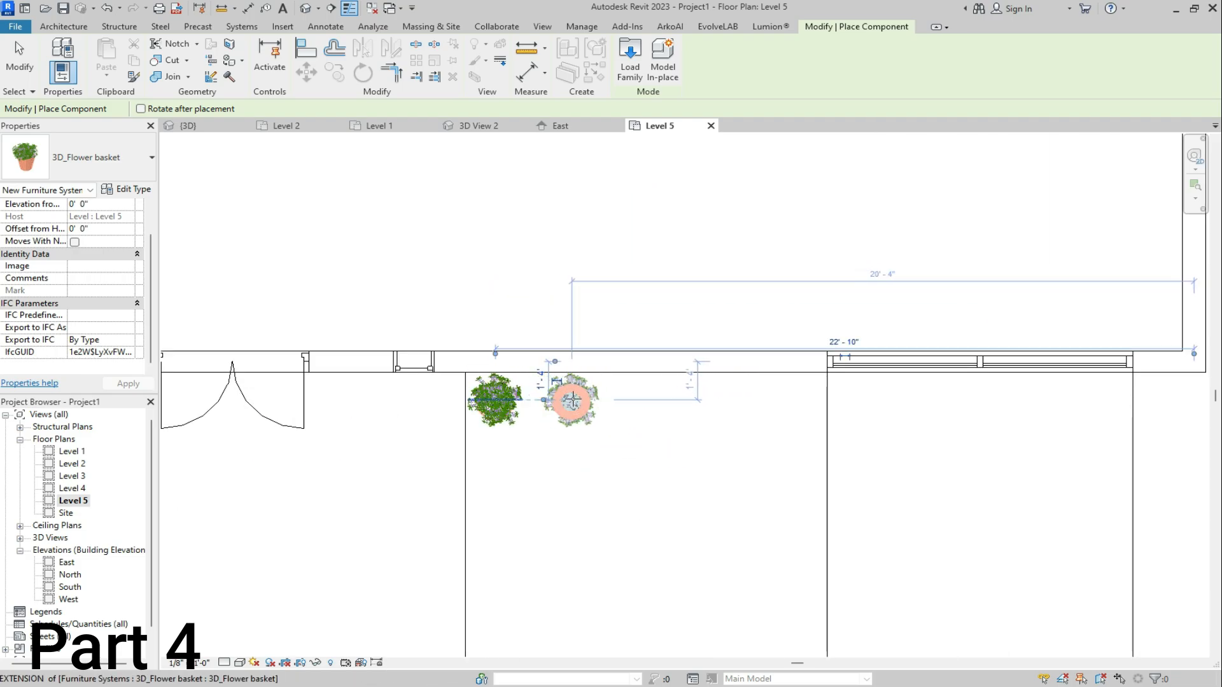
click(573, 399)
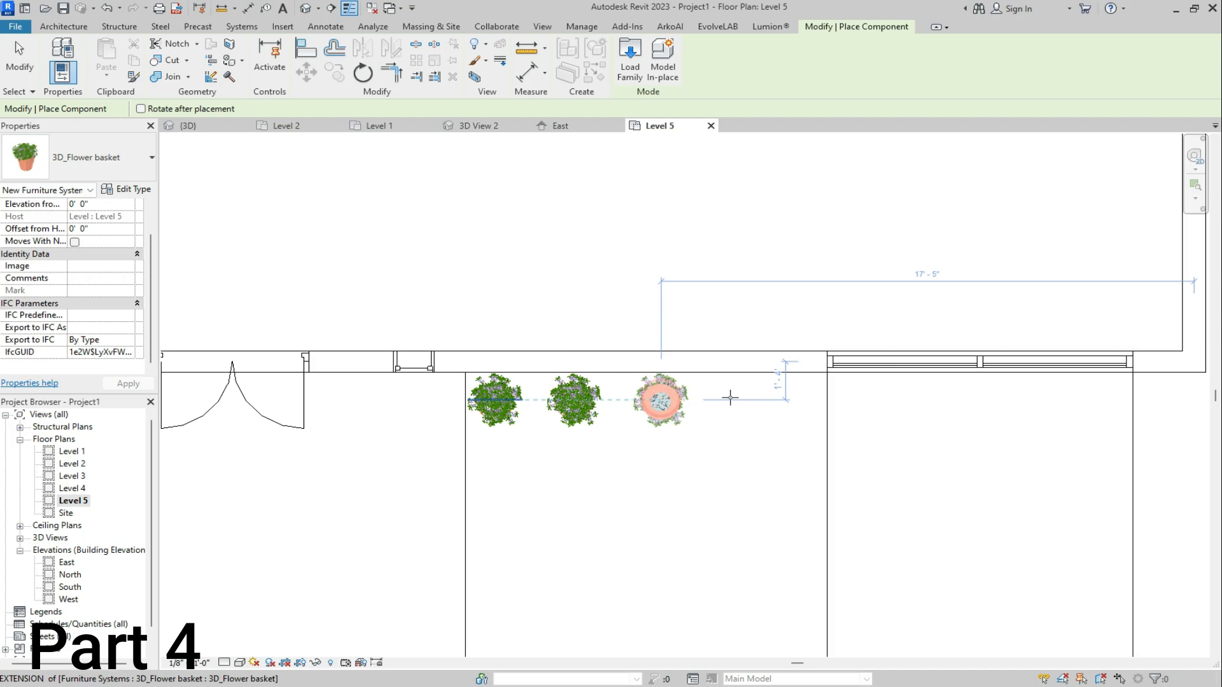
click(661, 399)
click(727, 400)
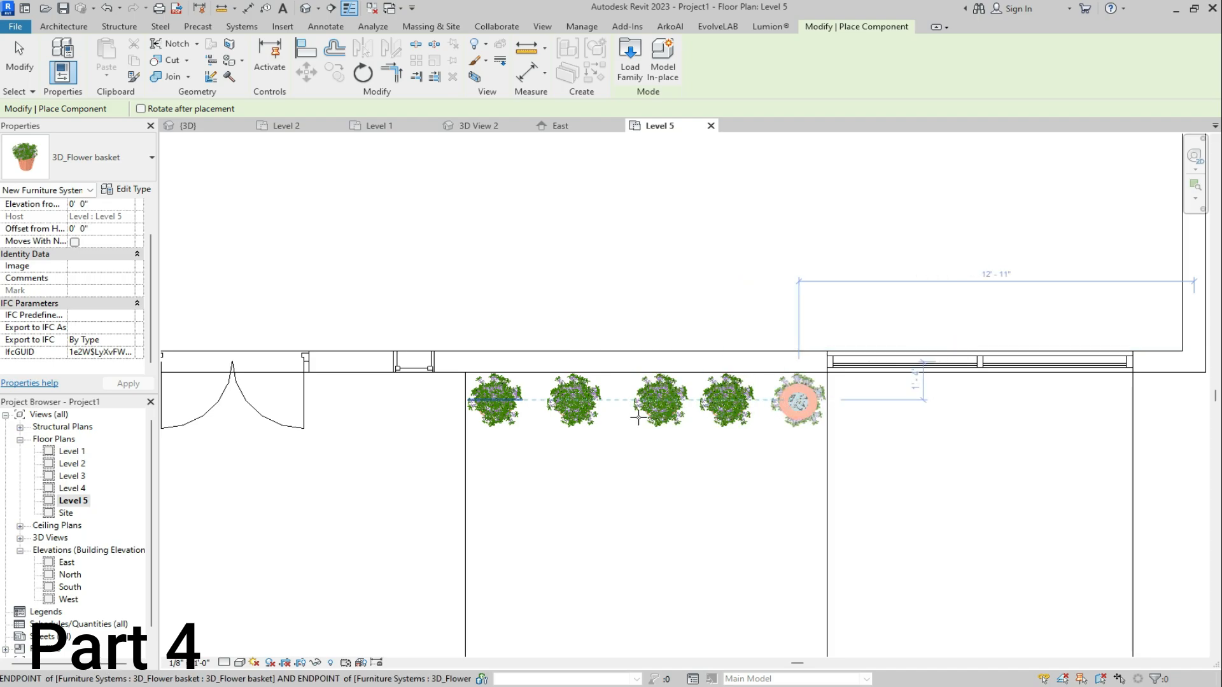
click(799, 401)
scroll(732, 408, down, 3)
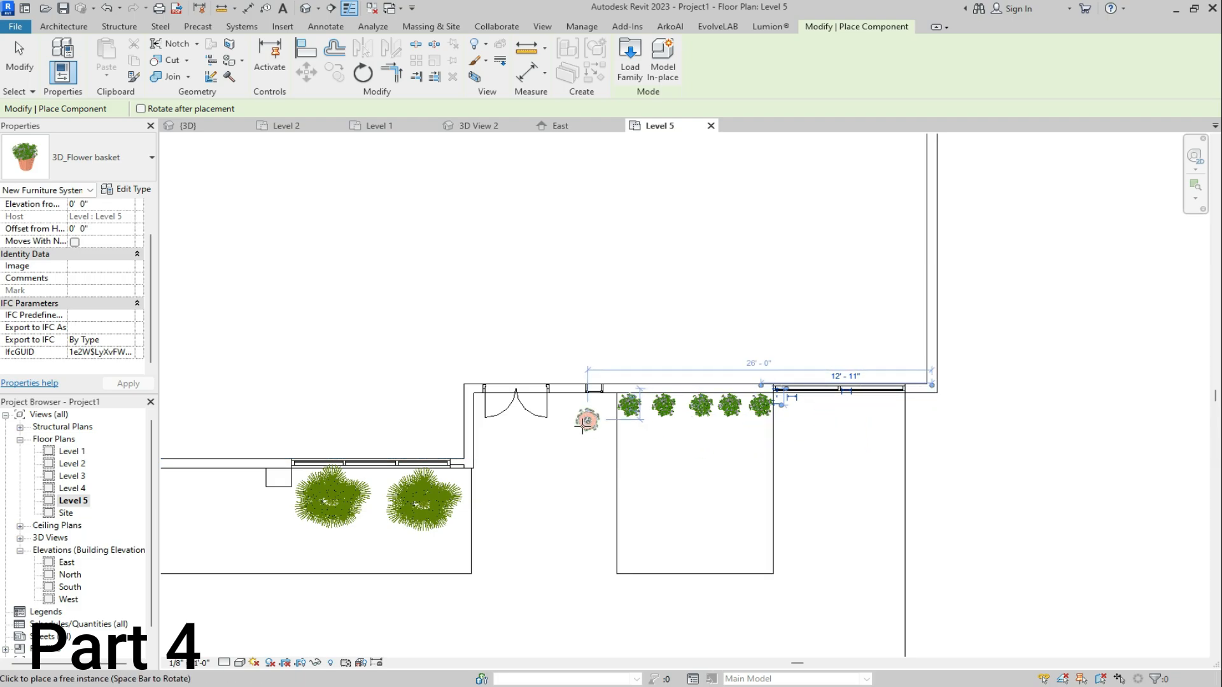
Place one 3D_3d_tree component just outside the front-left corner of the house on the Level 5 plan
click(70, 161)
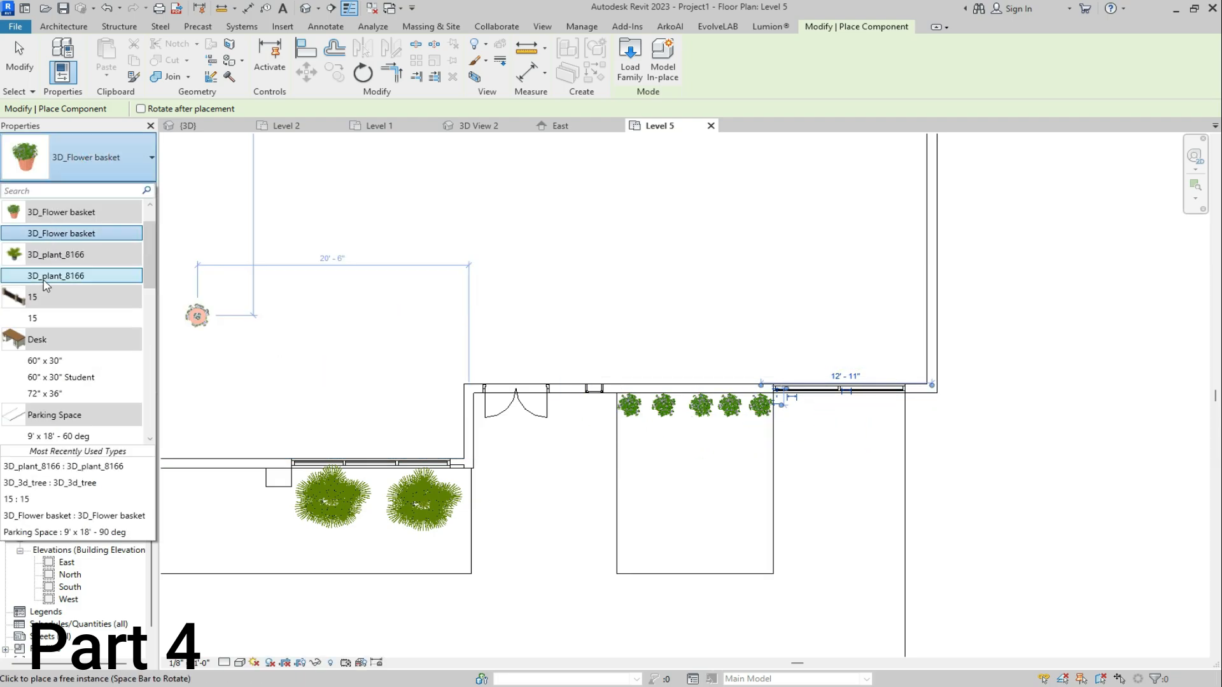
scroll(53, 254, up, 1)
click(52, 236)
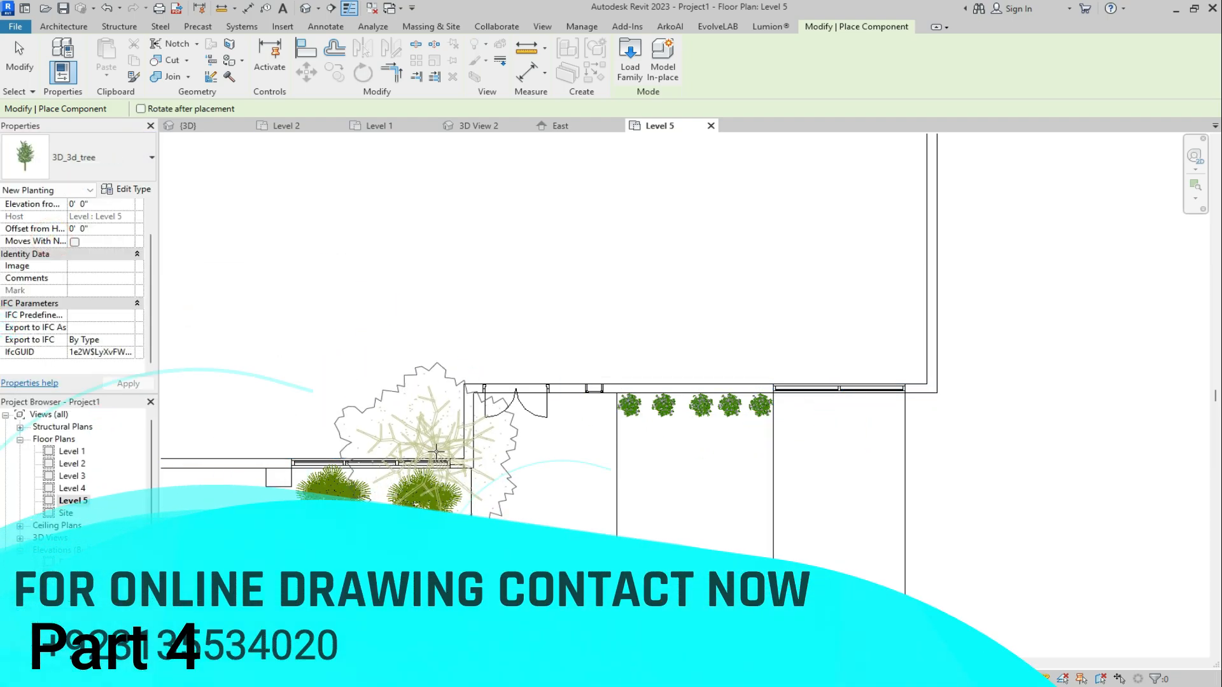
scroll(403, 403, down, 5)
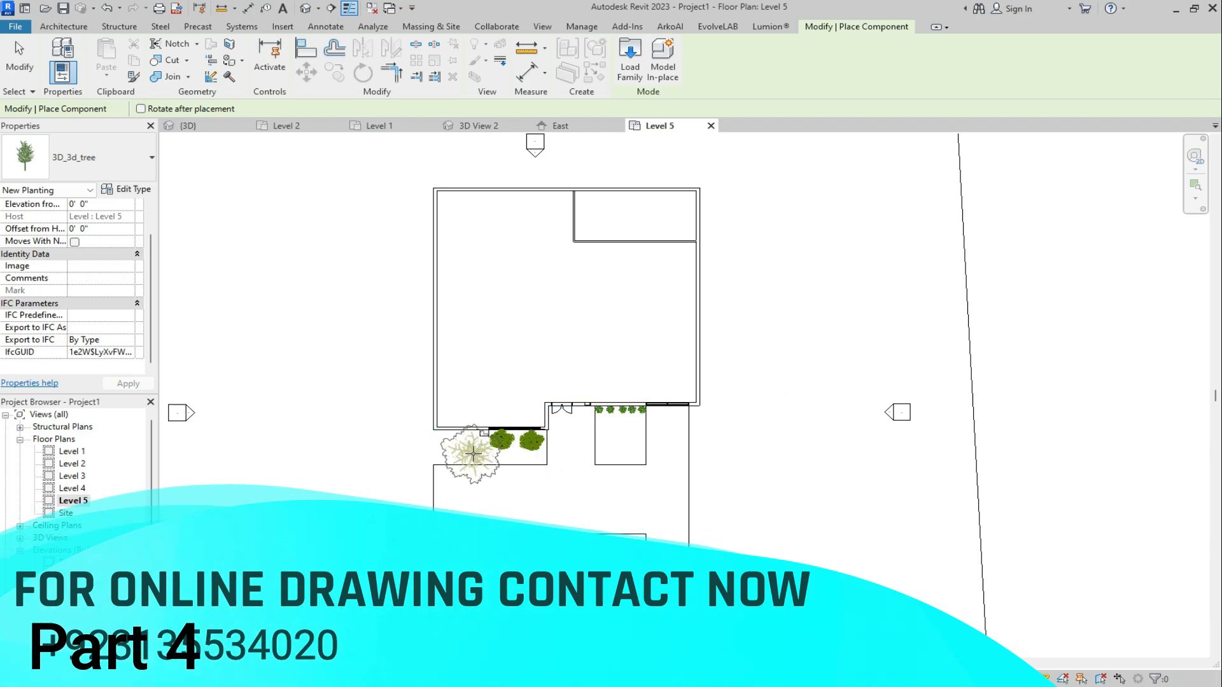
scroll(458, 449, up, 4)
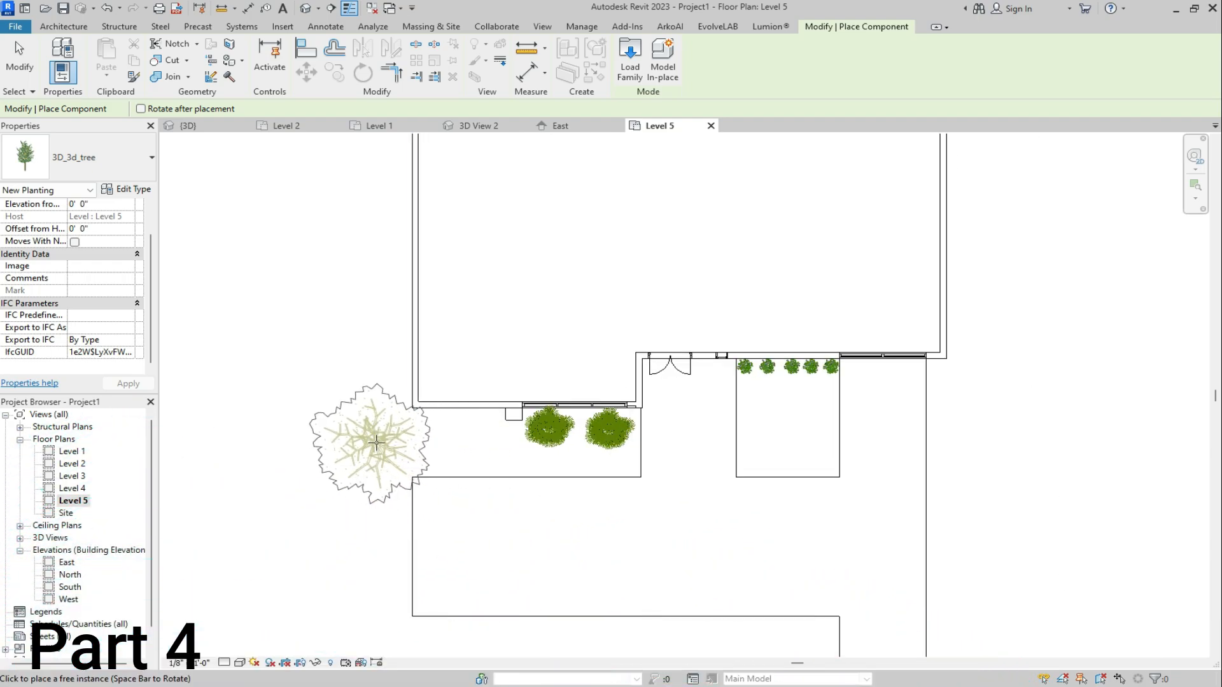
click(387, 443)
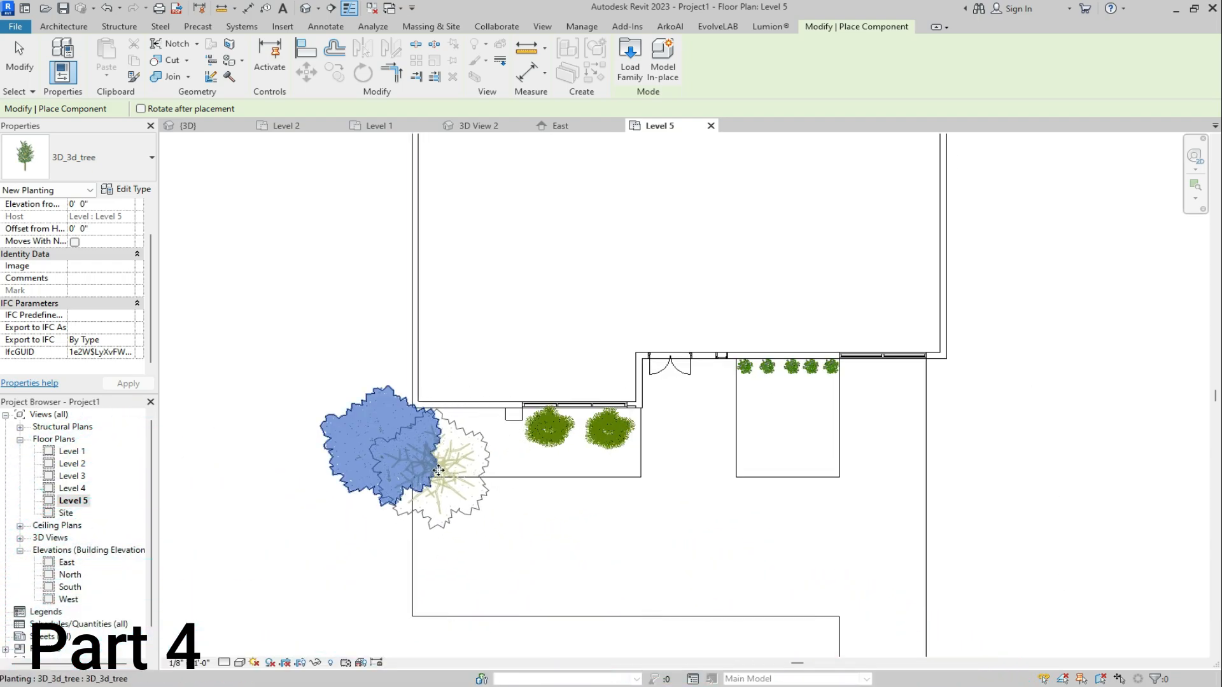
key(Escape)
key(Escape)
Examine the placed tree, potted plants and flower baskets in front of the house in the 3D view
click(210, 127)
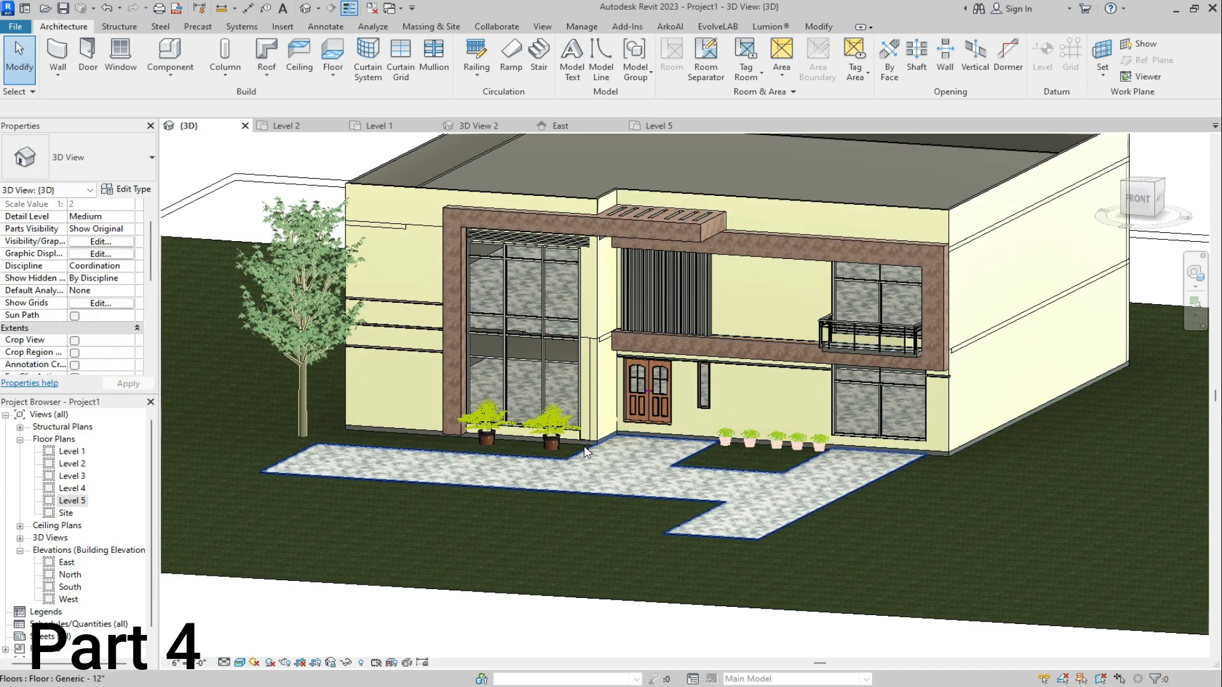
scroll(739, 441, up, 8)
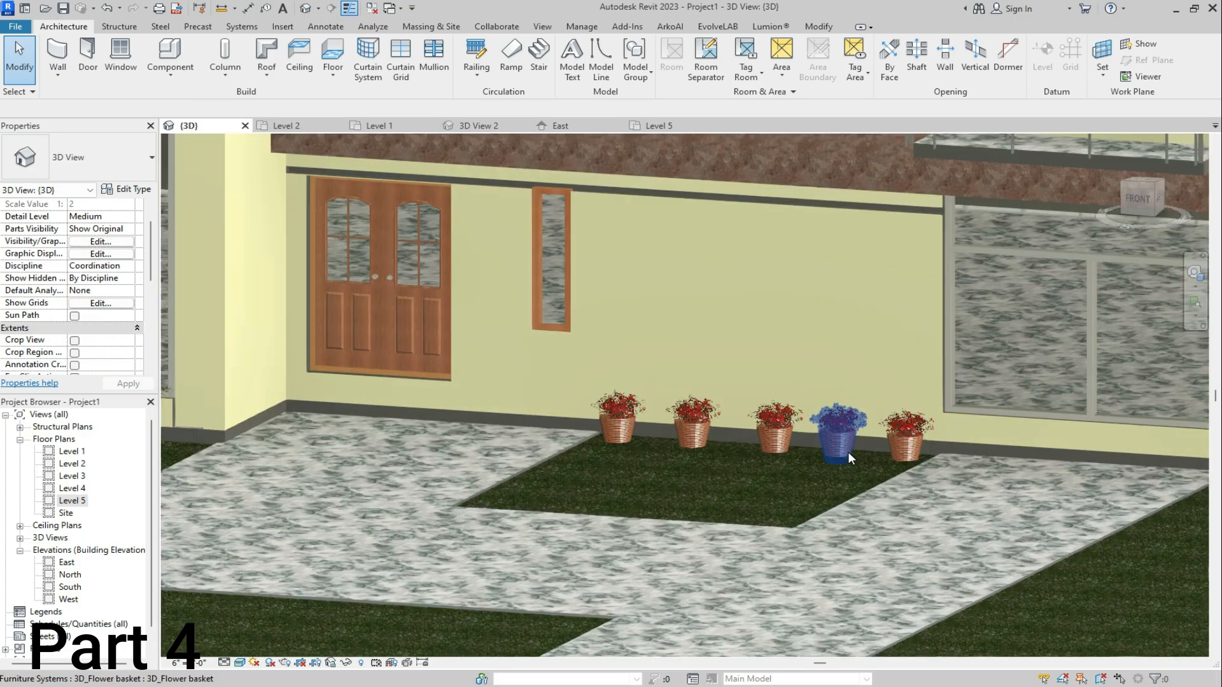
scroll(800, 486, down, 6)
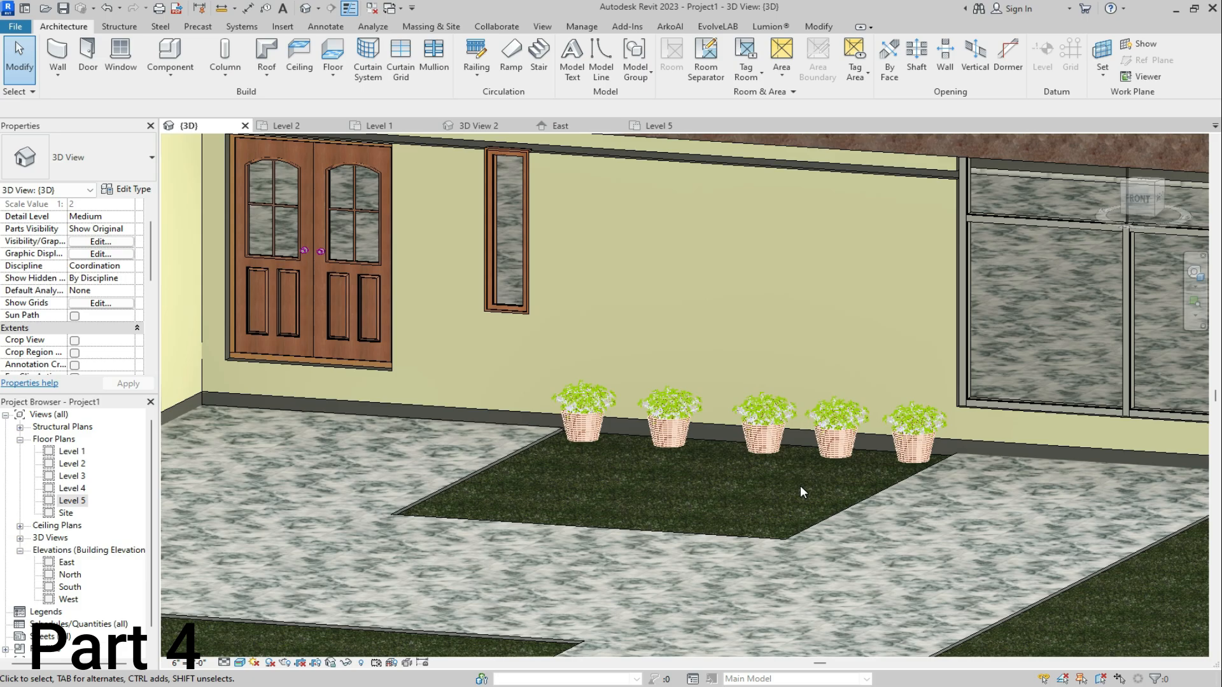
scroll(800, 486, up, 2)
scroll(800, 485, down, 3)
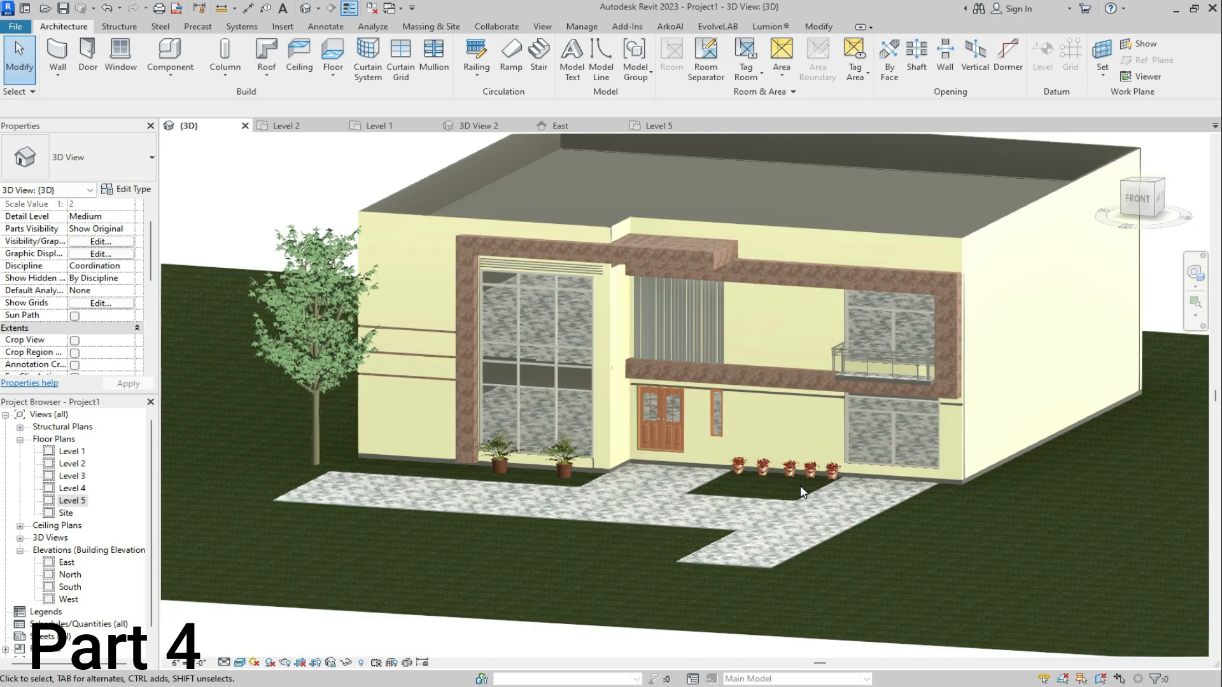
scroll(800, 486, up, 1)
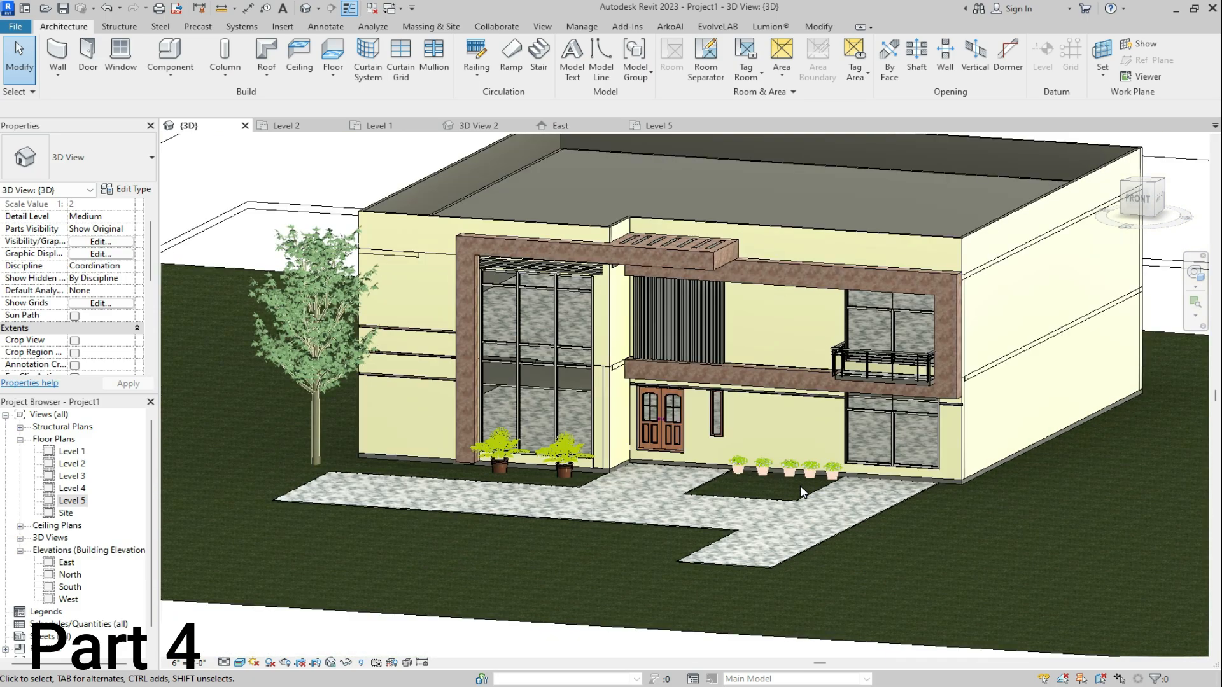
Open the graphic display options for the 3D view of the house front
scroll(822, 466, up, 2)
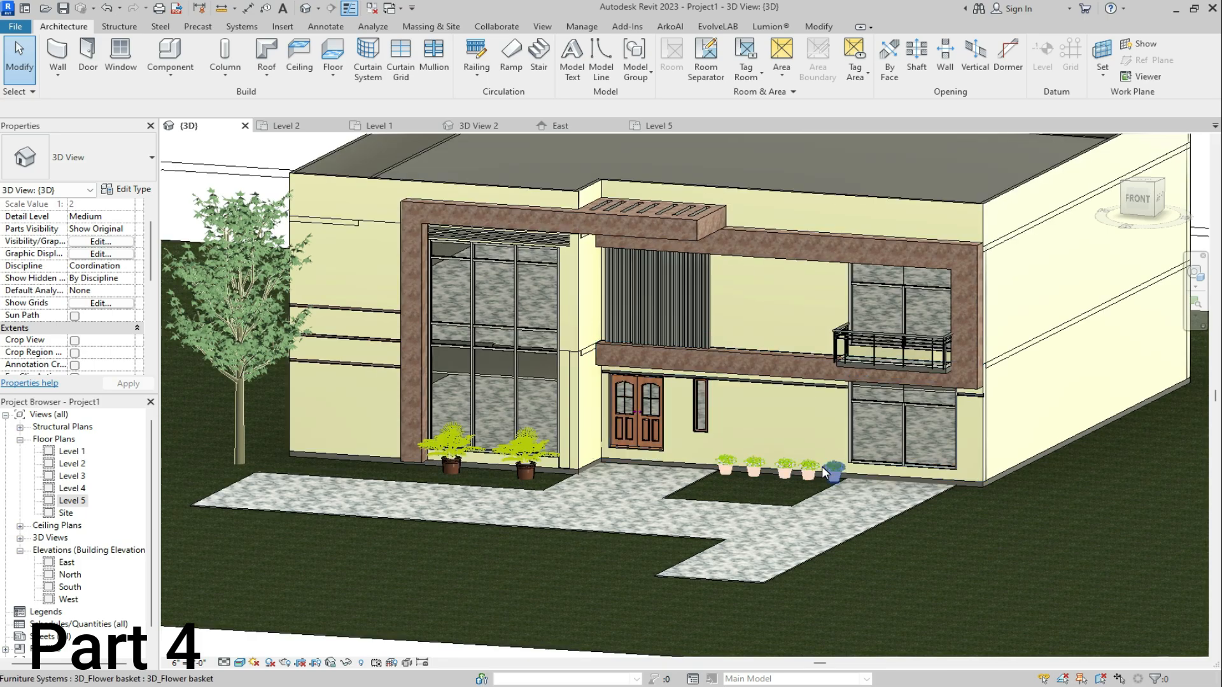
scroll(606, 523, down, 3)
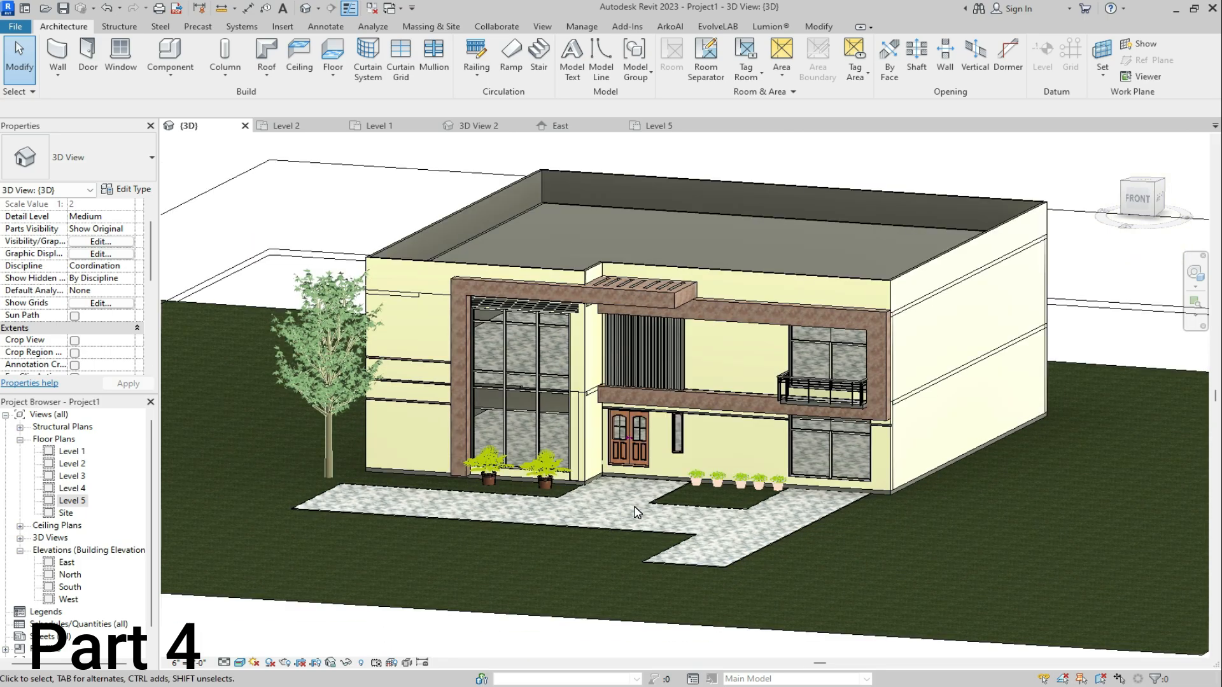
scroll(637, 513, up, 3)
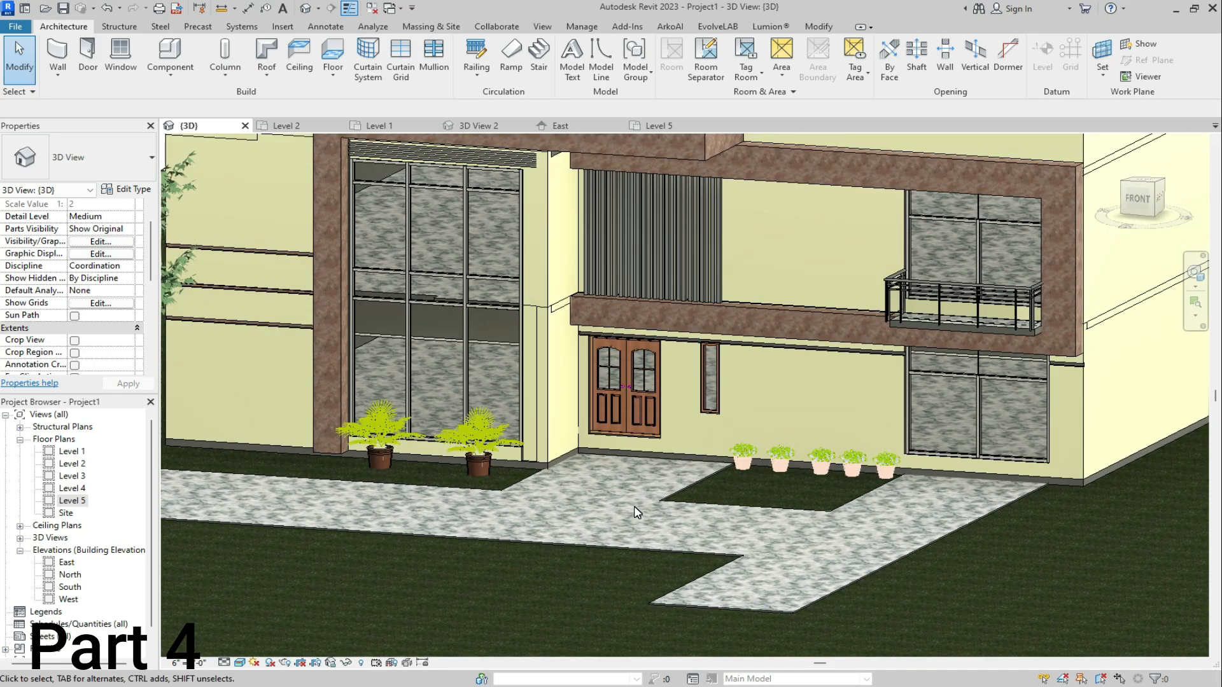
key(g)
key(d)
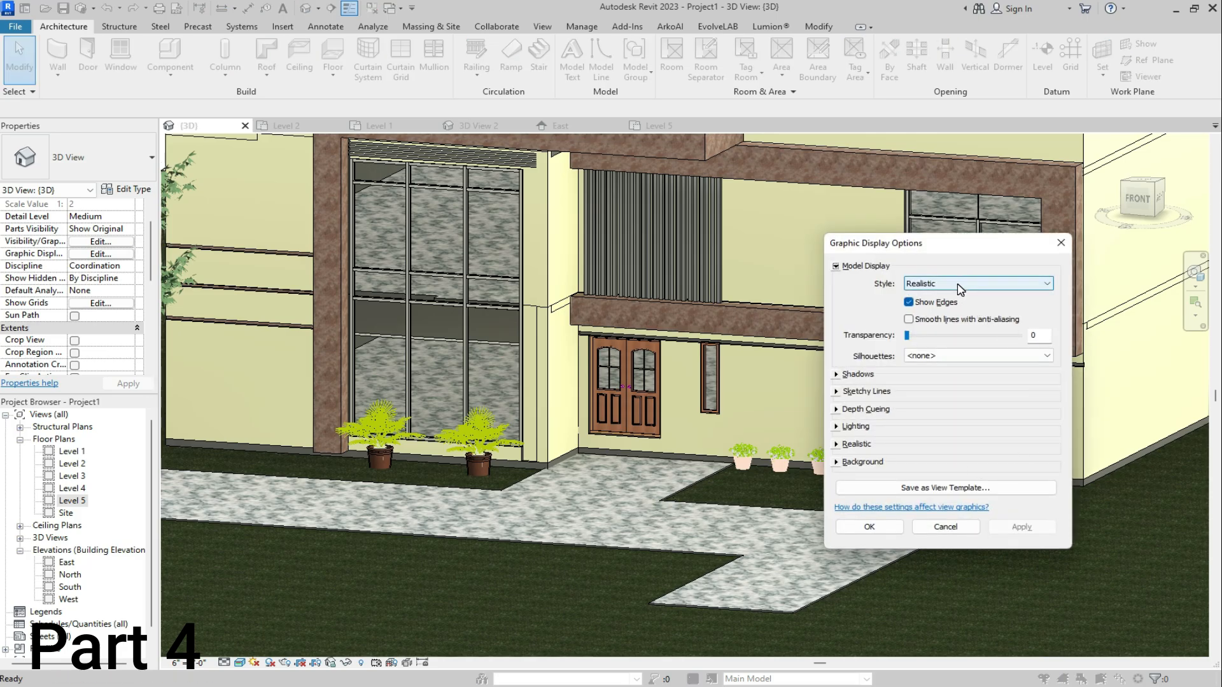
Try smoothing the view's lines with anti-aliasing, and switch the smoothing back off
click(909, 319)
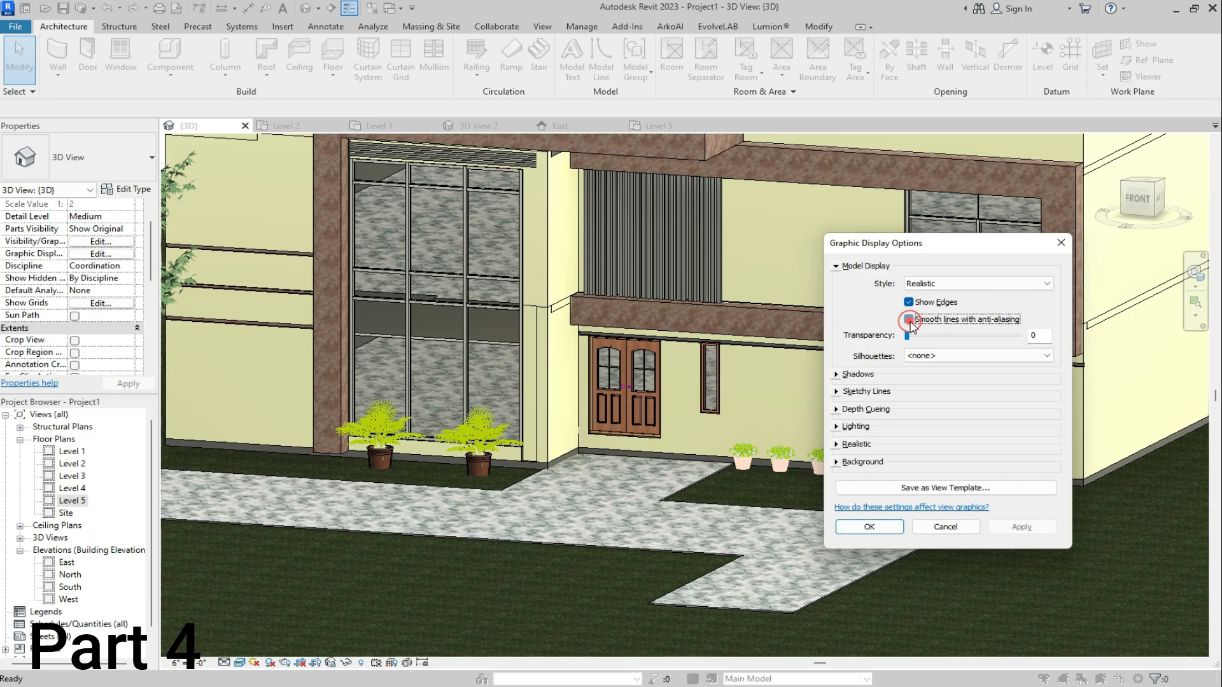
click(1019, 527)
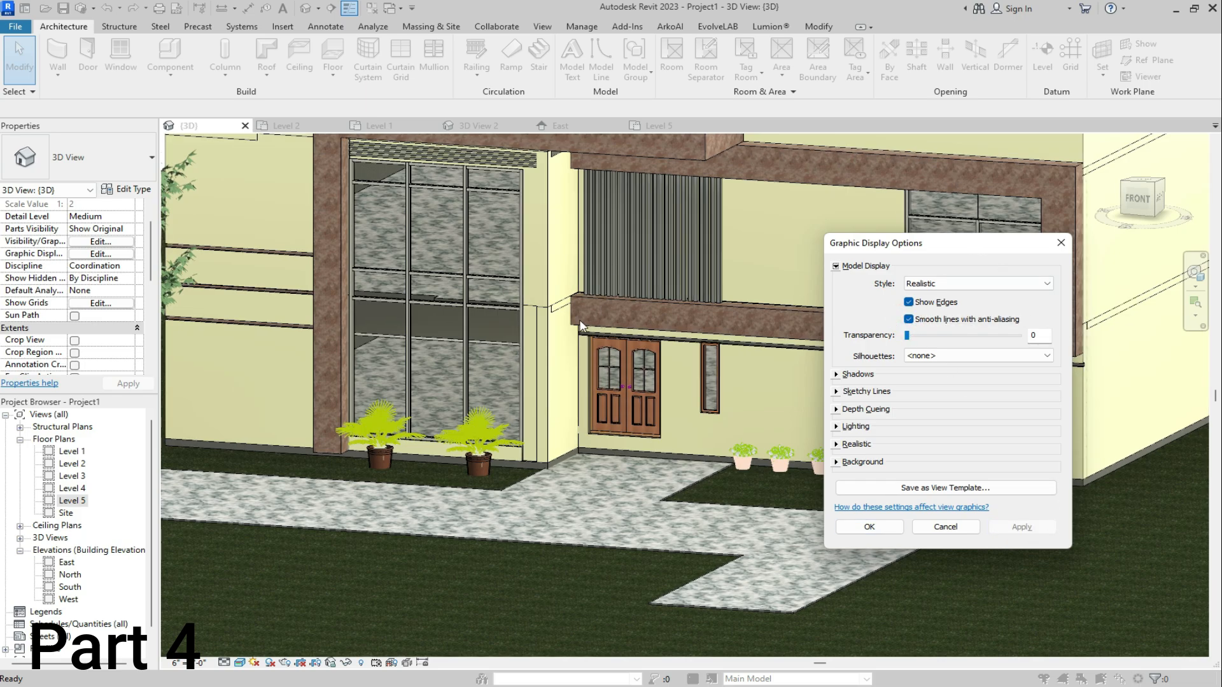
click(910, 321)
click(1020, 528)
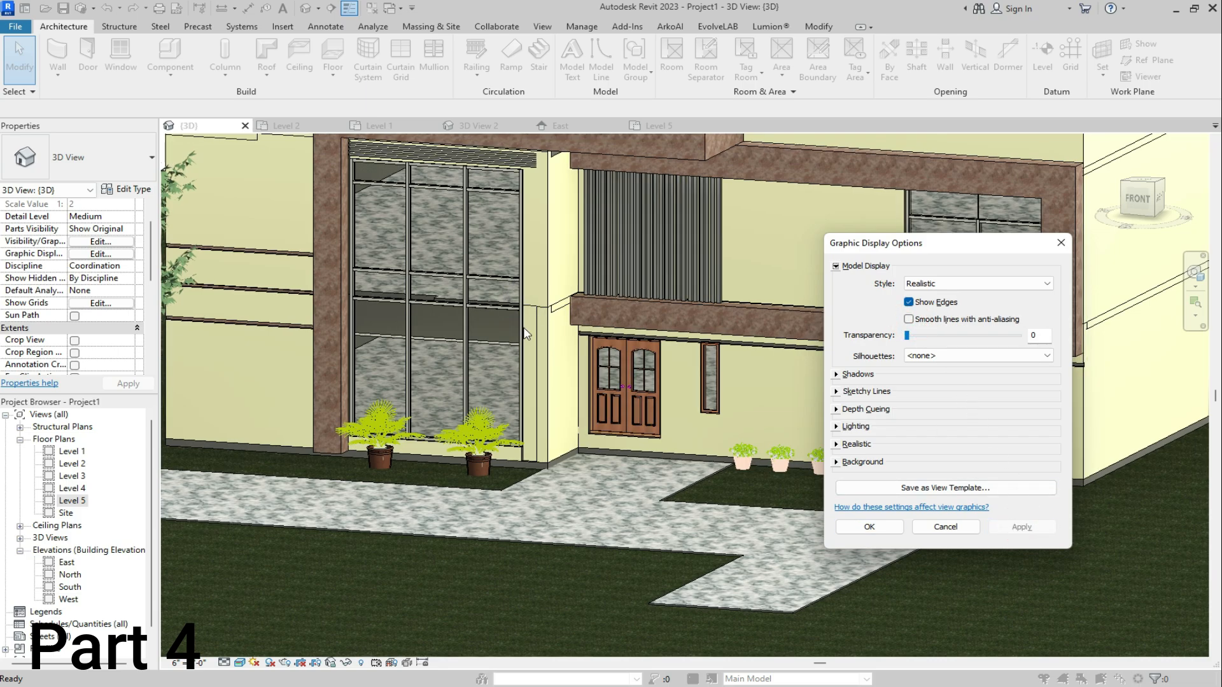
Turn on cast shadows and ambient shadows for the 3D view and accept the display settings
click(837, 375)
click(908, 384)
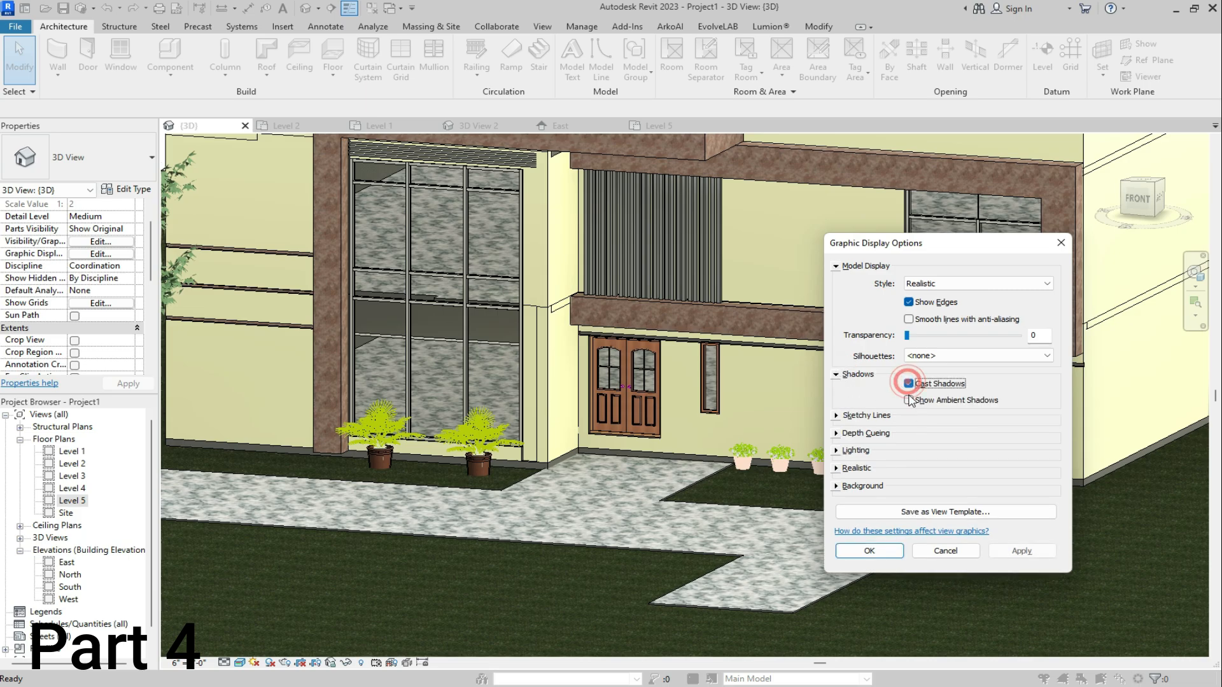
click(909, 401)
click(1020, 553)
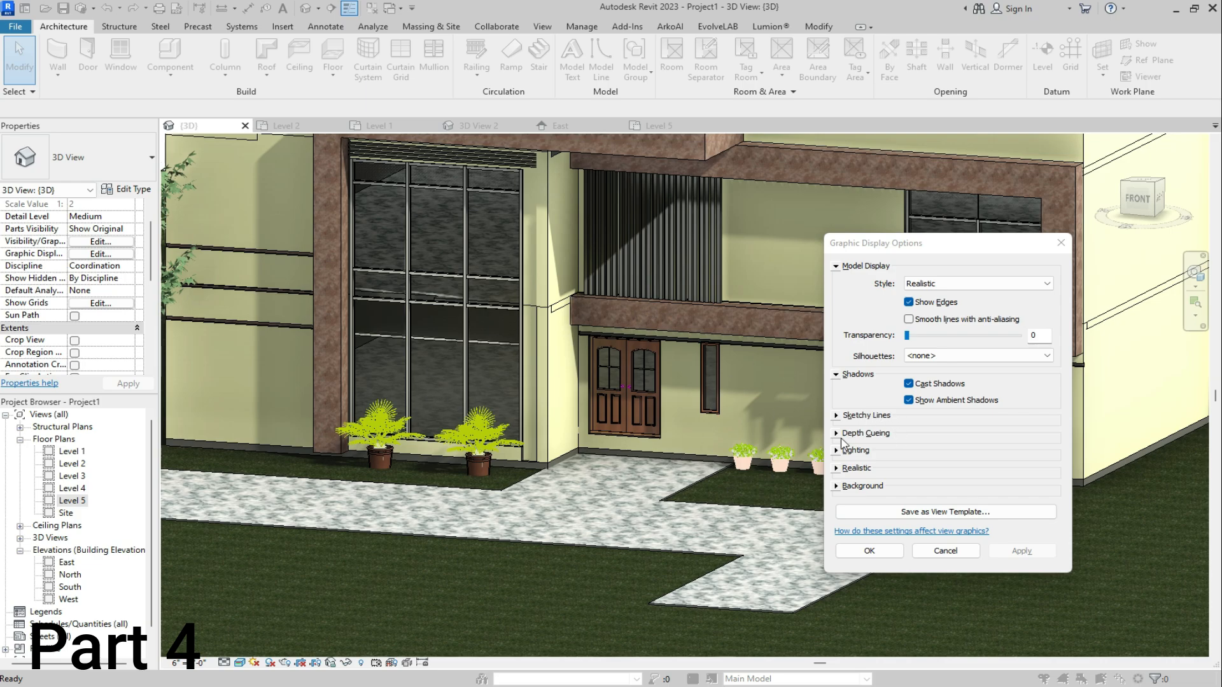
click(836, 374)
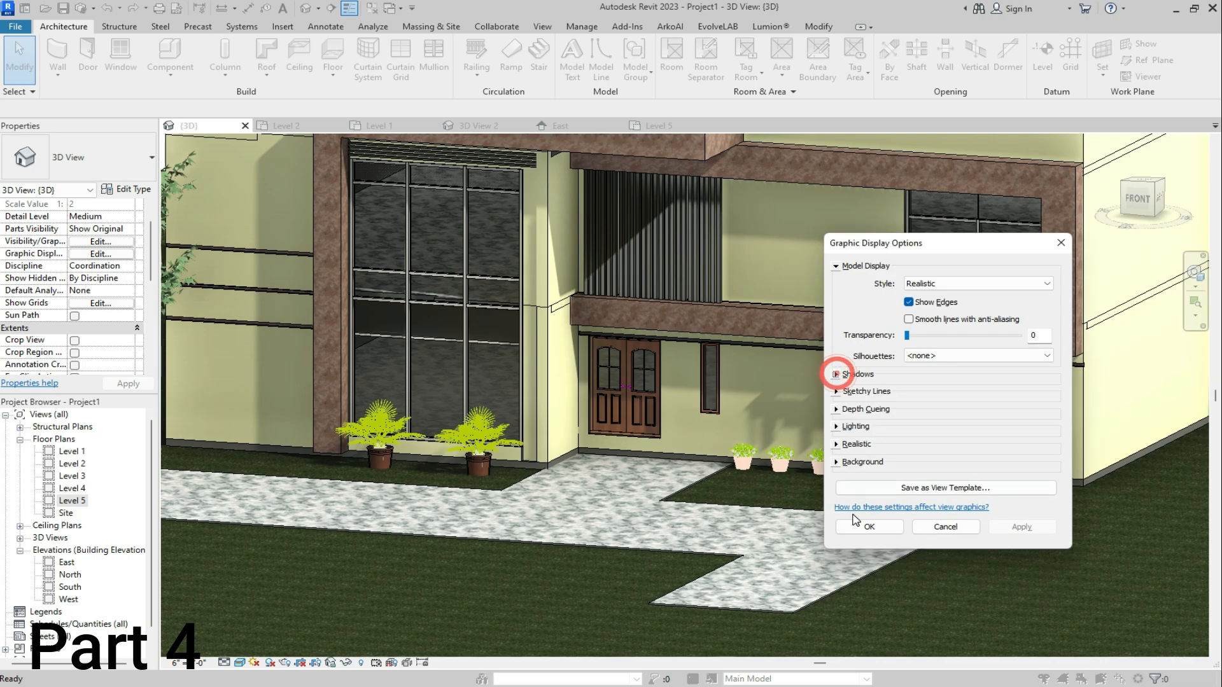
click(854, 526)
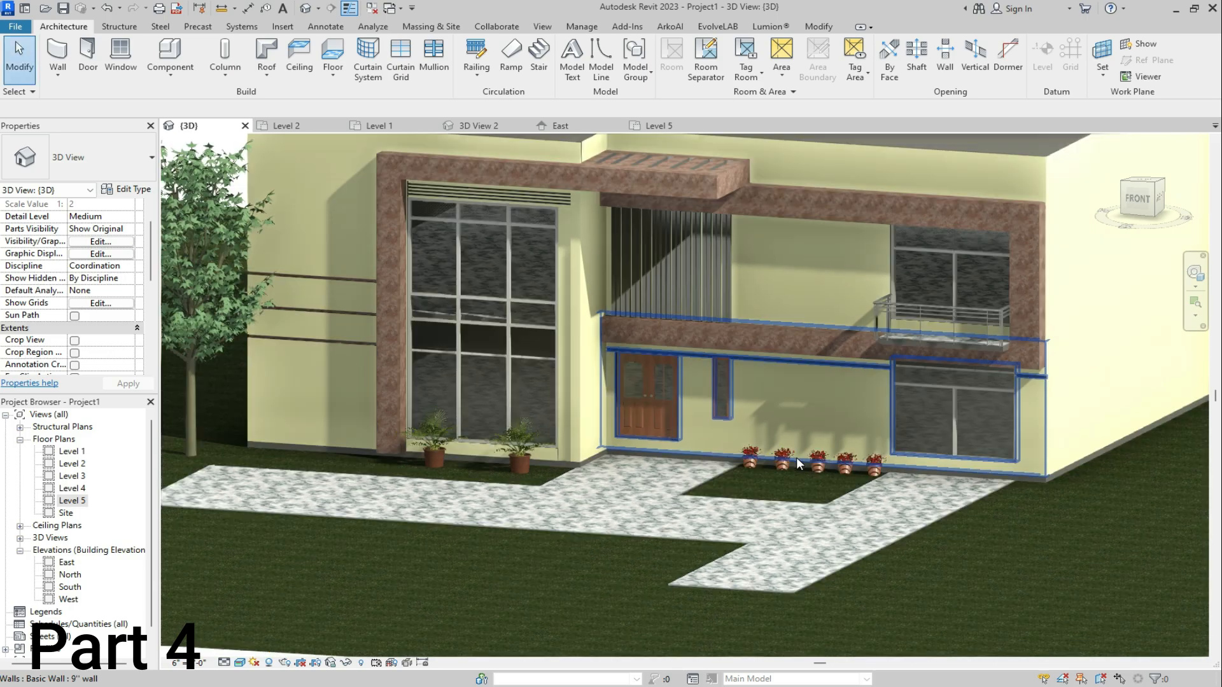
Set the 3D view's lighting to Sun 90, Ambient Light 80 and Shadows 10, and apply it
scroll(796, 457, down, 5)
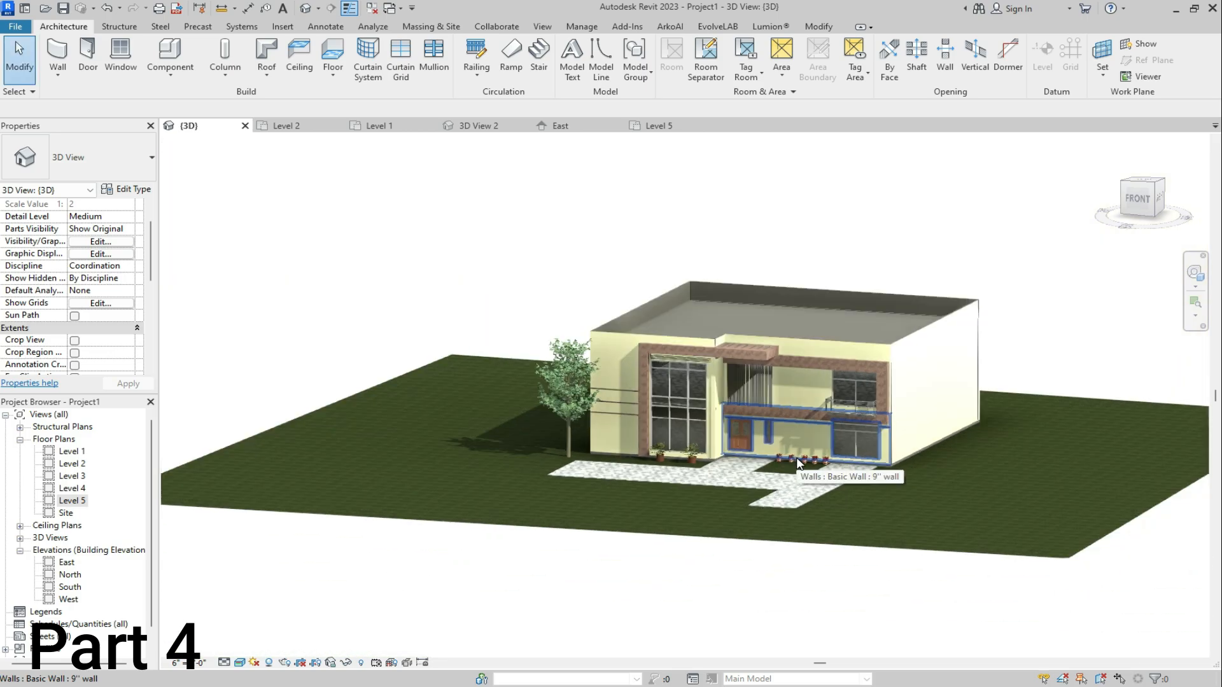
scroll(753, 398, up, 4)
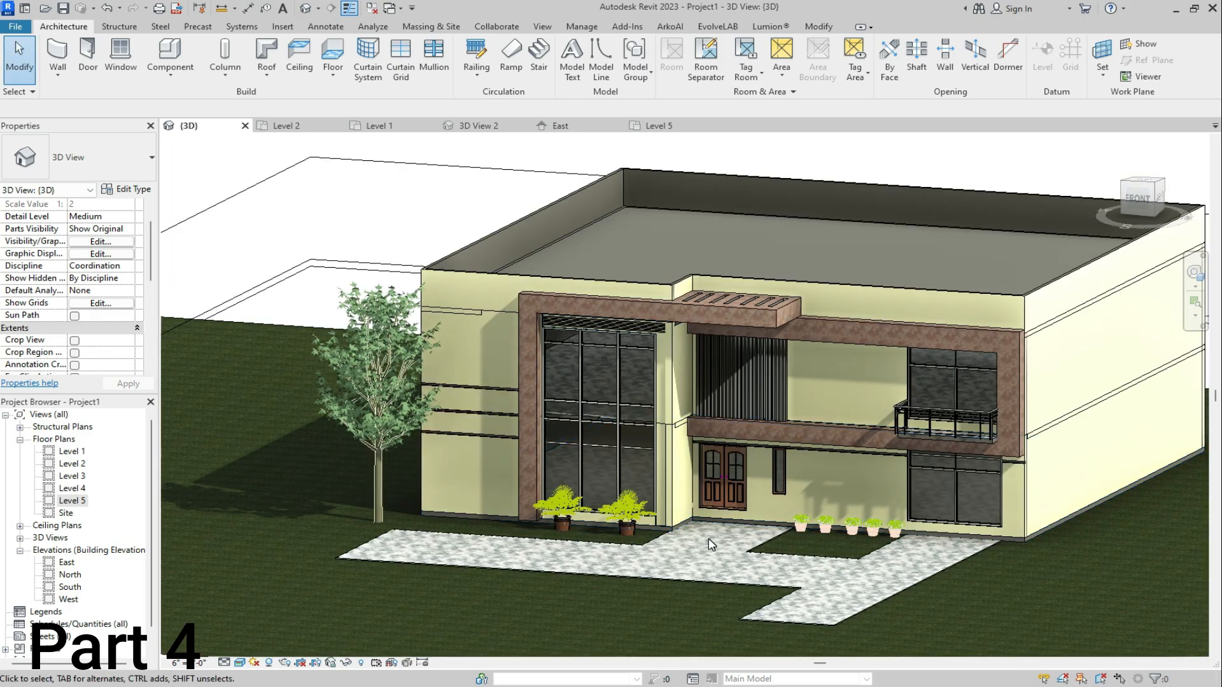
scroll(710, 544, up, 2)
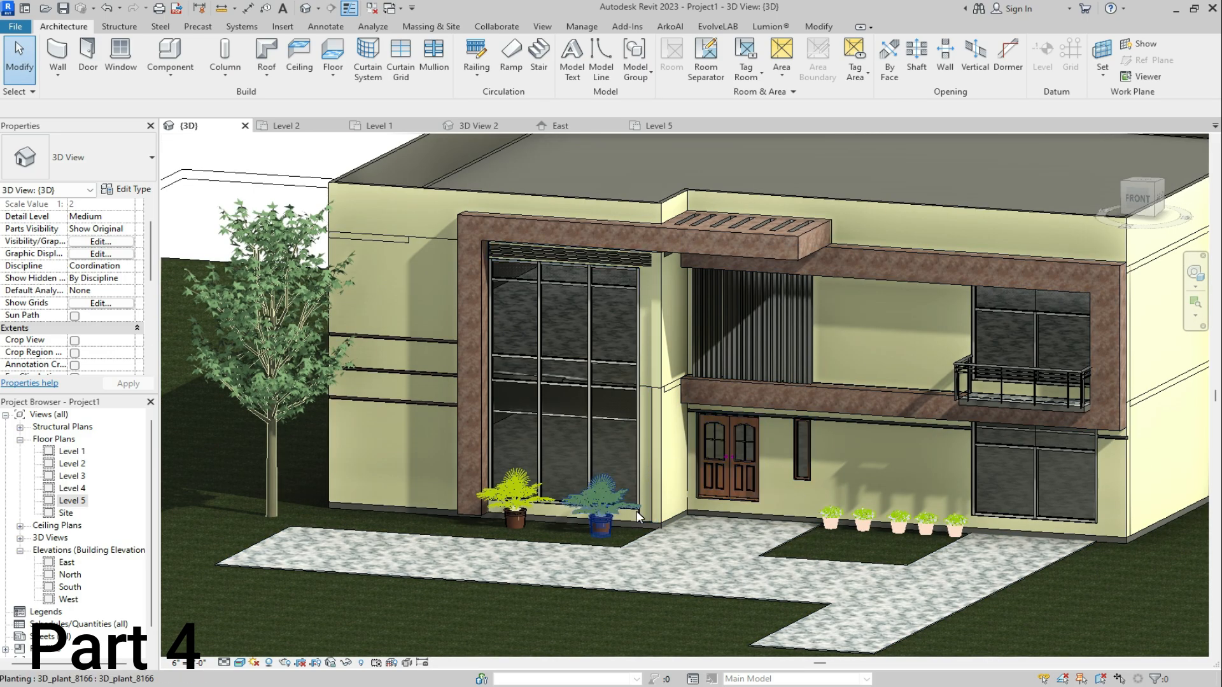
key(g)
key(d)
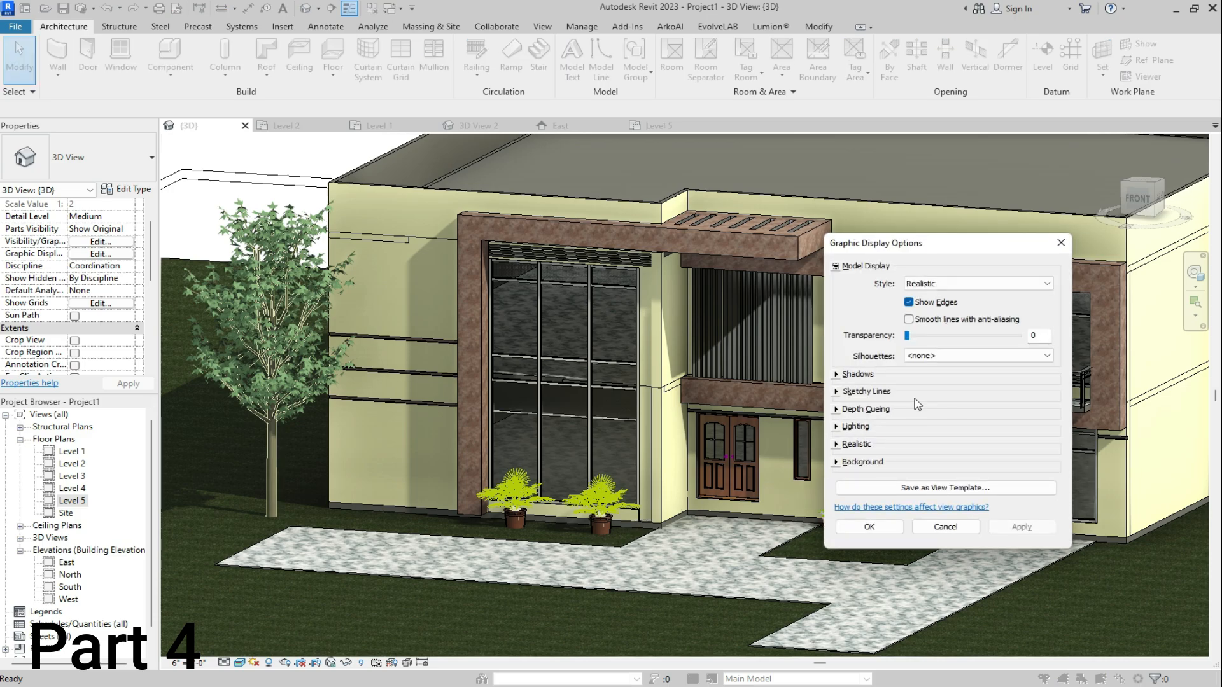
click(840, 392)
click(836, 392)
click(836, 392)
click(836, 409)
click(836, 409)
click(836, 426)
drag(940, 507, 996, 513)
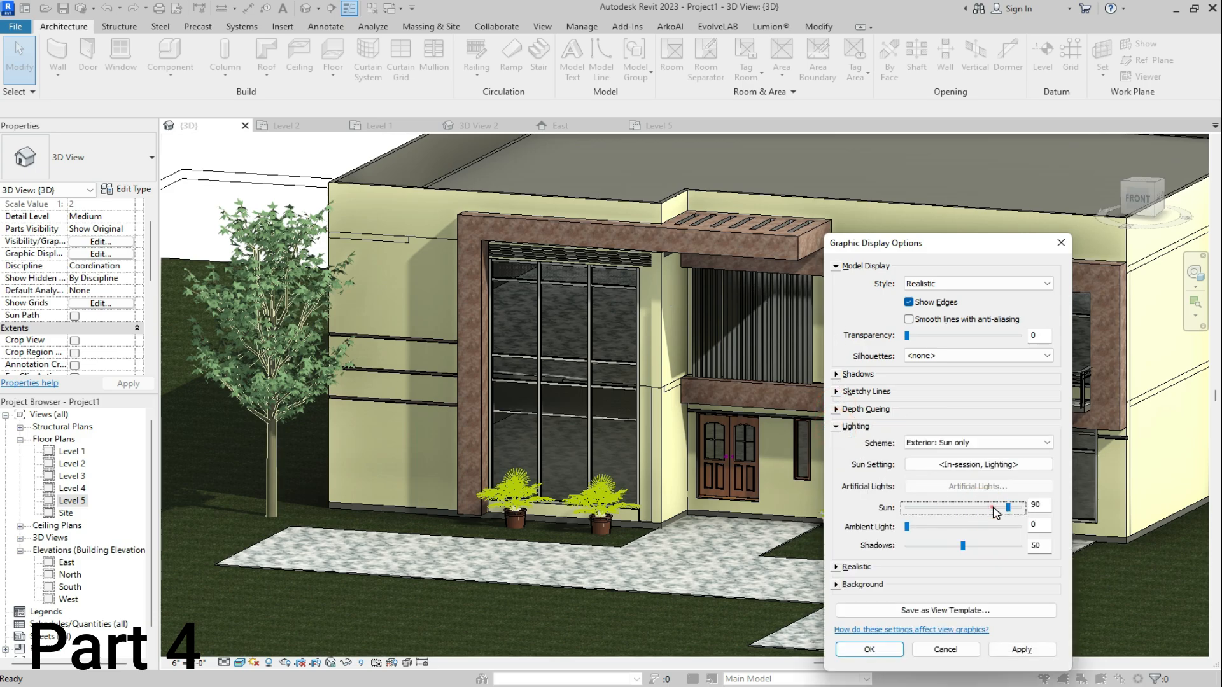
mouse_move(907, 526)
mouse_down()
mouse_move(996, 527)
mouse_move(917, 547)
mouse_up()
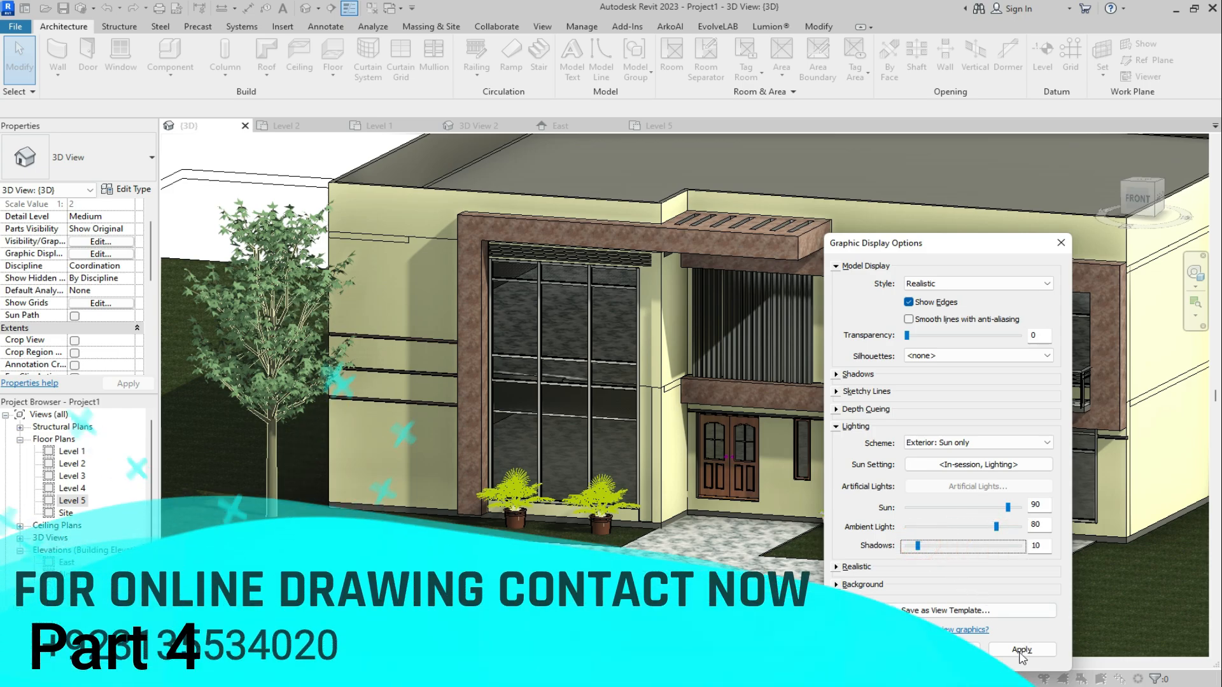
click(1022, 650)
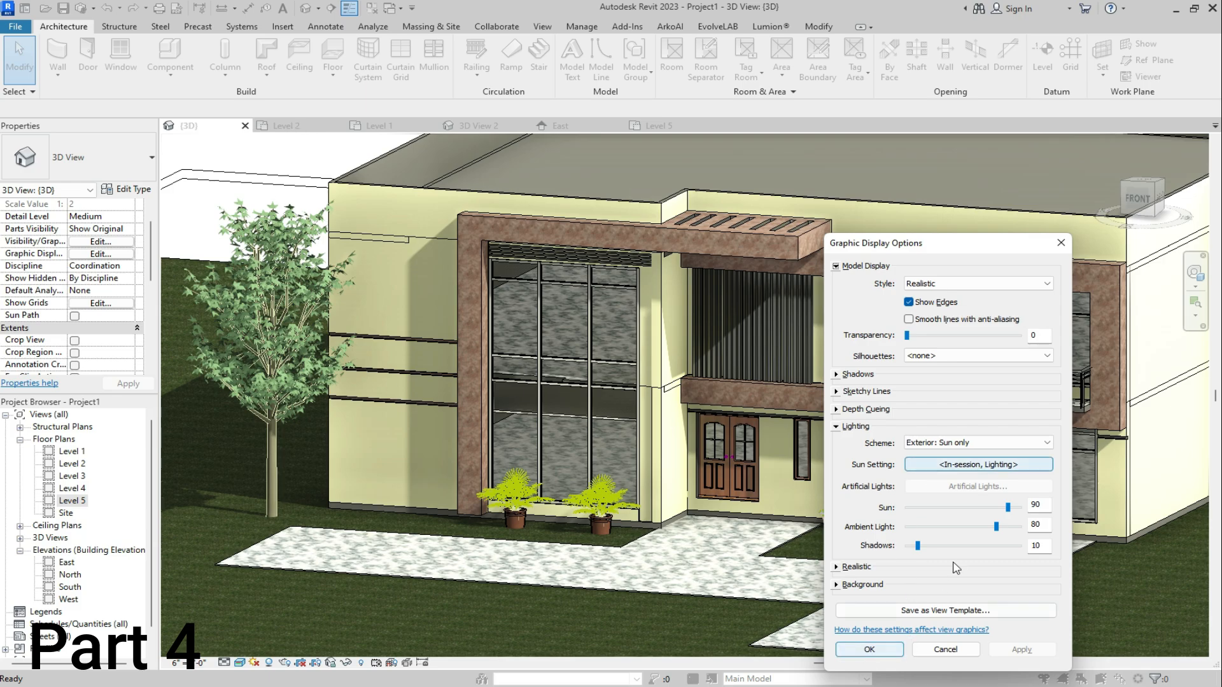
Raise the shadow intensity in the view's lighting settings to 70 and apply it
drag(949, 546, 985, 546)
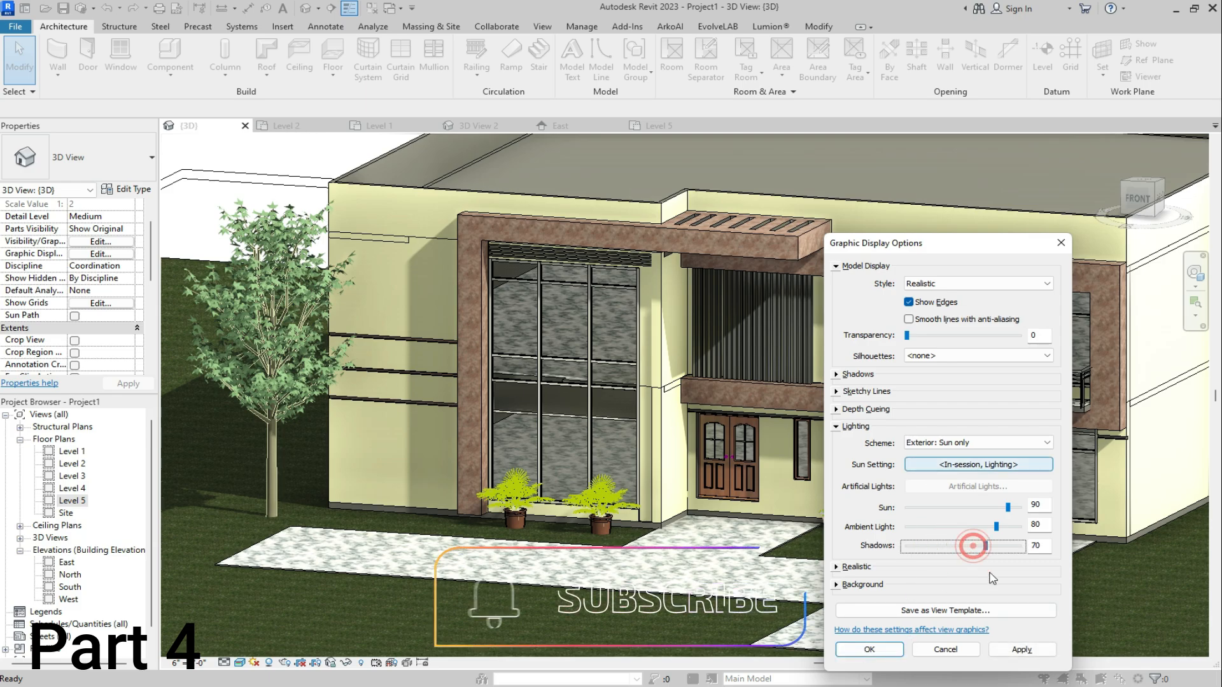
click(1021, 650)
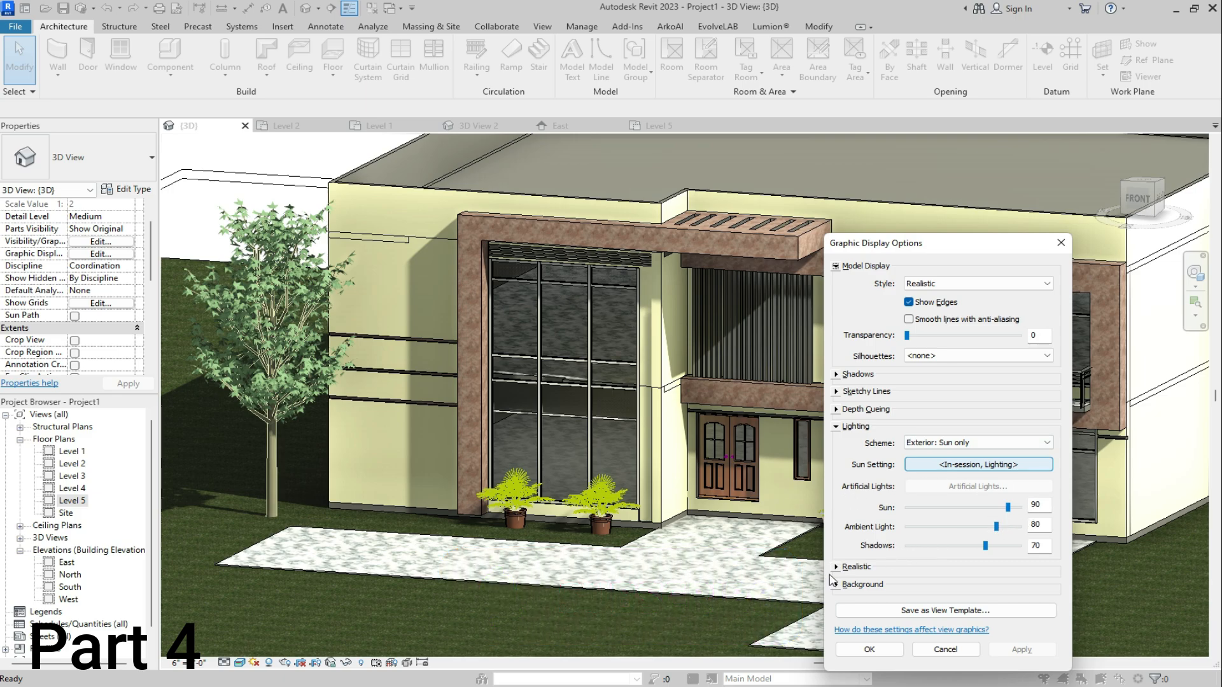
click(836, 426)
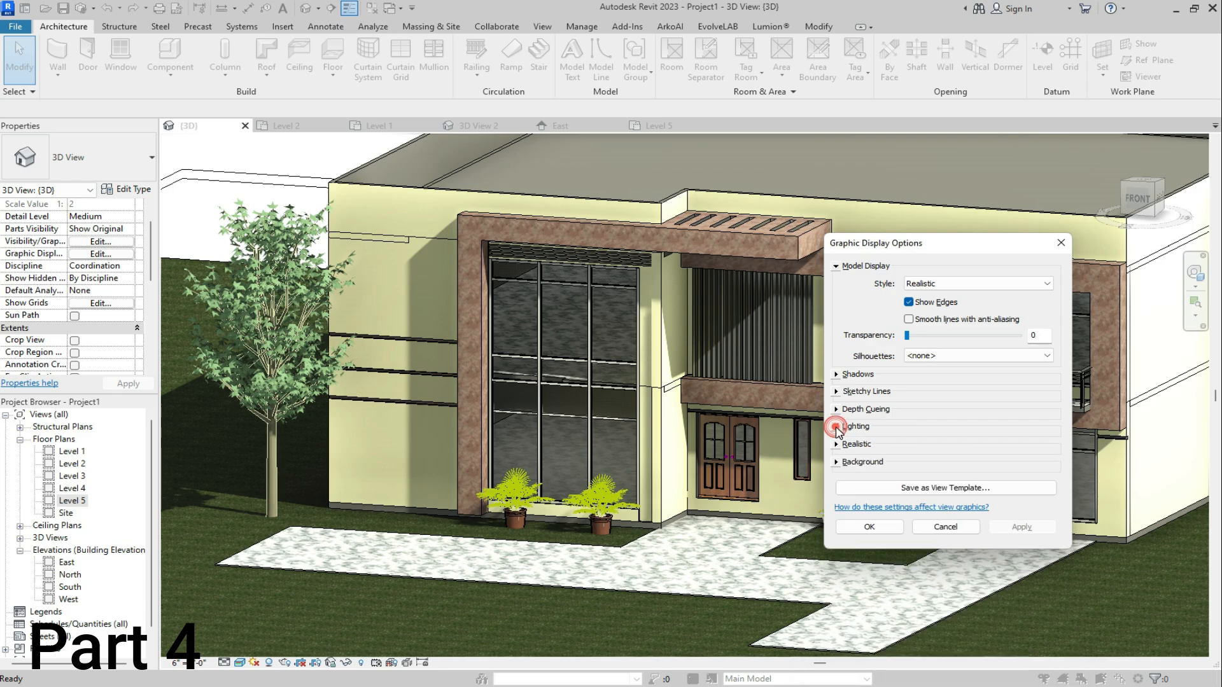
Give the 3D view a Sky background with ground color RGB 128-255-255 and accept the display settings
click(836, 462)
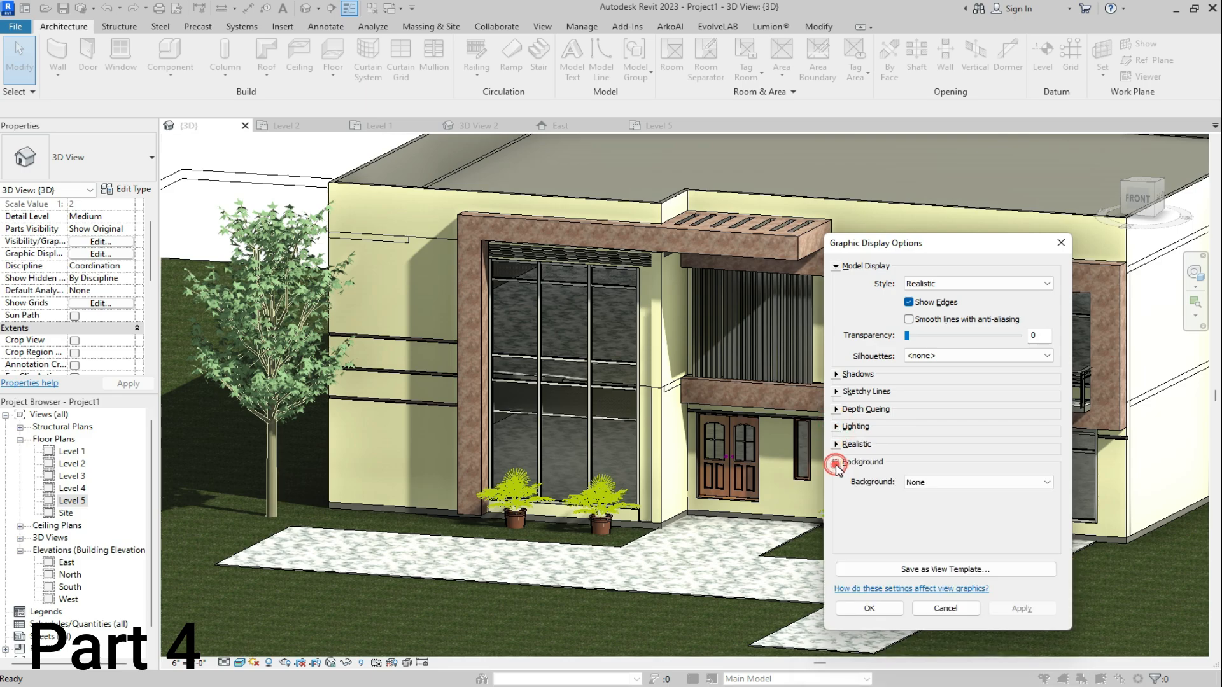
click(934, 483)
click(928, 504)
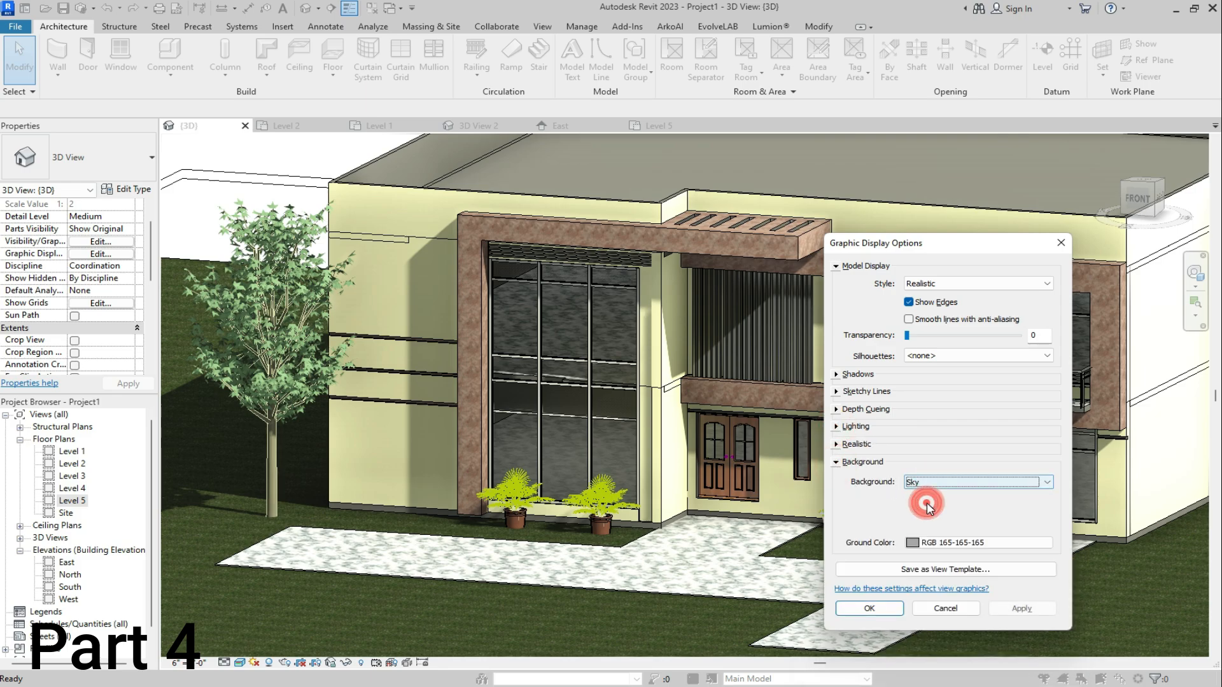
click(920, 545)
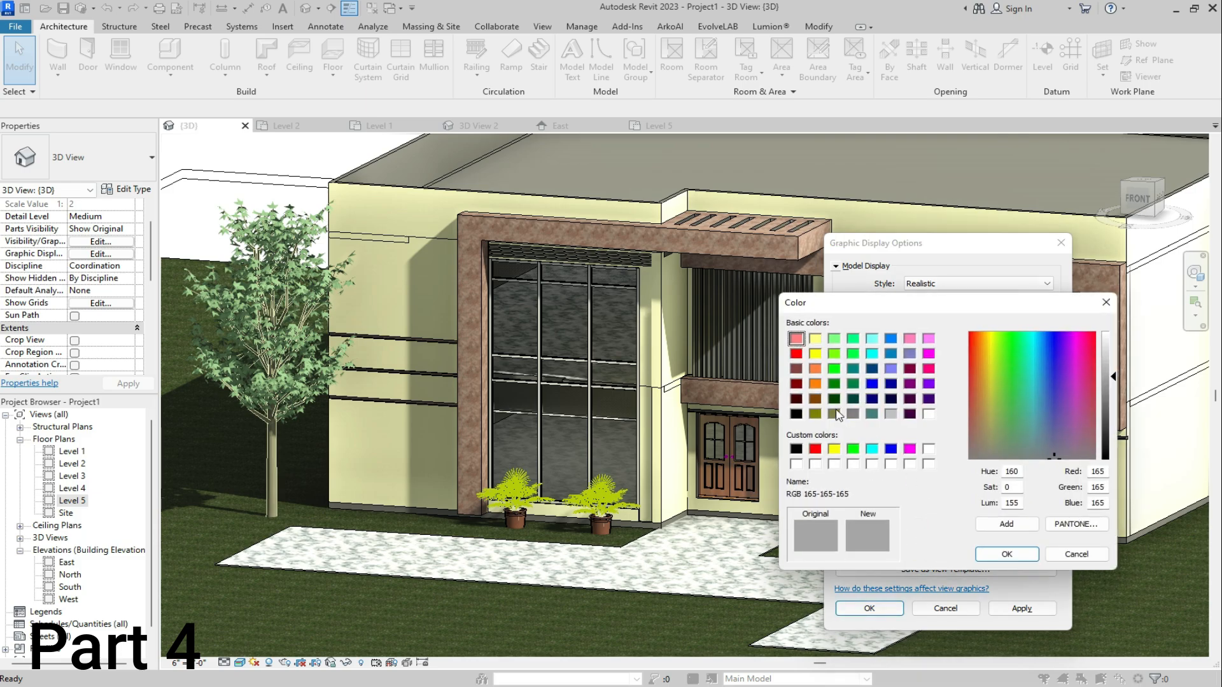
click(873, 343)
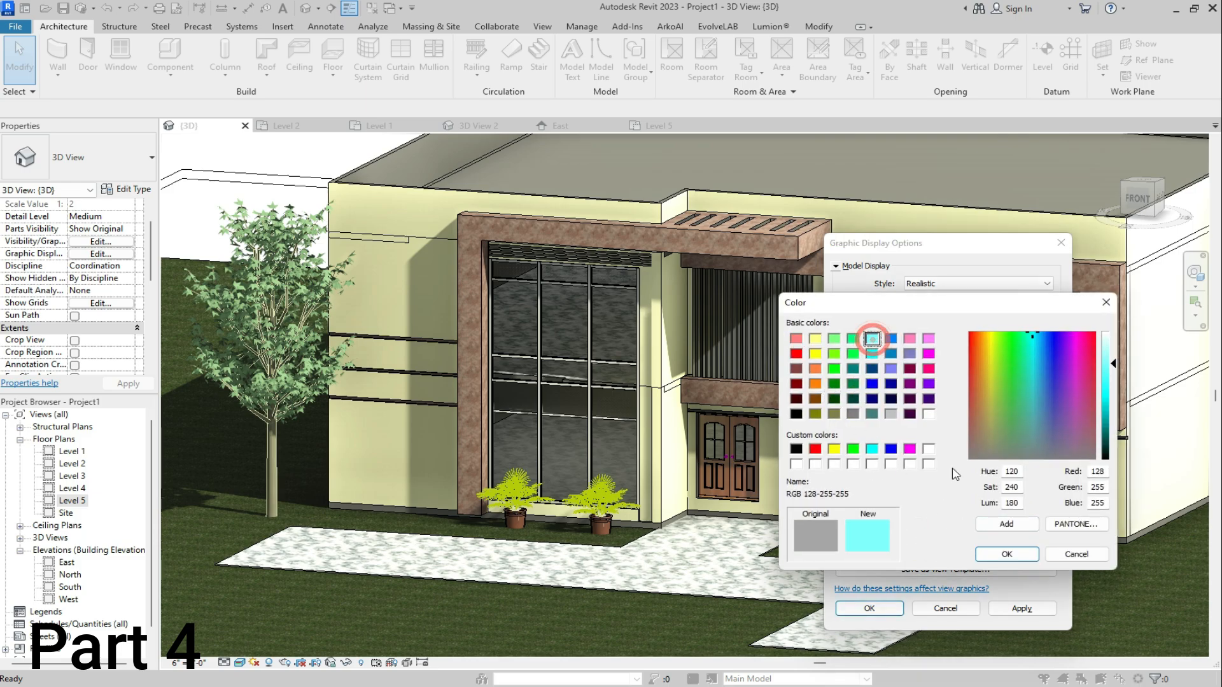
click(1006, 552)
click(1021, 607)
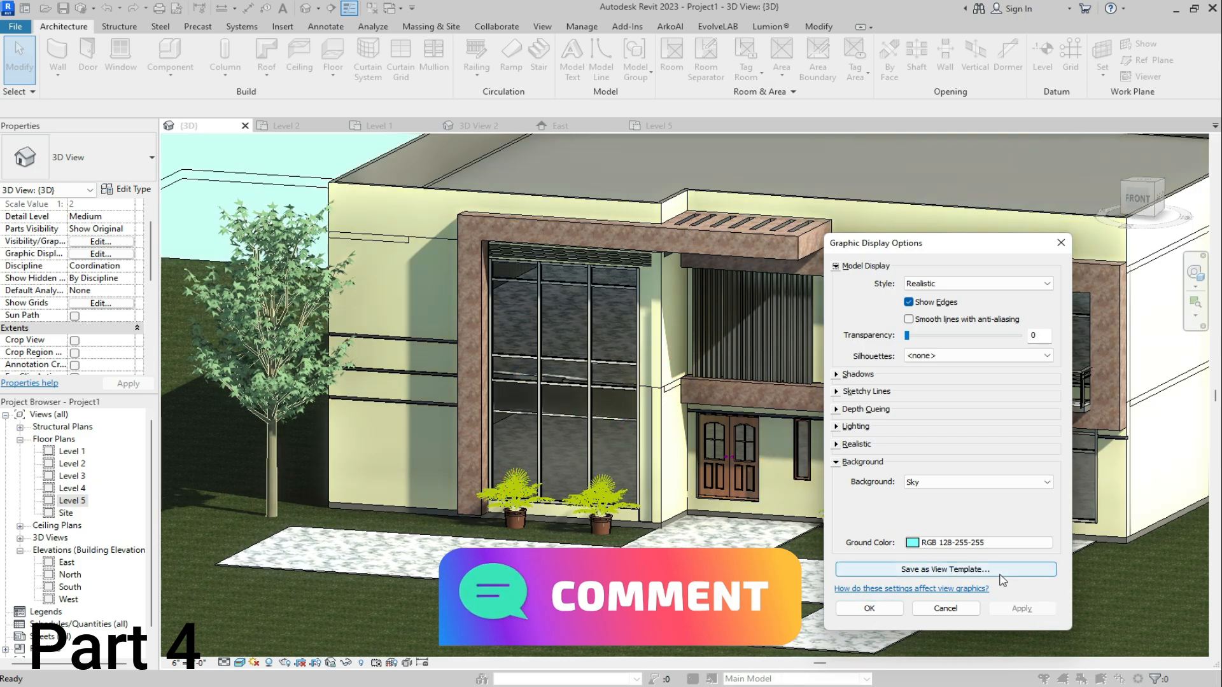
click(856, 606)
Examine the house's front facade, plants and ground with the new shadows, lighting and sky background
scroll(785, 455, down, 6)
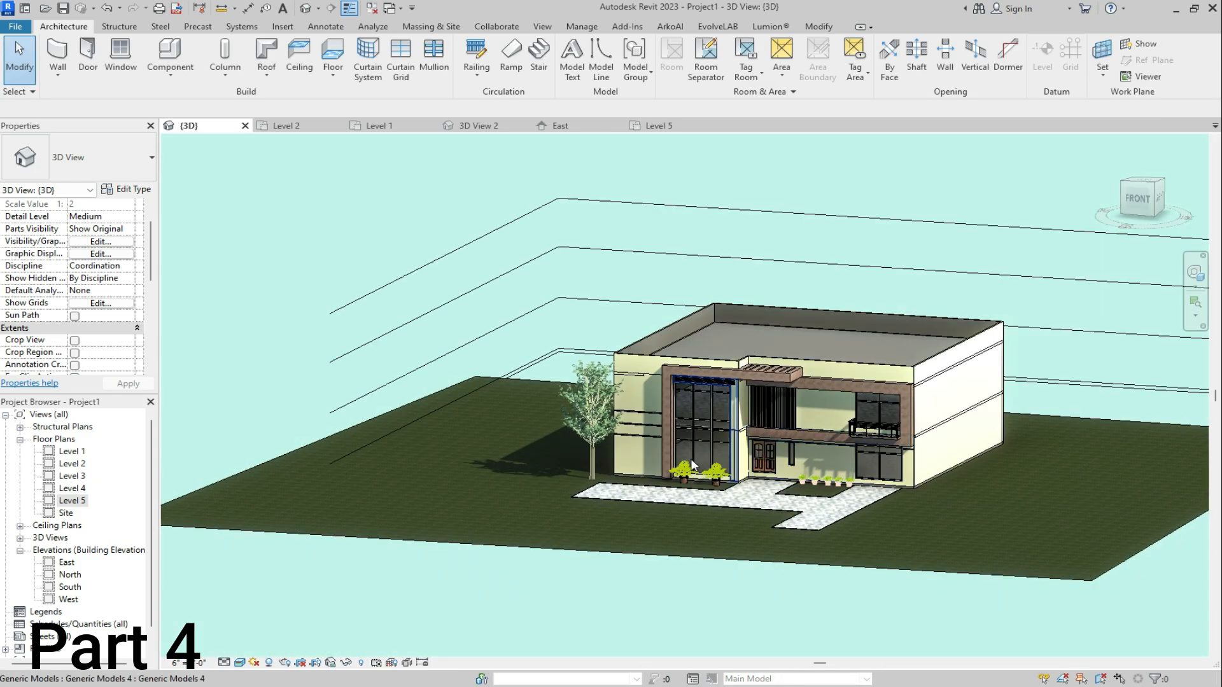
scroll(757, 463, up, 5)
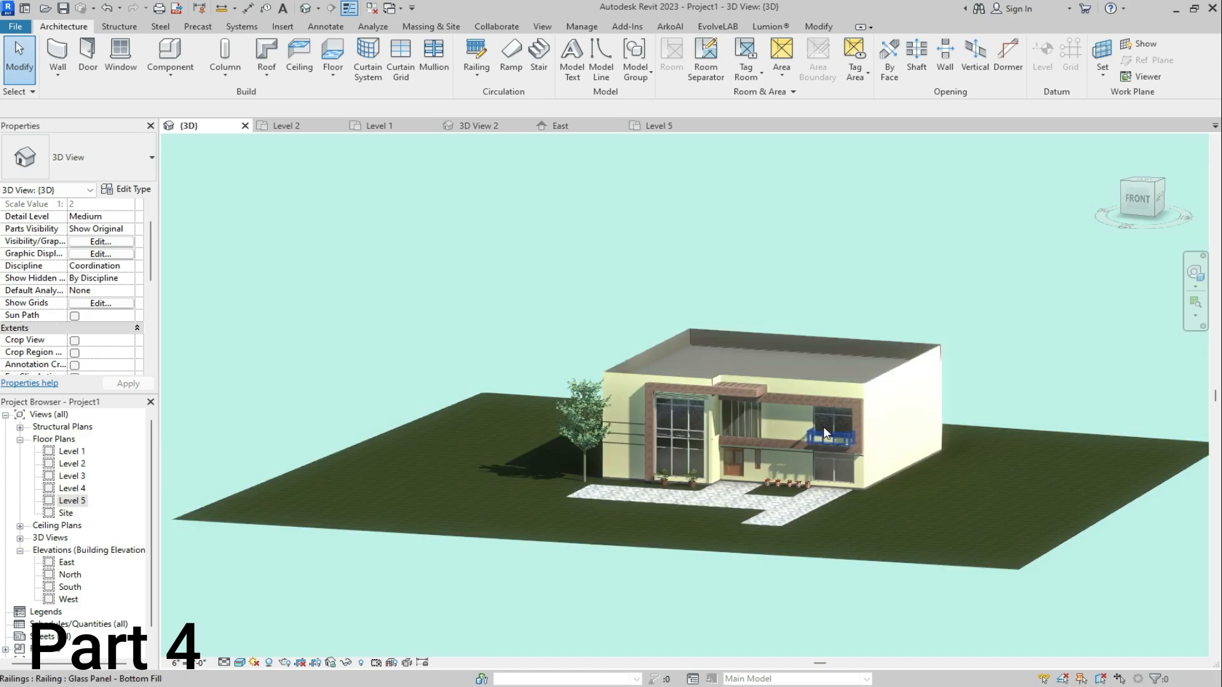
scroll(654, 540, up, 5)
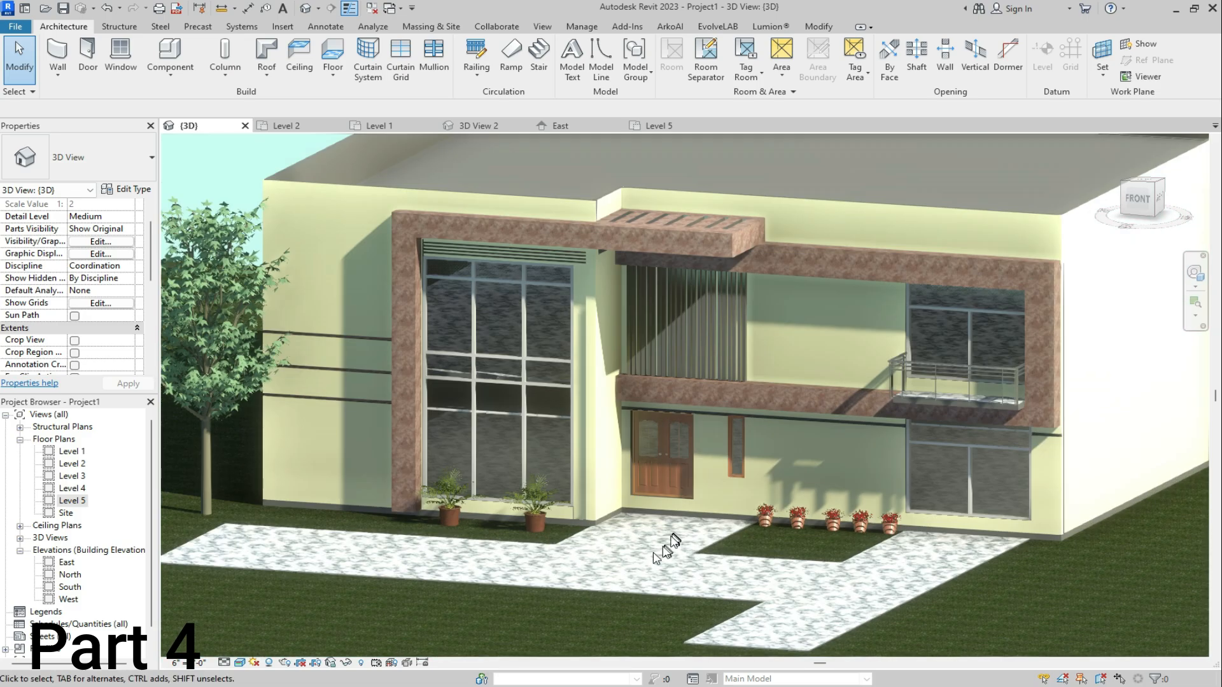
scroll(631, 577, up, 2)
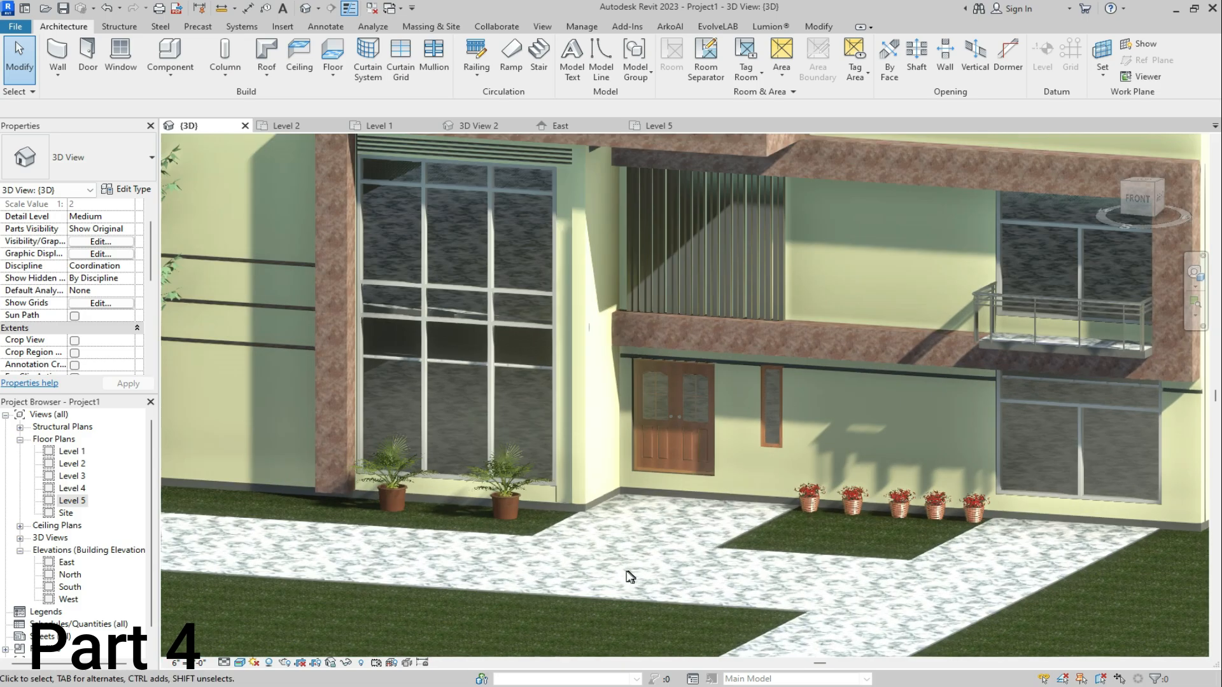
scroll(565, 567, down, 2)
scroll(565, 565, down, 2)
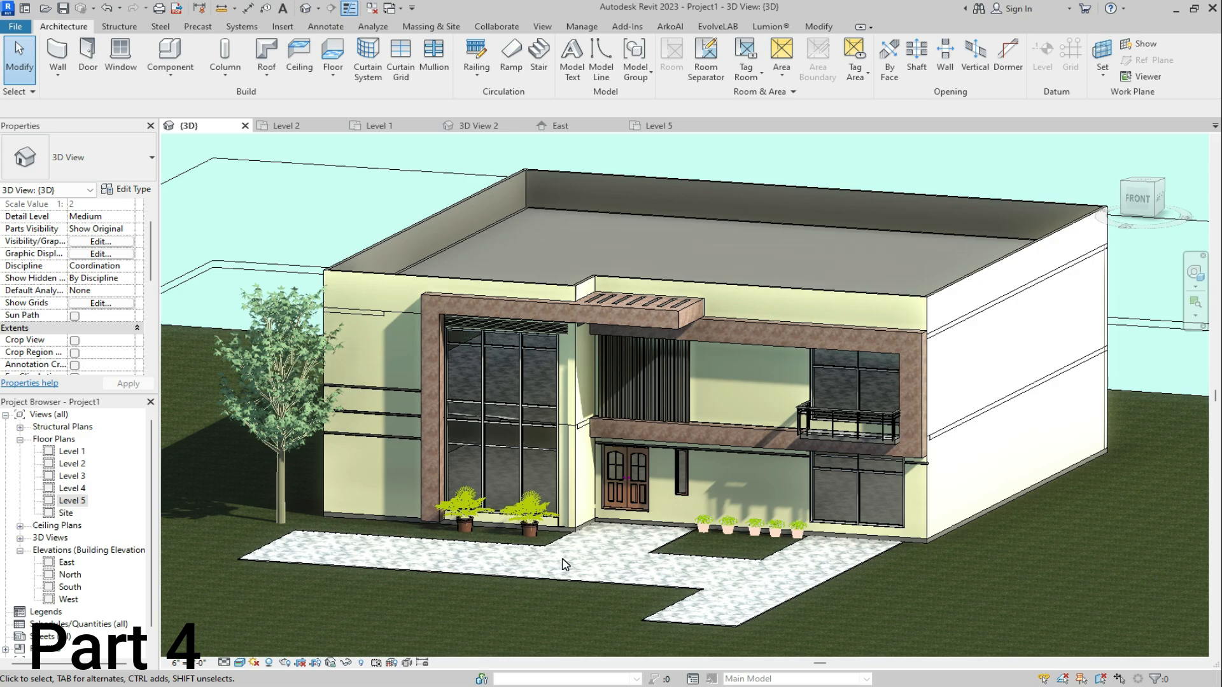
scroll(640, 528, up, 3)
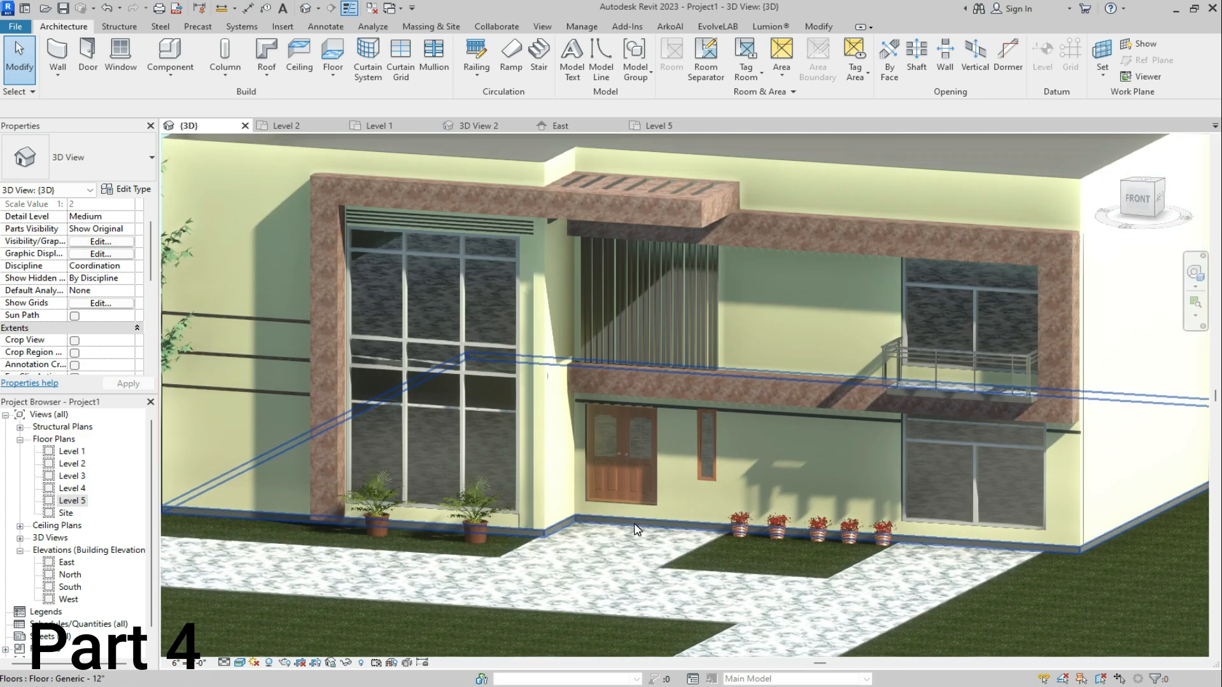